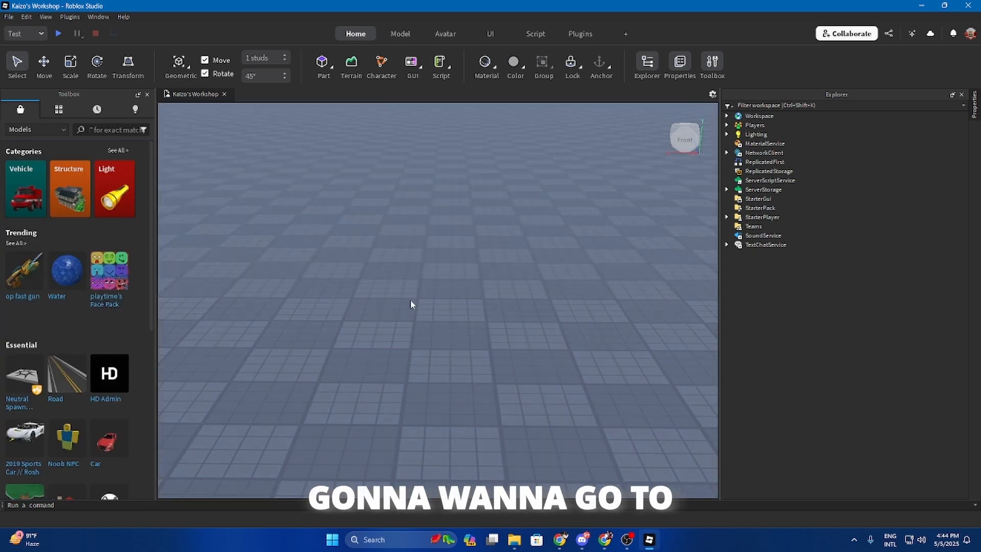
# Step: Generate a block avatar character with the R6 rig type and masculine body shape
pyautogui.click(445, 35)
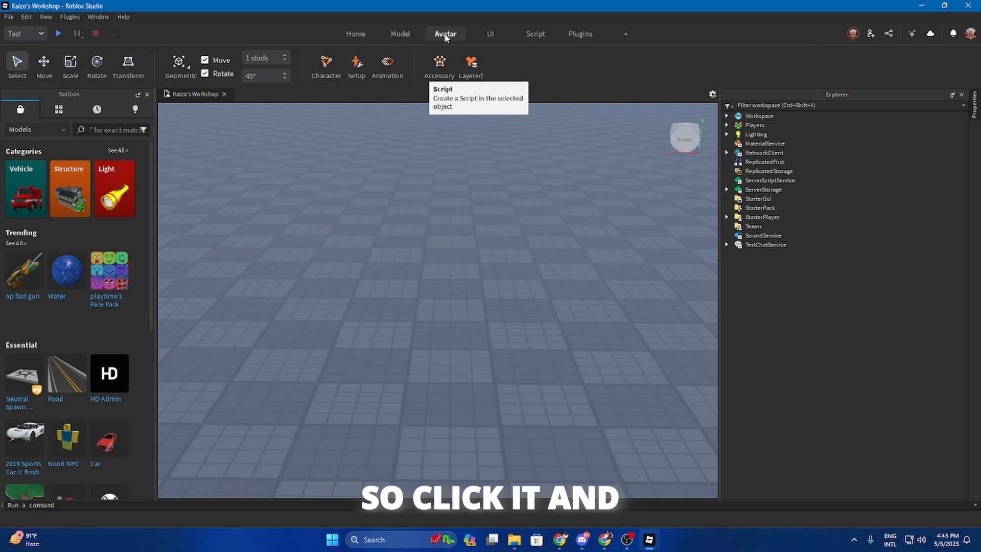
pyautogui.click(322, 65)
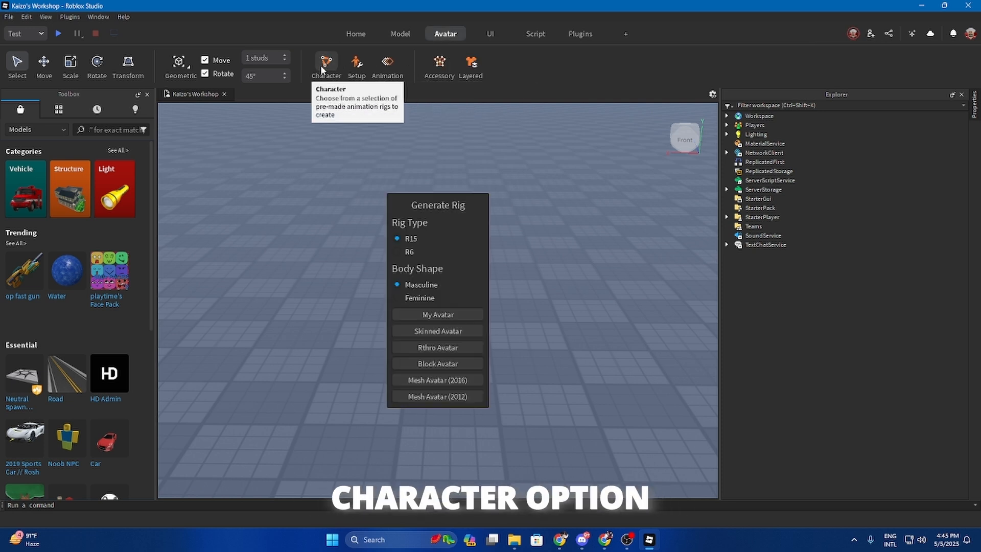
pyautogui.click(407, 252)
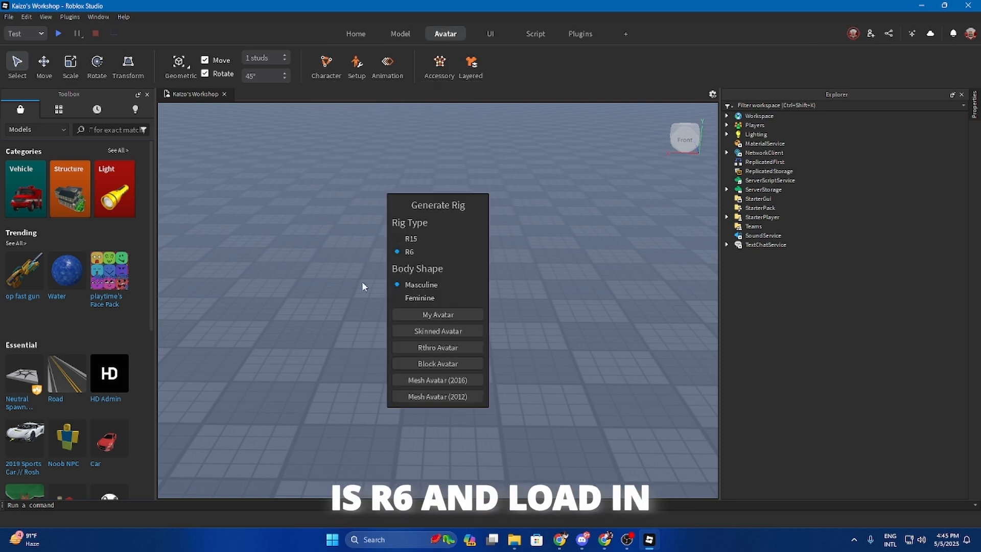
pyautogui.click(446, 366)
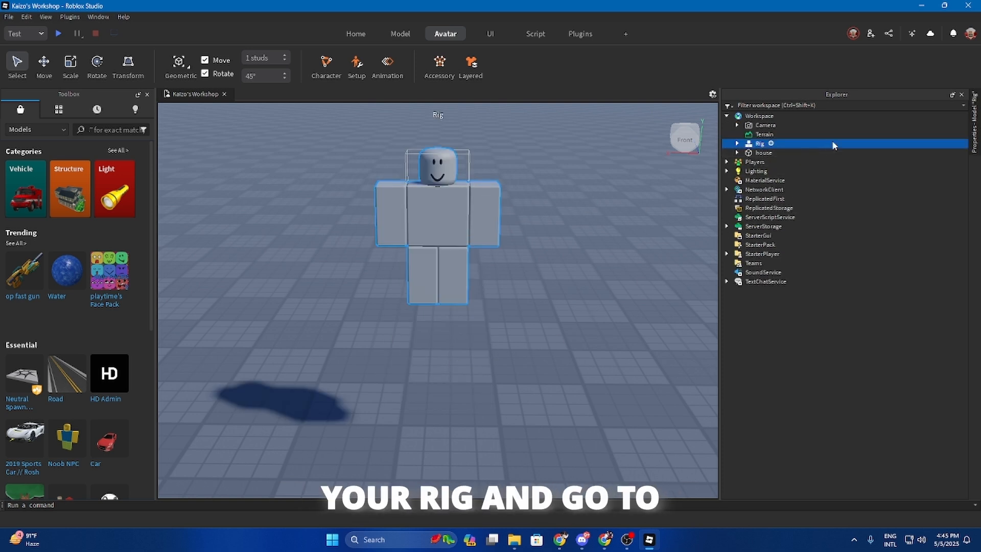
# Step: Set the rig's origin position to 0,0,0 and clear the rig's name
pyautogui.click(974, 148)
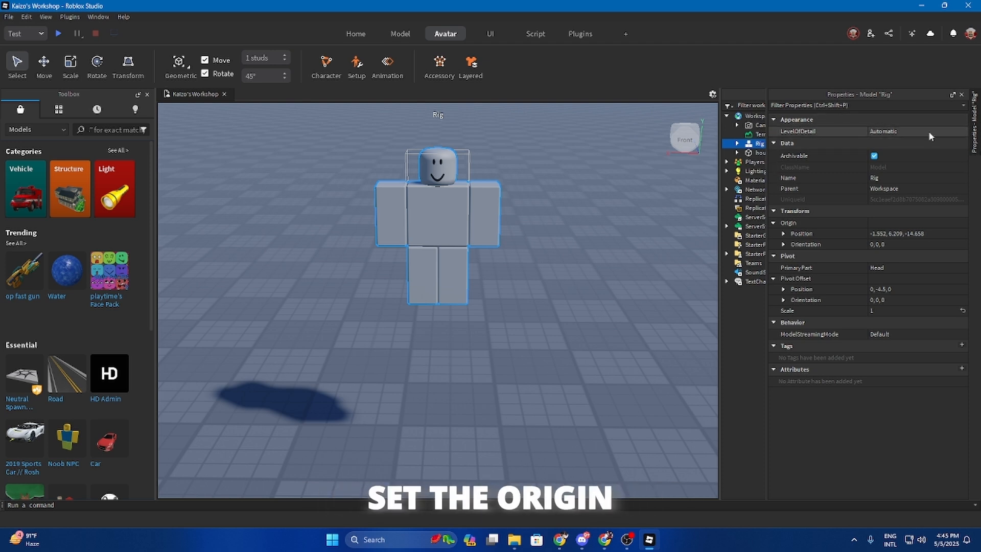
pyautogui.click(924, 233)
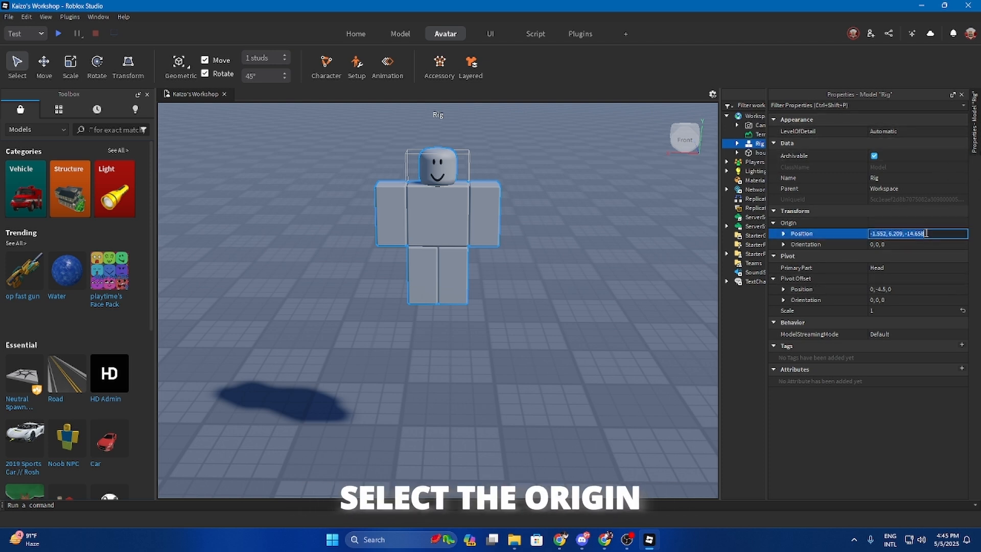
pyautogui.write('0,0,0')
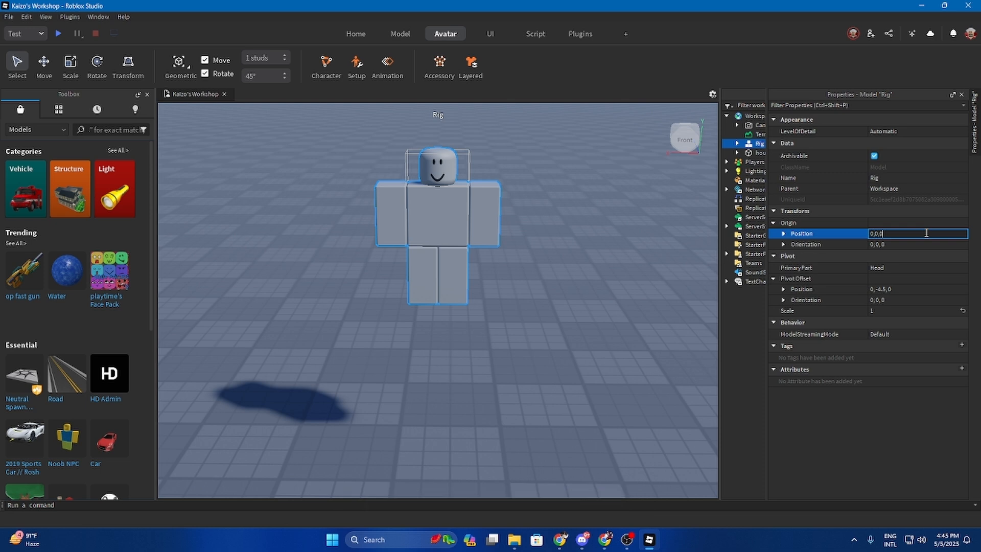
pyautogui.press('Return')
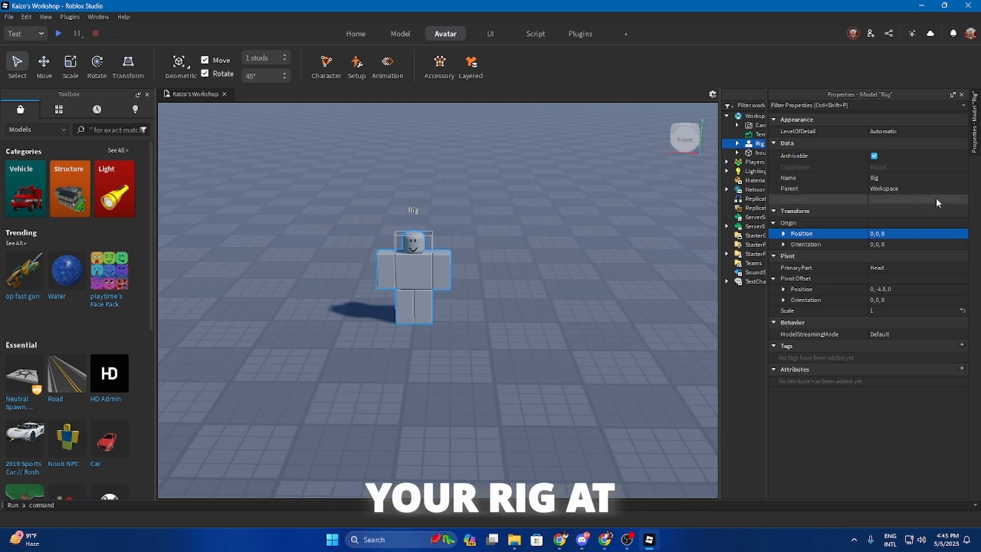
pyautogui.click(932, 174)
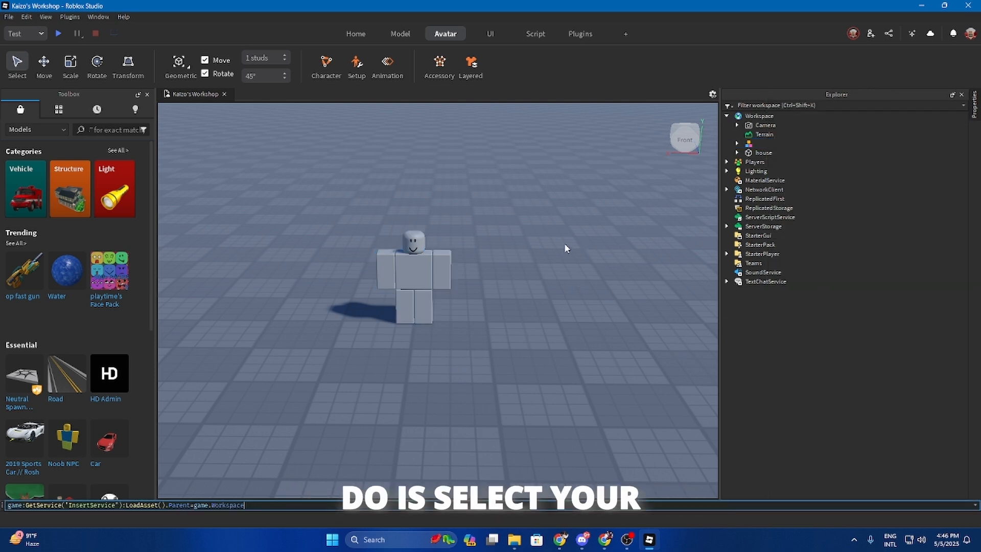
# Step: Set the head colour in the rig's Body Colors to Light orange
pyautogui.click(737, 143)
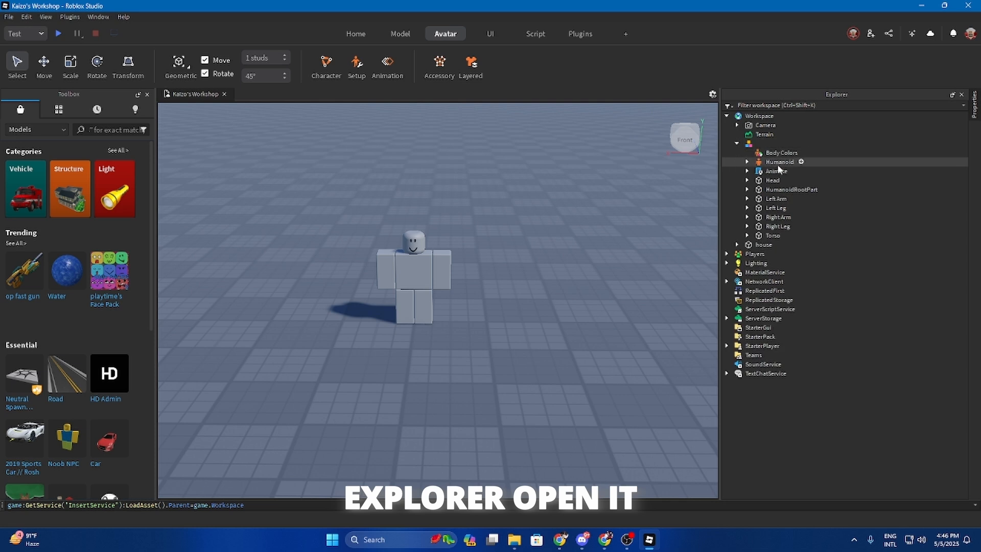
pyautogui.click(783, 153)
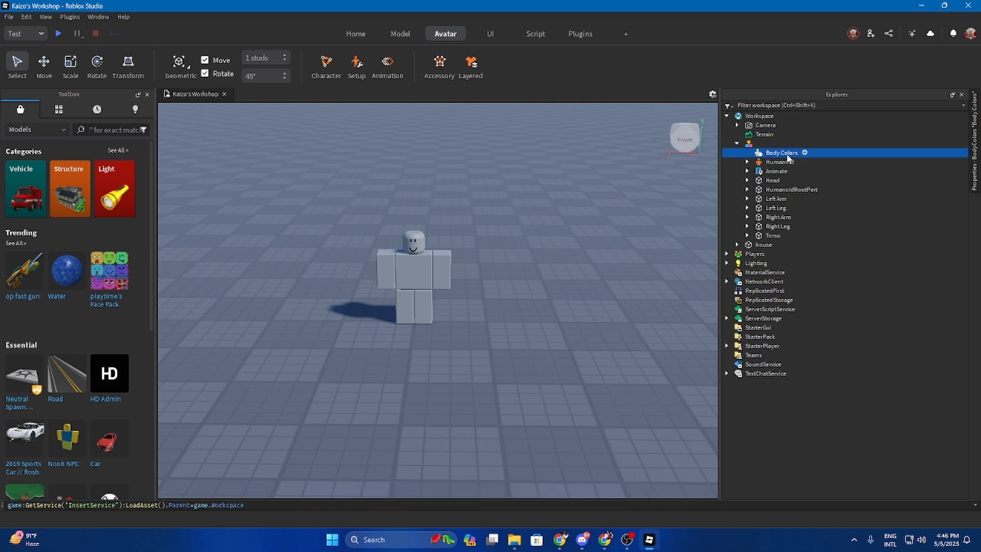
pyautogui.click(976, 182)
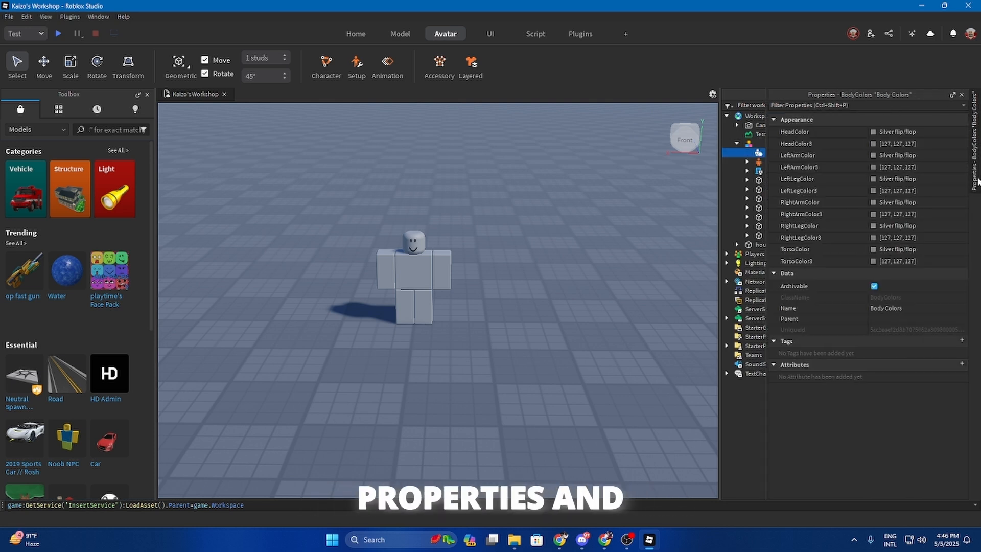
pyautogui.click(915, 131)
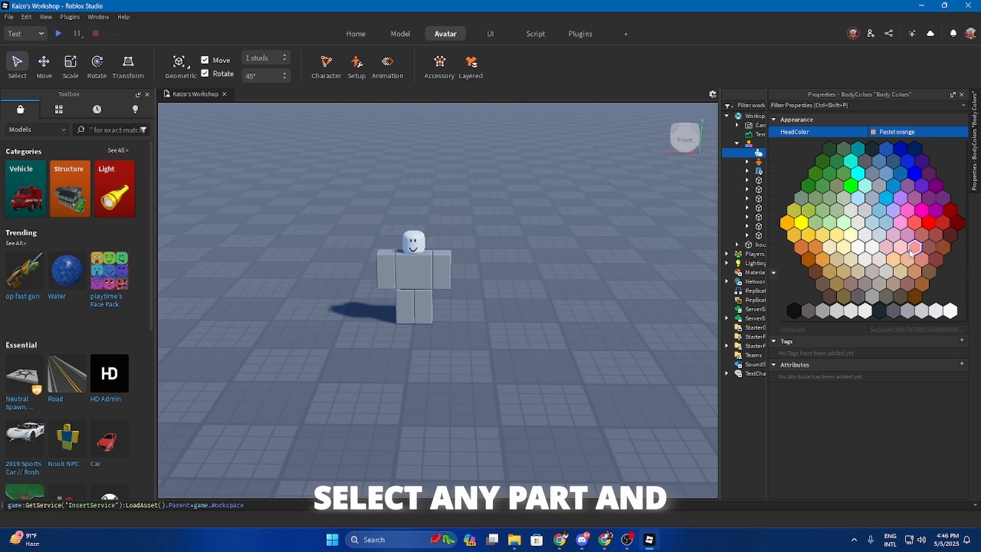
pyautogui.click(914, 248)
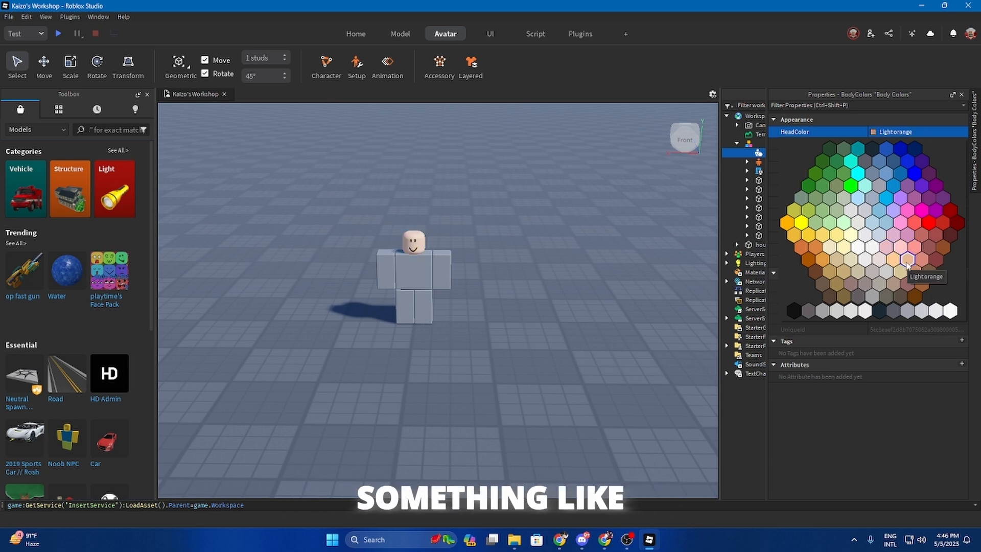
pyautogui.click(906, 261)
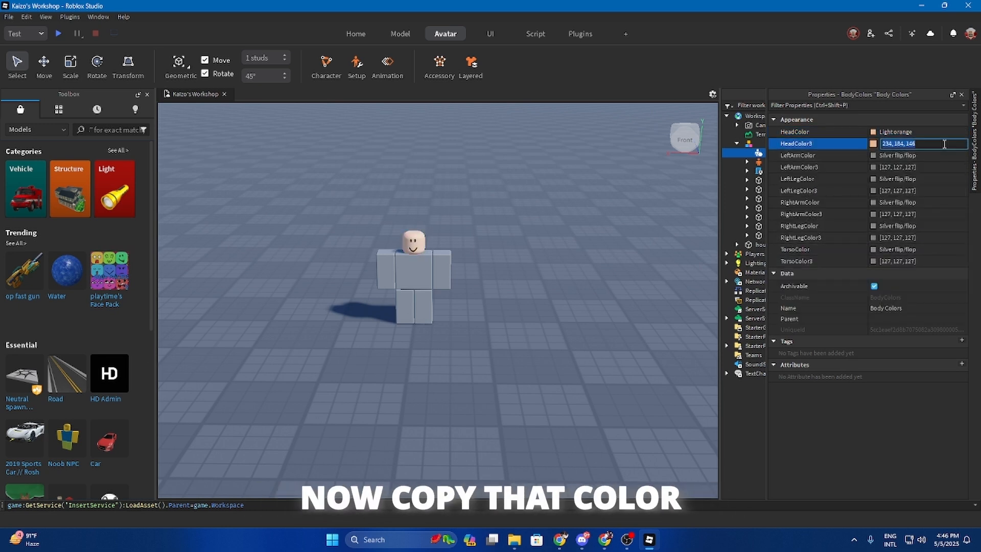
# Step: Apply the head's colour value 234, 184, 146 to both arms, both legs and the torso in Body Colors
pyautogui.click(939, 169)
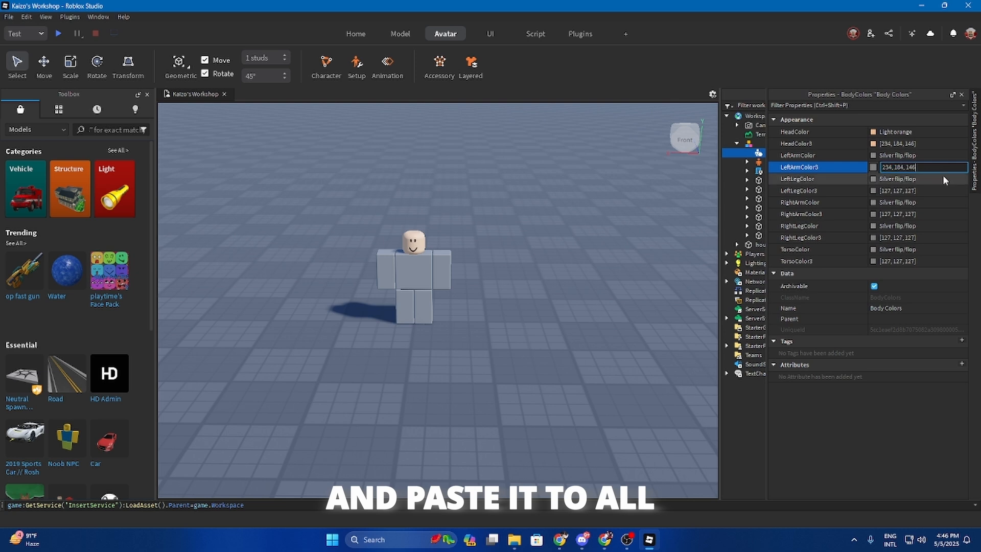
pyautogui.click(942, 189)
pyautogui.write('234, 184, 146')
pyautogui.click(942, 212)
pyautogui.write('234, 184, 146')
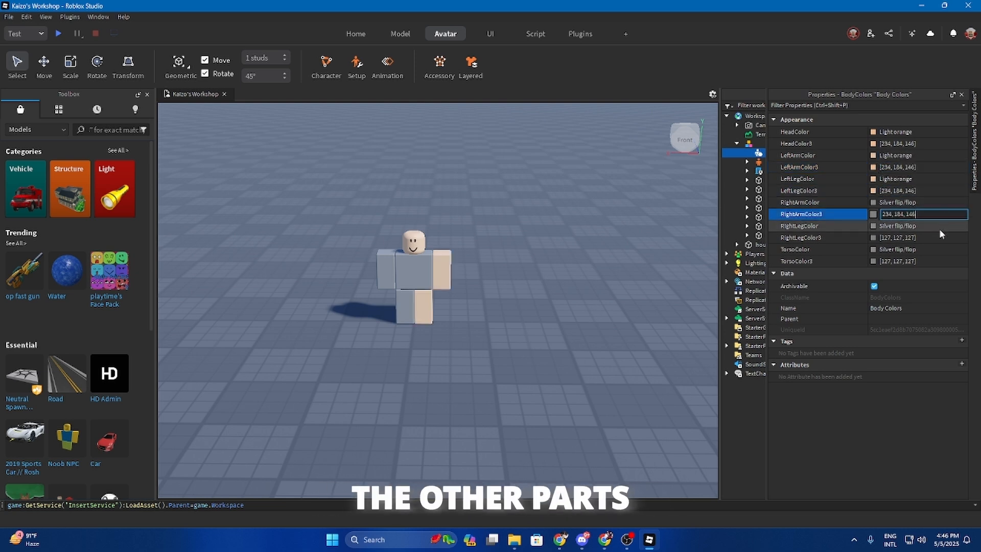
pyautogui.click(939, 237)
pyautogui.write('234, 184, 146')
pyautogui.click(934, 261)
pyautogui.write('234, 184, 146')
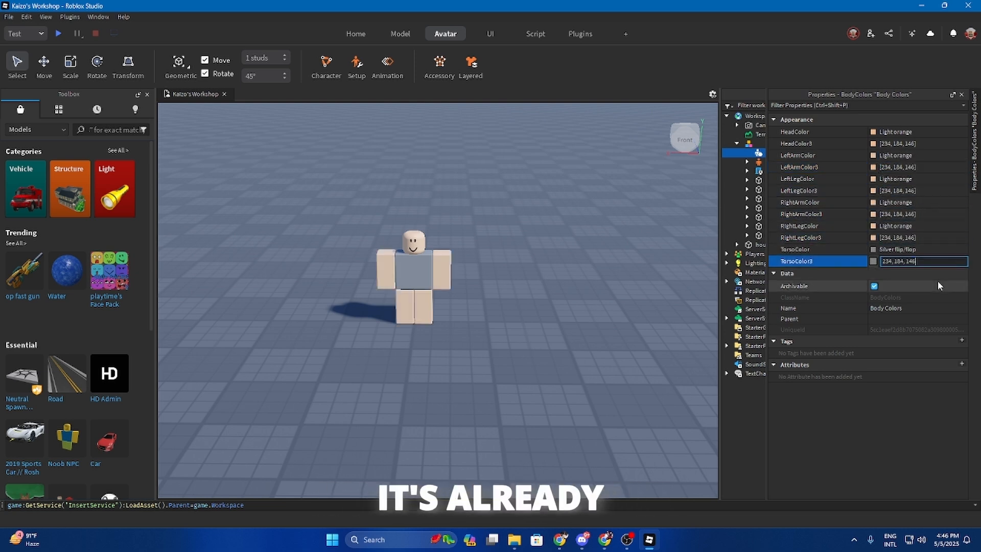
pyautogui.press('Return')
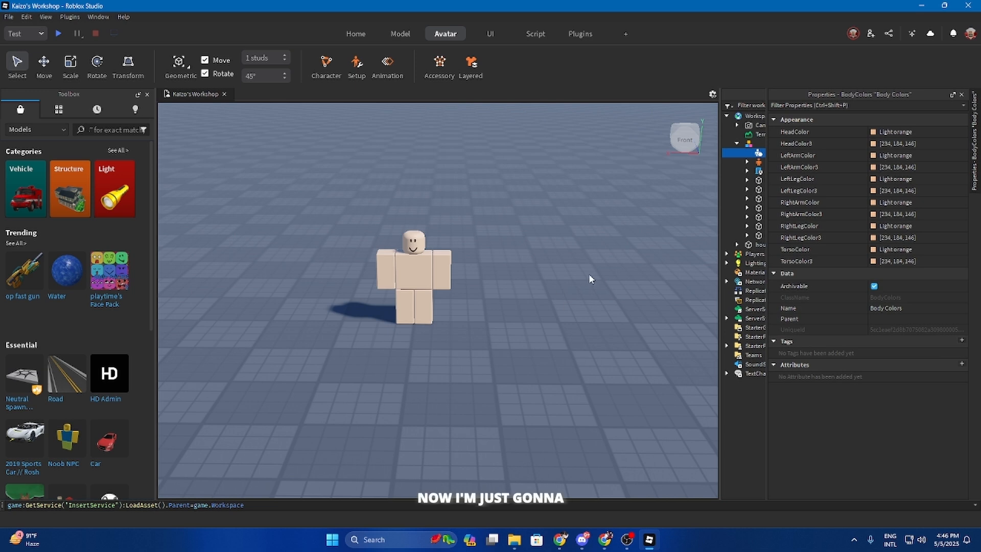
# Step: Examine the recoloured rig up close from the front
pyautogui.click(624, 306)
pyautogui.scroll(6, 550, 279)
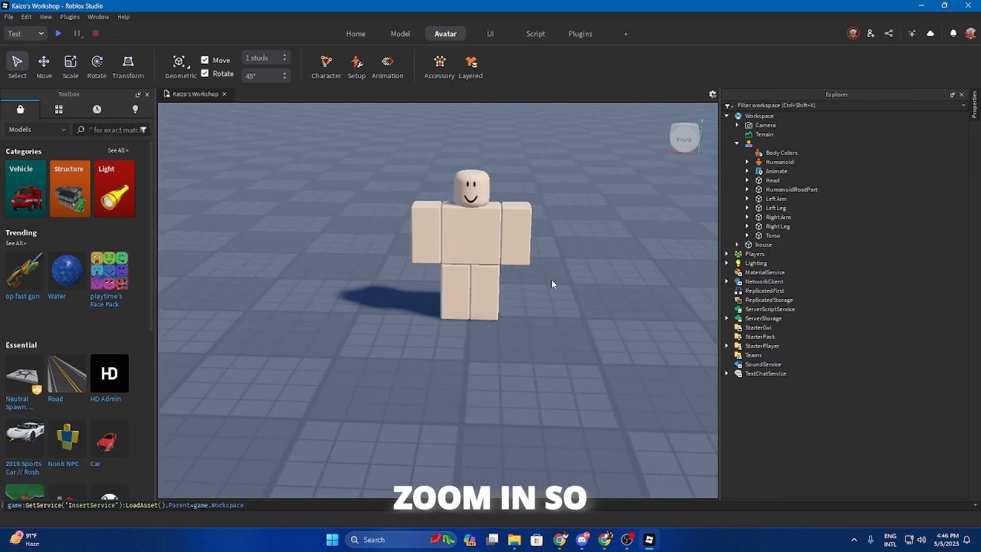
pyautogui.moveTo(550, 279); pyautogui.dragTo(549, 282, button='right')
pyautogui.scroll(-4, 550, 279)
pyautogui.scroll(-2, 551, 279)
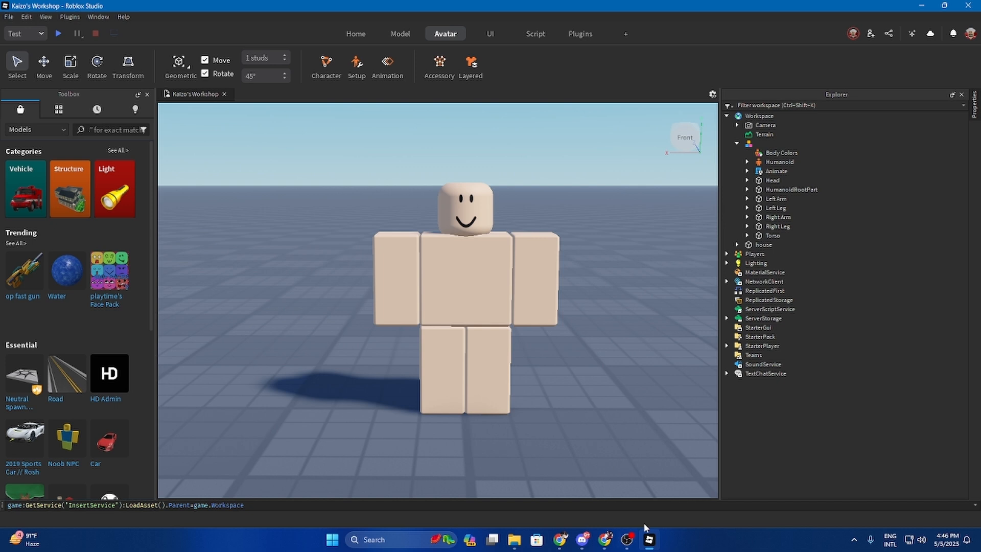
# Step: Switch to the browser and search the Roblox Marketplace for "okarun"
pyautogui.click(561, 539)
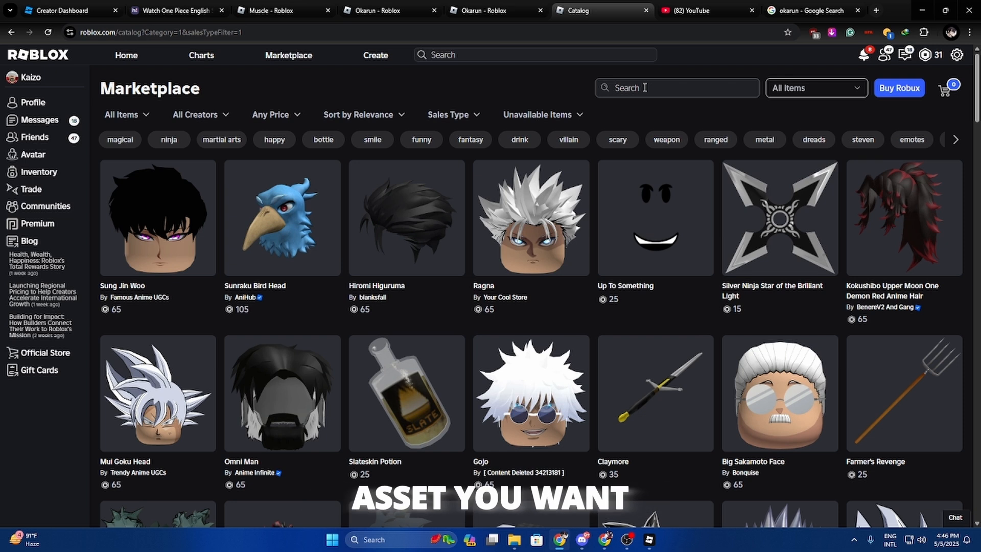
pyautogui.write('okaru')
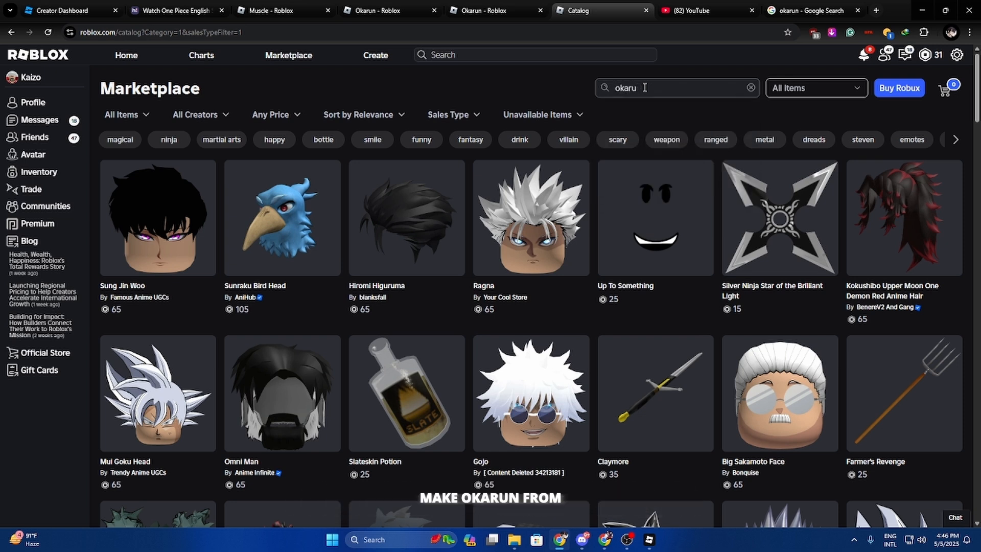
pyautogui.write('n')
pyautogui.press('Return')
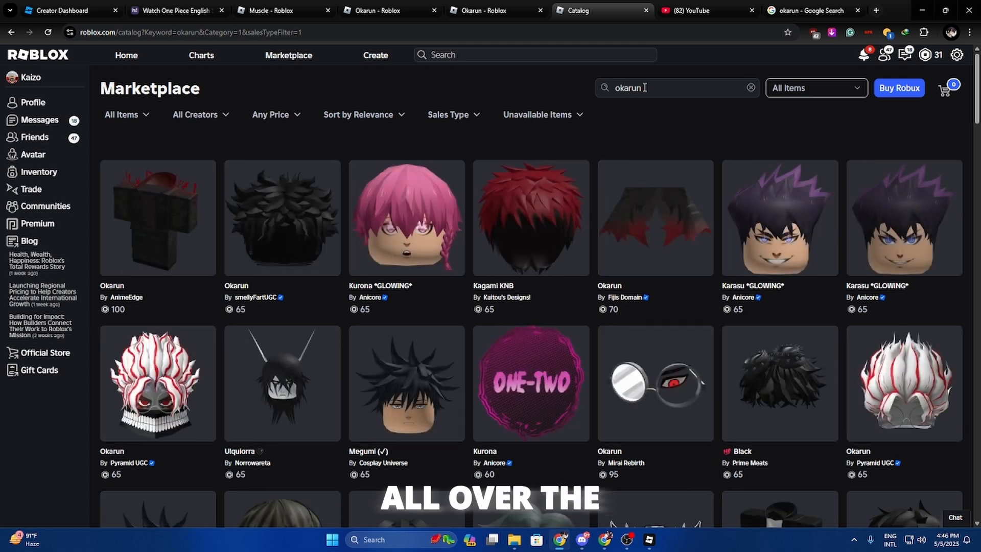
# Step: Browse the okarun search results for hair, accessories and clothing that suit the character
pyautogui.scroll(-3, 645, 103)
pyautogui.scroll(3, 615, 335)
pyautogui.moveTo(169, 373)
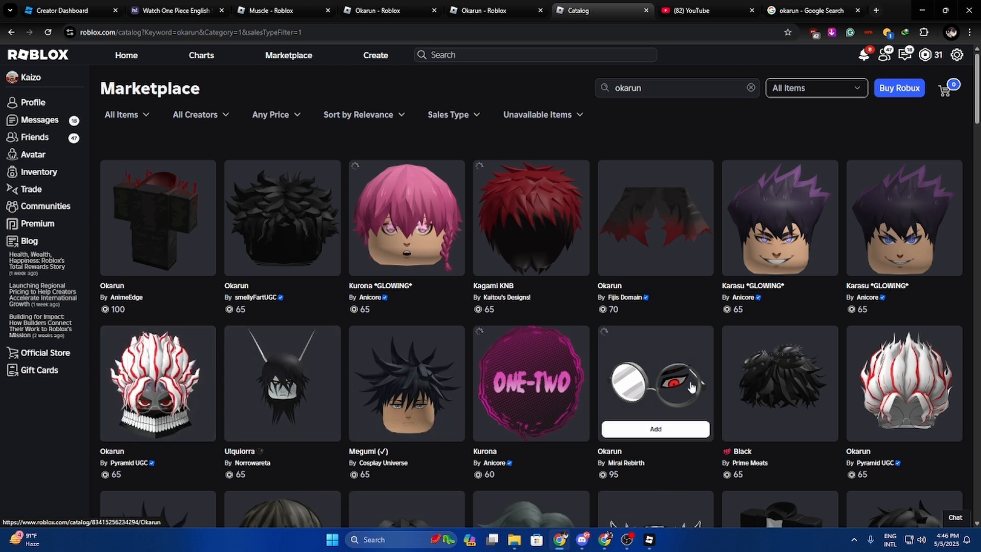
pyautogui.scroll(-3, 517, 319)
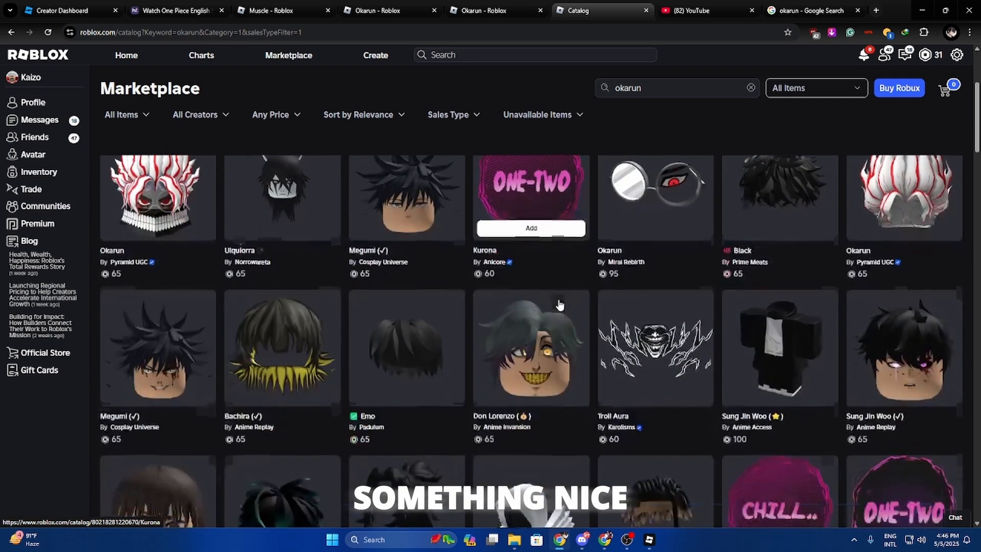
pyautogui.scroll(-4, 559, 304)
pyautogui.scroll(-3, 559, 305)
pyautogui.scroll(-3, 559, 305)
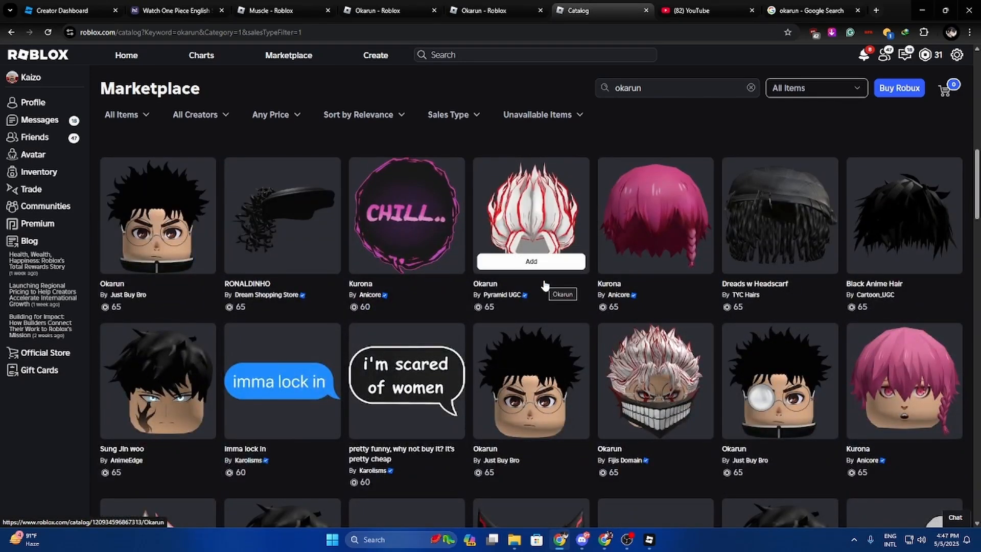
# Step: Inspect the Okarun hair accessory by Pyramid UGC and the Okarun jacket by AnimeEdge from several angles in their 3D previews
pyautogui.click(378, 10)
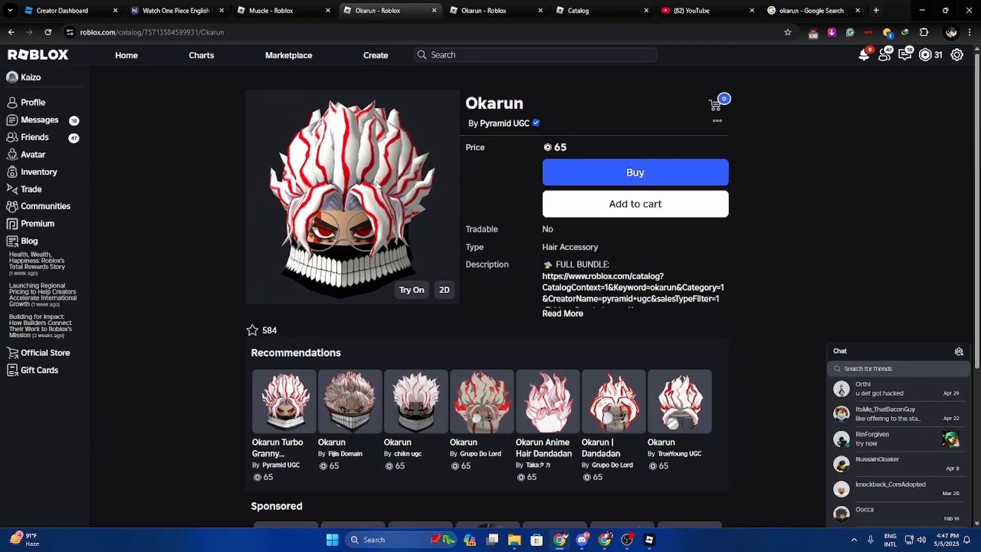
pyautogui.moveTo(377, 187); pyautogui.dragTo(442, 247)
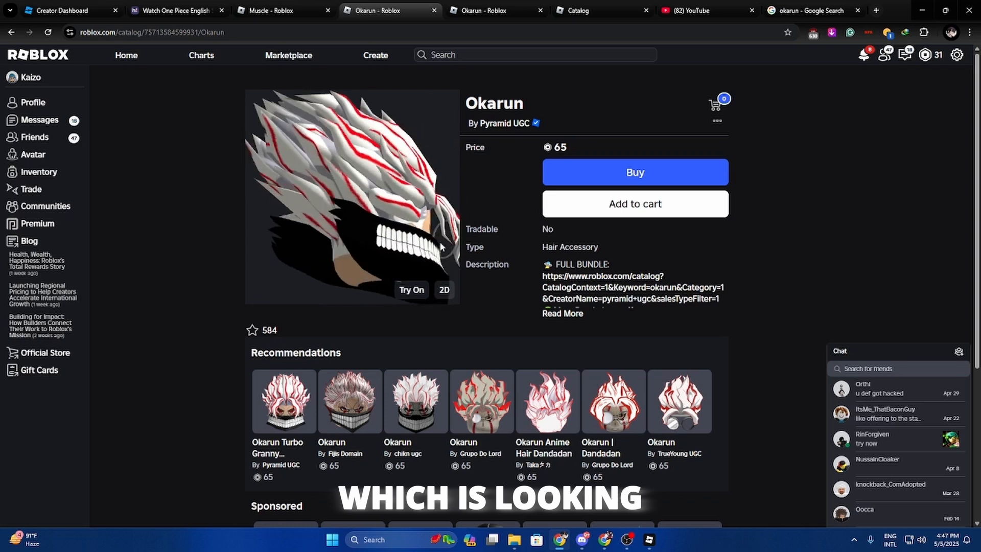
pyautogui.click(490, 10)
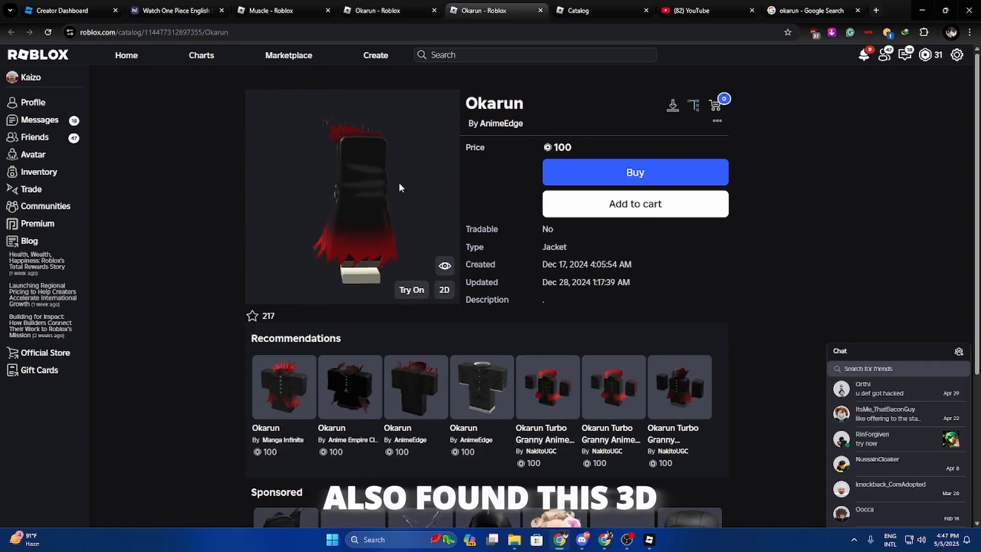
pyautogui.moveTo(399, 182); pyautogui.dragTo(362, 203)
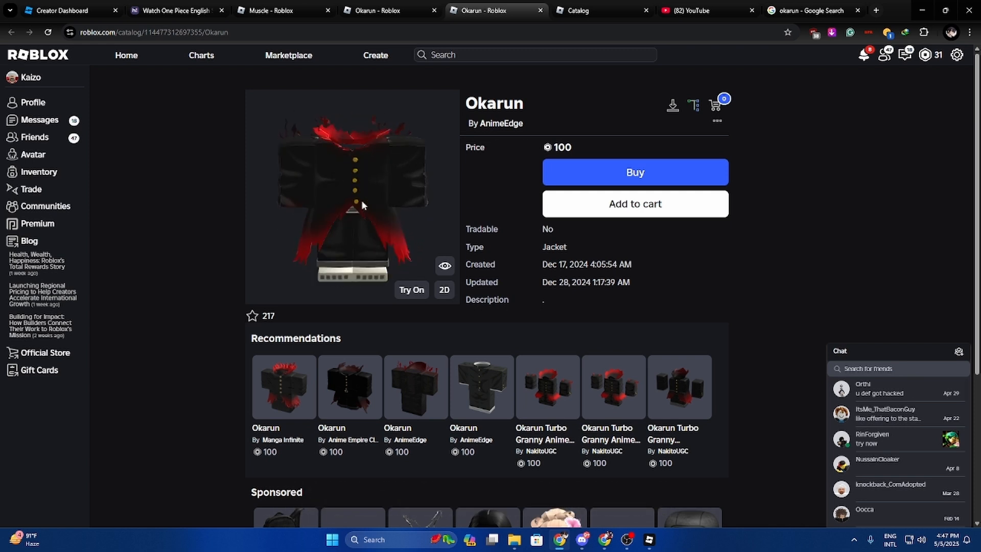
pyautogui.click(254, 11)
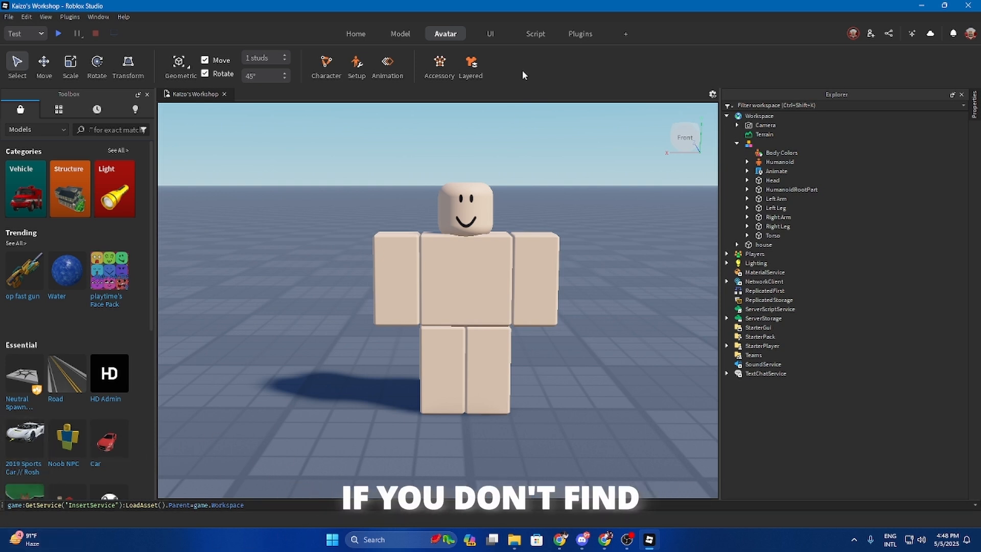
pyautogui.click(540, 31)
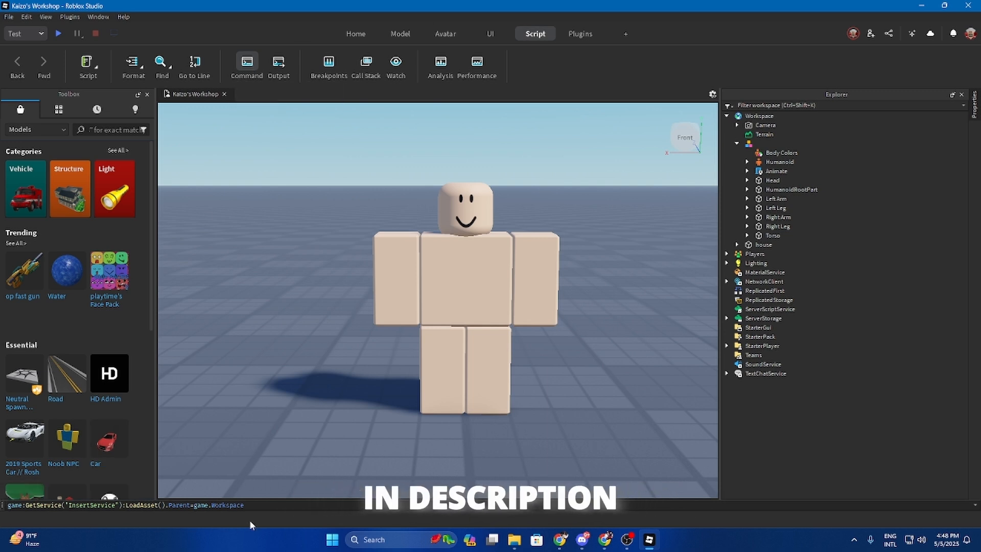
pyautogui.click(560, 539)
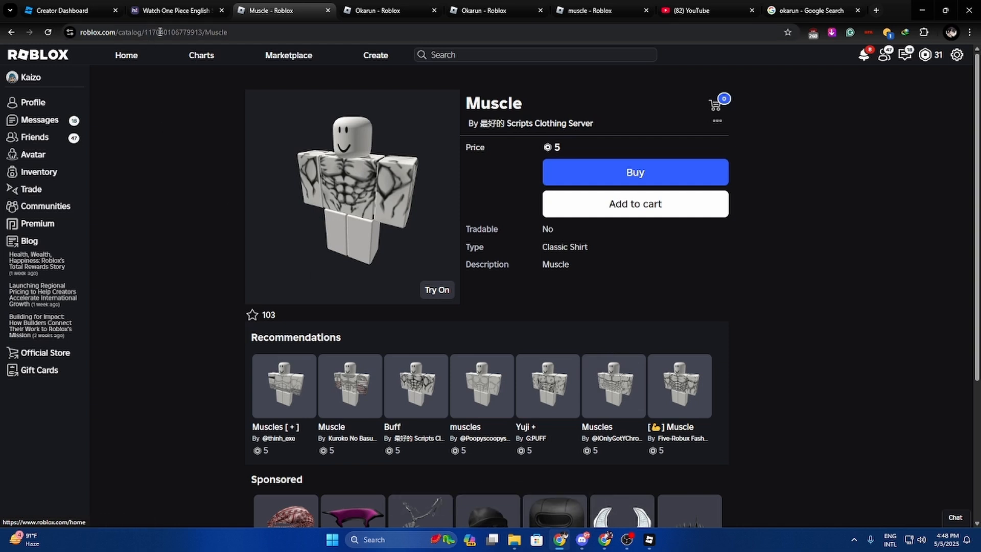
pyautogui.click(180, 33)
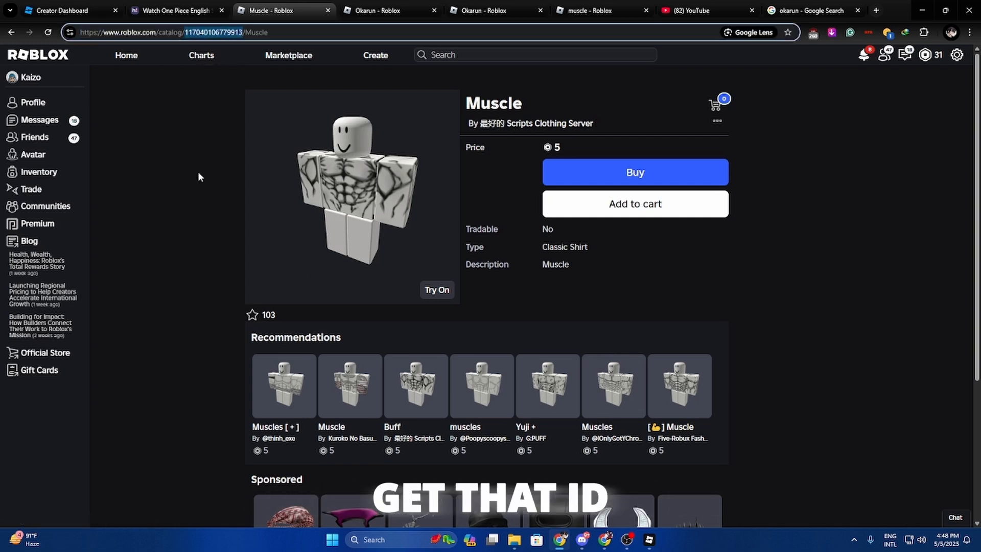
pyautogui.click(648, 540)
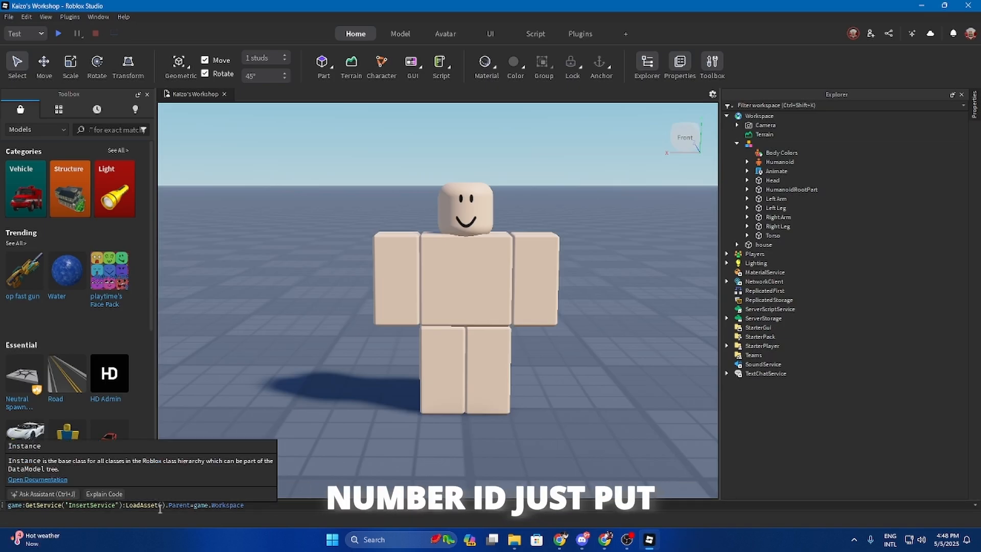
pyautogui.click(161, 505)
pyautogui.hotkey('ctrl', 'v')
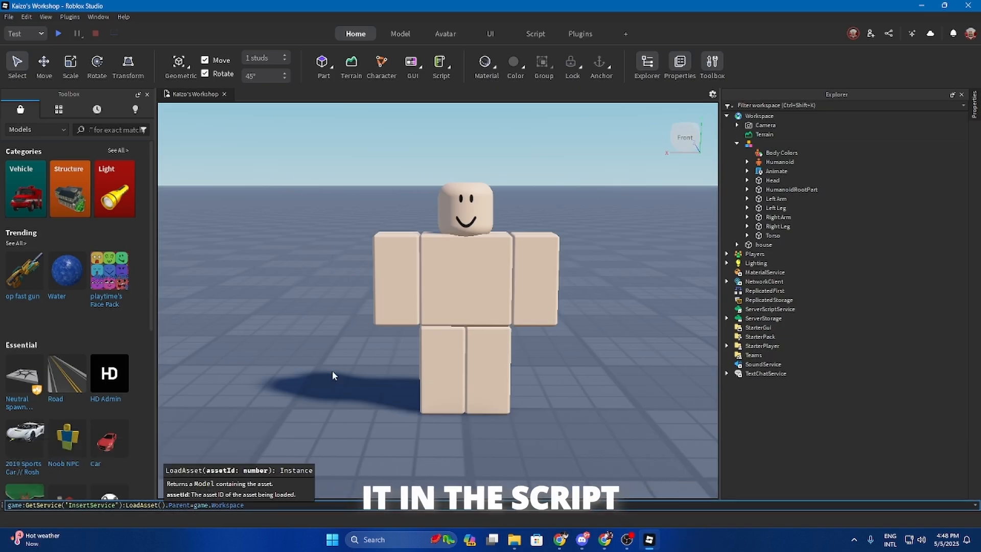
pyautogui.press('End')
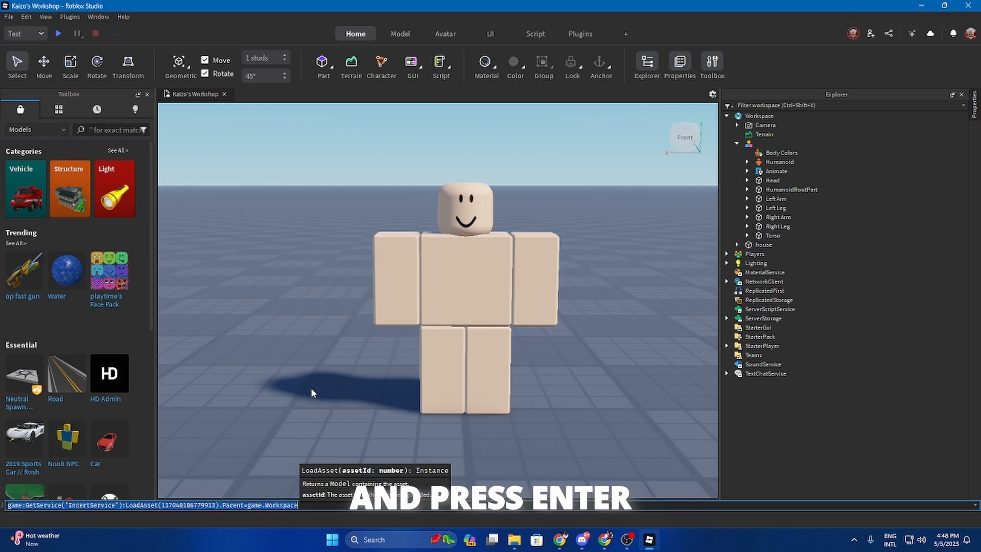
pyautogui.press('Return')
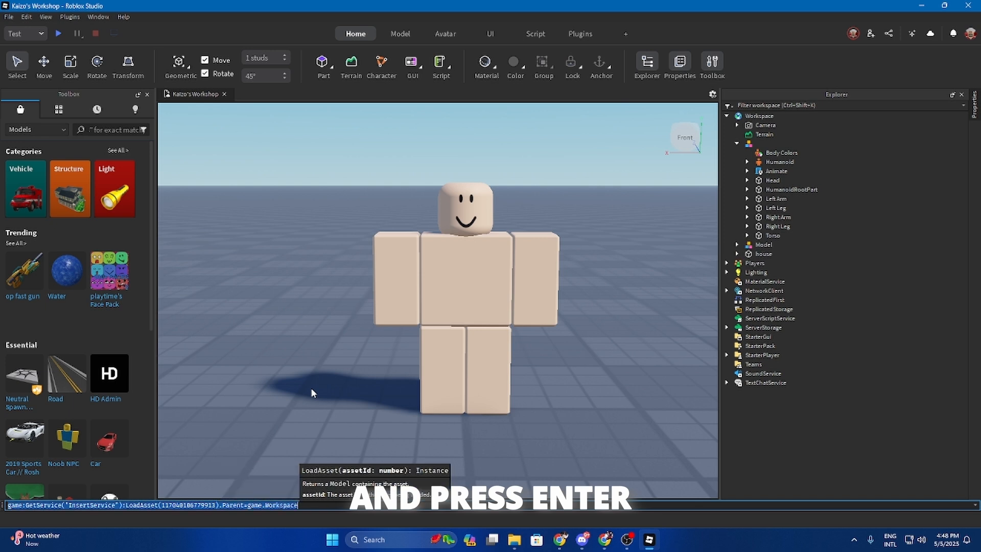
pyautogui.click(766, 244)
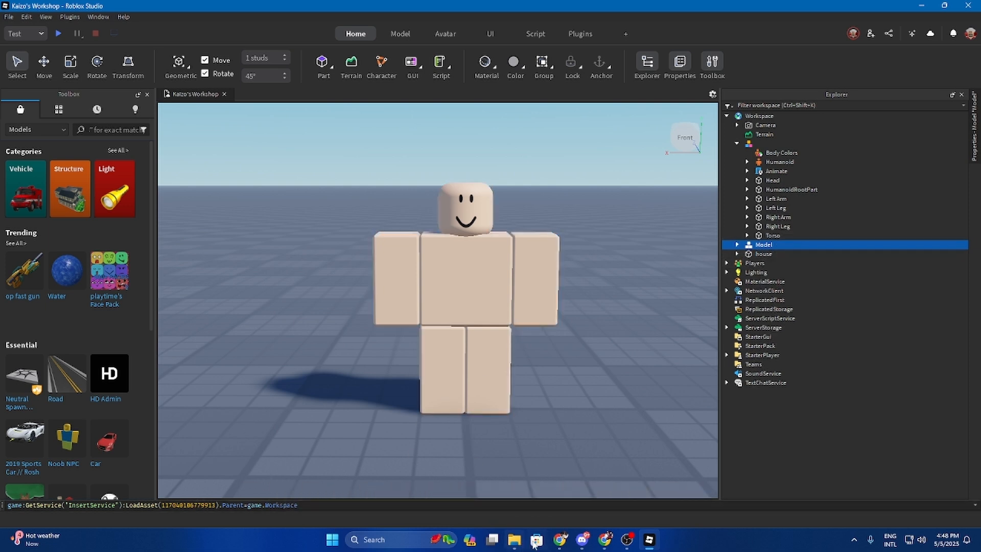
pyautogui.click(559, 539)
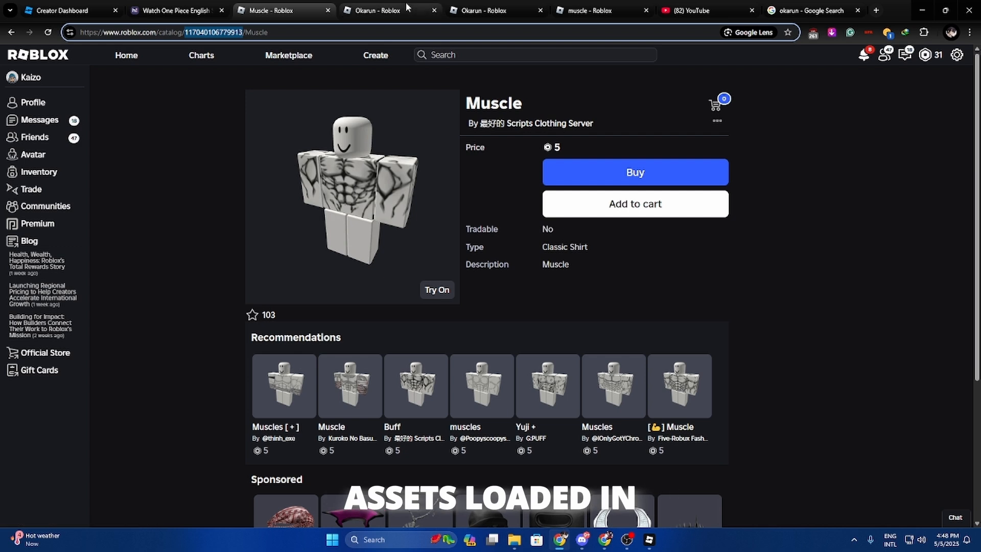
pyautogui.click(378, 10)
pyautogui.doubleClick(169, 32)
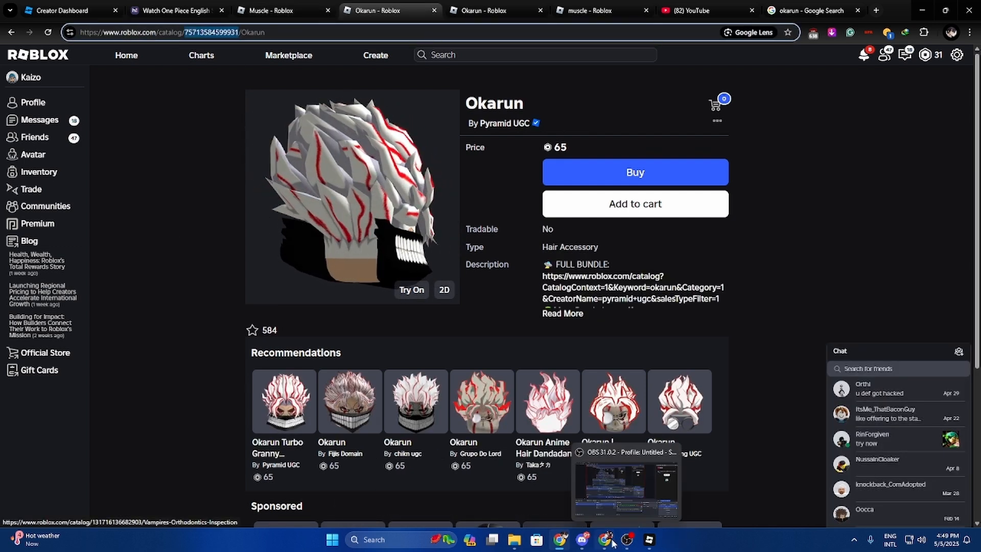
pyautogui.click(657, 545)
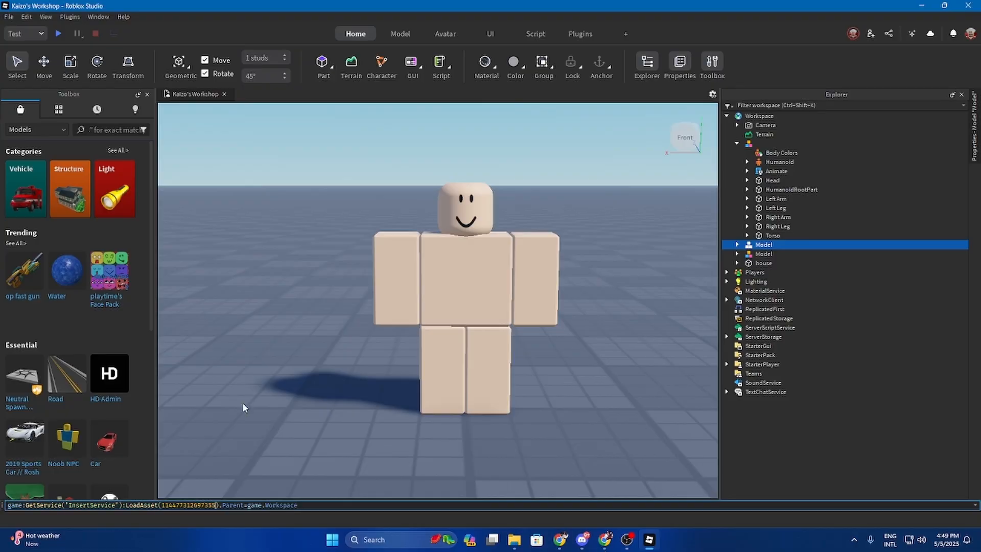
pyautogui.press('Return')
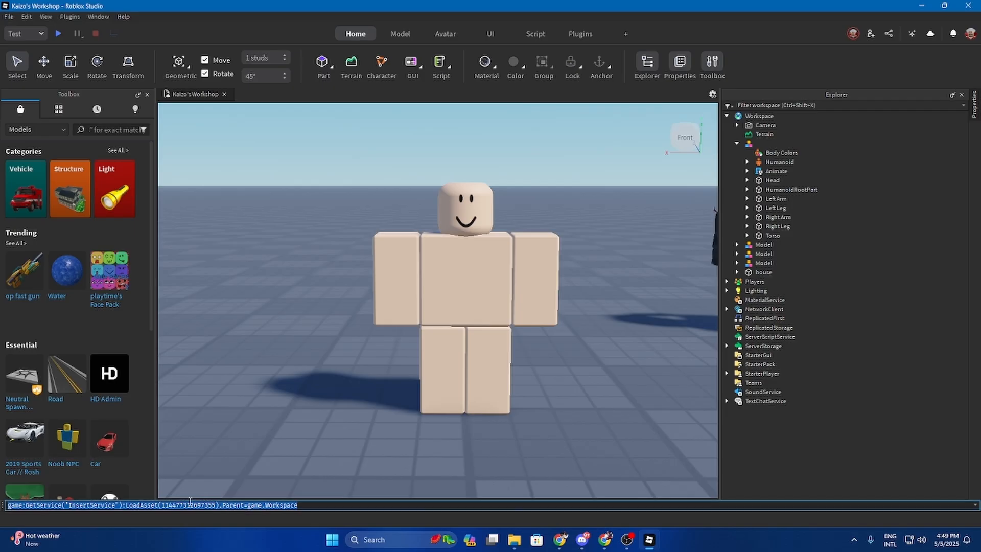
pyautogui.hotkey('ctrl', 'v')
pyautogui.hotkey('ctrl', 'a')
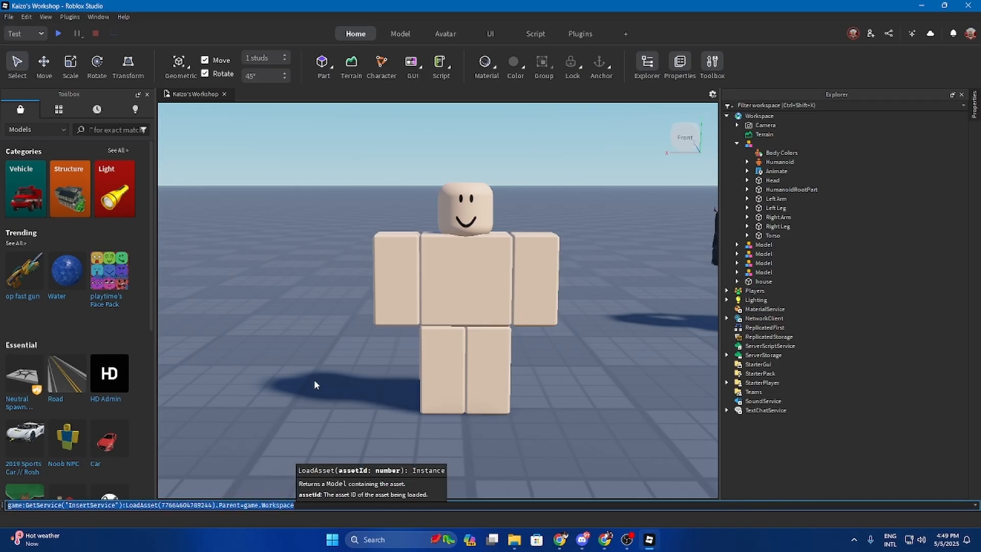
pyautogui.click(737, 262)
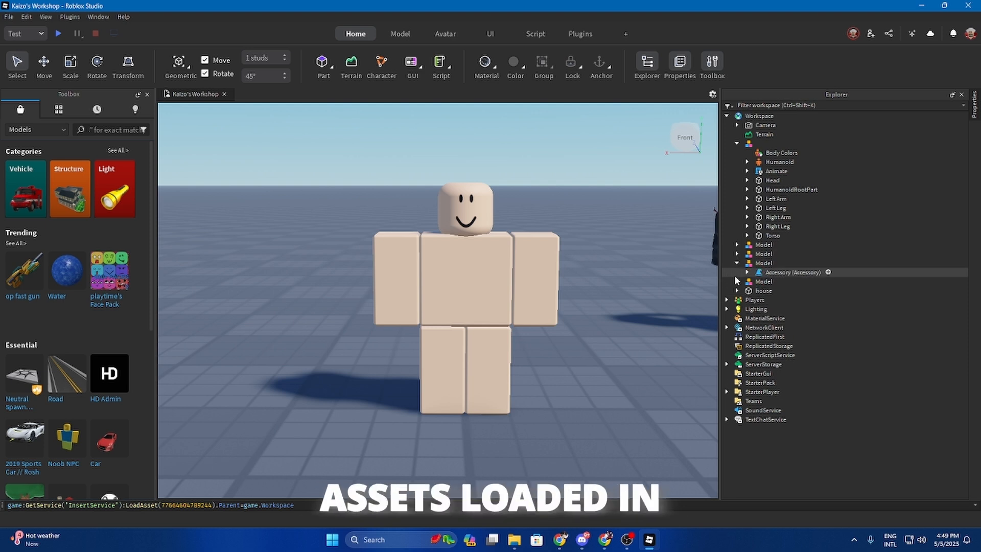
pyautogui.click(738, 263)
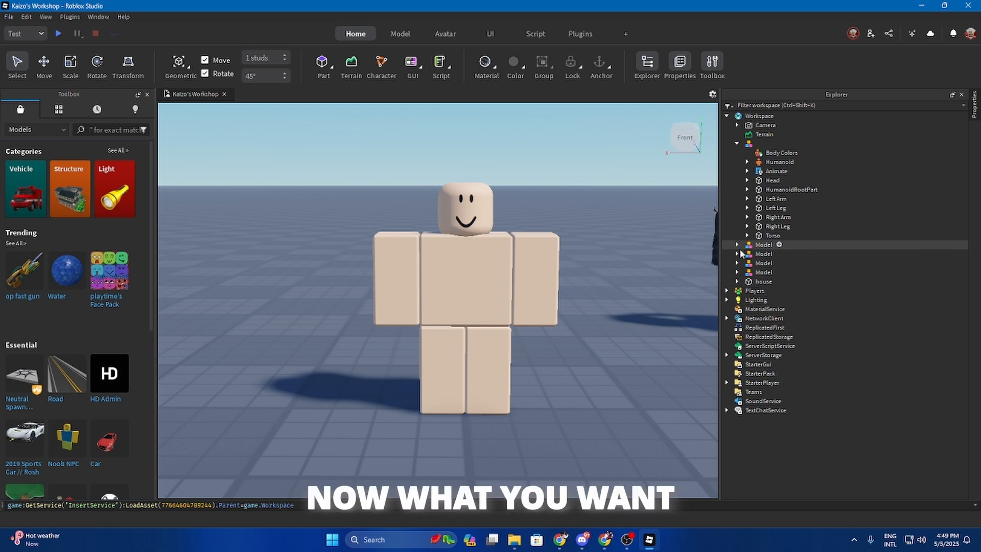
# Step: Ungroup all four loaded asset models in the Workspace to release the shirt, the pants and the two accessories
pyautogui.rightClick(764, 250)
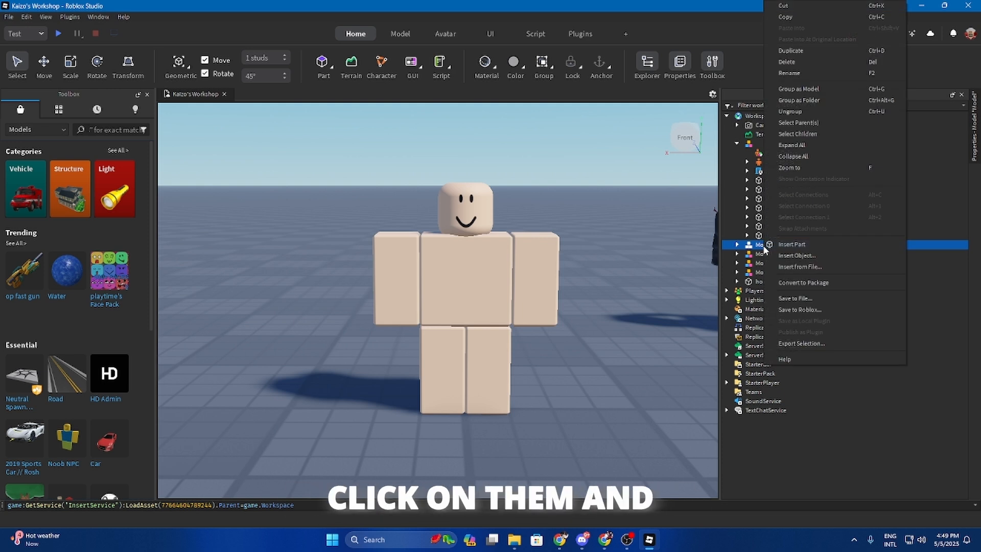
pyautogui.click(797, 110)
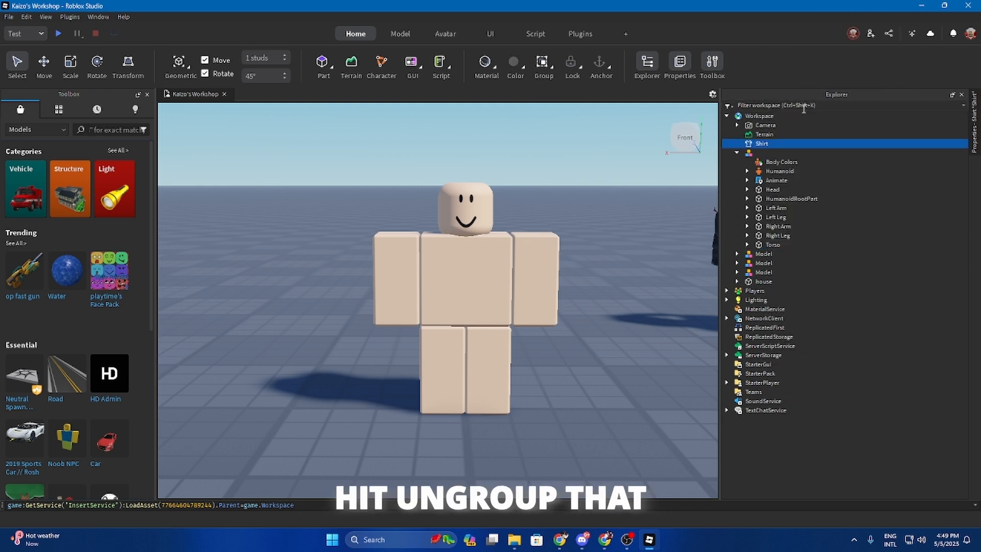
pyautogui.click(761, 253)
pyautogui.rightClick(759, 251)
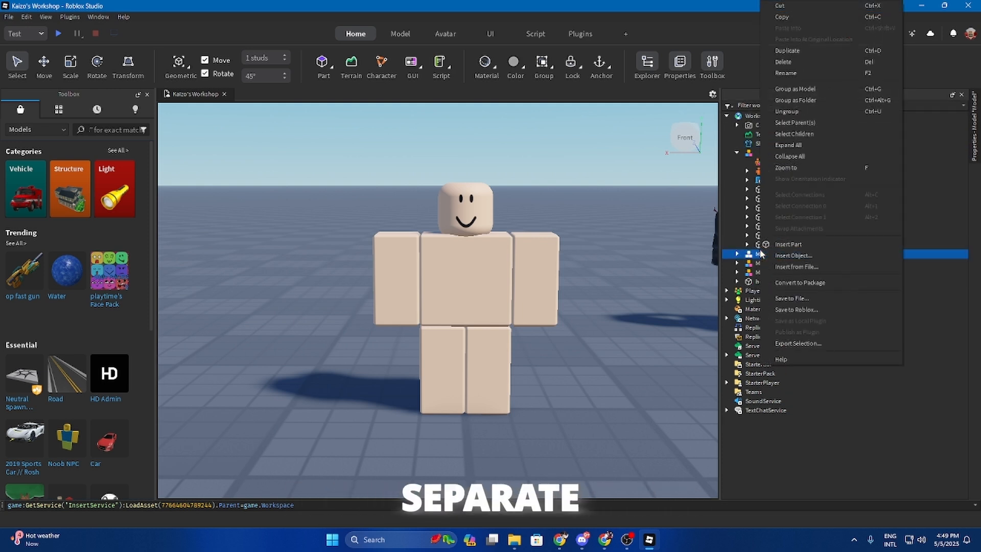
pyautogui.click(794, 112)
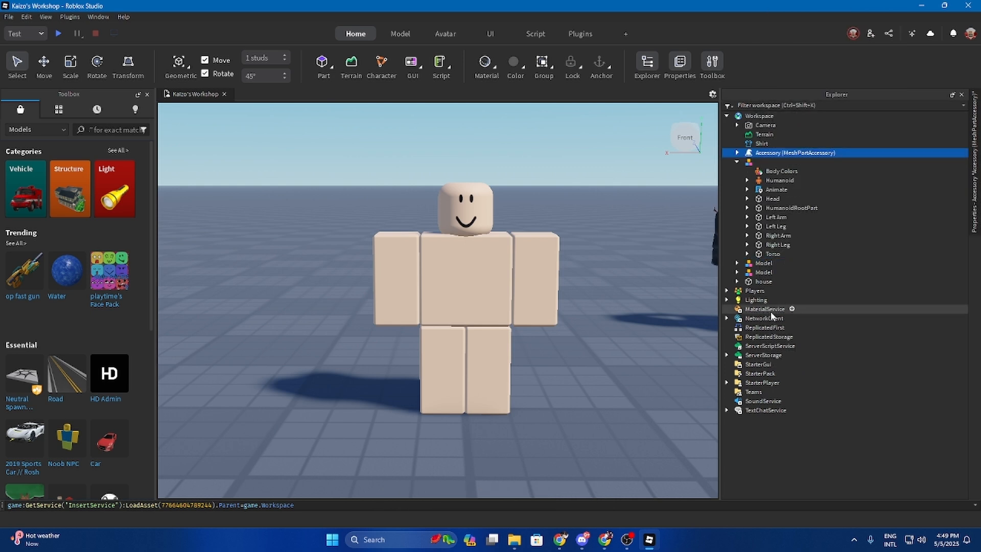
pyautogui.click(760, 263)
pyautogui.rightClick(761, 262)
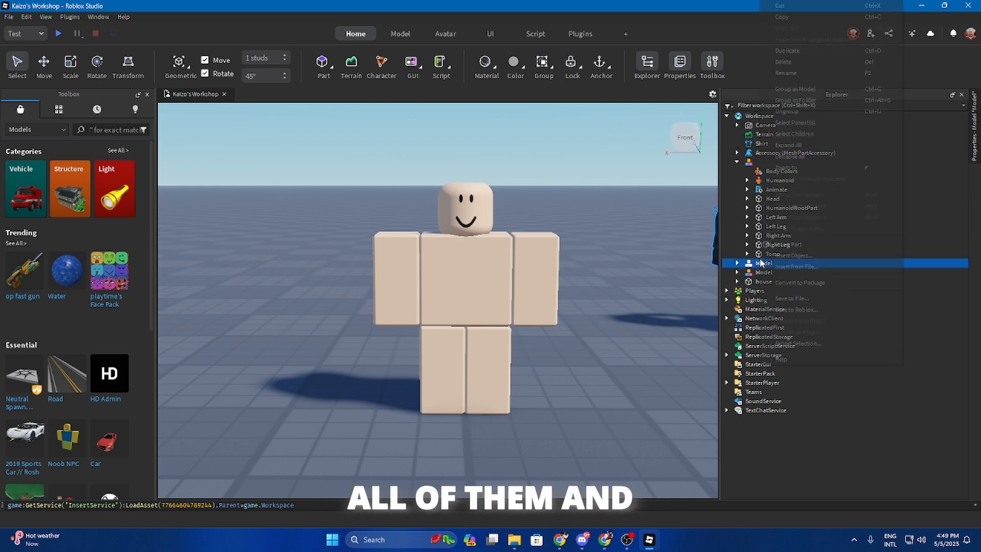
pyautogui.click(792, 108)
pyautogui.click(763, 272)
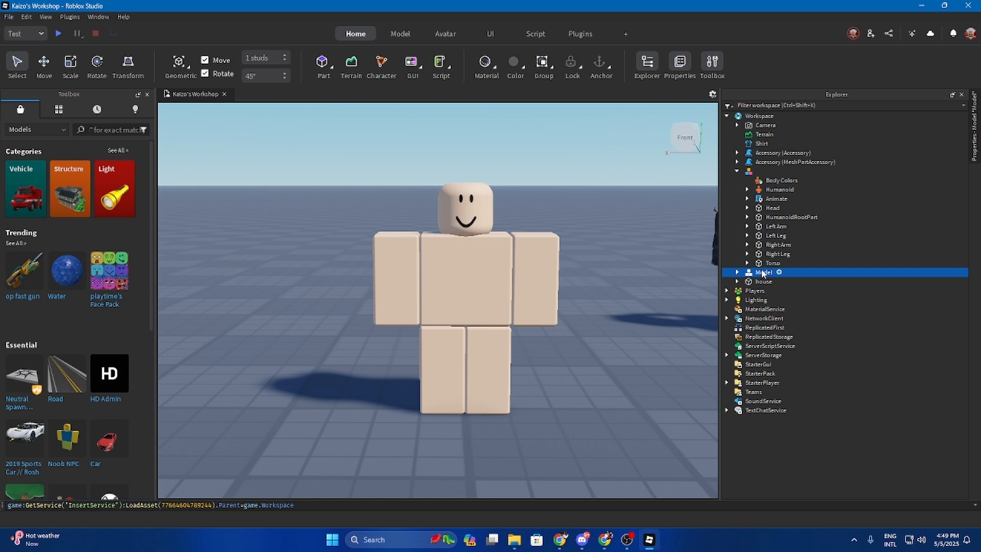
pyautogui.rightClick(763, 272)
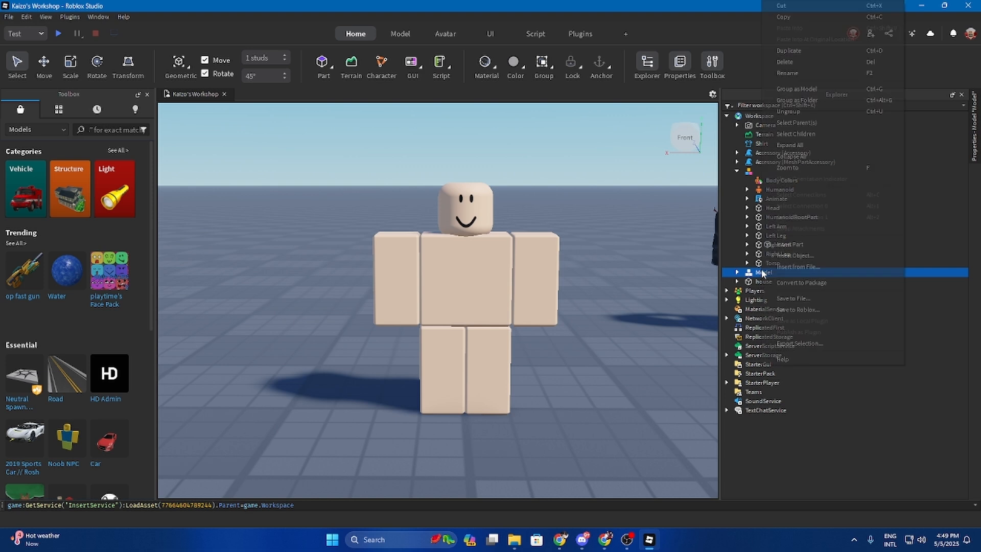
pyautogui.click(781, 106)
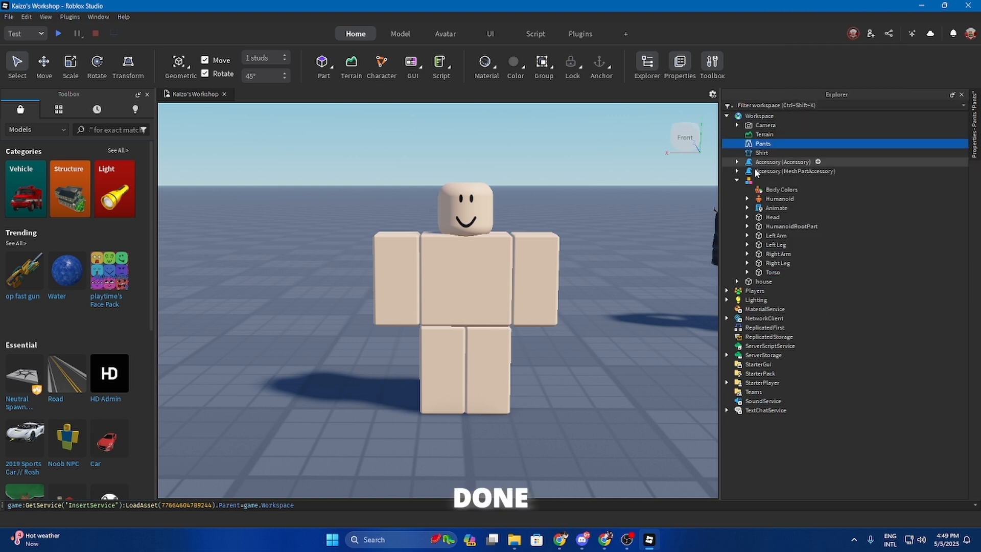
pyautogui.click(674, 280)
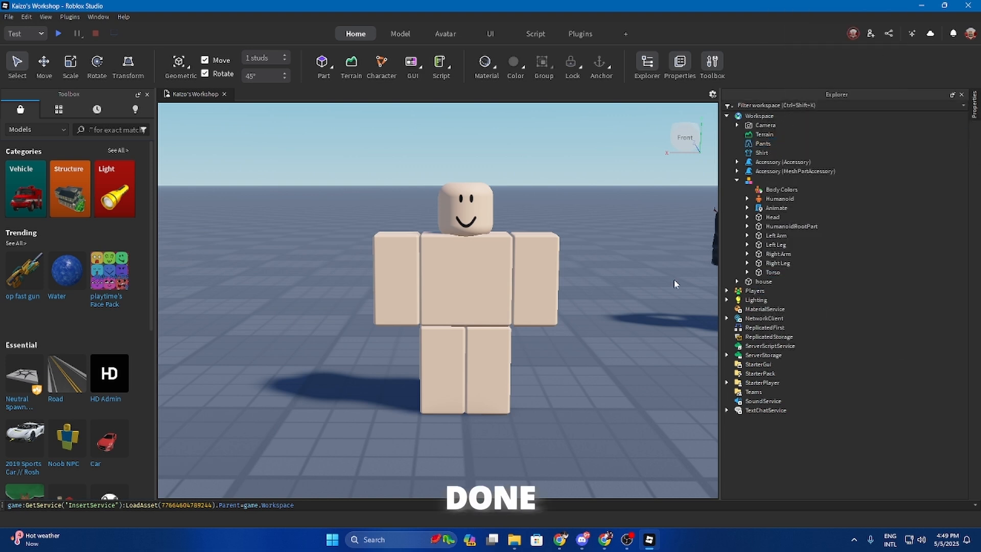
# Step: Bring the floating Okarun hair down to the floor between the rig and the jacket, and reposition the jacket beside it
pyautogui.scroll(-5, 666, 287)
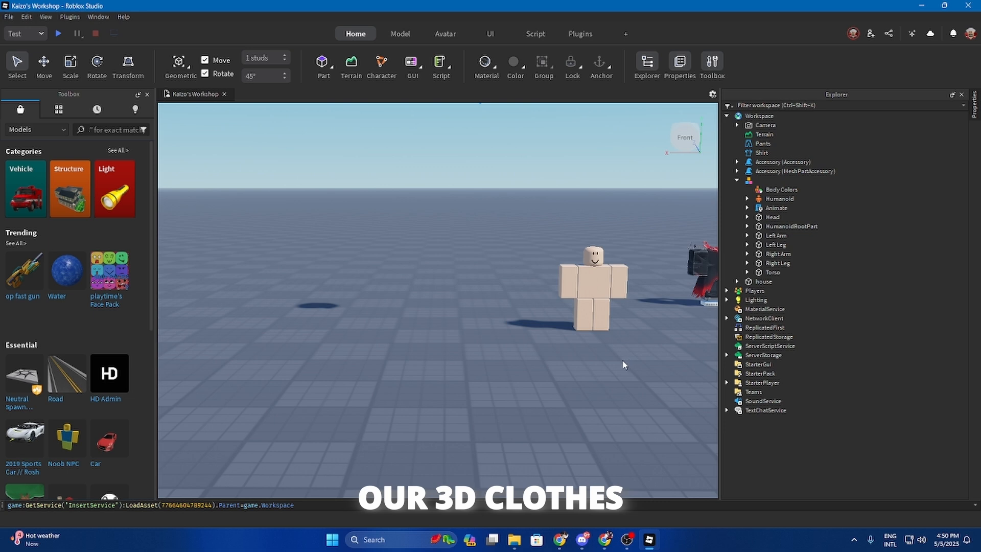
pyautogui.press('d')
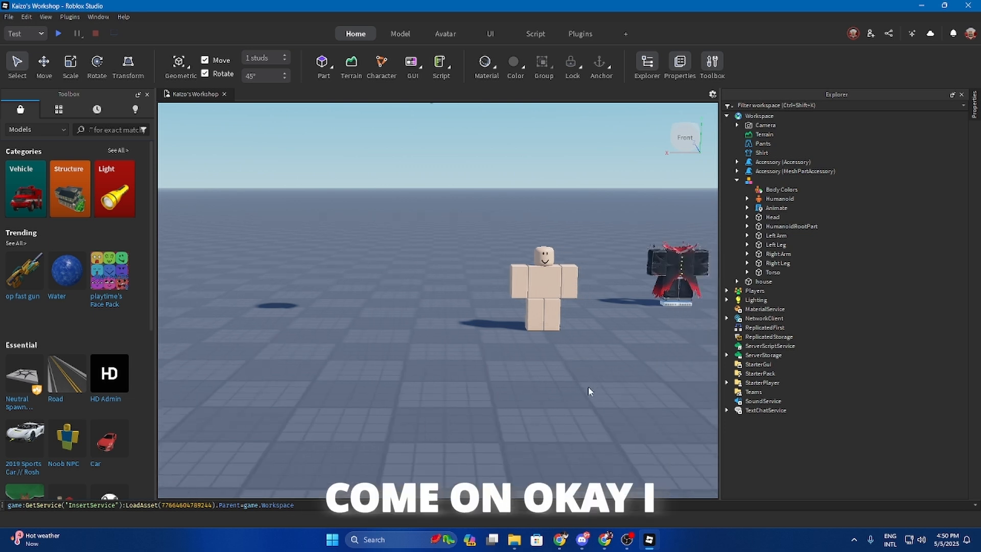
pyautogui.moveTo(604, 345); pyautogui.dragTo(603, 343, button='right')
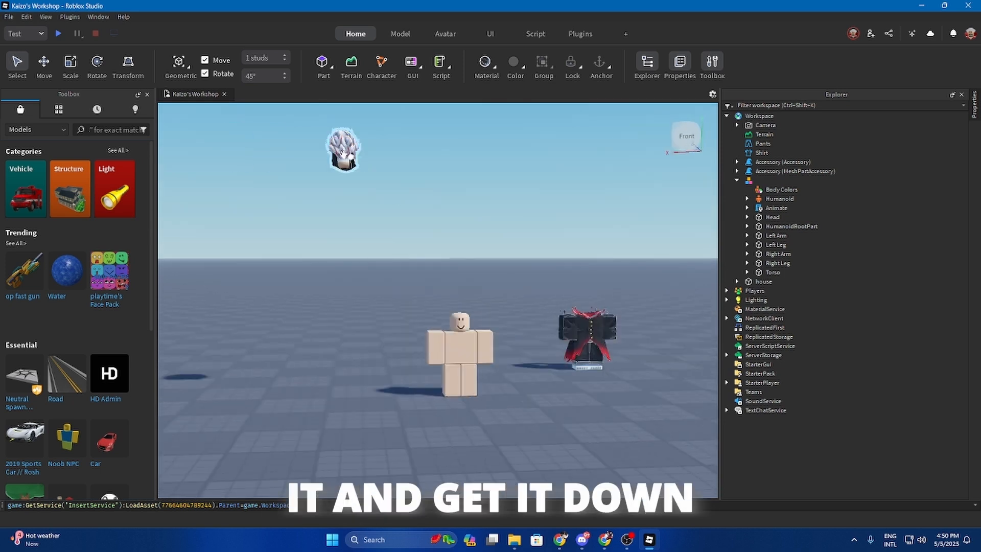
pyautogui.moveTo(338, 163); pyautogui.dragTo(536, 392)
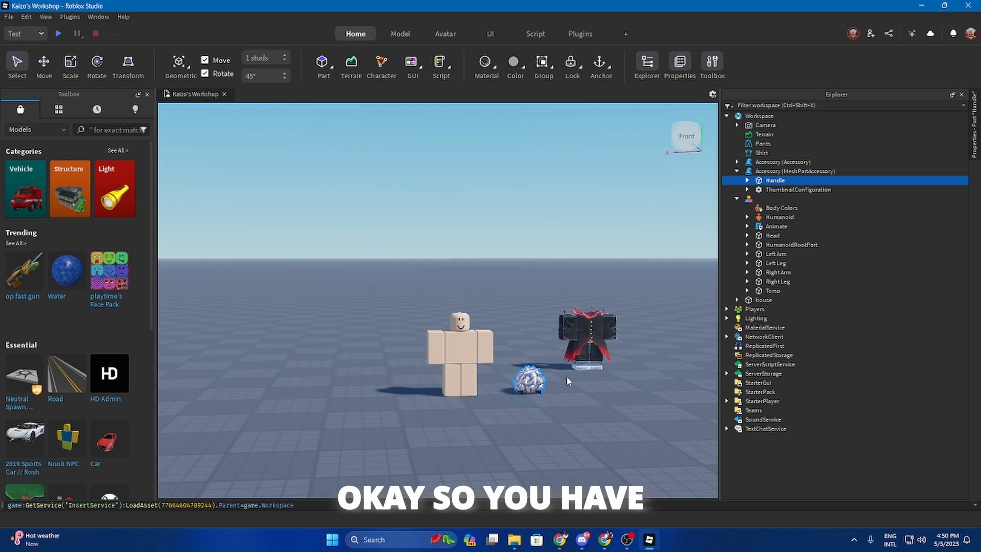
pyautogui.moveTo(588, 342); pyautogui.dragTo(584, 348)
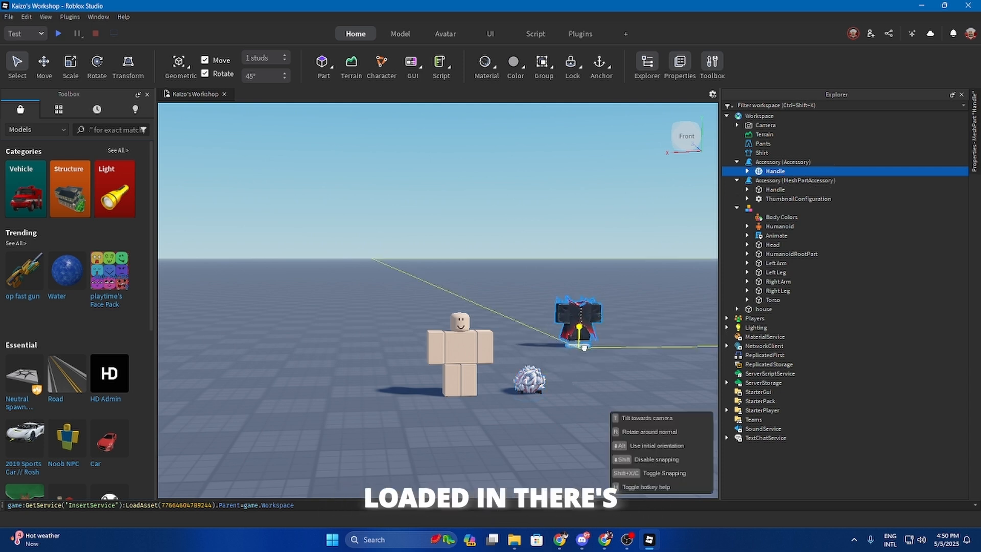
pyautogui.click(458, 445)
pyautogui.moveTo(412, 405); pyautogui.dragTo(410, 404, button='right')
# Step: Parent the Pants and Shirt objects to the unnamed R6 rig model to apply the muscle textures to its body
pyautogui.click(779, 143)
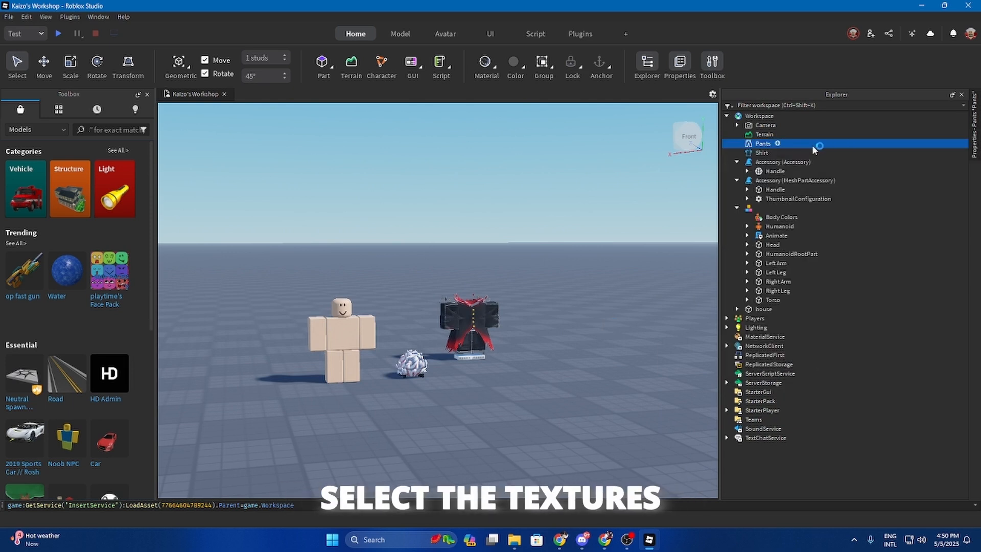
pyautogui.moveTo(811, 145); pyautogui.dragTo(844, 180)
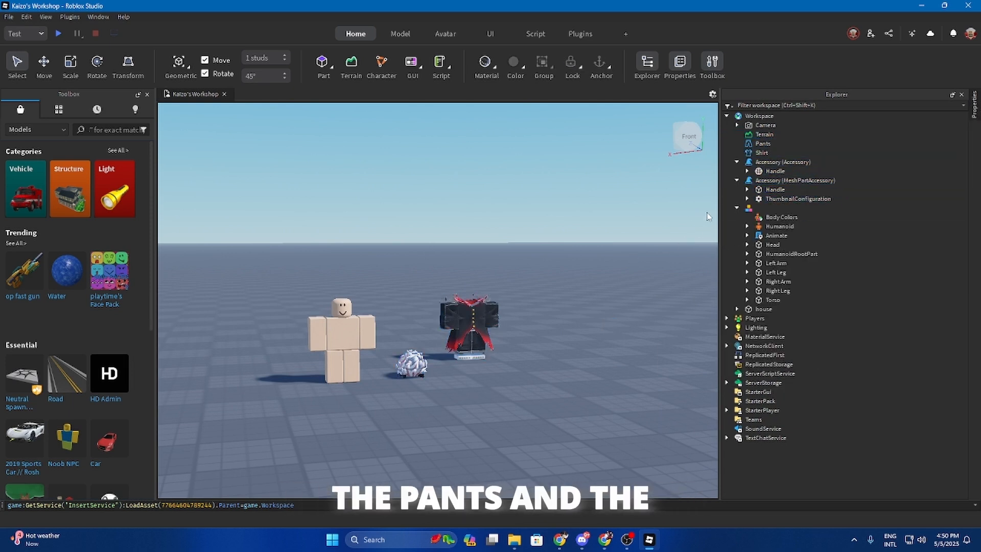
pyautogui.click(761, 144)
pyautogui.moveTo(761, 144); pyautogui.dragTo(769, 230)
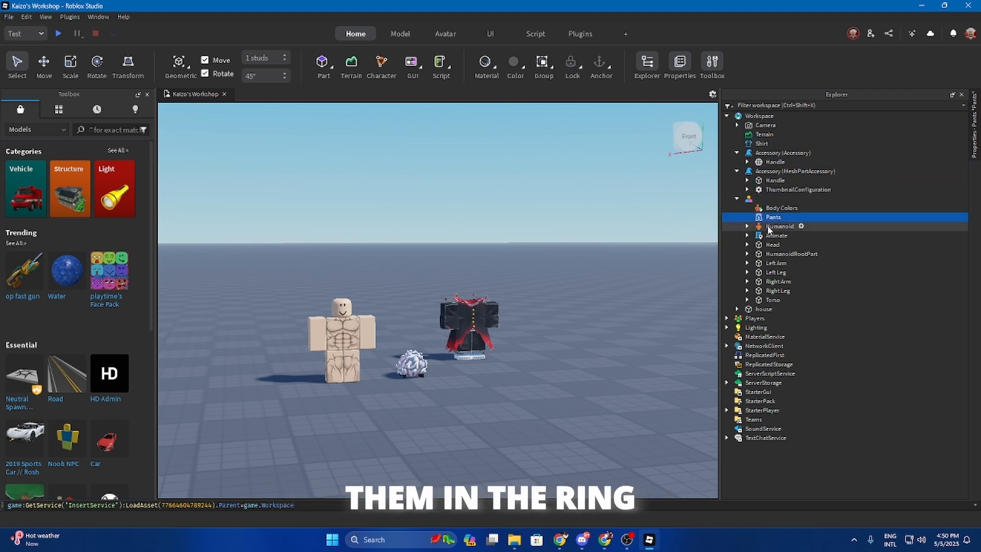
pyautogui.click(762, 145)
pyautogui.moveTo(757, 147); pyautogui.dragTo(768, 199)
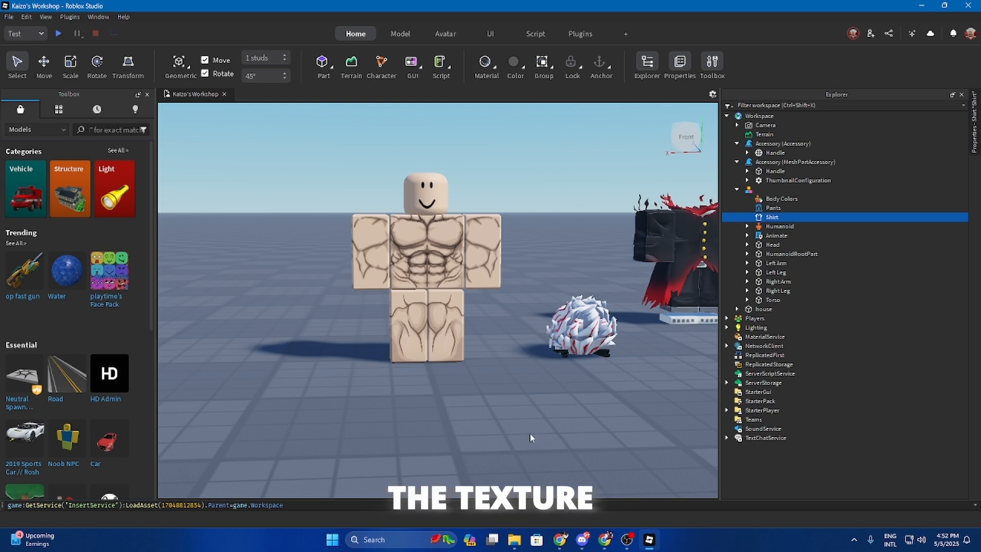
pyautogui.click(502, 441)
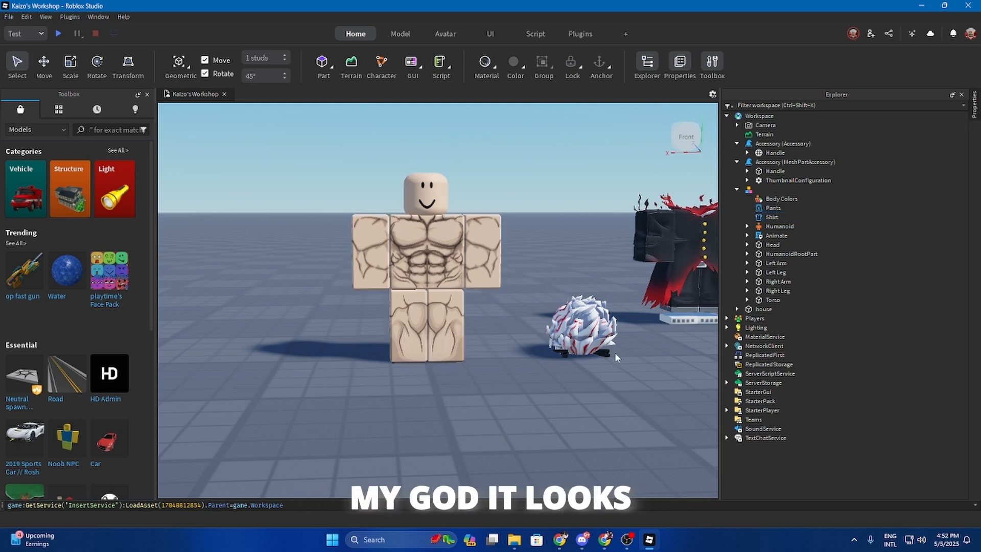
pyautogui.moveTo(581, 334); pyautogui.dragTo(577, 360)
pyautogui.click(501, 415)
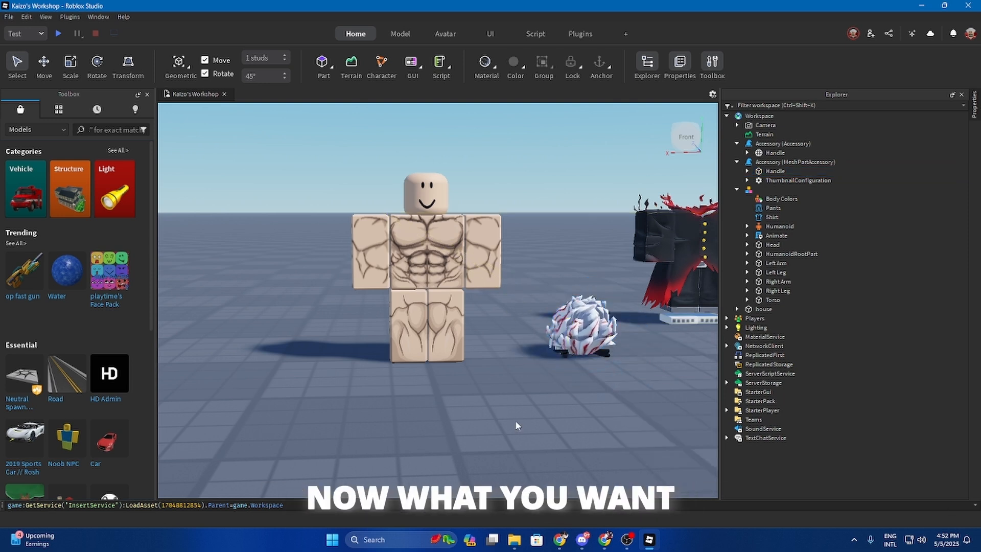
# Step: Select the muscle-textured rig and check its origin position and orientation in its properties
pyautogui.click(445, 237)
pyautogui.click(976, 137)
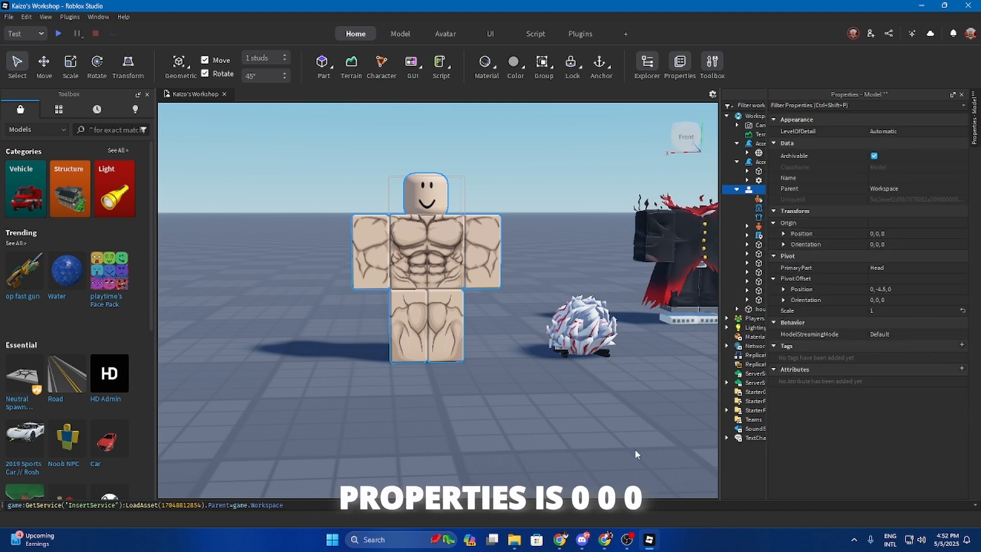
pyautogui.click(693, 361)
# Step: Start exporting the muscle-textured rig and browse to the Characters folder in Pictures > Roblox as the save location
pyautogui.click(758, 190)
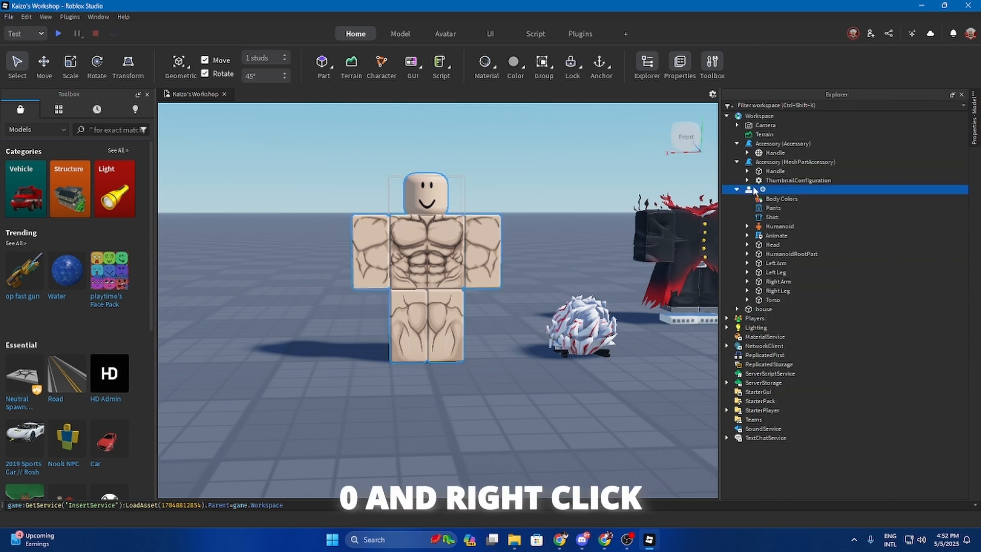
pyautogui.rightClick(754, 190)
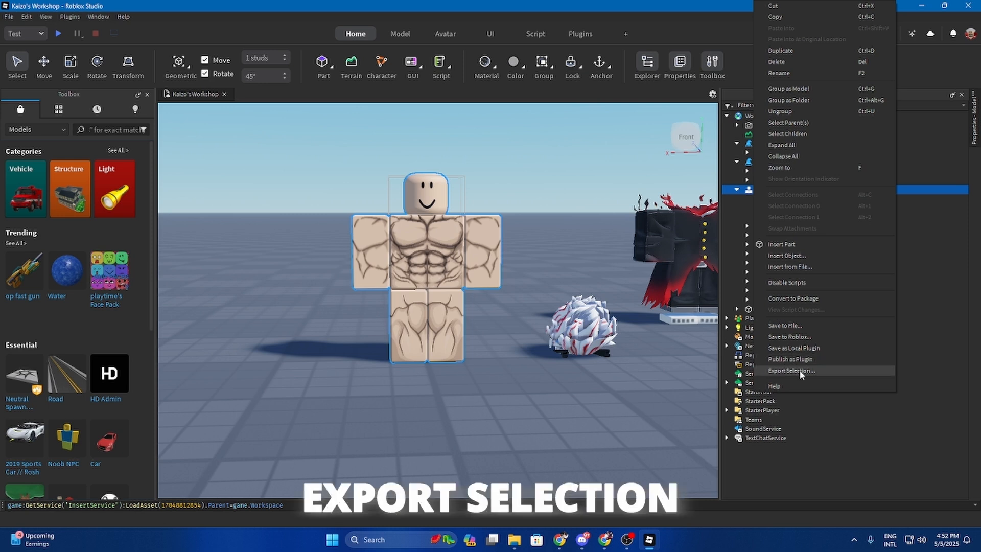
pyautogui.click(799, 370)
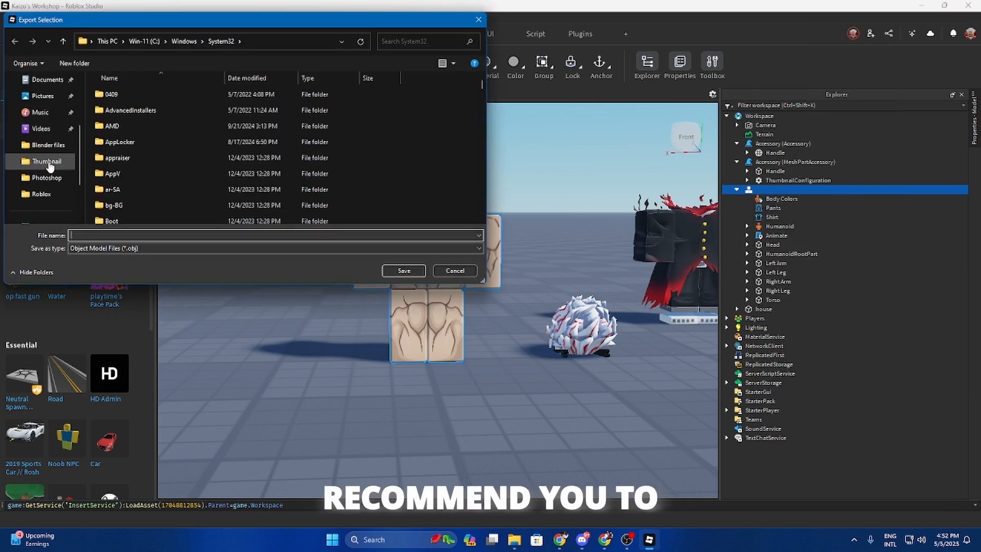
pyautogui.click(41, 162)
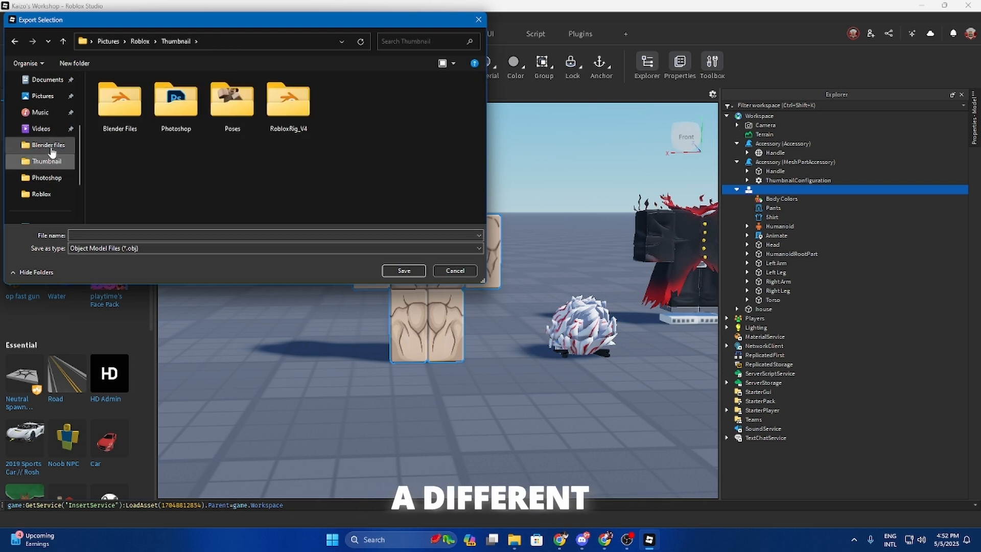
pyautogui.click(41, 193)
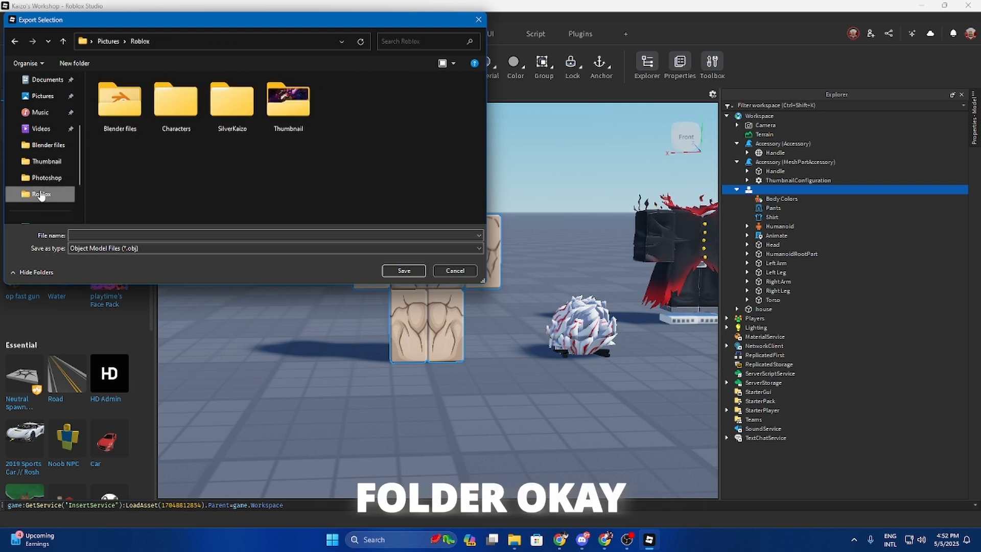
pyautogui.doubleClick(175, 105)
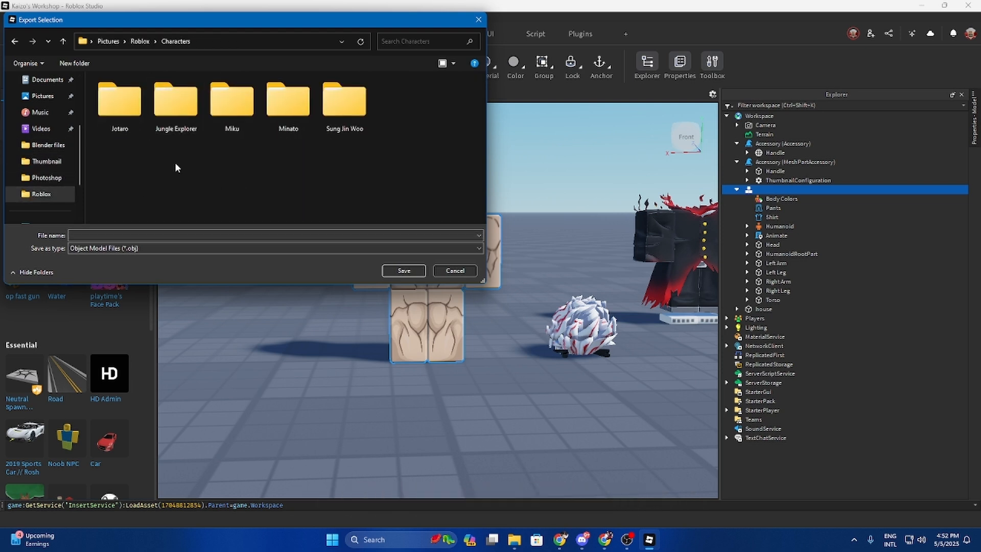
# Step: Create a folder named Okarun inside Characters and open it
pyautogui.rightClick(265, 150)
pyautogui.moveTo(304, 248)
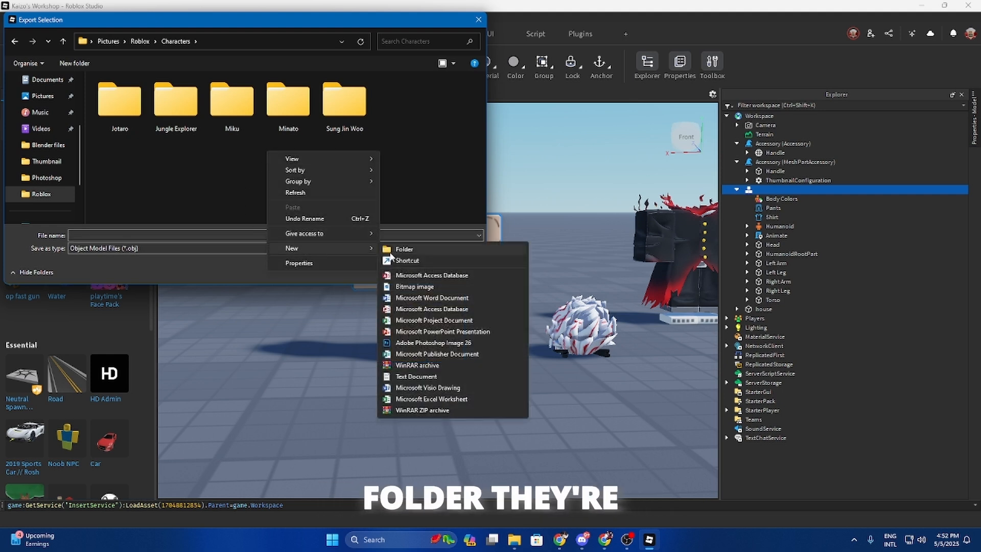
pyautogui.click(401, 249)
pyautogui.write('Okarun')
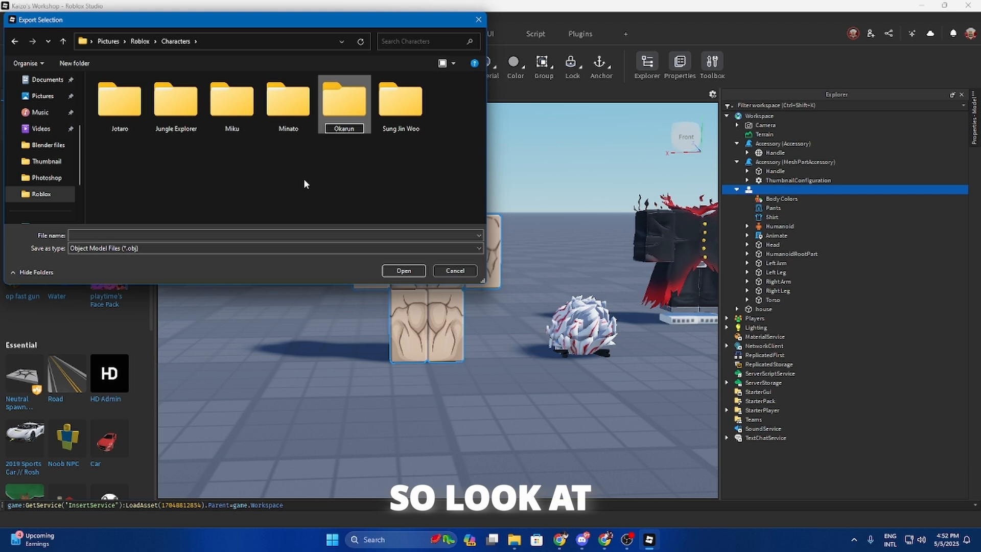
pyautogui.press('Return')
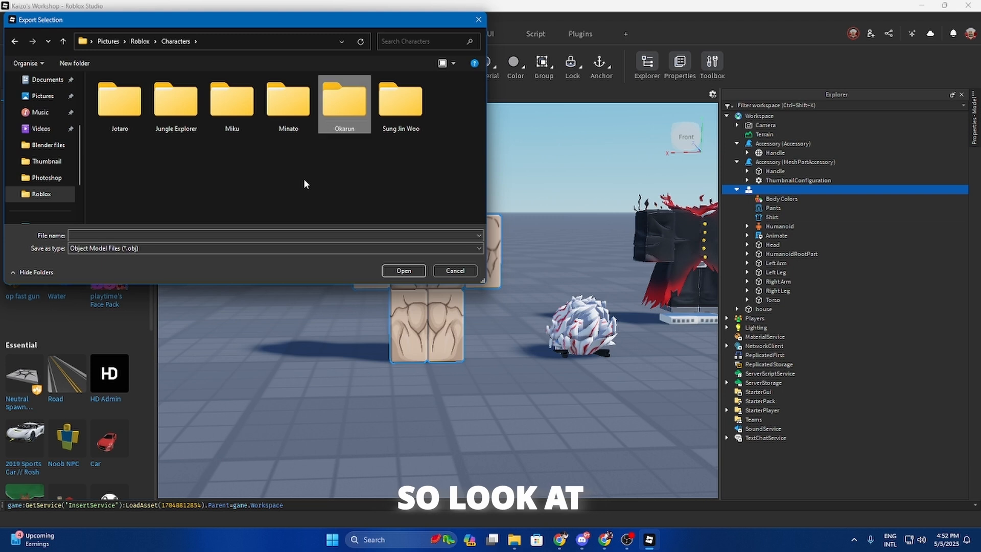
pyautogui.doubleClick(348, 122)
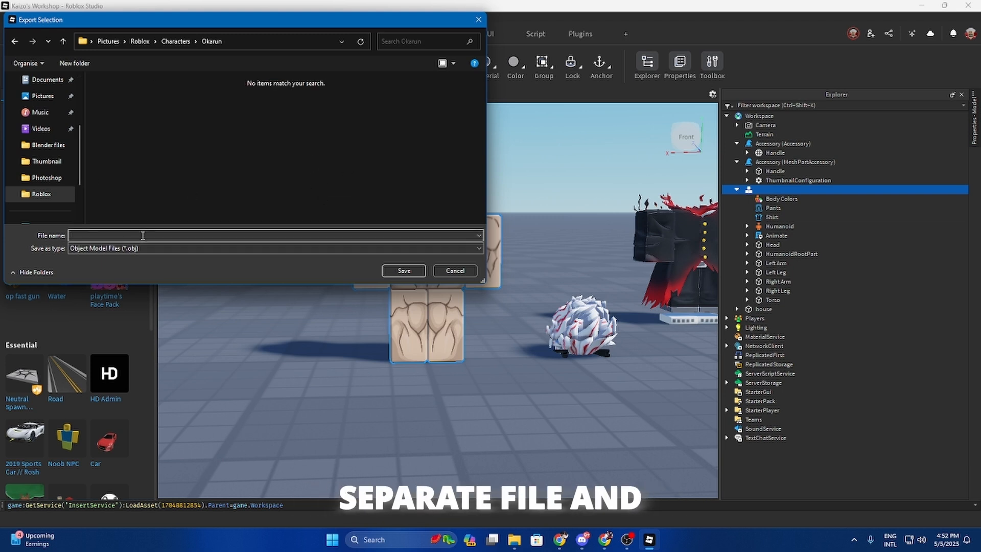
# Step: Create a Body subfolder inside the Okarun folder and open it
pyautogui.rightClick(148, 86)
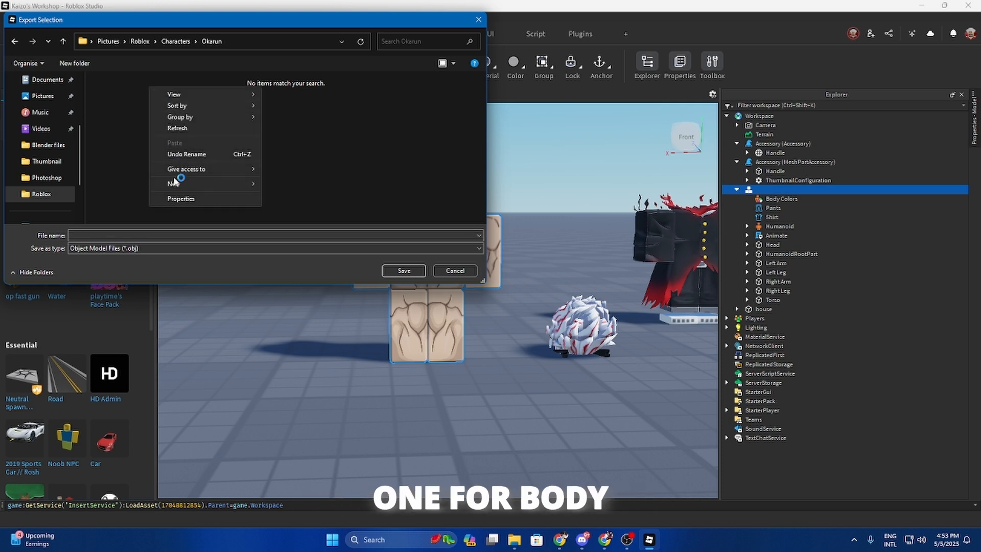
pyautogui.moveTo(176, 183)
pyautogui.click(286, 185)
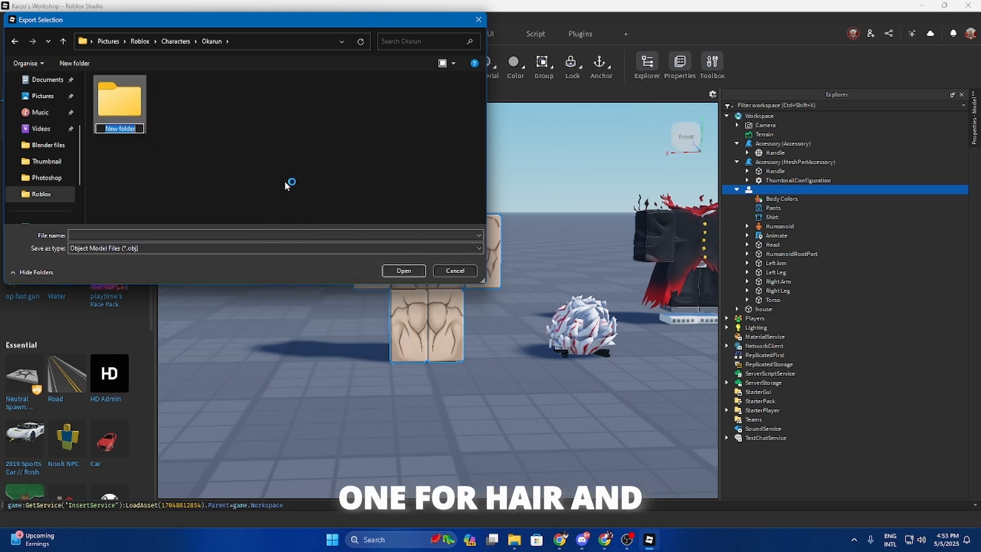
pyautogui.write('Body')
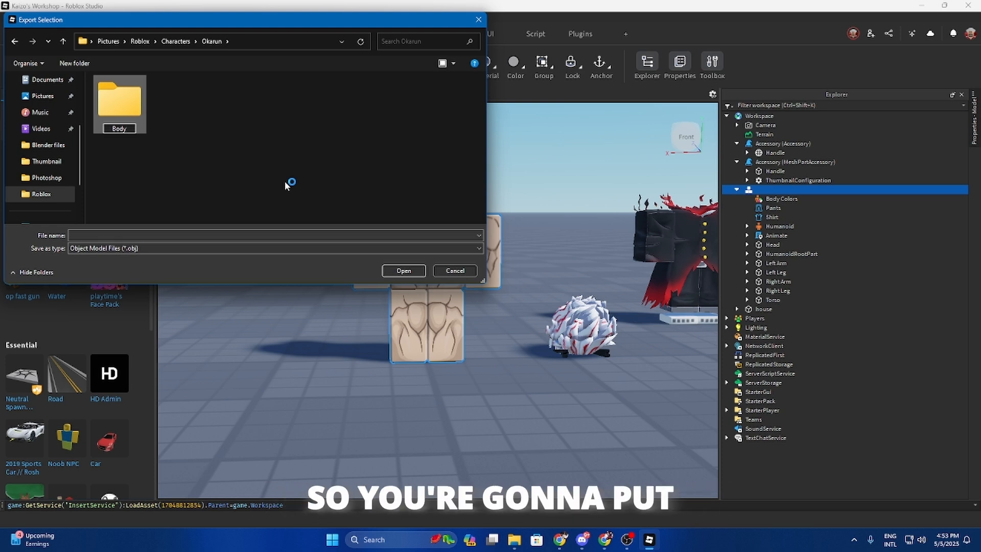
pyautogui.press('Return')
pyautogui.doubleClick(123, 108)
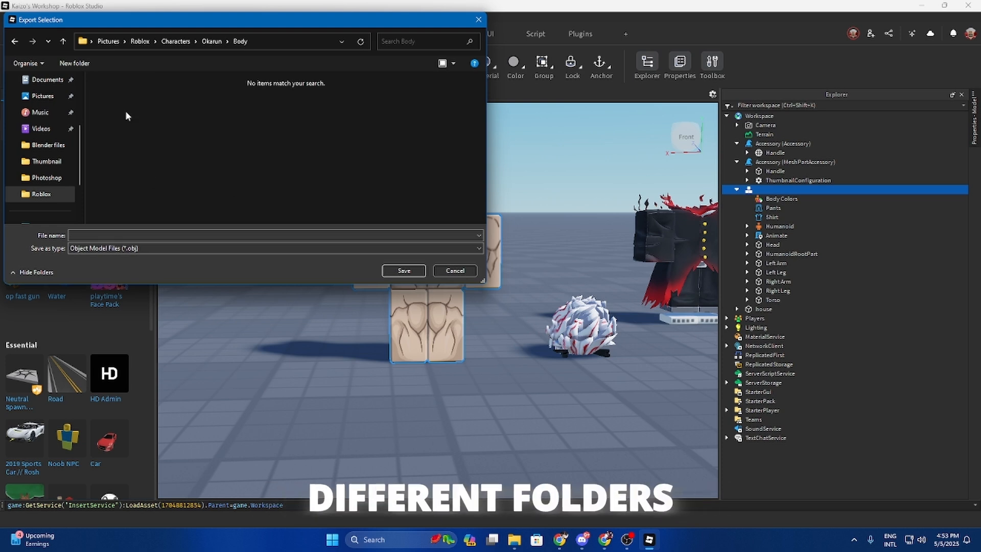
# Step: Export the rig into the Body folder as an OBJ file named body
pyautogui.click(110, 234)
pyautogui.write('body')
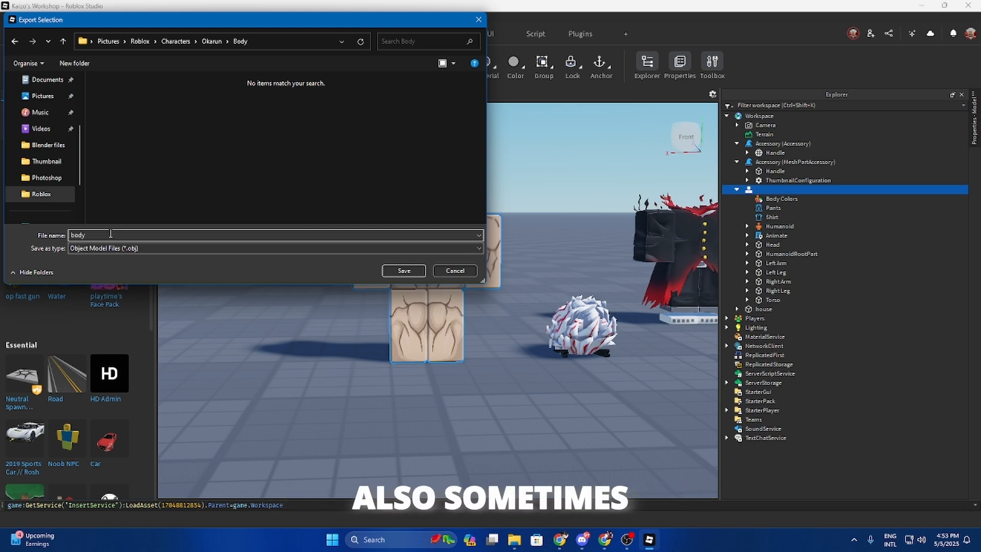
pyautogui.click(403, 270)
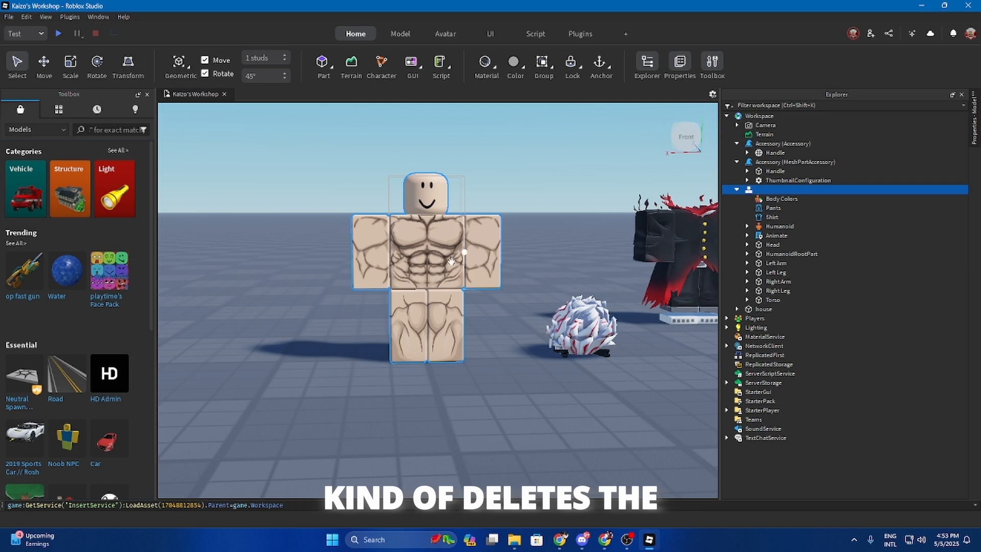
# Step: Move the rig away from the center and set the hair Handle's CFrame position to 0,0,0
pyautogui.moveTo(450, 262); pyautogui.dragTo(227, 272)
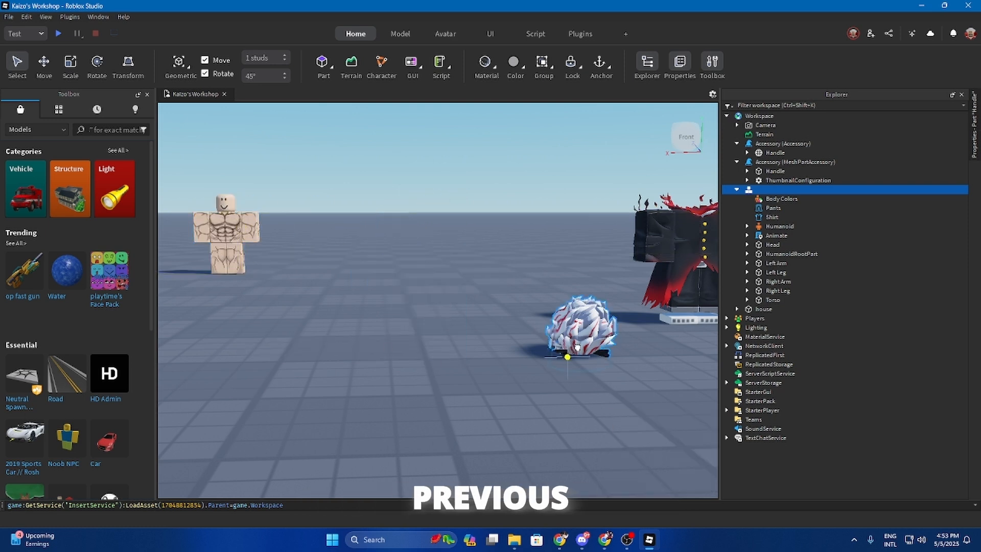
pyautogui.click(570, 351)
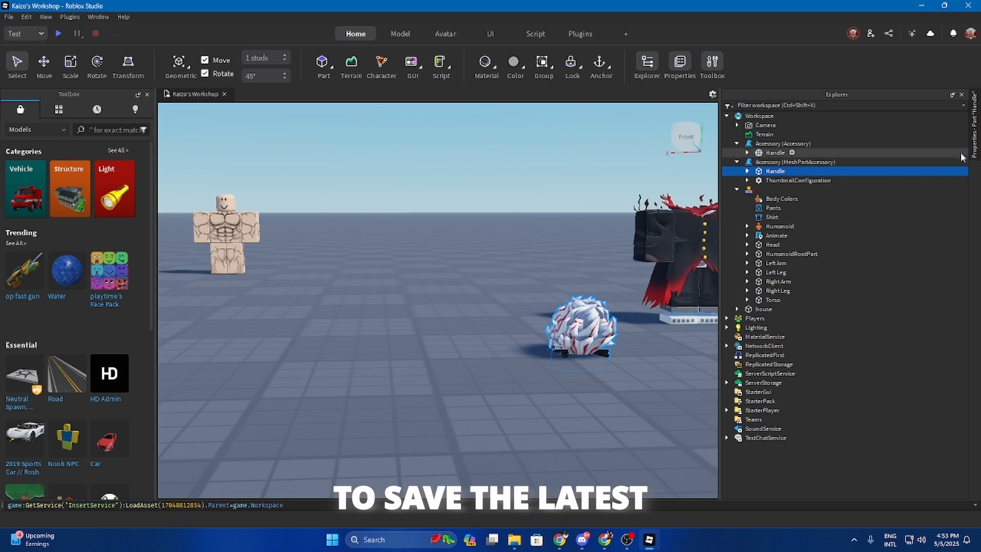
pyautogui.click(976, 155)
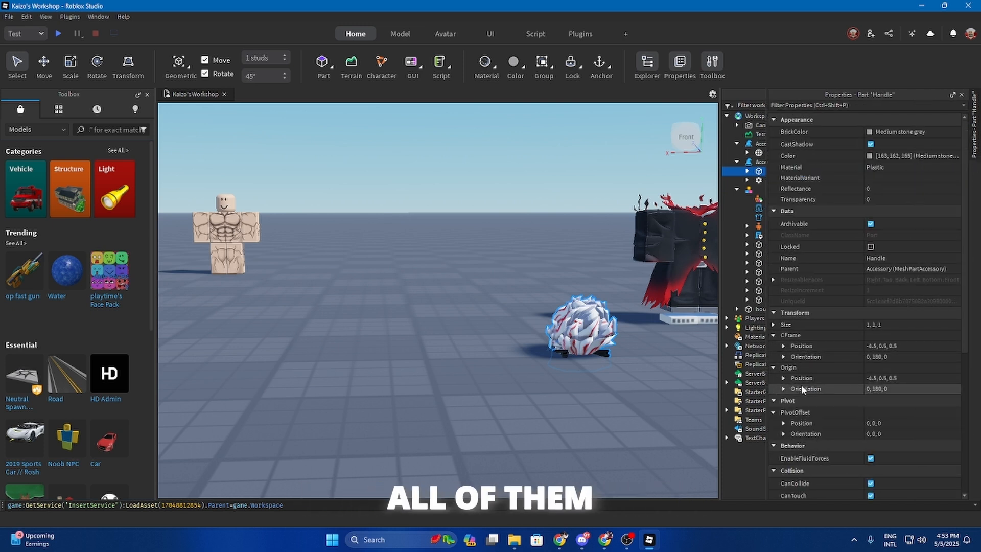
pyautogui.click(900, 345)
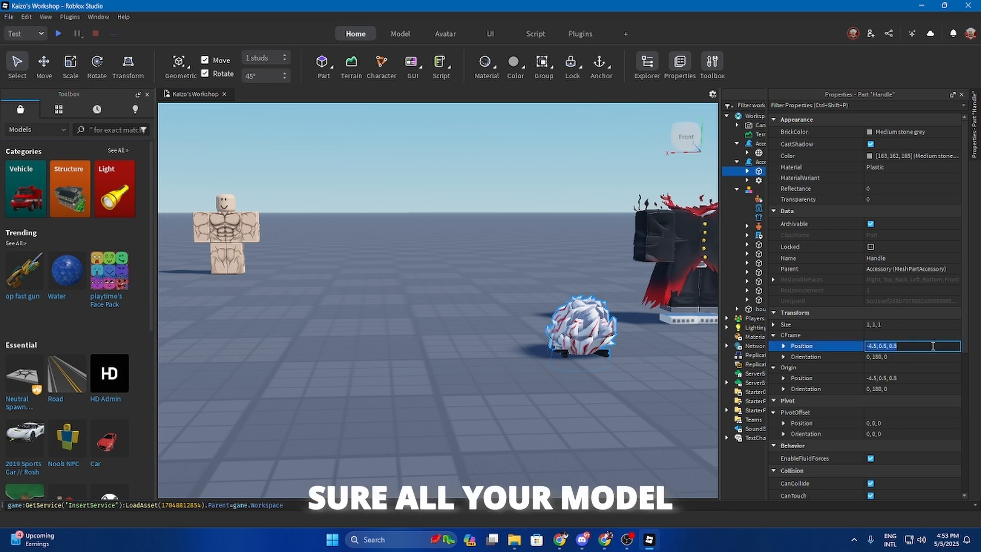
pyautogui.write('0')
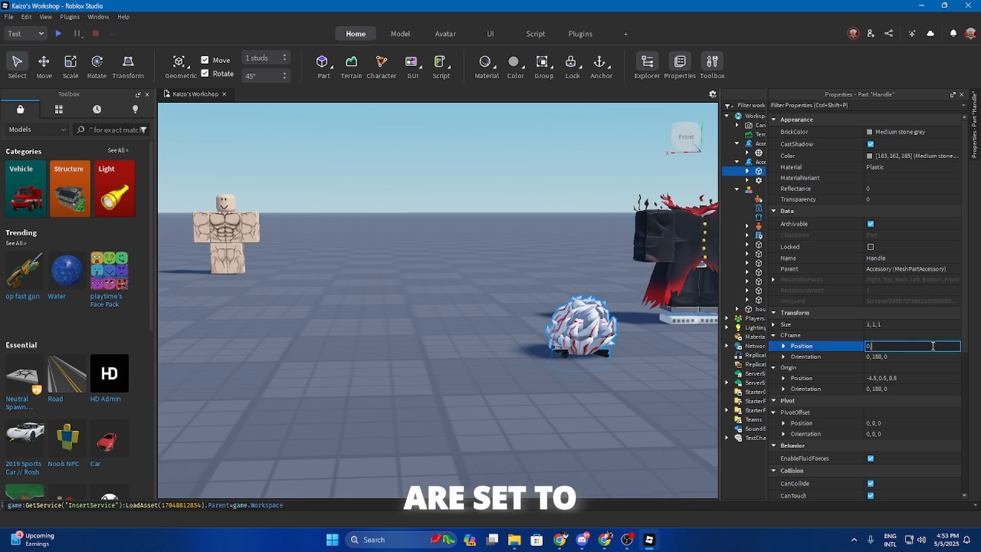
pyautogui.write(',0,0')
pyautogui.press('Return')
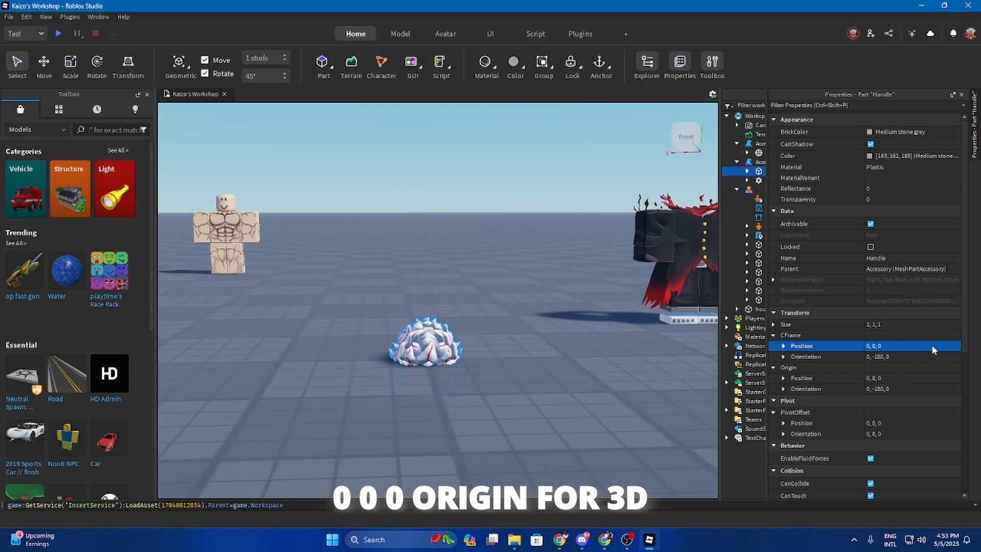
# Step: Select the hair's MeshPartAccessory together with its Handle and ThumbnailConfiguration and start exporting the selection
pyautogui.click(711, 297)
pyautogui.click(795, 162)
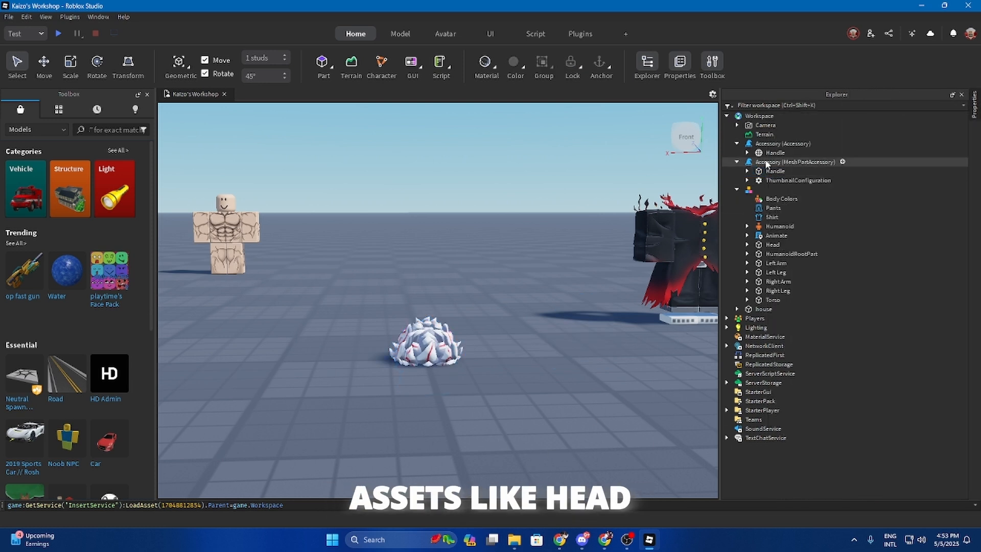
pyautogui.keyDown('shift'); pyautogui.click(778, 177); pyautogui.keyUp('shift')
pyautogui.rightClick(779, 176)
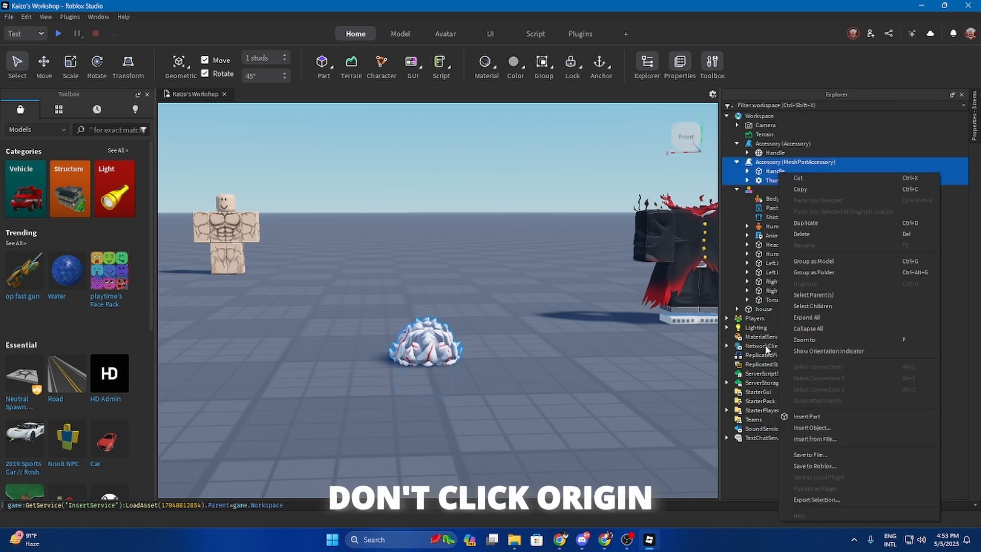
pyautogui.click(820, 499)
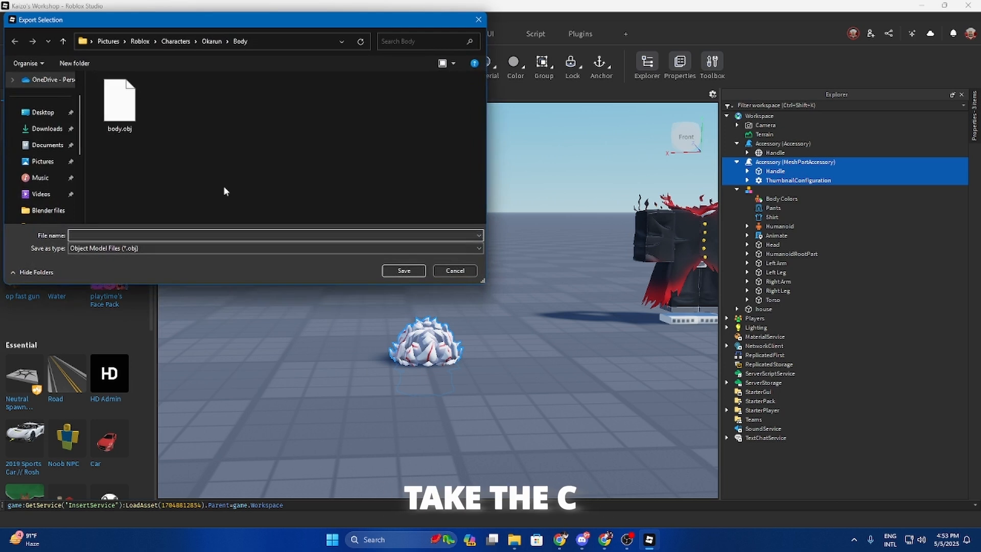
# Step: Create a folder named head inside the Okarun folder and export the hair into it as an OBJ file named head
pyautogui.click(63, 42)
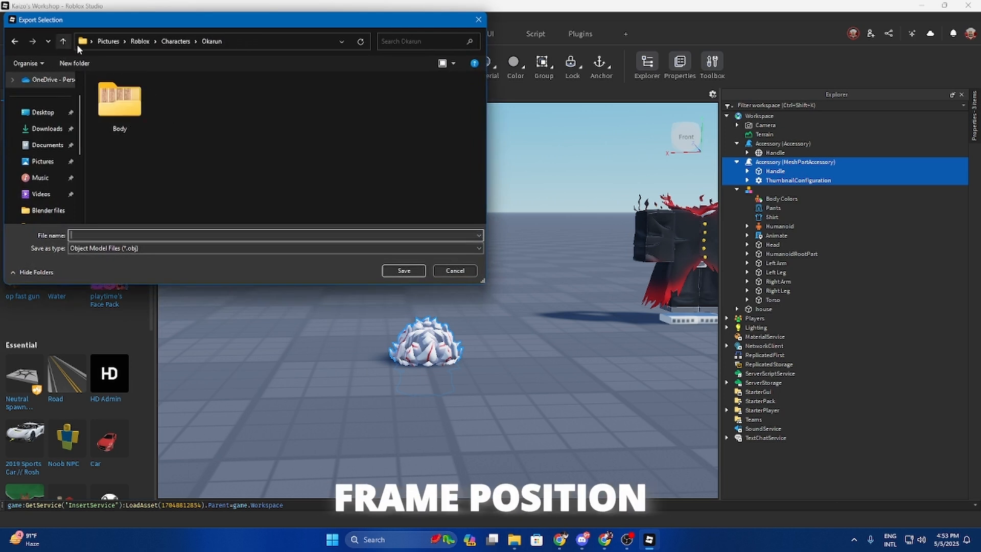
pyautogui.rightClick(215, 114)
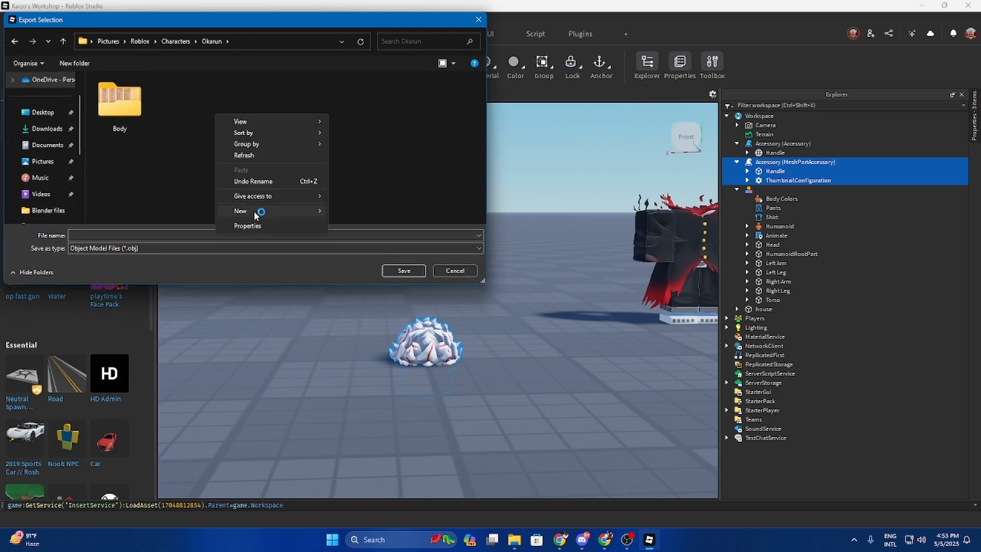
pyautogui.moveTo(255, 214)
pyautogui.click(343, 210)
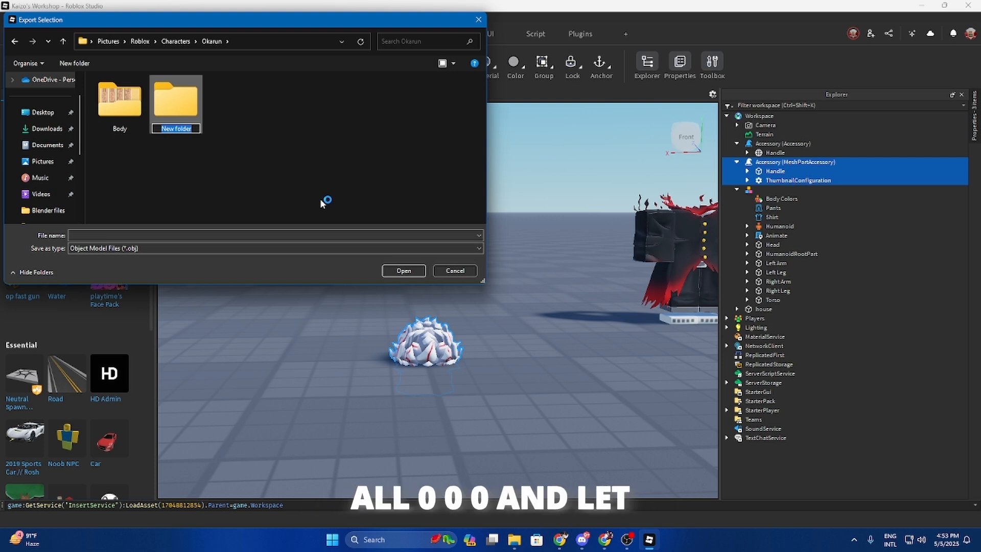
pyautogui.write('head')
pyautogui.press('Return')
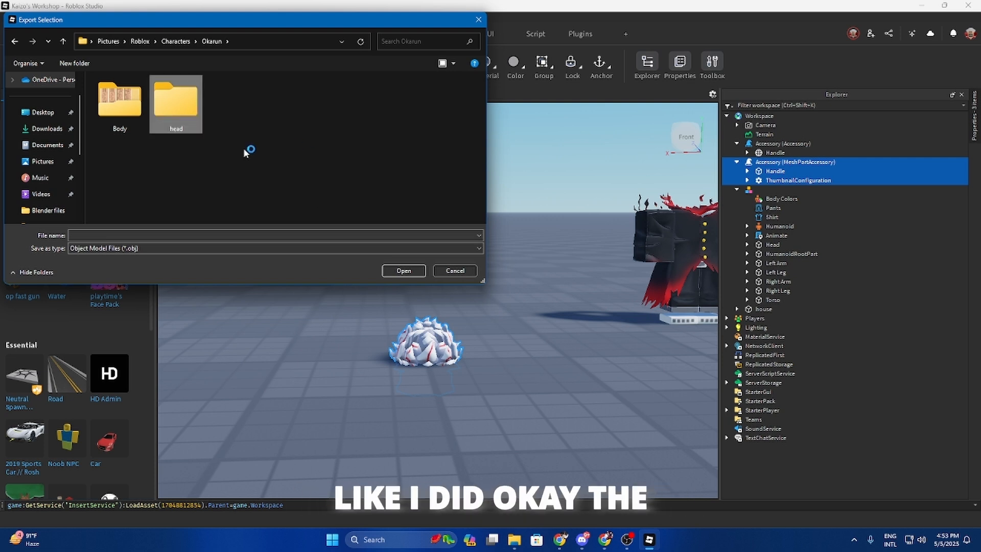
pyautogui.doubleClick(178, 108)
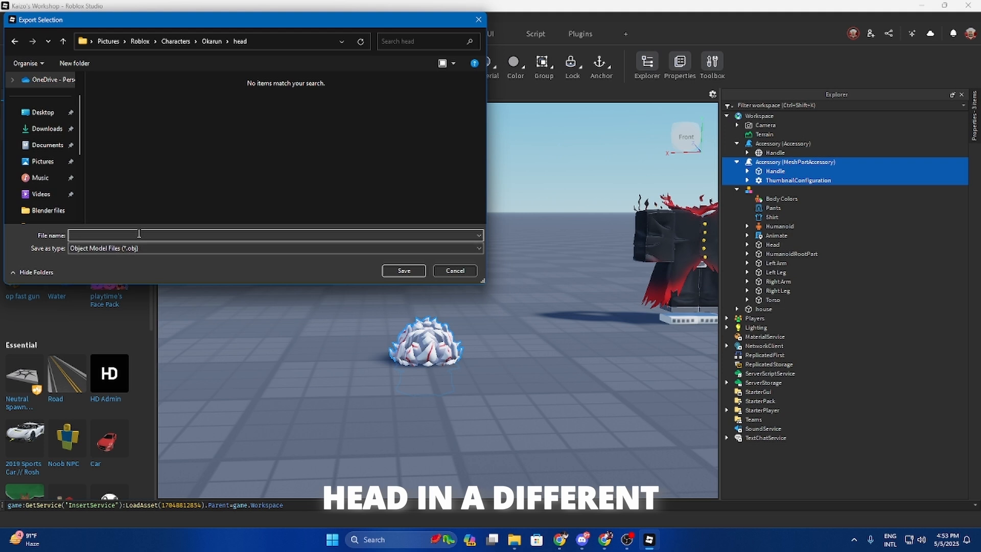
pyautogui.write('head')
pyautogui.press('Return')
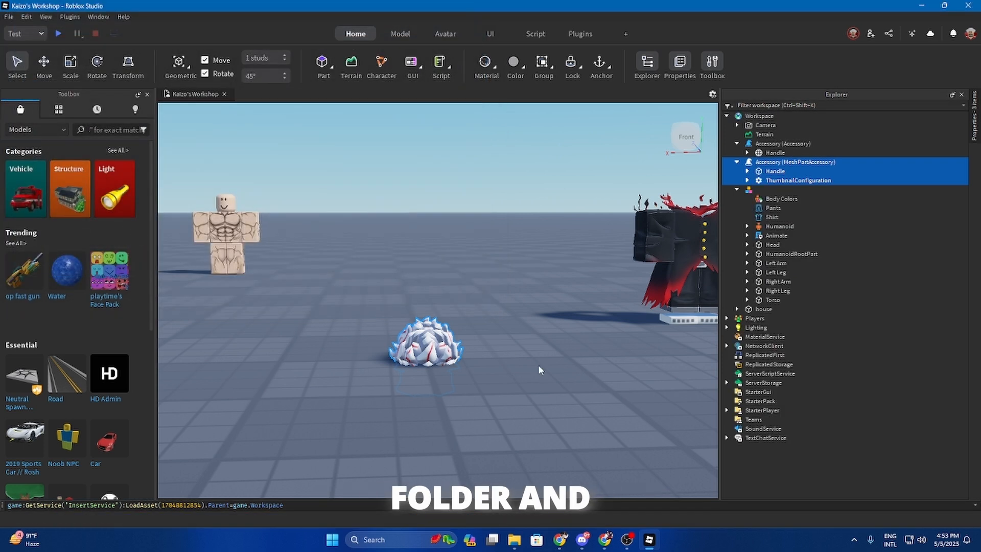
# Step: Move the hair away from the center and set the jacket Handle's CFrame position to 0, 0, 0
pyautogui.click(679, 255)
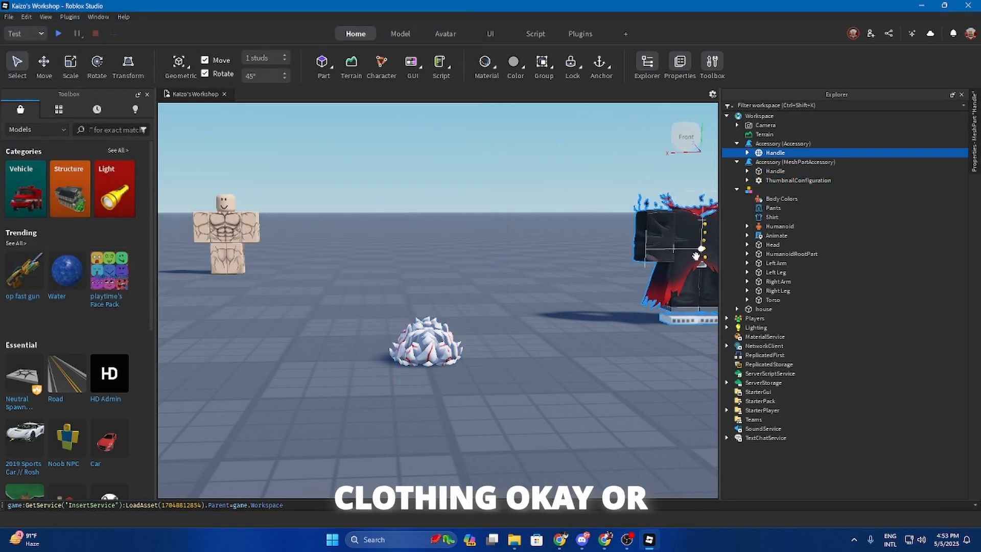
pyautogui.moveTo(426, 362); pyautogui.dragTo(302, 271)
pyautogui.click(665, 278)
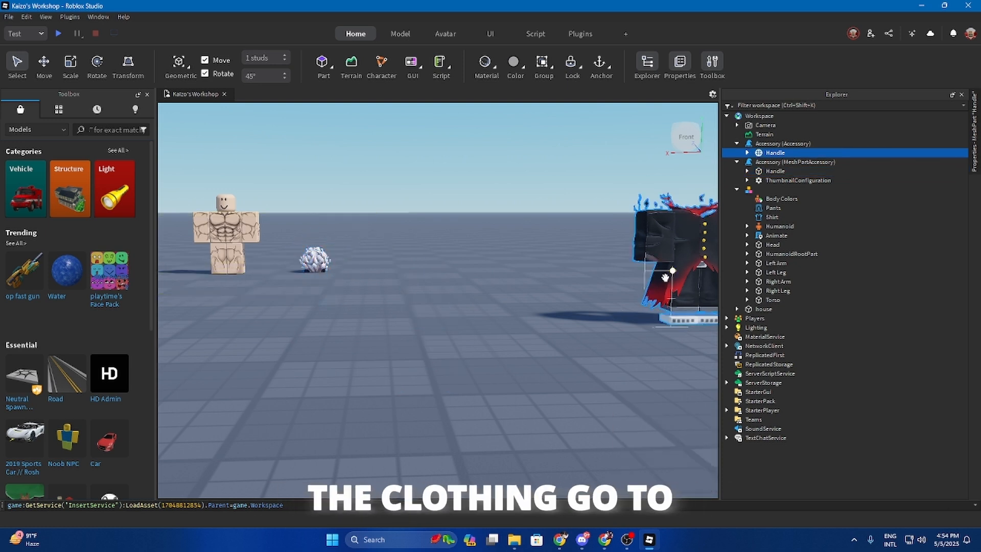
pyautogui.click(972, 158)
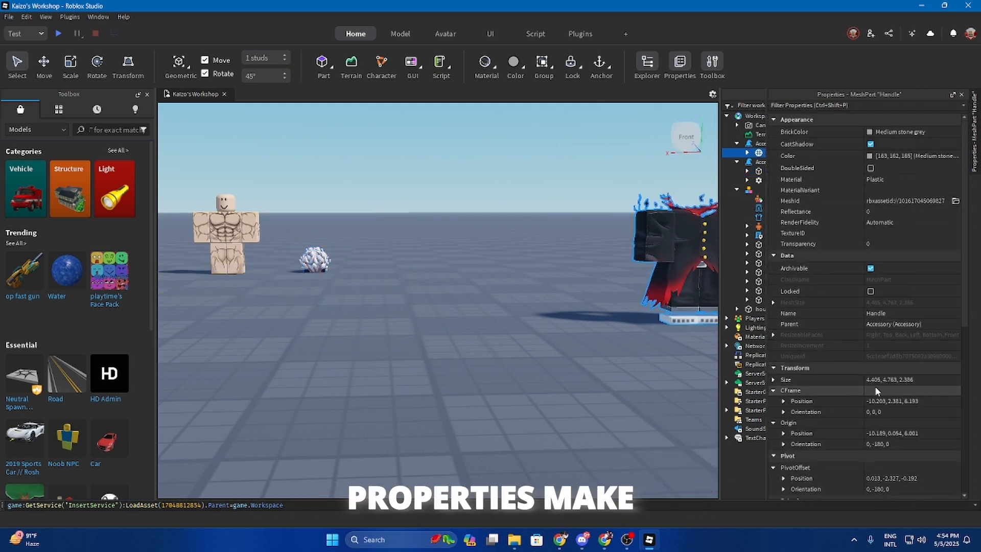
pyautogui.click(917, 401)
pyautogui.write('0')
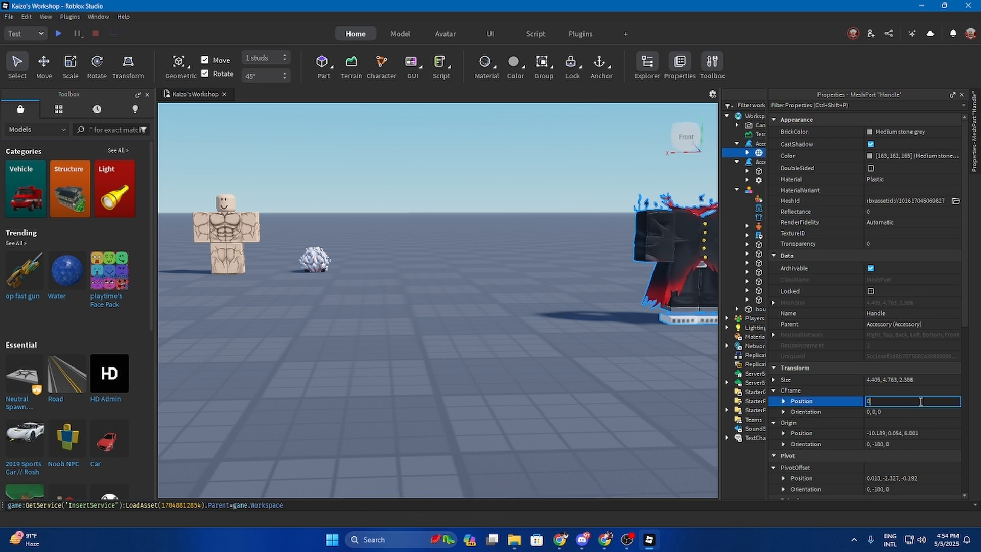
pyautogui.write(', 0, 0')
pyautogui.press('Return')
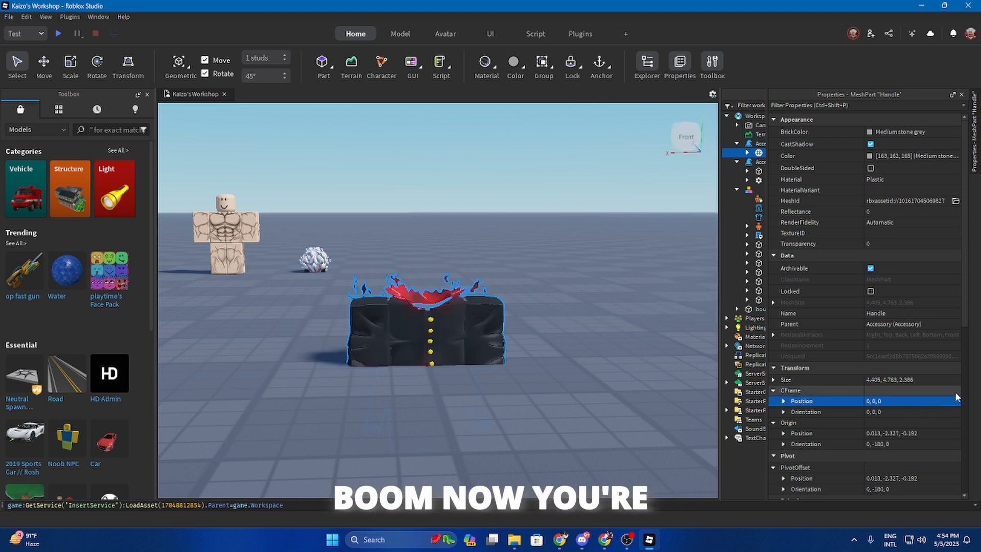
# Step: Select the jacket's Accessory together with its Handle and start exporting the selection
pyautogui.click(619, 280)
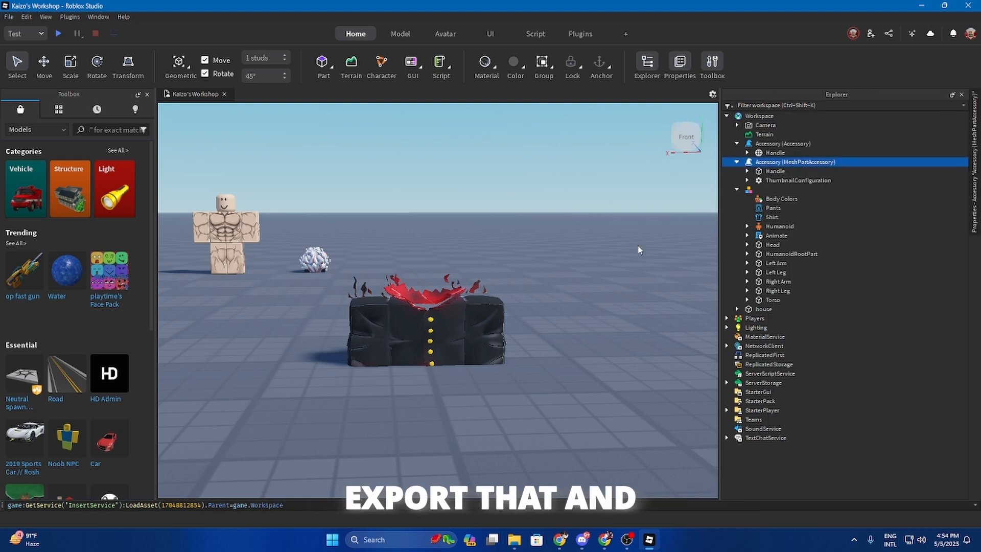
pyautogui.click(460, 322)
pyautogui.click(777, 143)
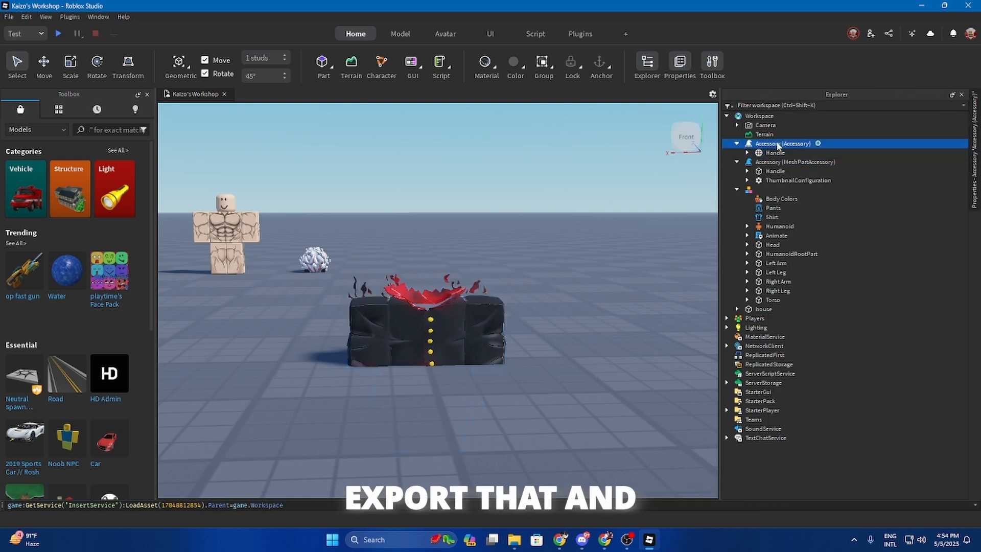
pyautogui.keyDown('ctrl'); pyautogui.click(778, 154); pyautogui.keyUp('ctrl')
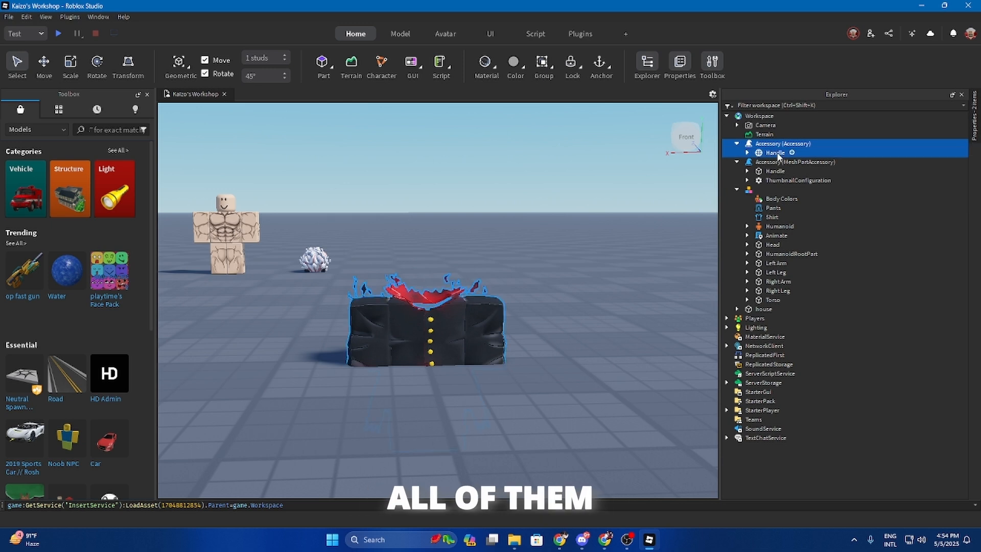
pyautogui.click(748, 153)
pyautogui.click(747, 153)
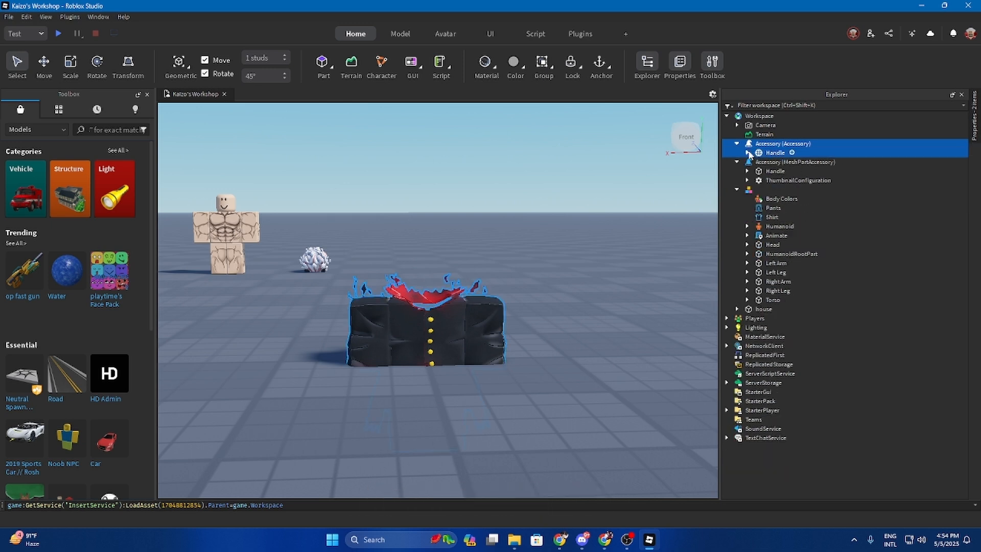
pyautogui.rightClick(768, 154)
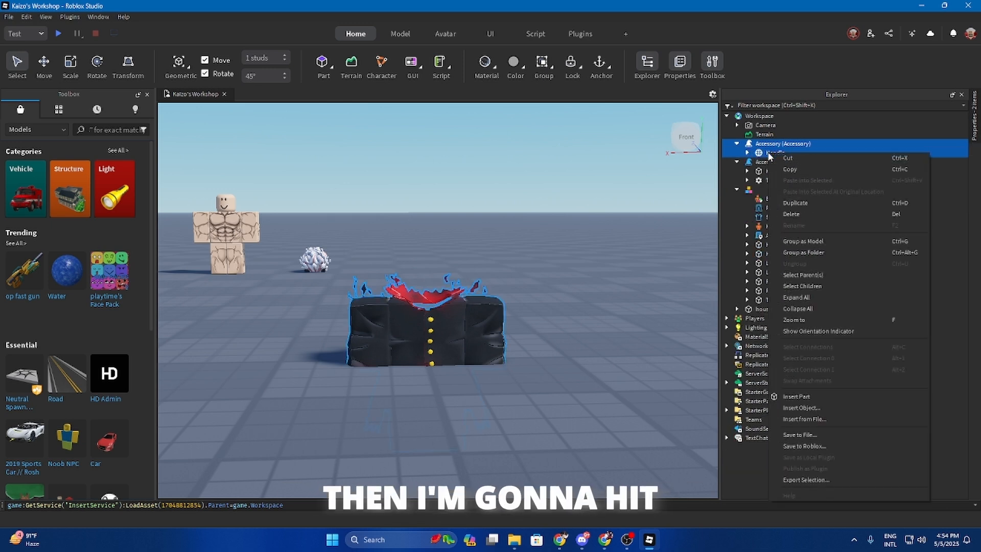
pyautogui.click(825, 475)
# Step: Create a folder named outfit inside the Okarun folder and export the jacket into it as an OBJ file named outfit
pyautogui.click(63, 42)
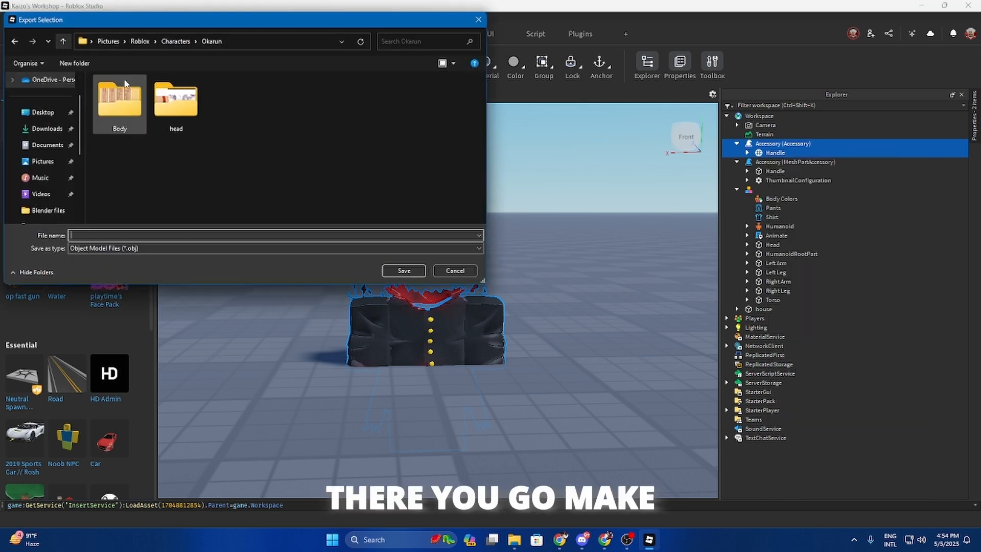
pyautogui.rightClick(265, 128)
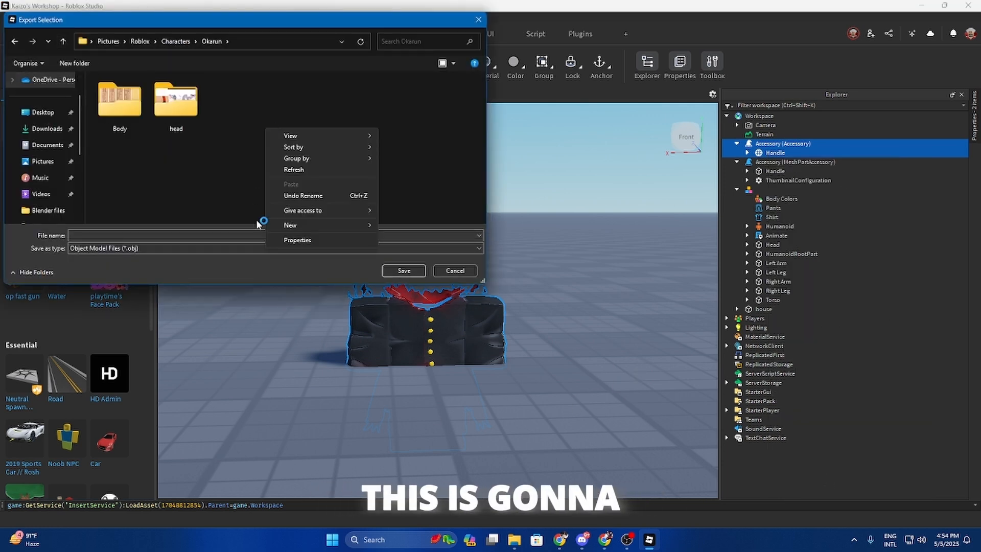
pyautogui.moveTo(324, 223)
pyautogui.click(396, 226)
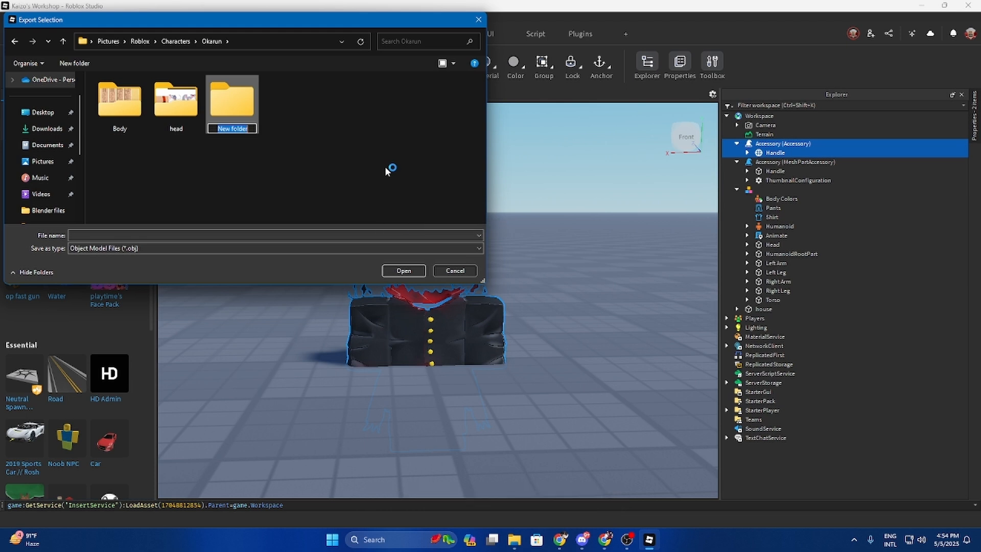
pyautogui.write('outfit')
pyautogui.press('Return')
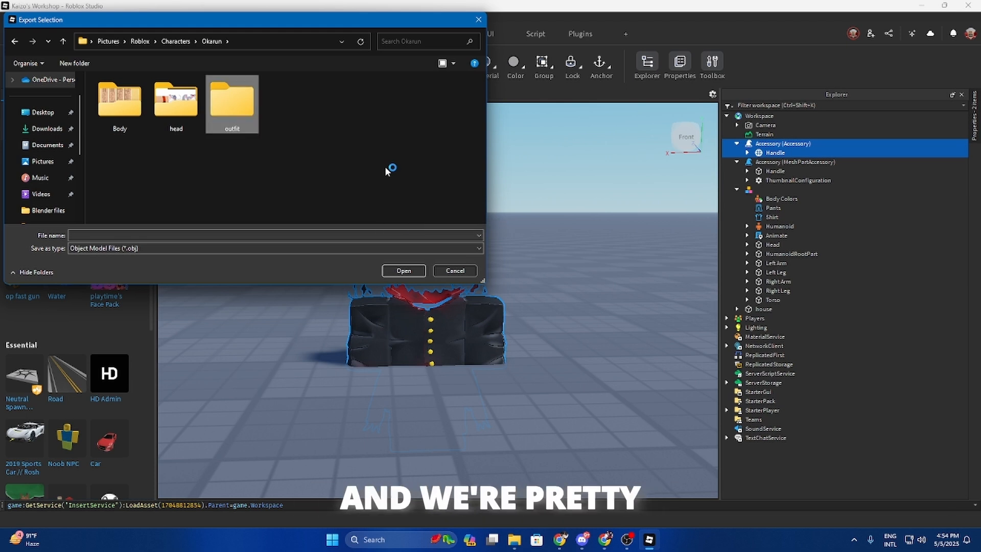
pyautogui.doubleClick(232, 103)
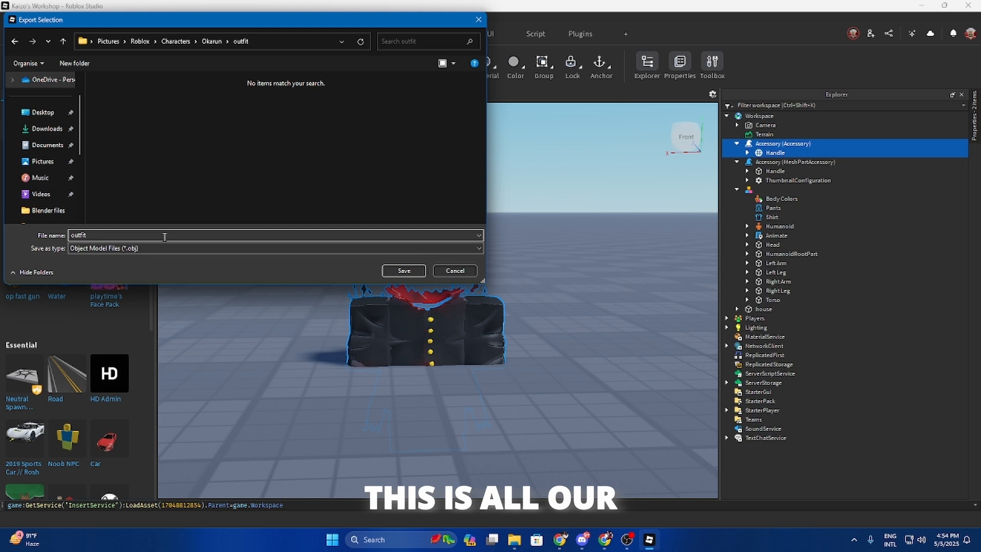
pyautogui.click(404, 271)
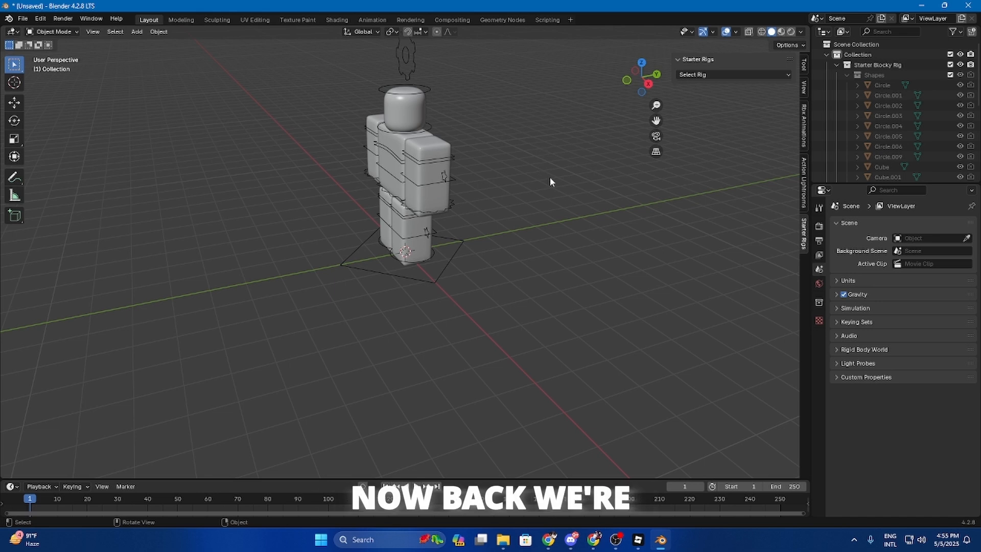
# Step: Select the blocky rig's head and show its material's Main Texture node in the Shading workspace
pyautogui.rightClick(549, 177)
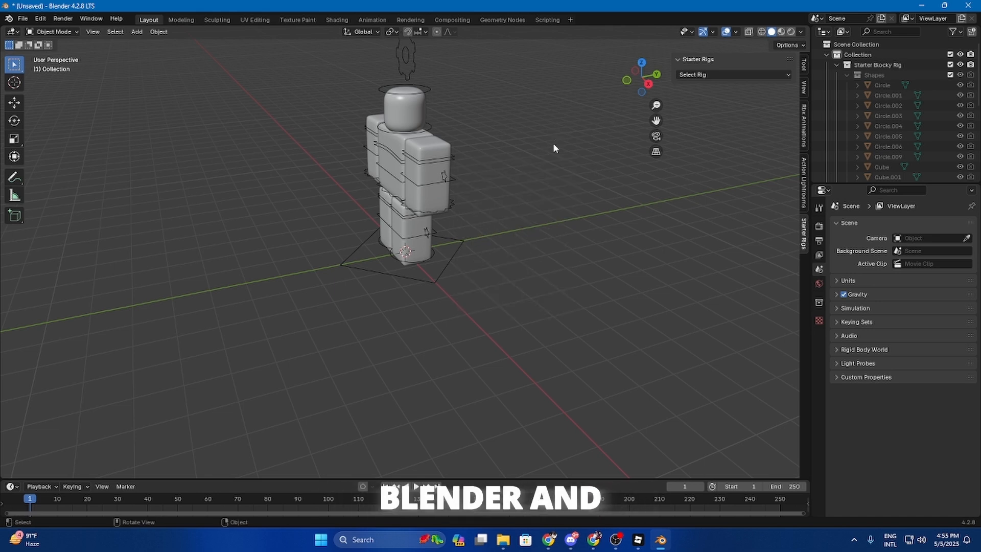
pyautogui.press('KP_1')
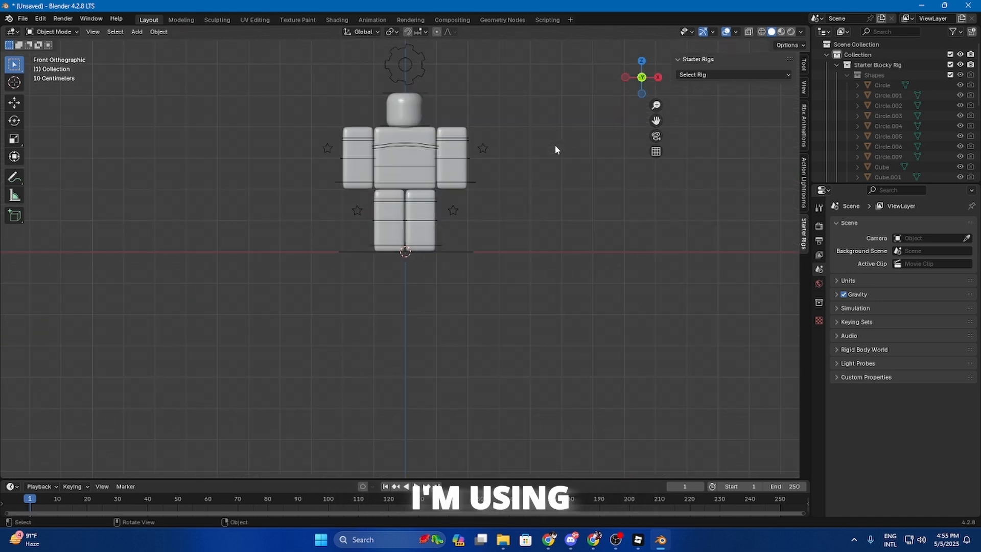
pyautogui.press('ctrl+KP_1')
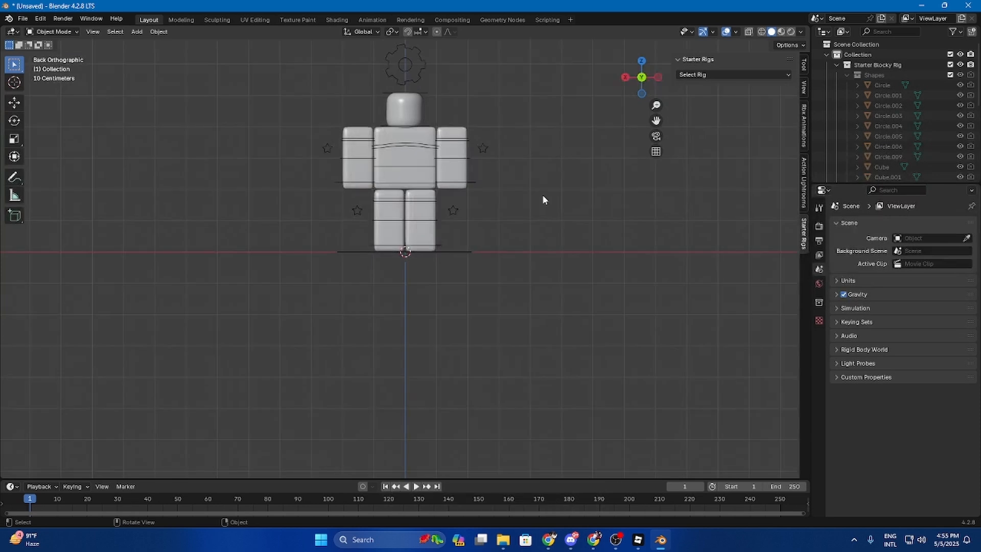
pyautogui.click(416, 117)
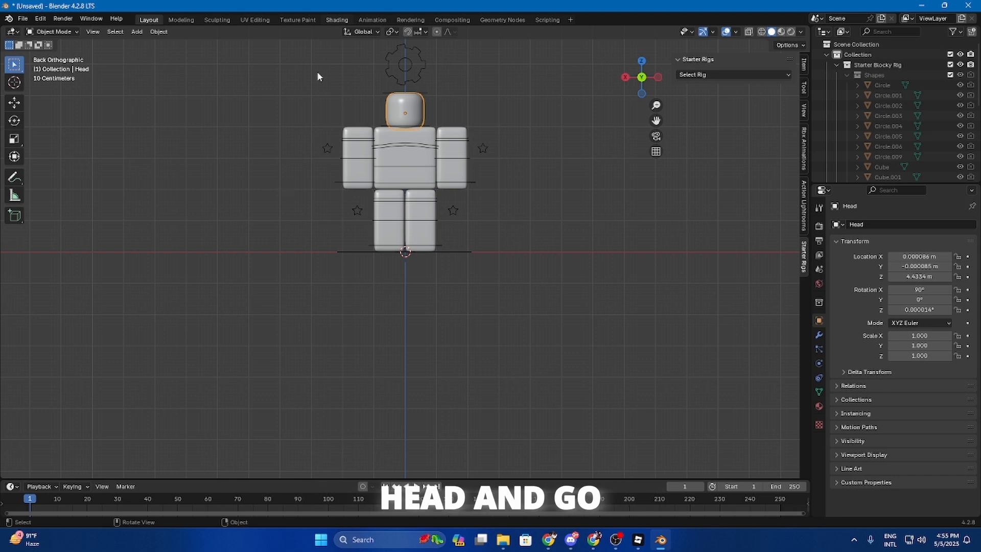
pyautogui.click(333, 21)
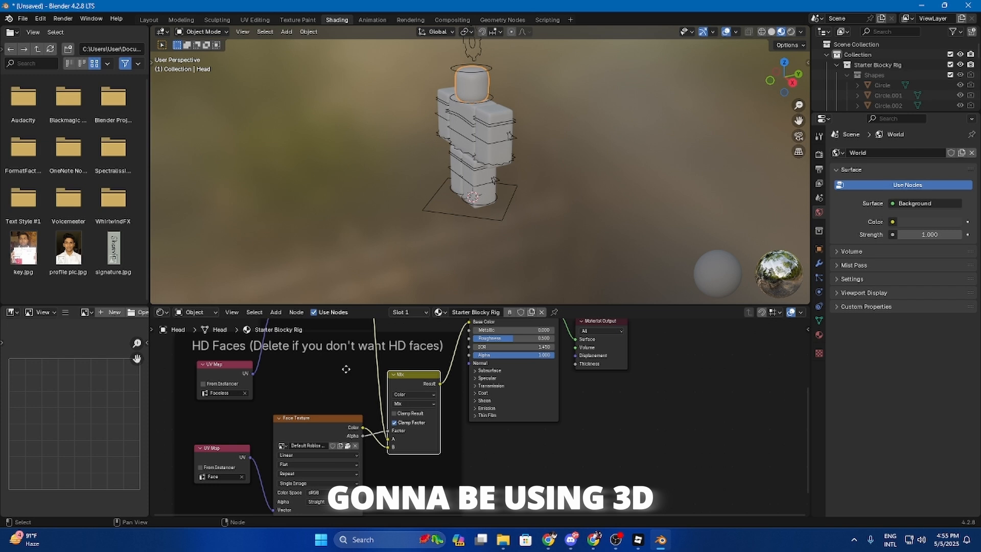
pyautogui.moveTo(345, 369); pyautogui.dragTo(396, 511, button='middle')
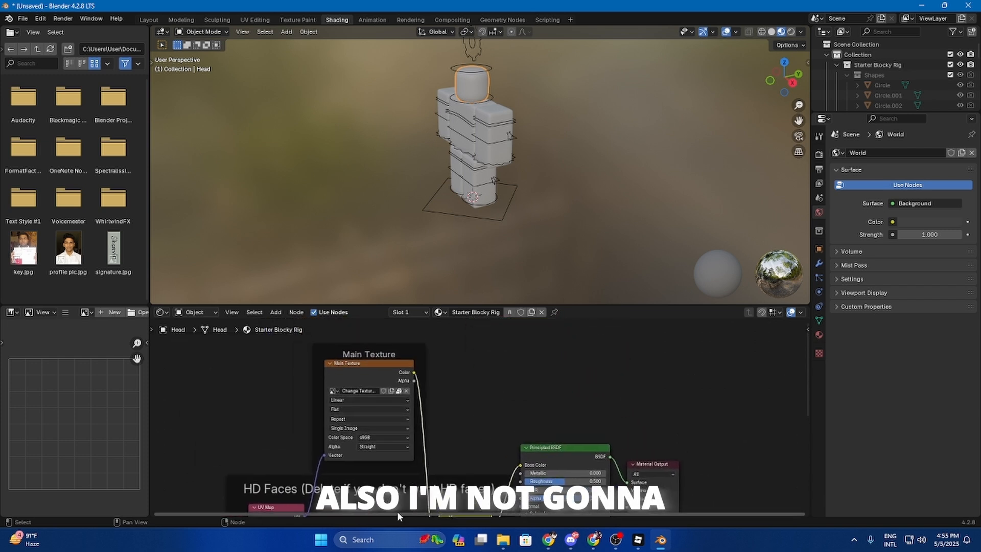
# Step: Replace the Main Texture node's image with 1_diff.png from the Body folder in Pictures\Roblox\Characters\Okarun
pyautogui.click(406, 391)
pyautogui.click(391, 389)
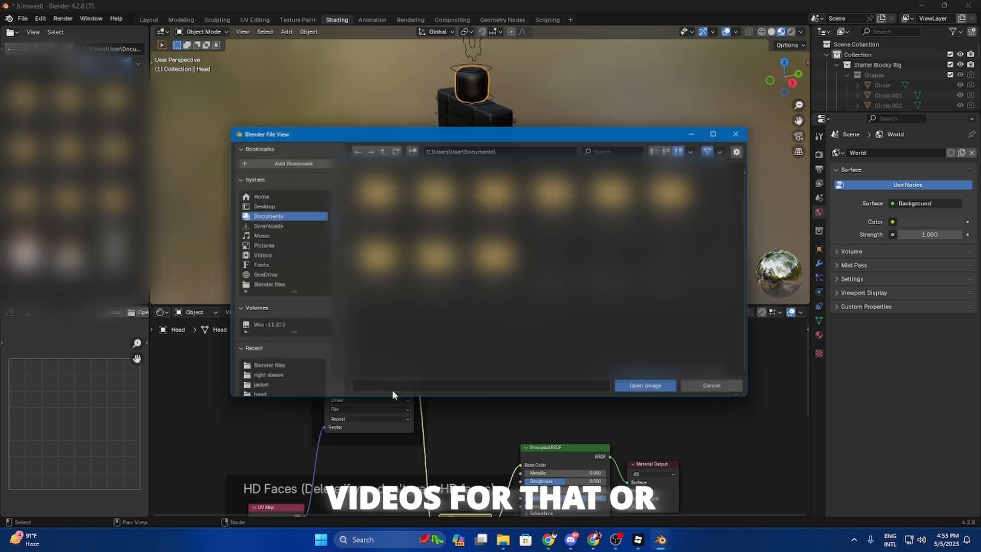
pyautogui.click(259, 246)
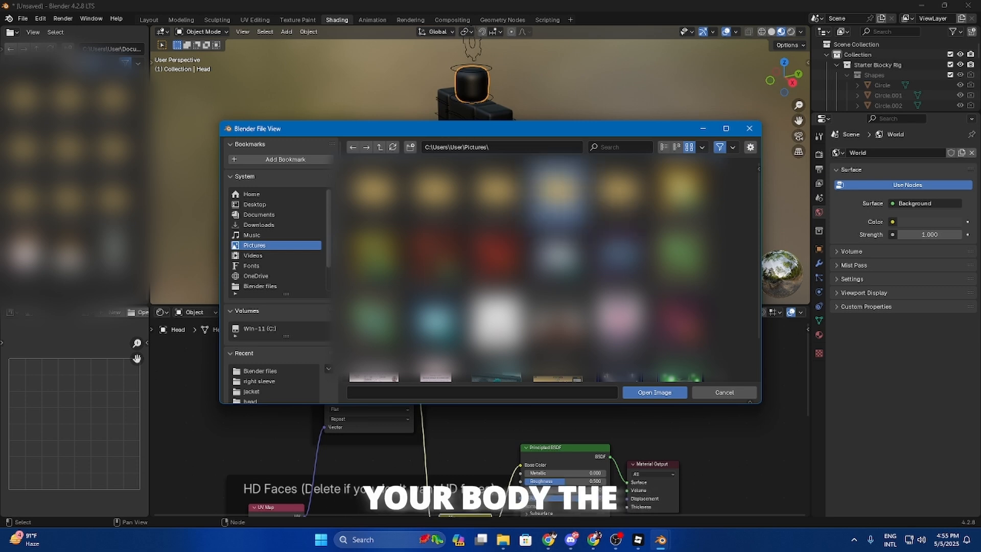
pyautogui.doubleClick(558, 192)
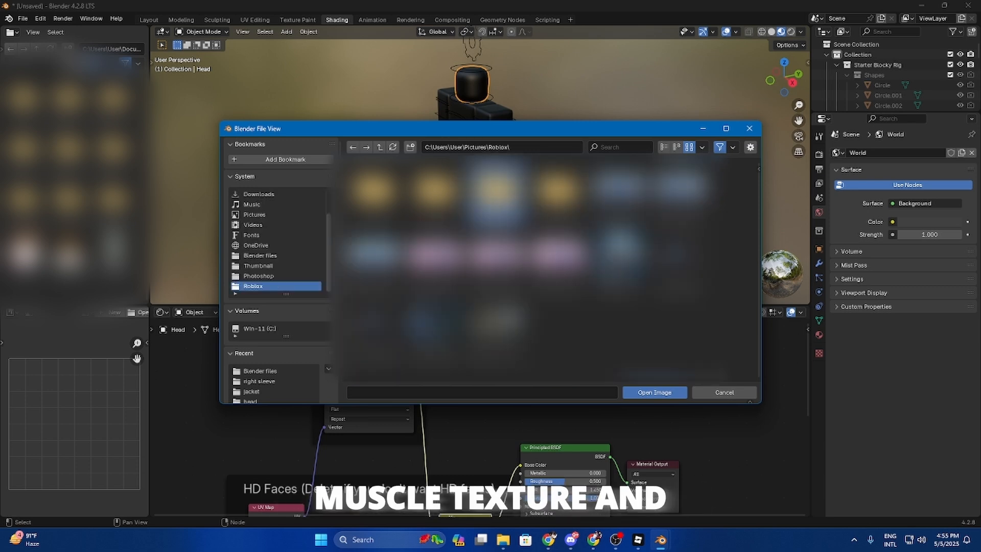
pyautogui.doubleClick(496, 192)
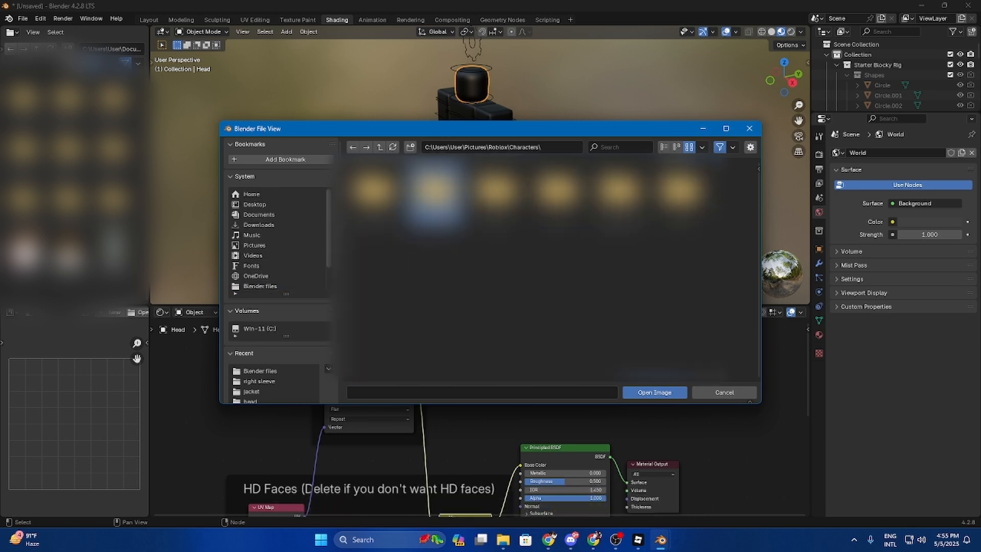
pyautogui.doubleClick(436, 192)
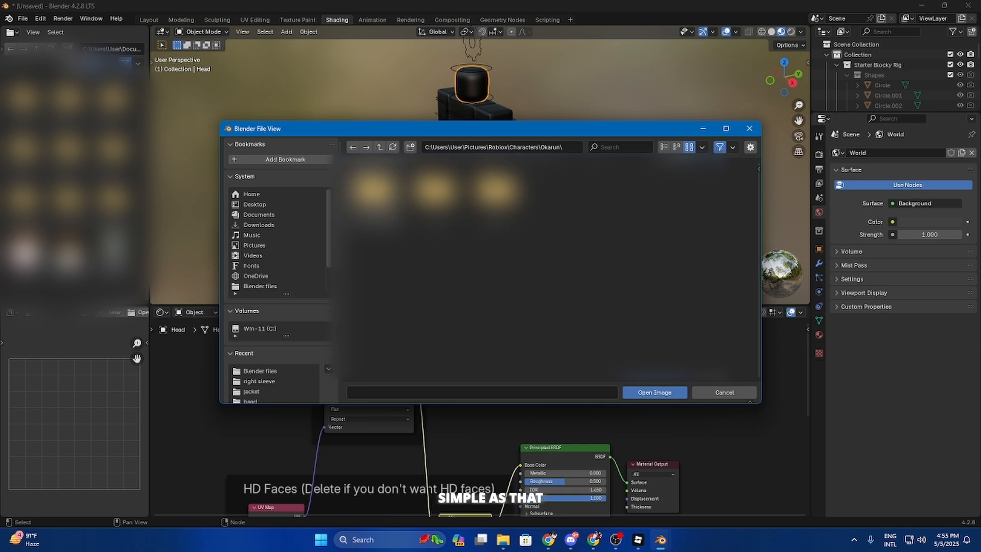
pyautogui.doubleClick(496, 192)
pyautogui.click(368, 192)
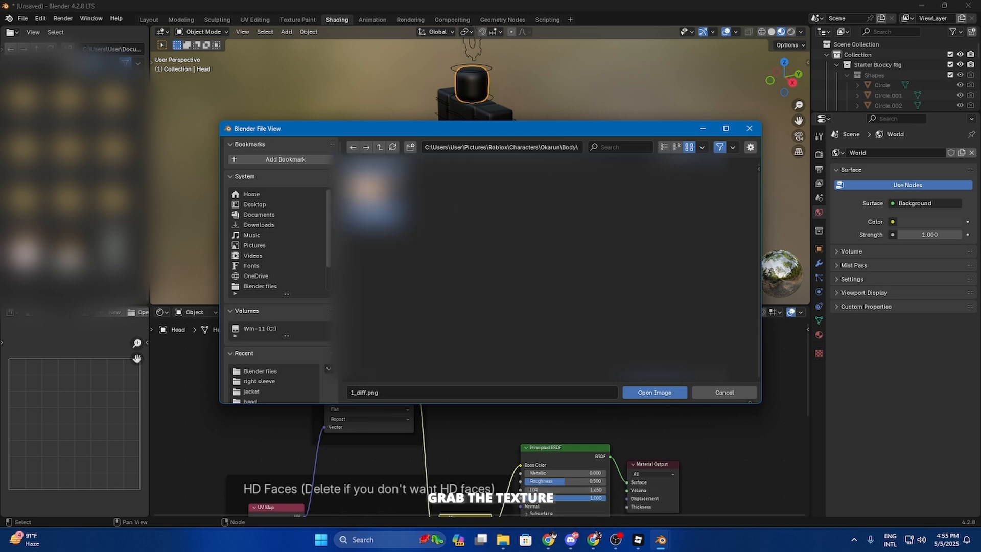
pyautogui.click(653, 392)
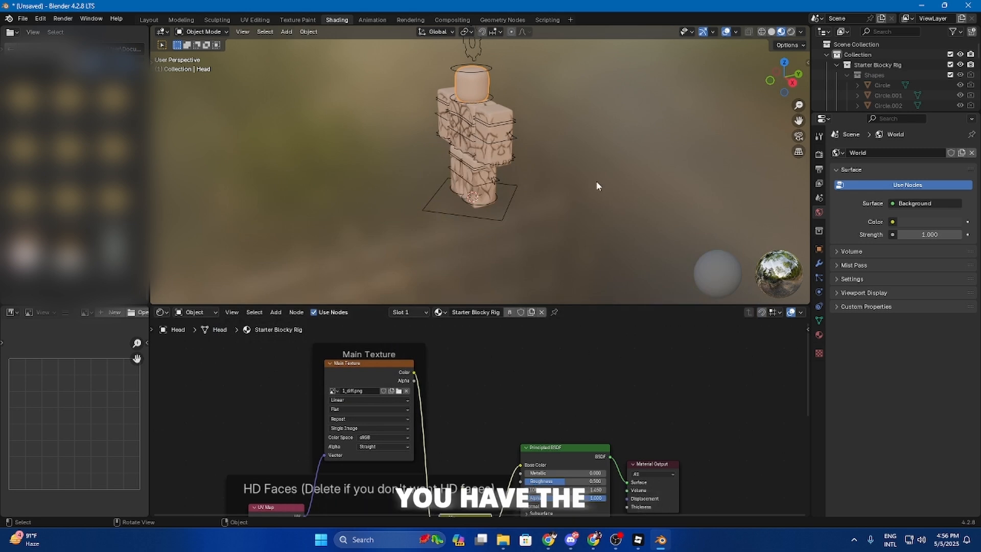
# Step: Return to the Layout workspace and display the textured rig in Material Preview shading
pyautogui.moveTo(596, 180); pyautogui.dragTo(440, 158, button='middle')
pyautogui.click(590, 186)
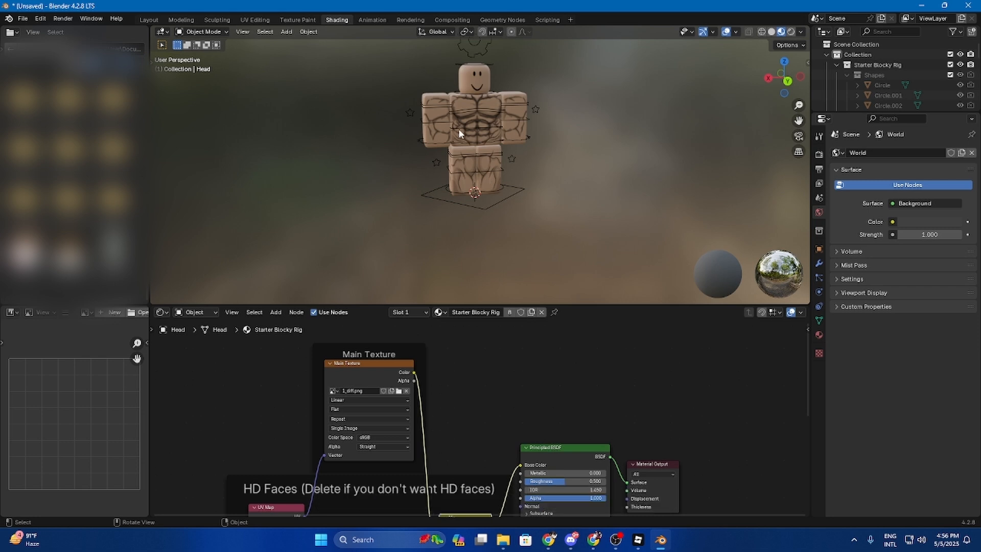
pyautogui.click(149, 20)
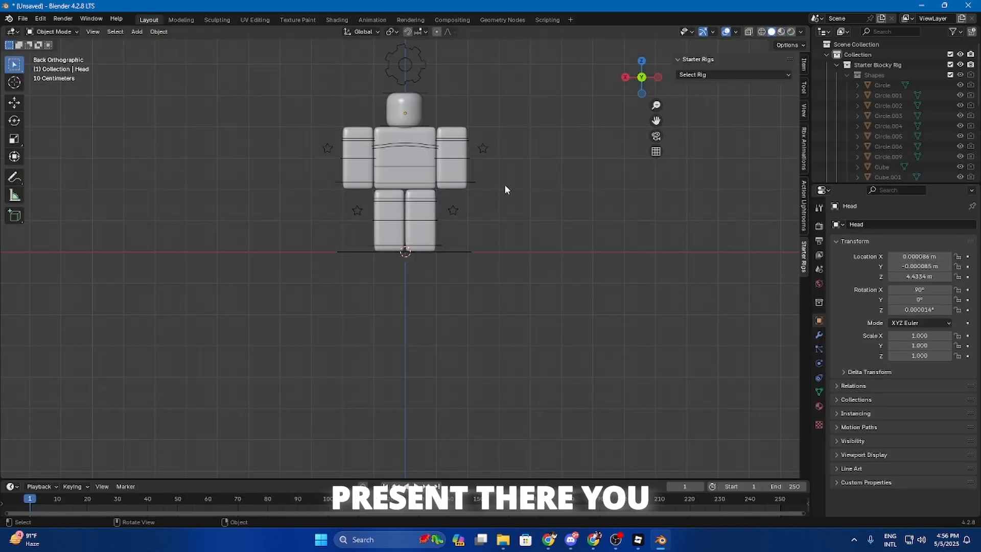
pyautogui.click(780, 31)
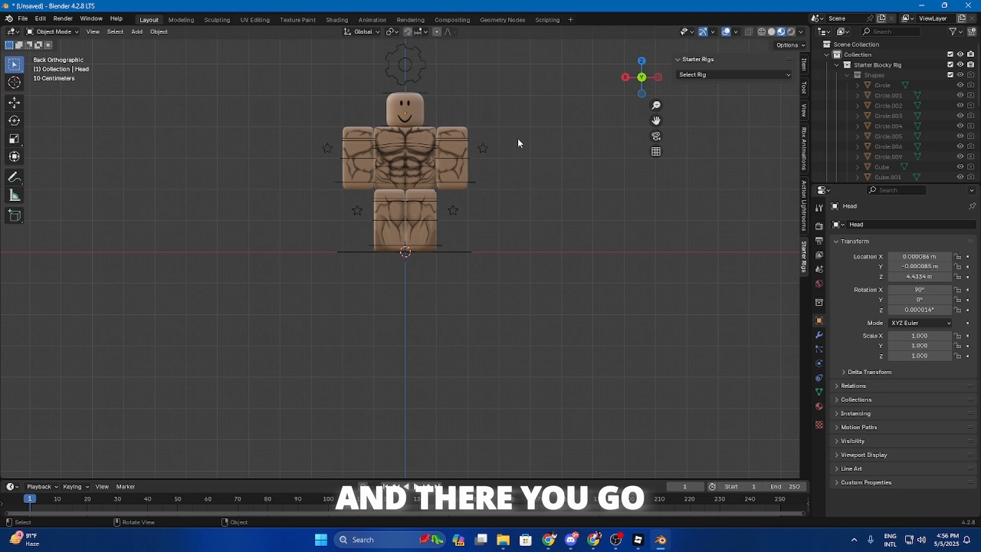
pyautogui.moveTo(517, 138); pyautogui.dragTo(517, 177, button='middle')
pyautogui.scroll(2, 519, 129)
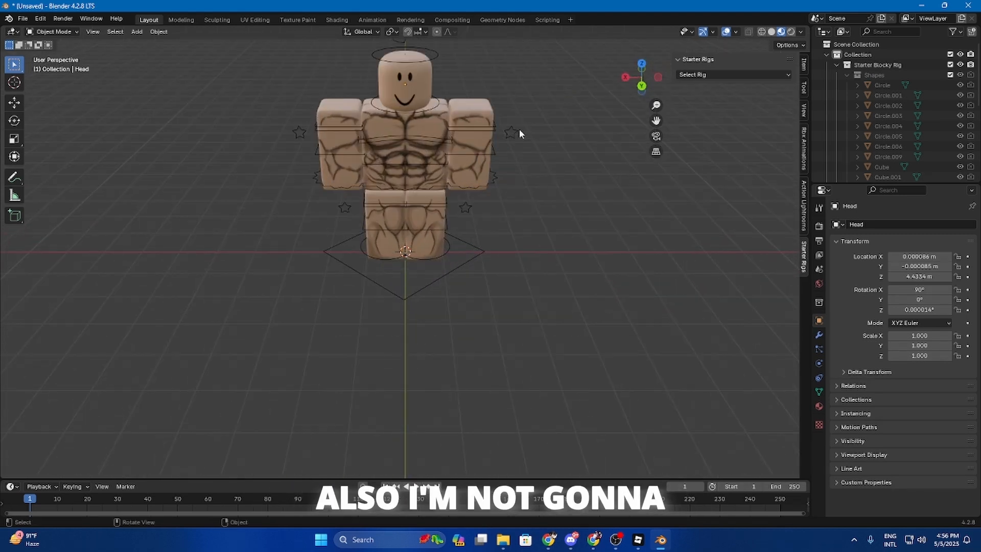
pyautogui.scroll(-3, 519, 127)
pyautogui.scroll(1, 519, 125)
pyautogui.moveTo(529, 235); pyautogui.dragTo(530, 153, button='middle')
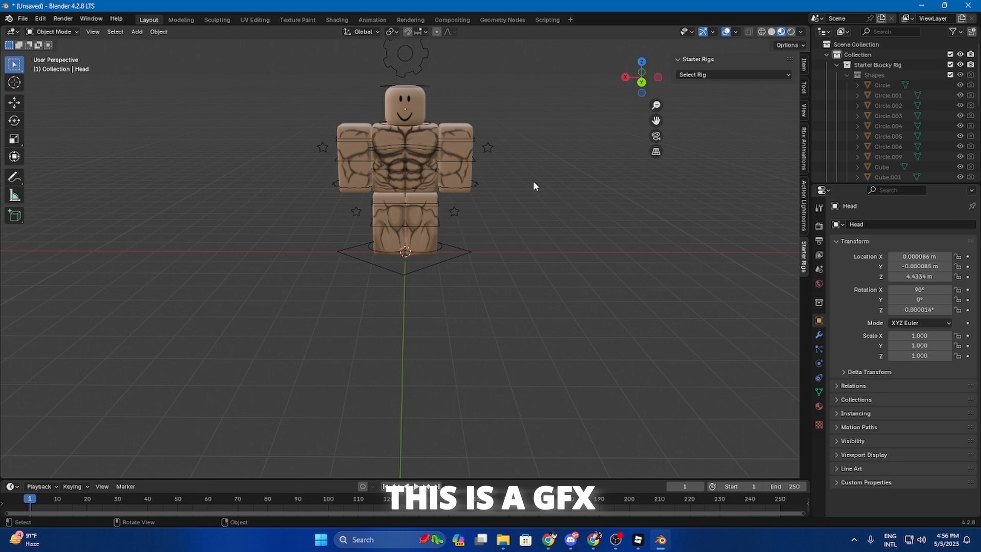
# Step: Import head.obj as a Wavefront OBJ from the head folder in Pictures\Roblox\Characters\Okarun
pyautogui.click(23, 20)
pyautogui.moveTo(66, 165)
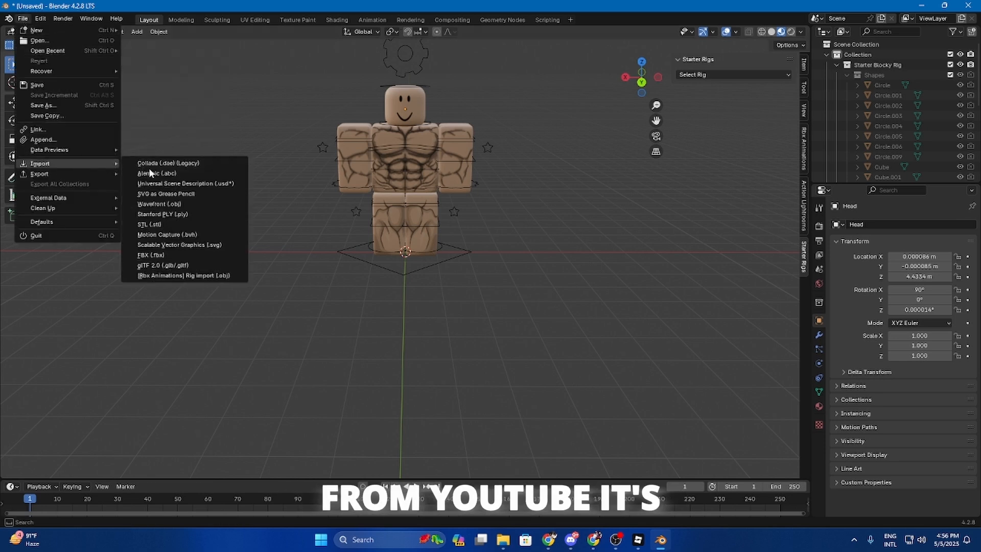
pyautogui.click(193, 203)
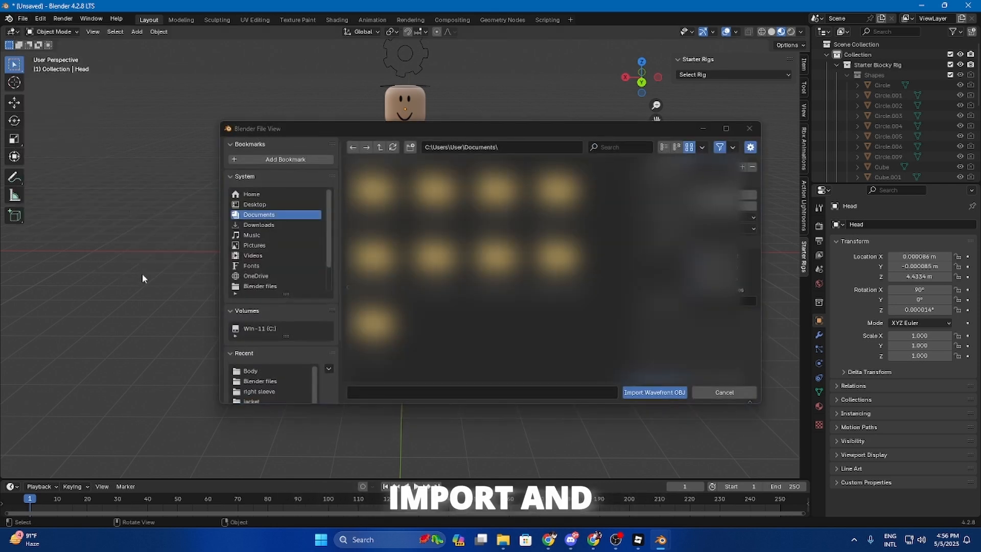
pyautogui.click(266, 247)
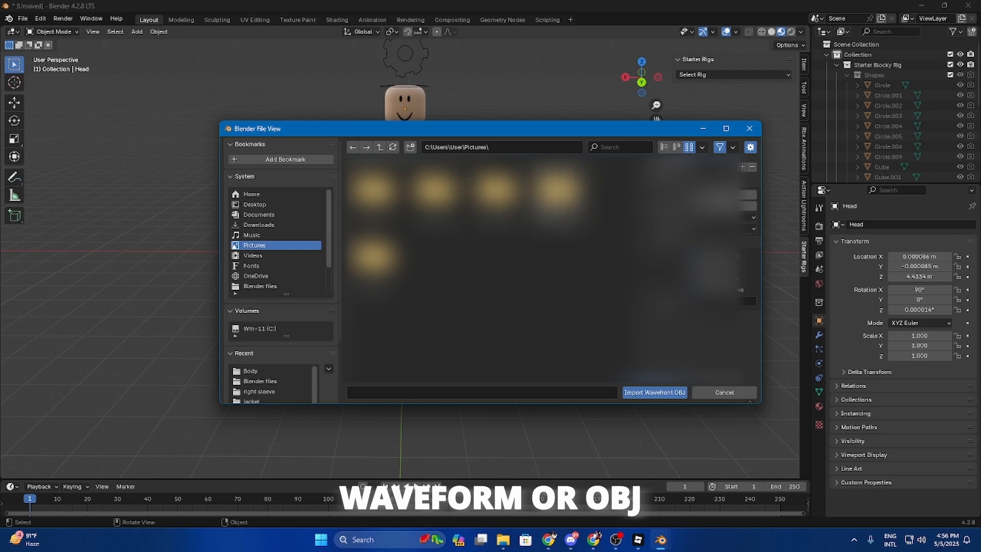
pyautogui.doubleClick(558, 196)
pyautogui.doubleClick(497, 197)
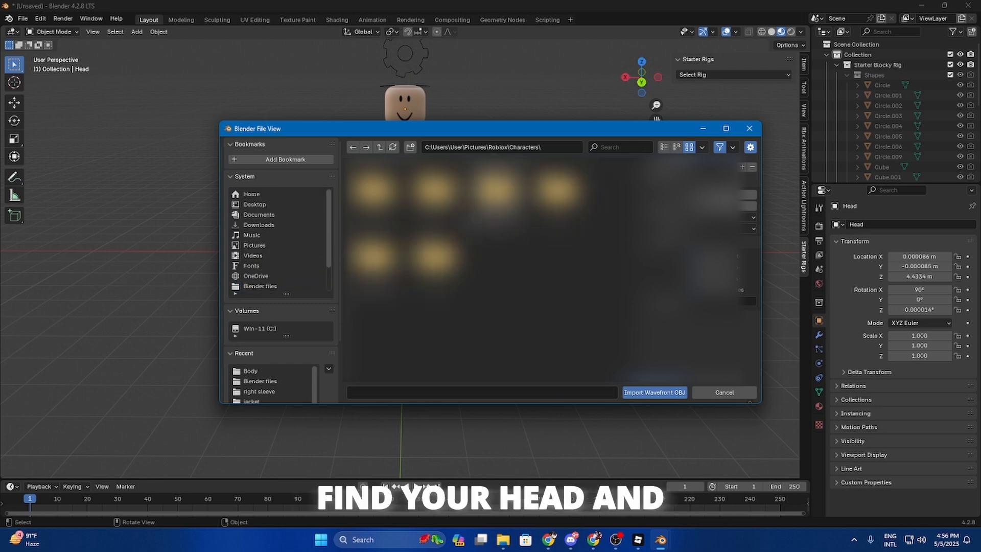
pyautogui.doubleClick(434, 197)
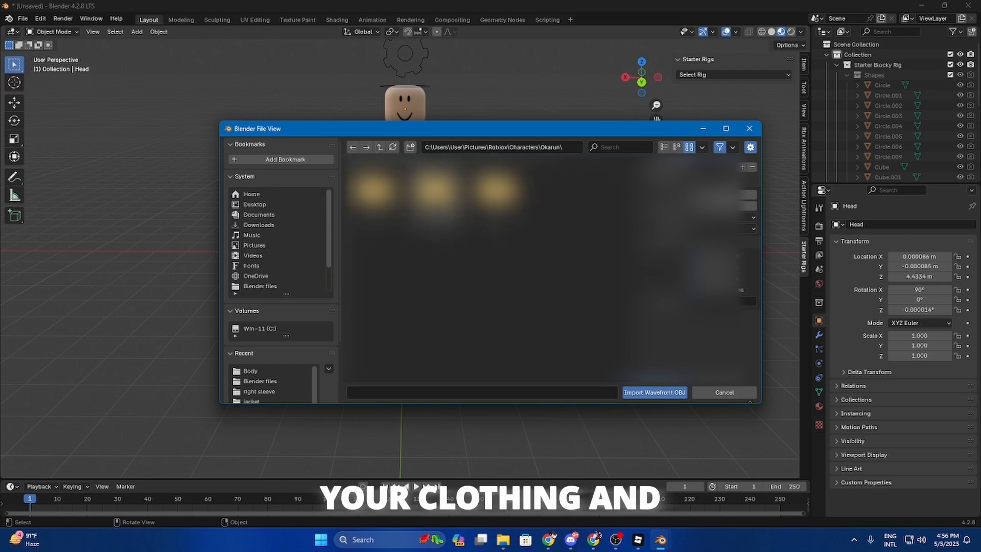
pyautogui.doubleClick(373, 190)
pyautogui.click(373, 190)
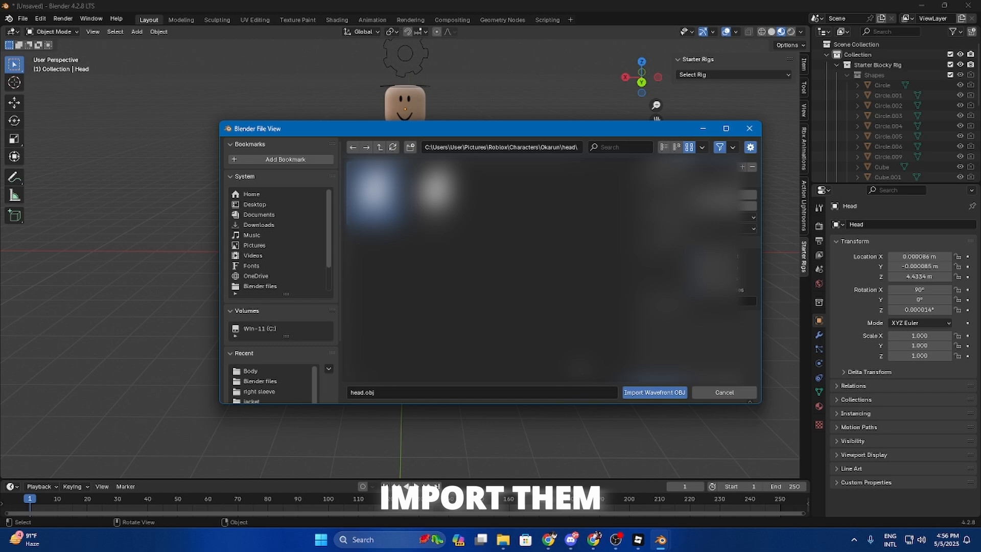
pyautogui.click(663, 392)
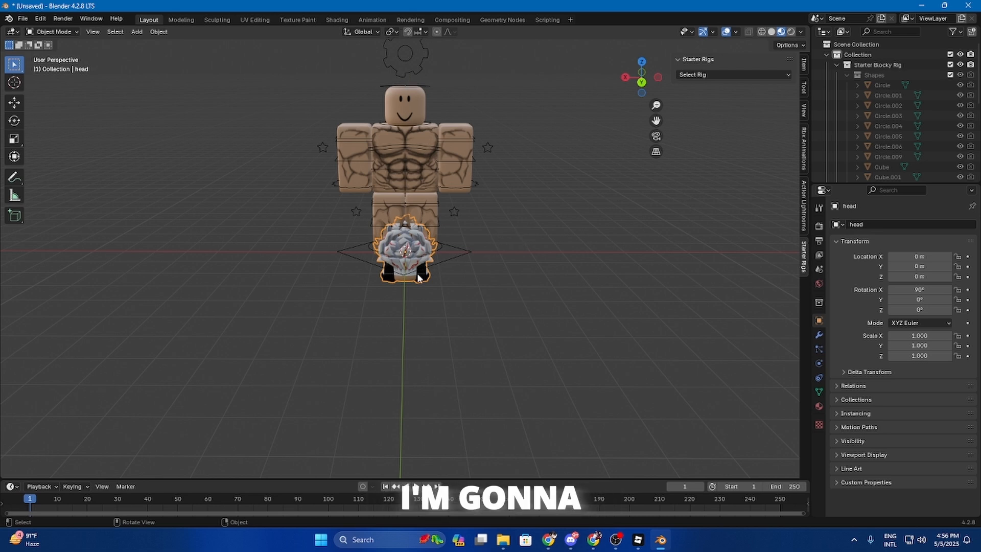
# Step: Select the imported head mesh and raise it about 4.18 m along Z to the rig's head
pyautogui.keyDown('shift'); pyautogui.moveTo(426, 238); pyautogui.dragTo(433, 248); pyautogui.keyUp('shift')
pyautogui.click(522, 252)
pyautogui.click(417, 279)
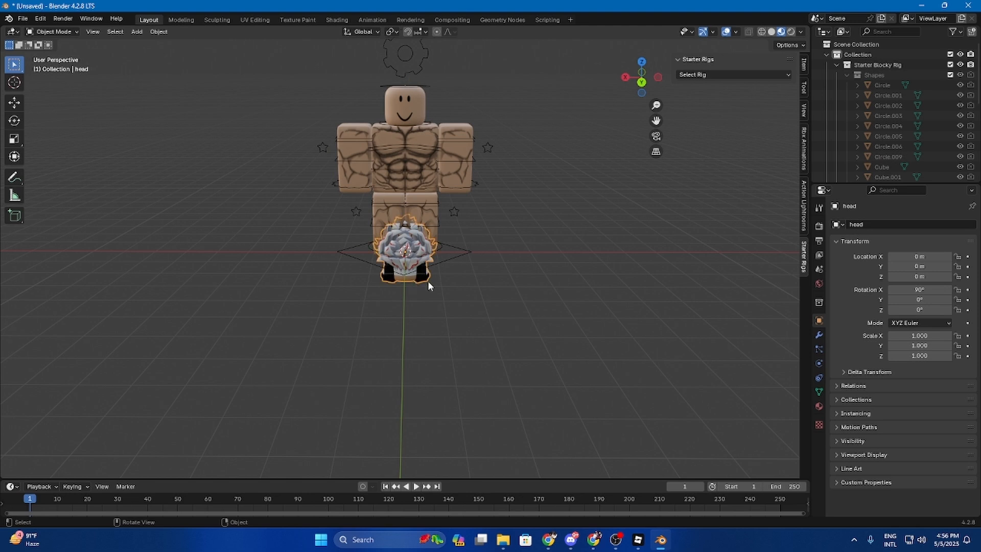
pyautogui.press('z')
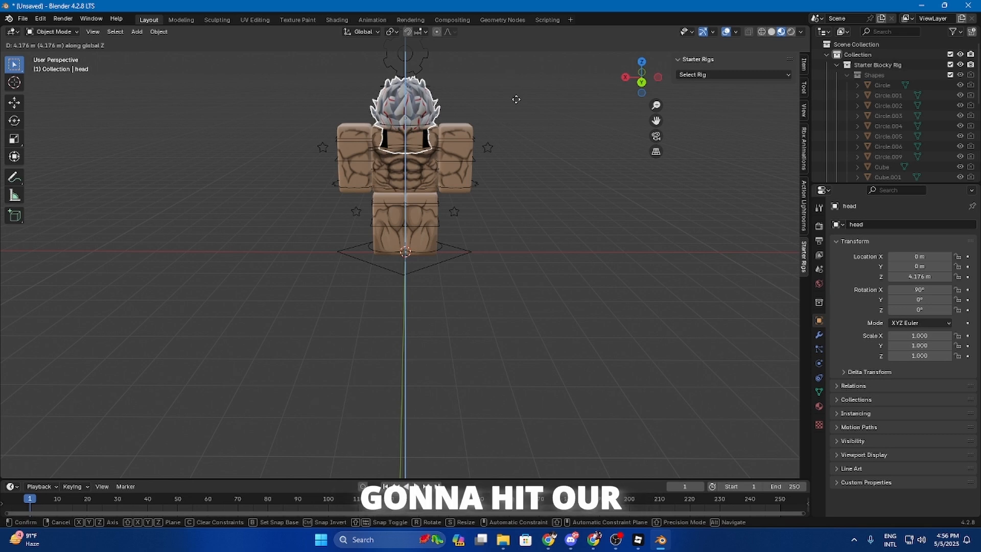
pyautogui.click(516, 100)
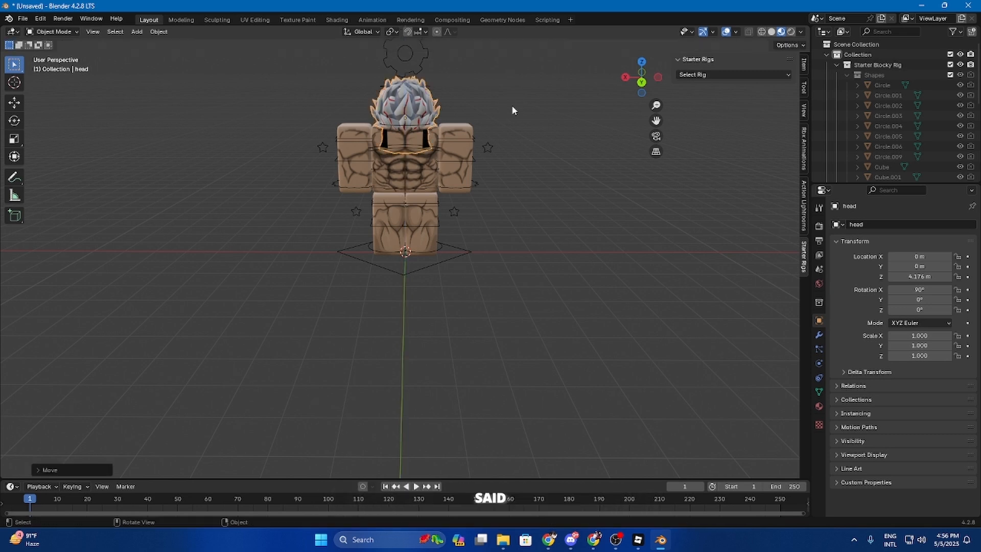
# Step: Rotate the imported head 180° about Z to face forward, then raise it about 0.72 m onto the torso
pyautogui.press('r')
pyautogui.write('z')
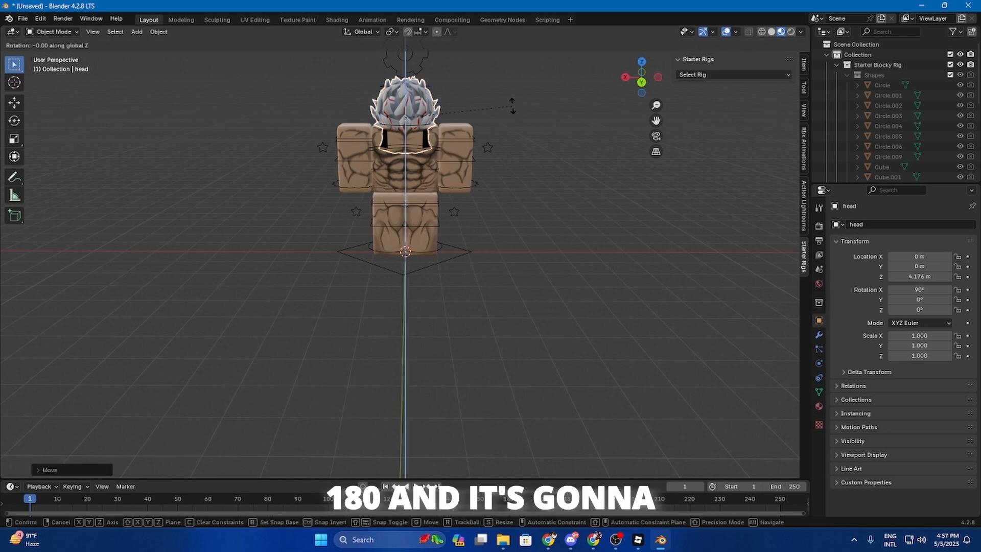
pyautogui.write('180')
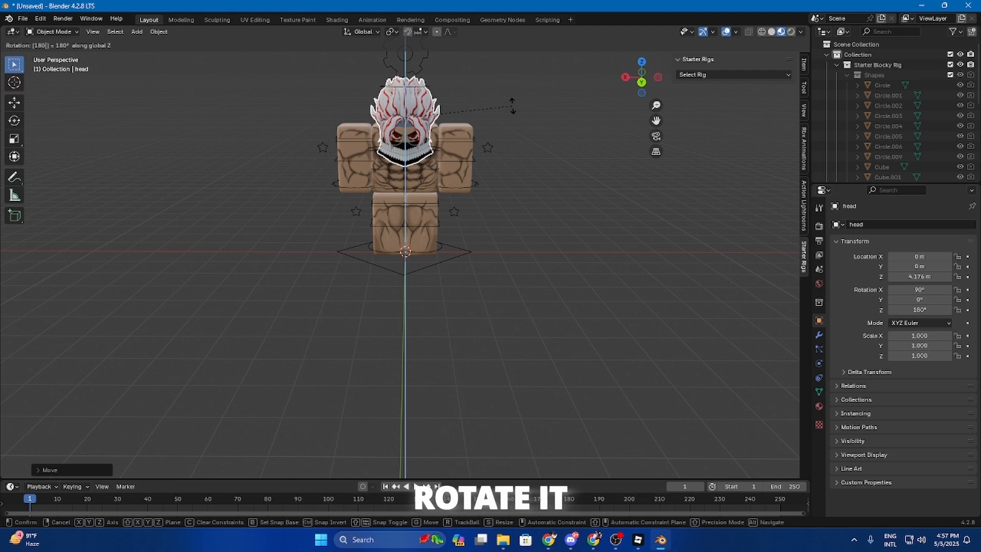
pyautogui.press('Return')
pyautogui.press('g')
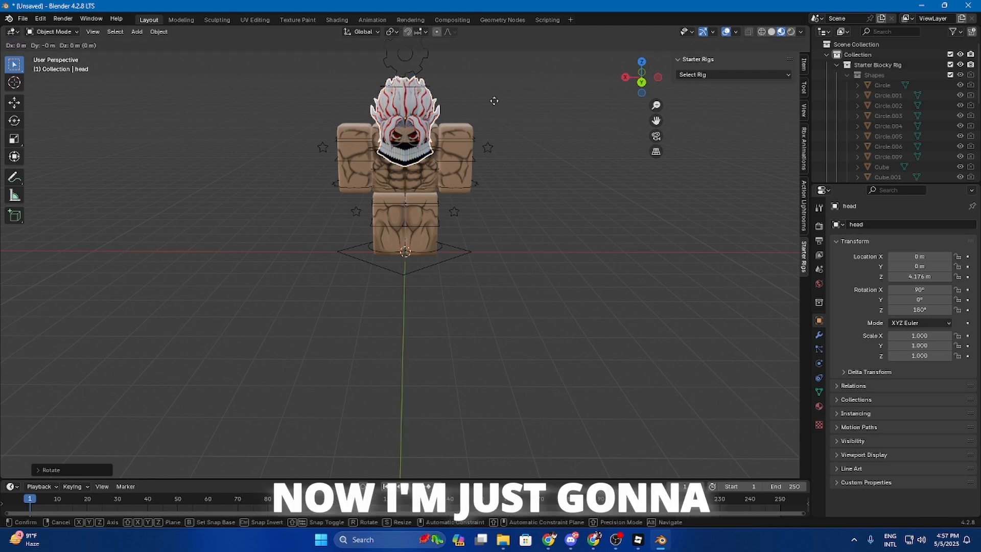
pyautogui.press('z')
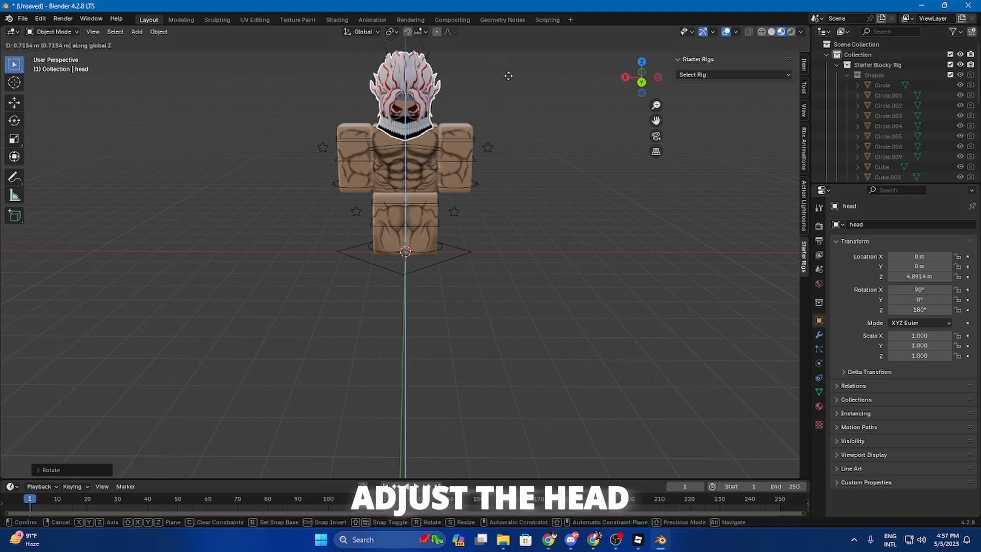
pyautogui.click(513, 120)
# Step: Shift the imported head about -0.46 m along Y to line it up with the torso in side view
pyautogui.hotkey('shift', '`')
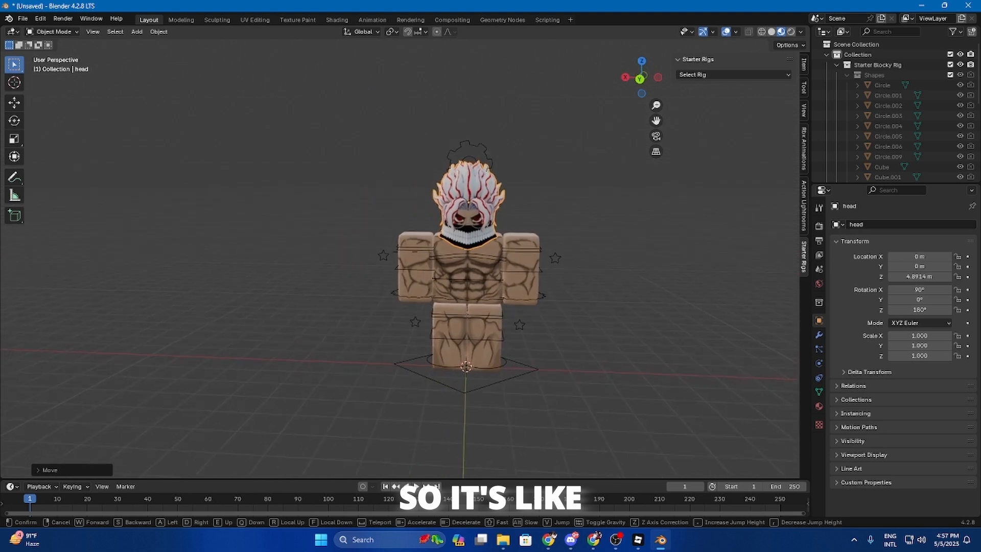
pyautogui.press('d')
pyautogui.press('w')
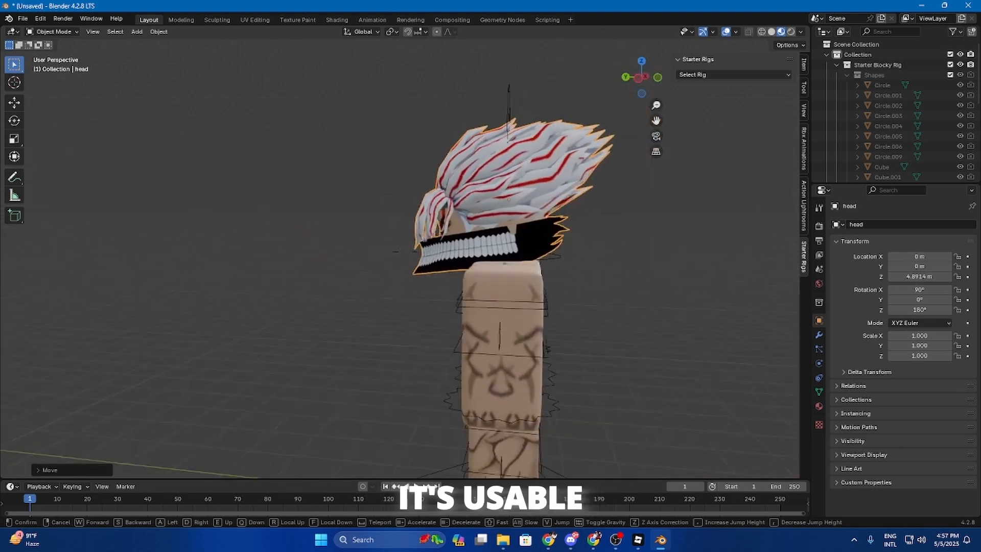
pyautogui.press('a')
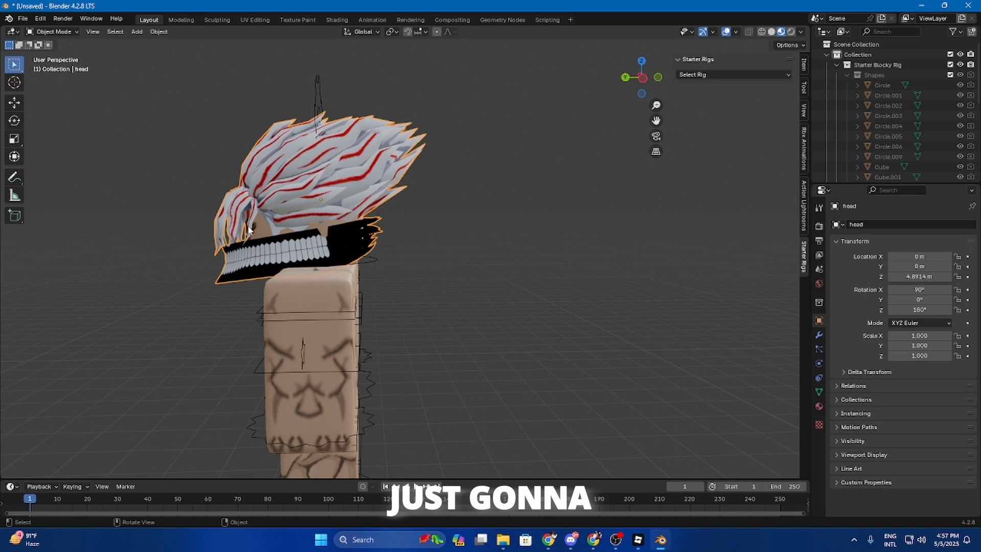
pyautogui.press('g')
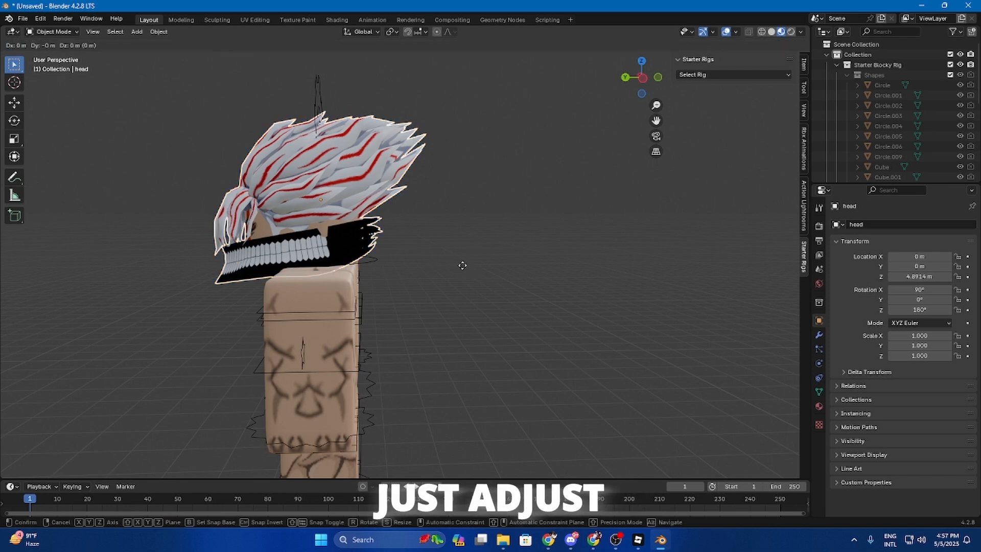
pyautogui.press('y')
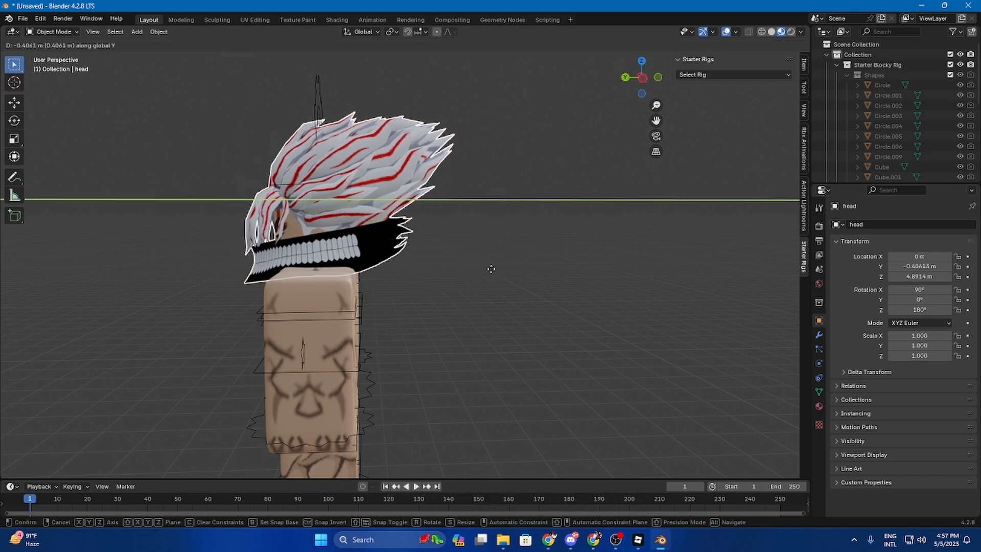
pyautogui.click(470, 277)
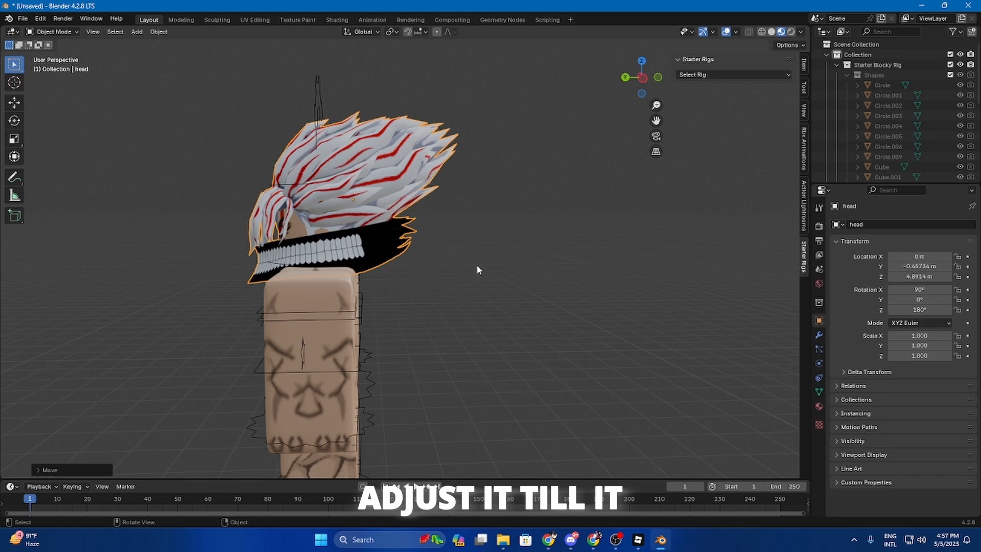
# Step: Examine how the imported head's neck and mask sit on the torso from the back and sides
pyautogui.hotkey('shift', '`')
pyautogui.press('w')
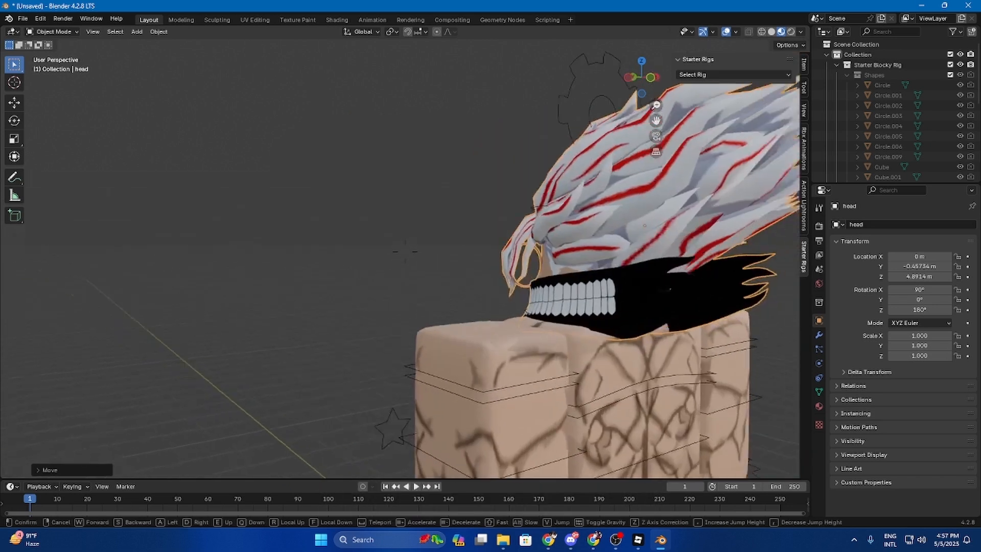
pyautogui.press('d')
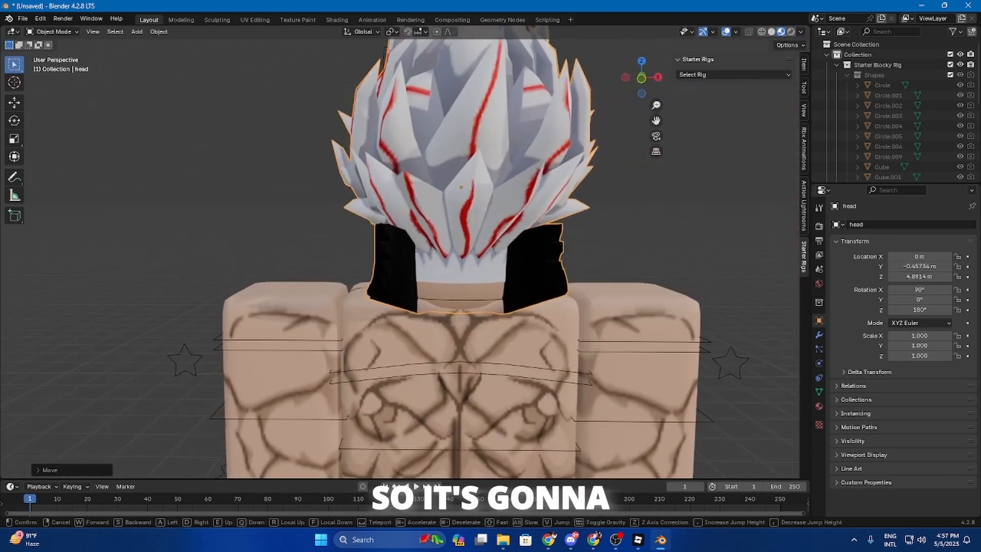
pyautogui.press('d')
pyautogui.press('w')
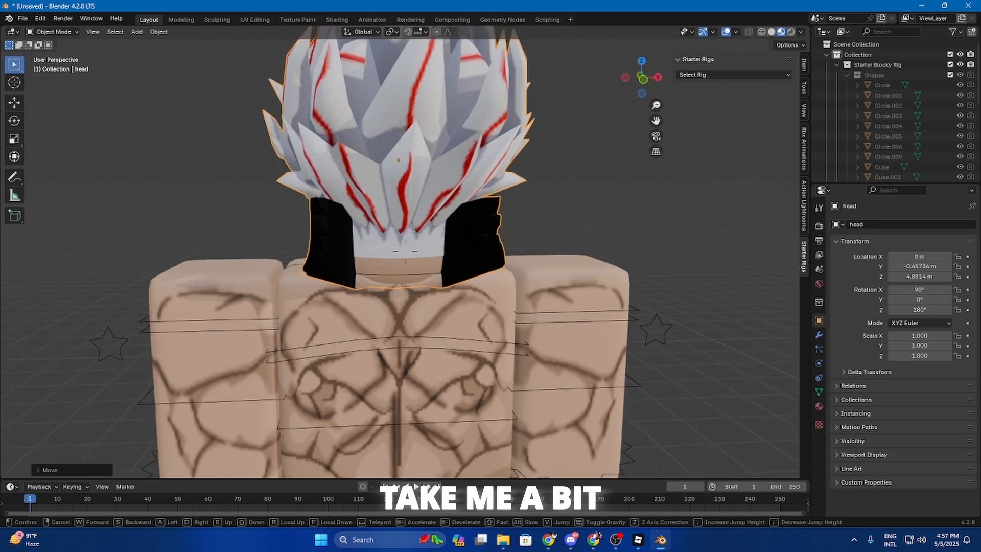
pyautogui.press('d')
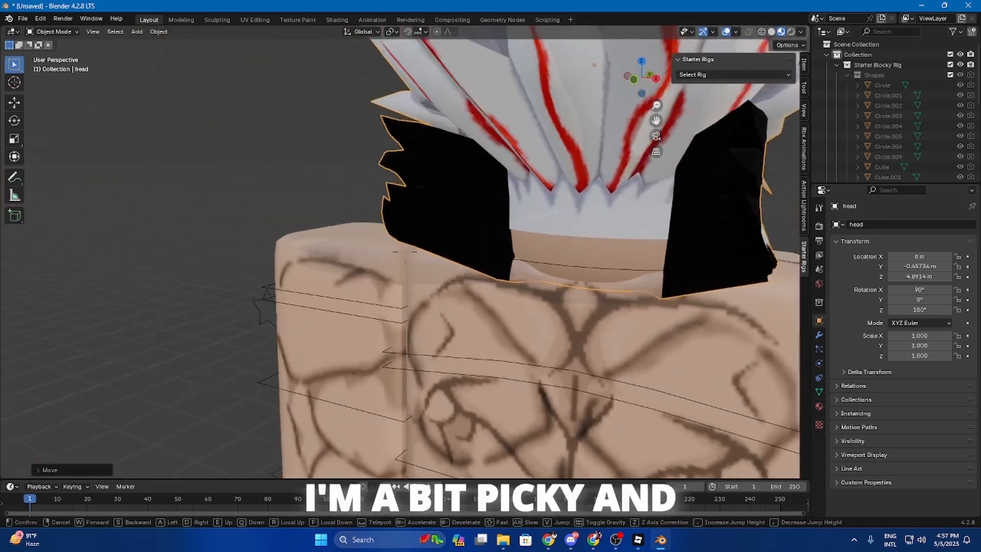
pyautogui.press('w')
pyautogui.press('s')
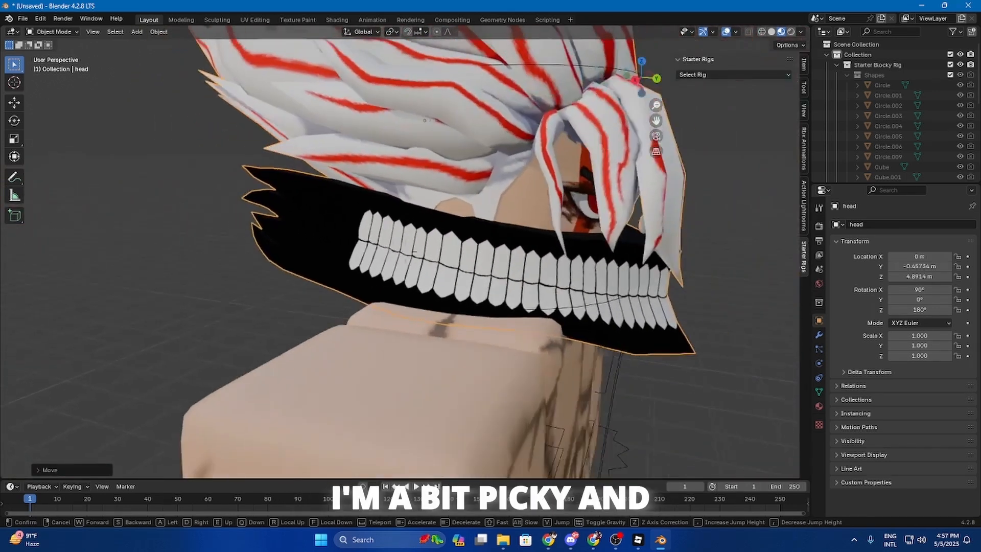
pyautogui.press('a')
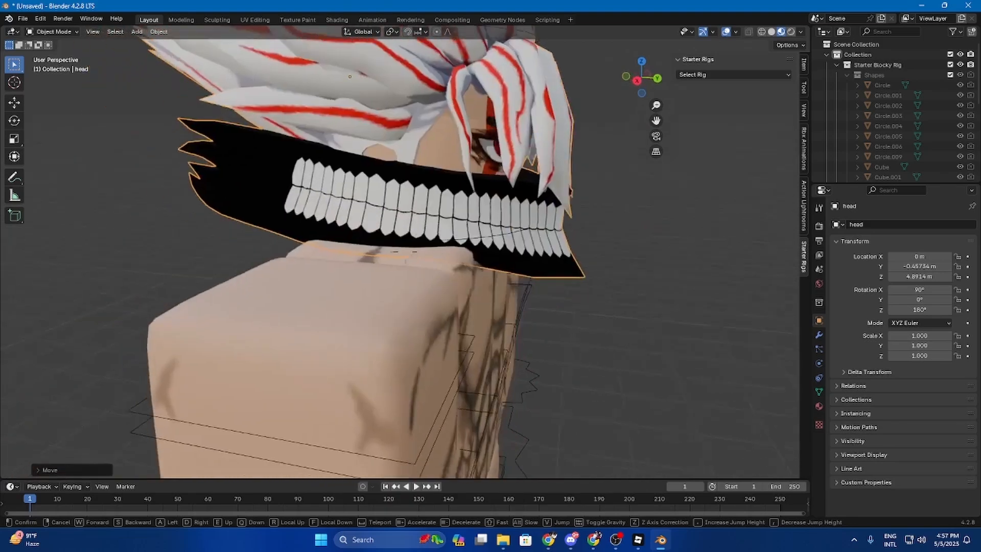
pyautogui.press('a')
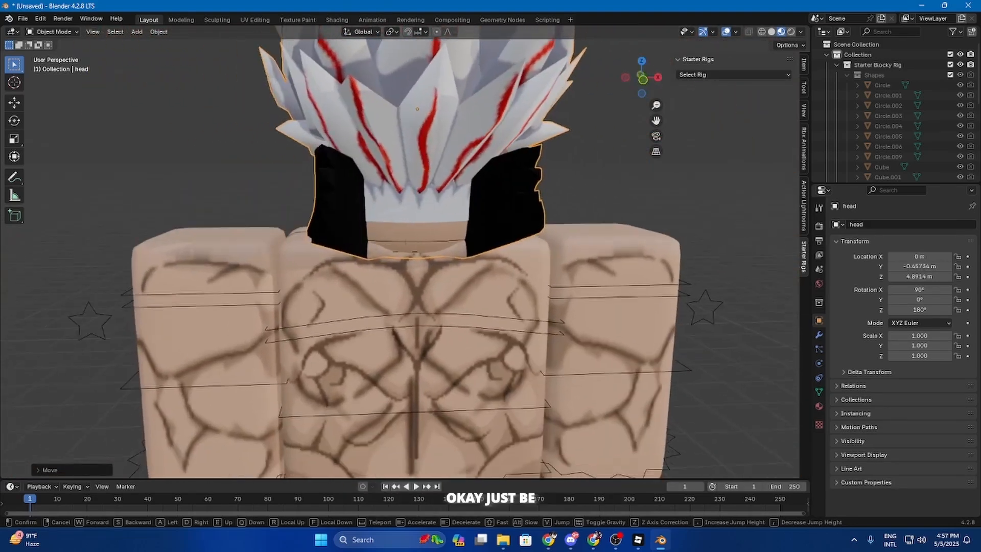
pyautogui.press('w')
pyautogui.click(477, 266)
# Step: Raise the imported head about 0.12 m along Z so its neck rests on top of the torso
pyautogui.click(445, 266)
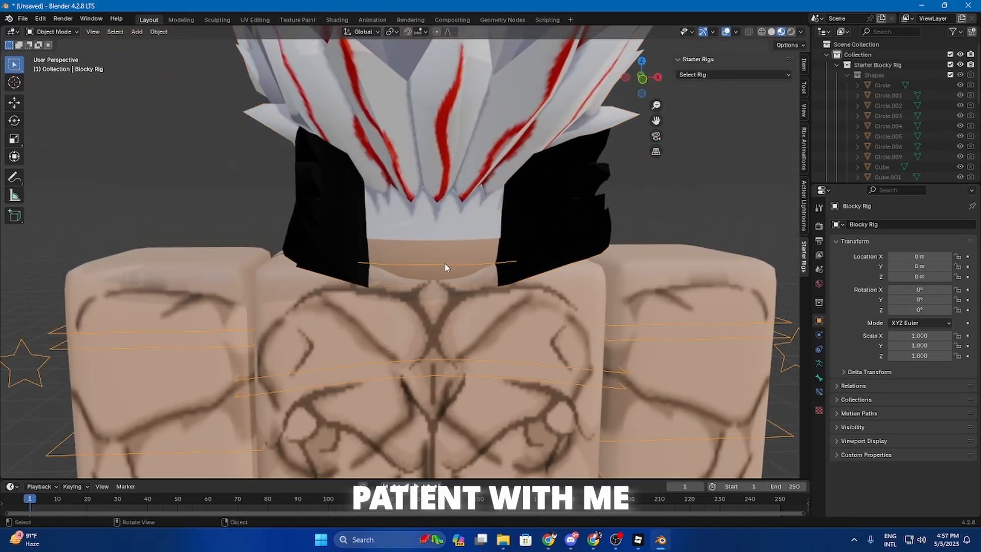
pyautogui.click(481, 248)
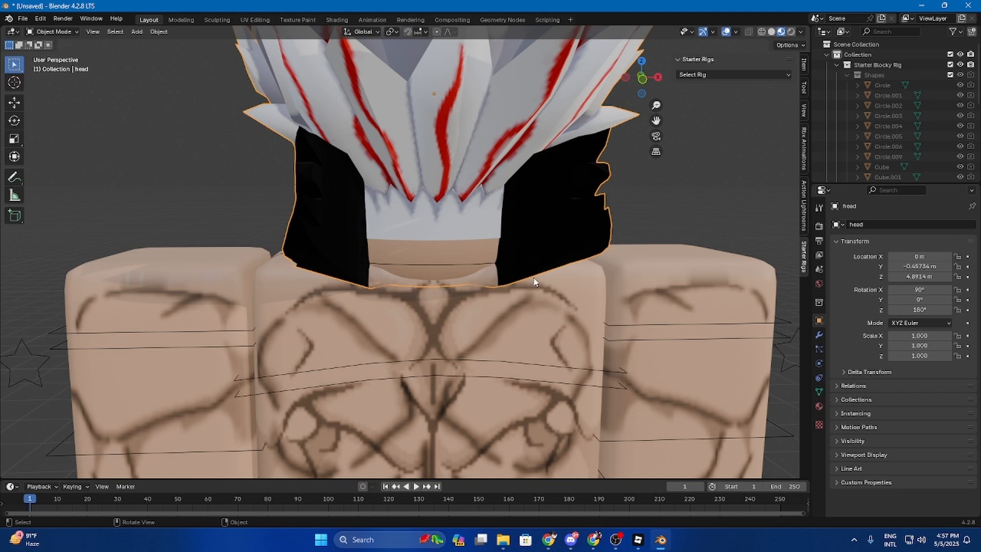
pyautogui.press('g')
pyautogui.press('z')
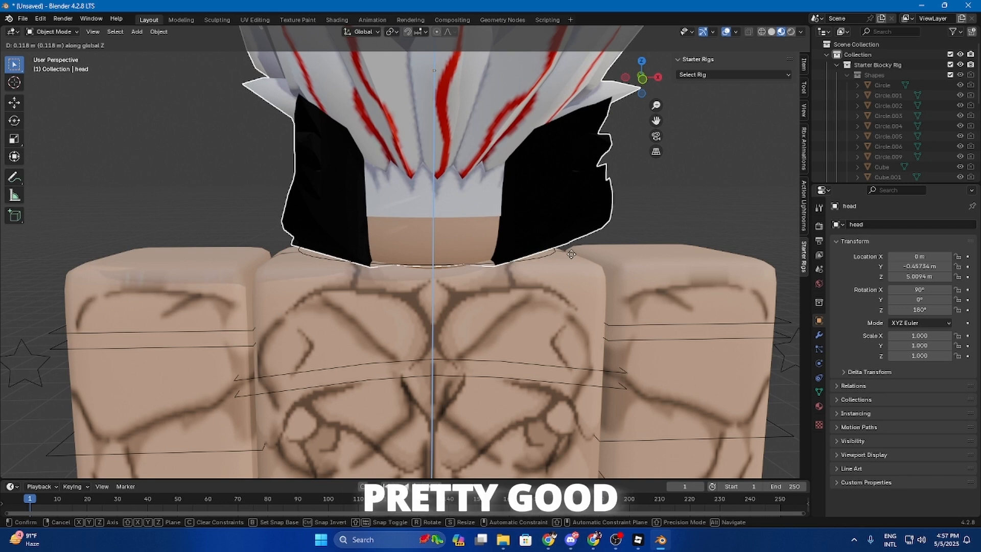
pyautogui.click(571, 256)
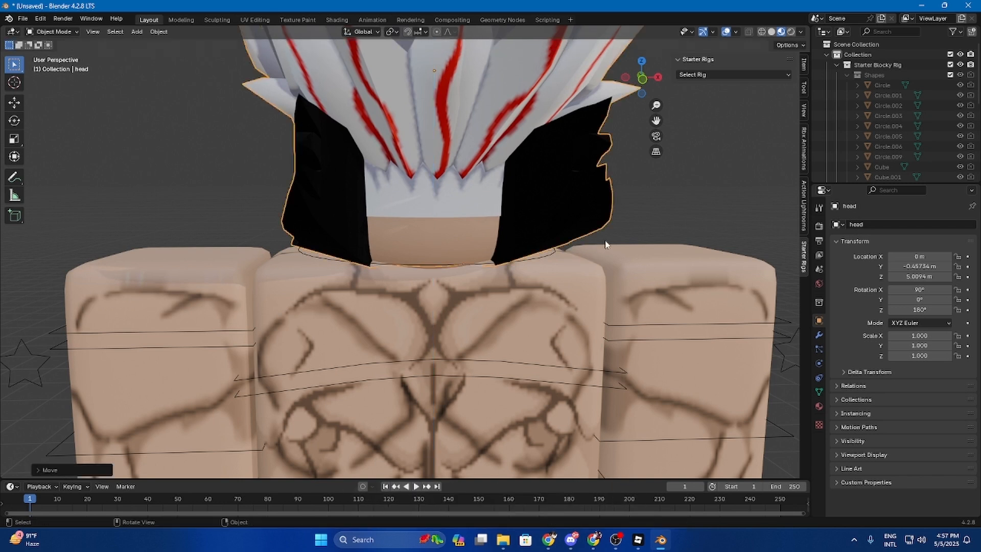
# Step: Examine how the head and its mask fit on the torso from the back, side and front
pyautogui.hotkey('shift', '`')
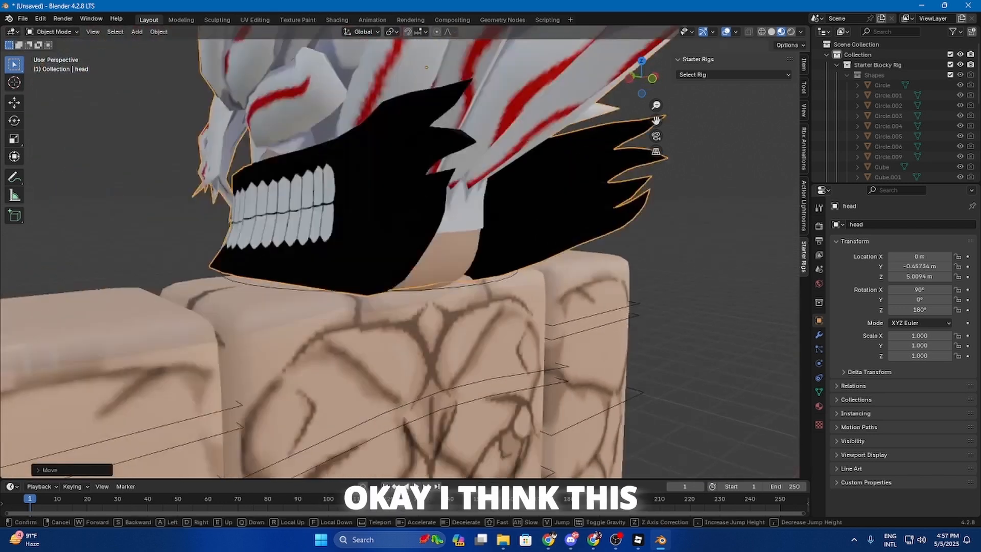
pyautogui.press('a')
pyautogui.press('d')
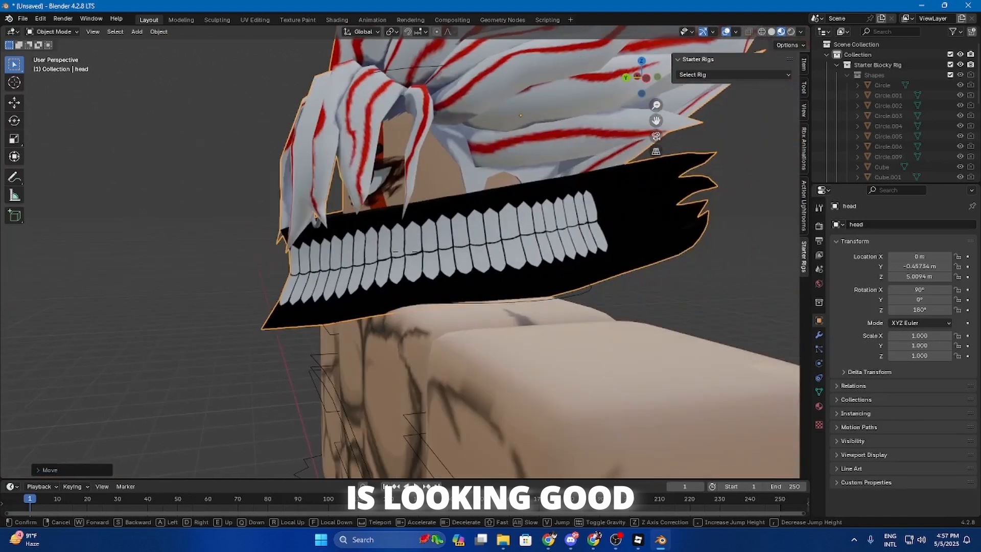
pyautogui.press('s')
pyautogui.click(599, 244)
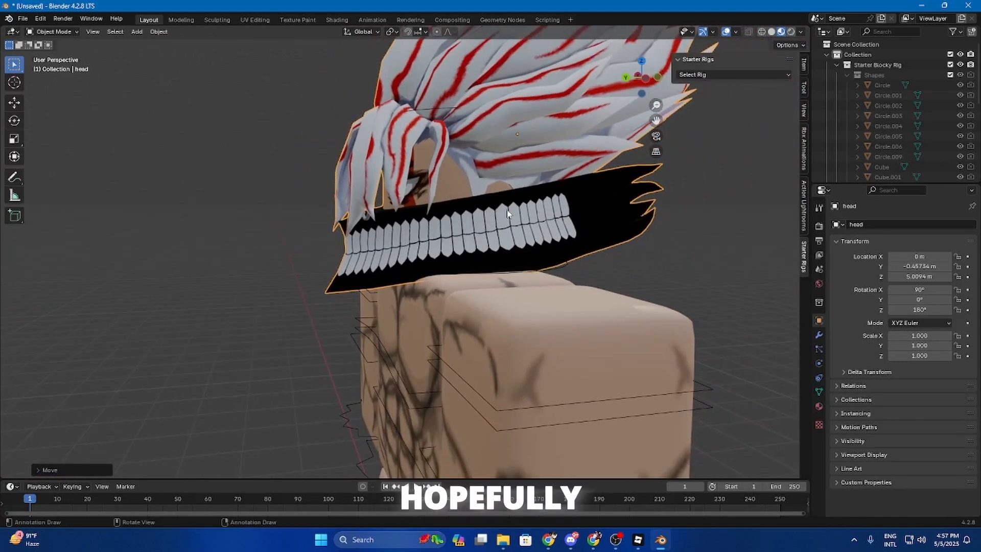
pyautogui.hotkey('shift', '`')
pyautogui.press('a')
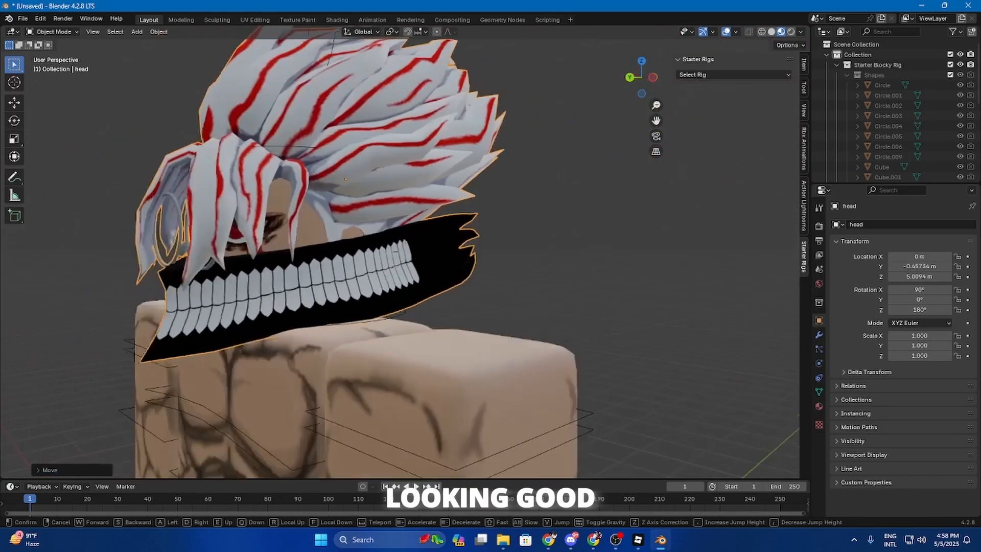
pyautogui.press('a')
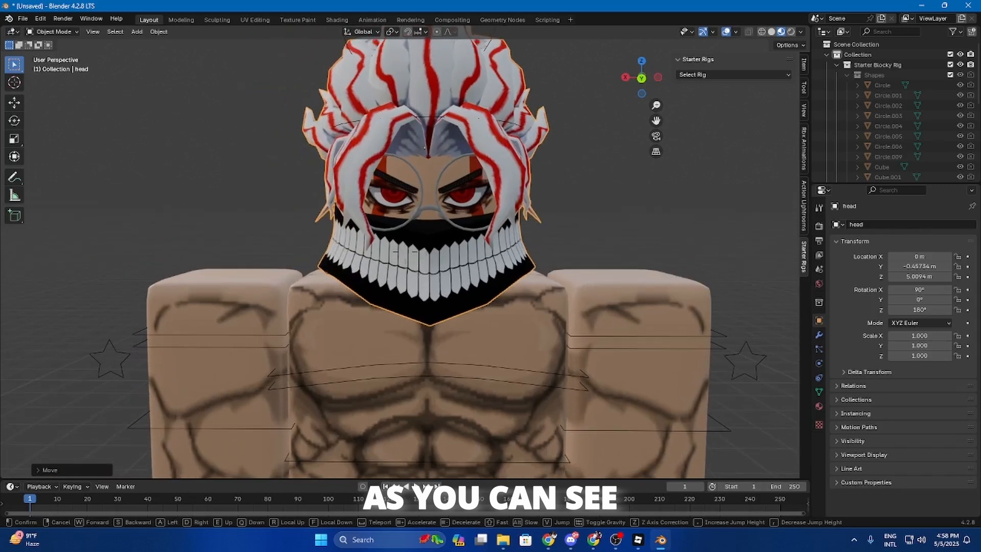
pyautogui.press('a')
pyautogui.click(631, 214)
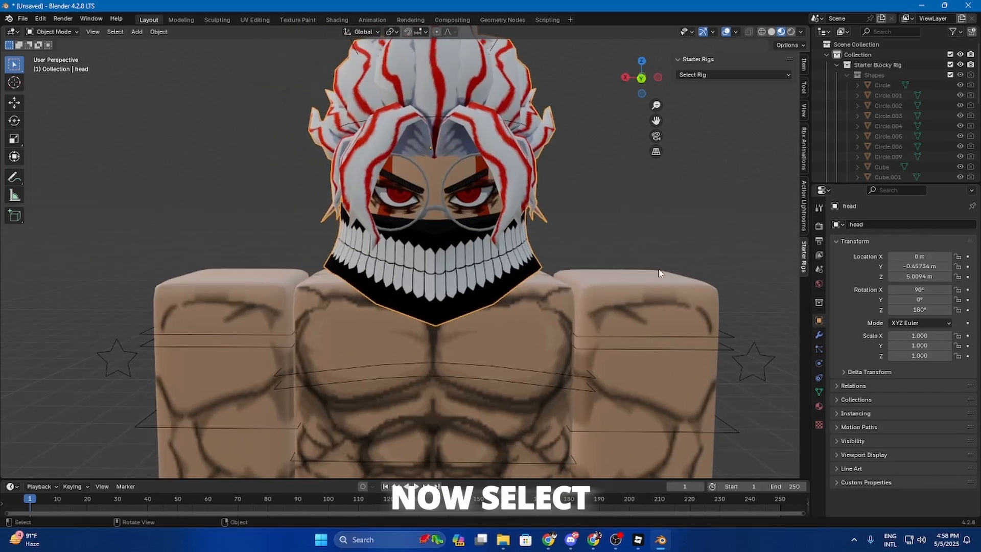
# Step: Select the head and then the Blocky Rig, enter Pose Mode, and parent the head to the rig's Head bone with the Bone option
pyautogui.hotkey('shift', 's')
pyautogui.press('Escape')
pyautogui.hotkey('shift', '`')
pyautogui.press('s')
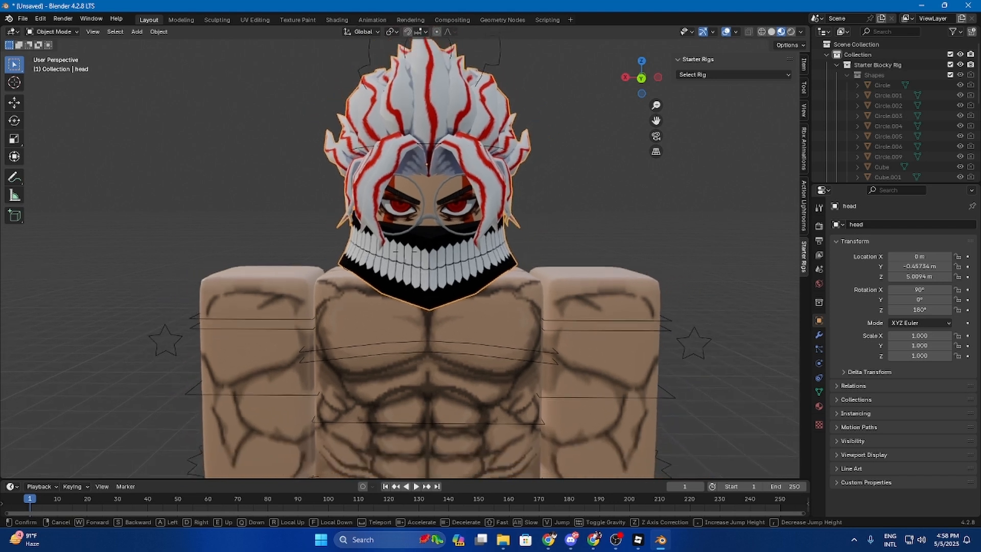
pyautogui.press('s')
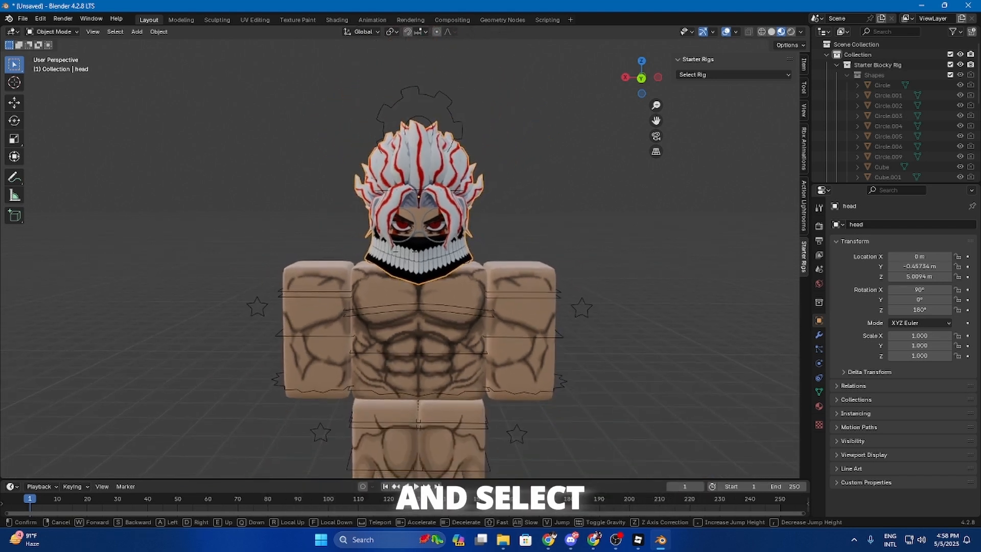
pyautogui.click(621, 297)
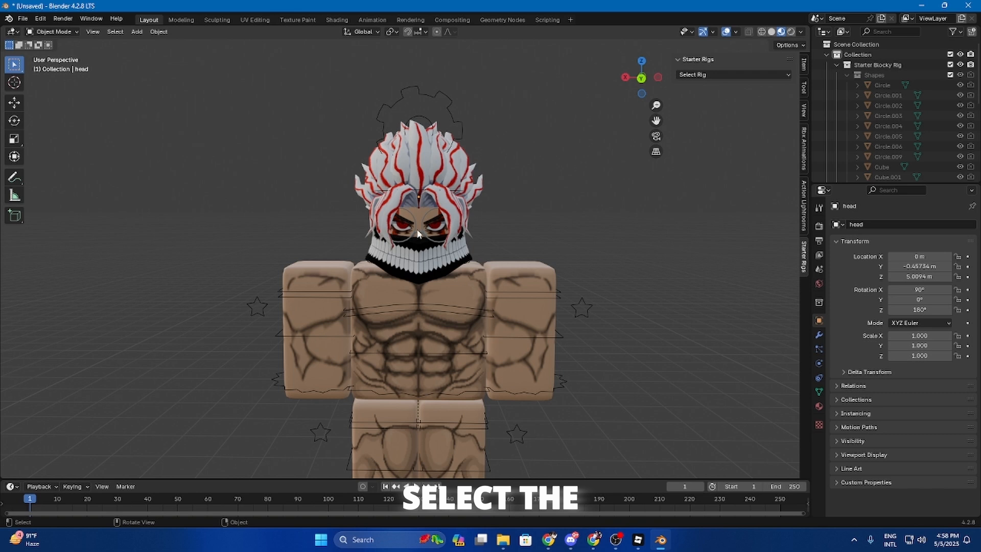
pyautogui.keyDown('shift'); pyautogui.click(444, 106); pyautogui.keyUp('shift')
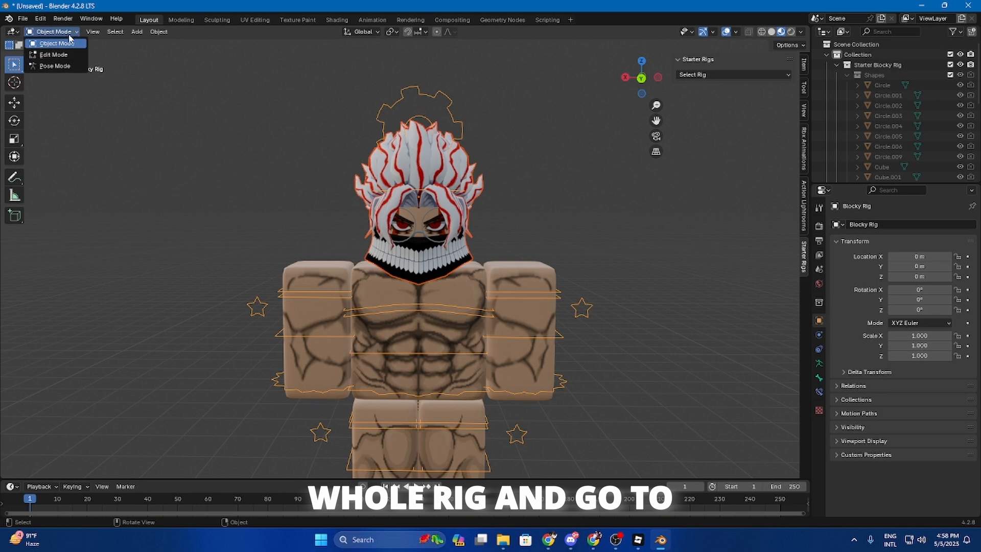
pyautogui.click(60, 66)
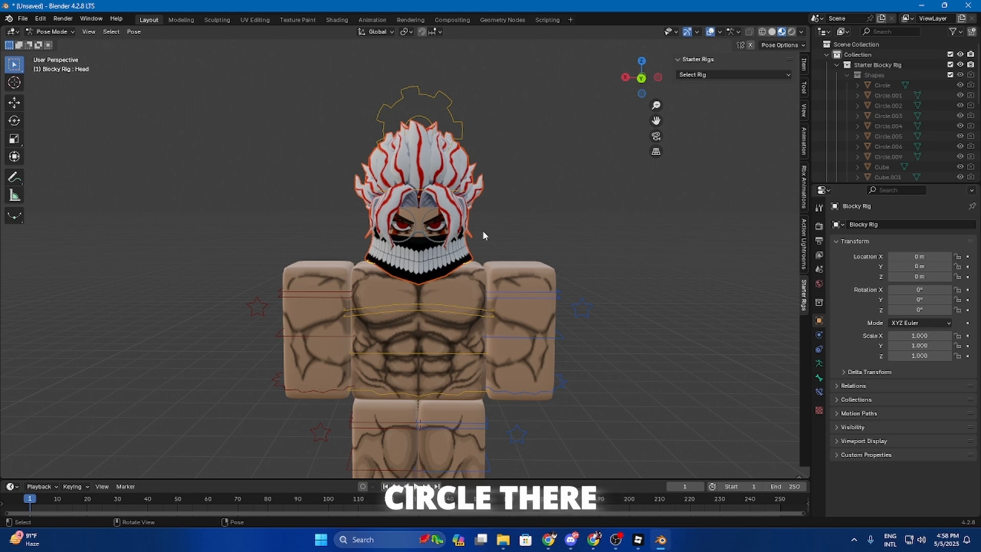
pyautogui.hotkey('ctrl', 'p')
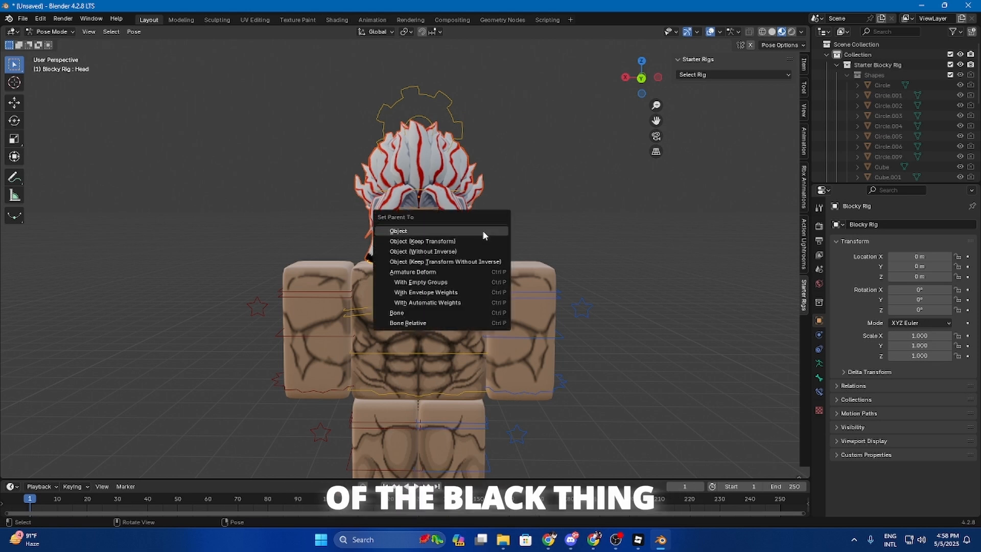
pyautogui.click(430, 313)
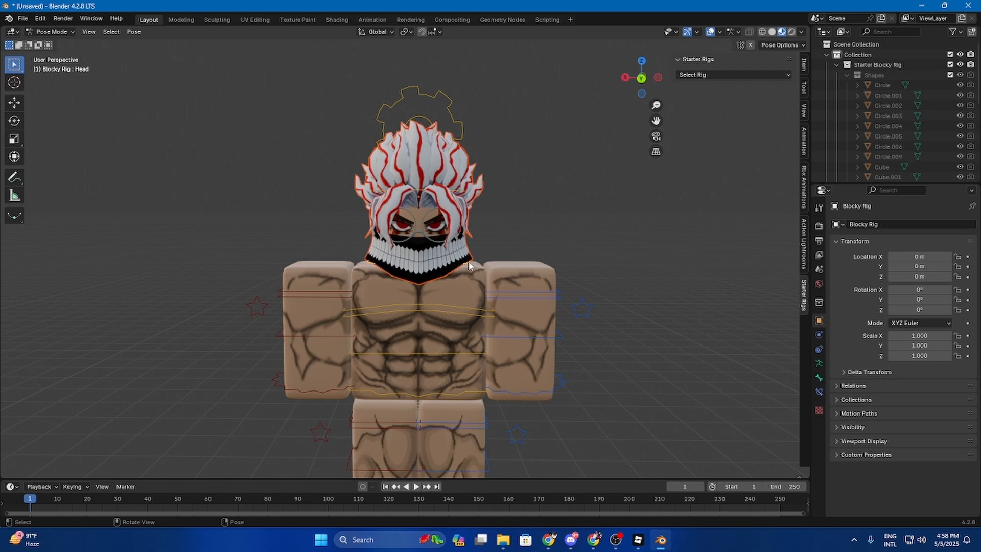
# Step: Test the head's attachment by rotating the rig's Head bone, then clear the bone's rotation
pyautogui.hotkey('shift', 'space')
pyautogui.press('r')
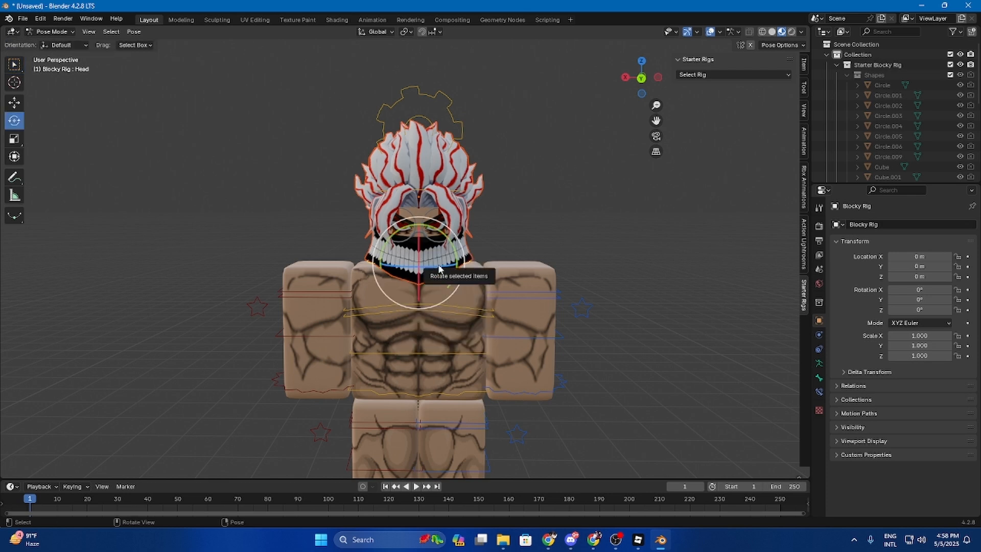
pyautogui.moveTo(439, 268); pyautogui.dragTo(509, 282)
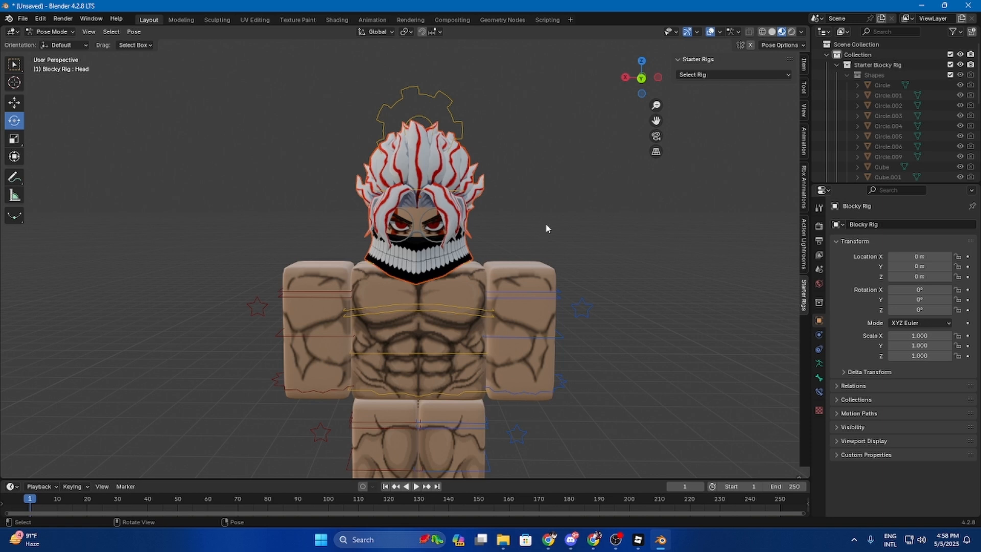
pyautogui.hotkey('alt', 'r')
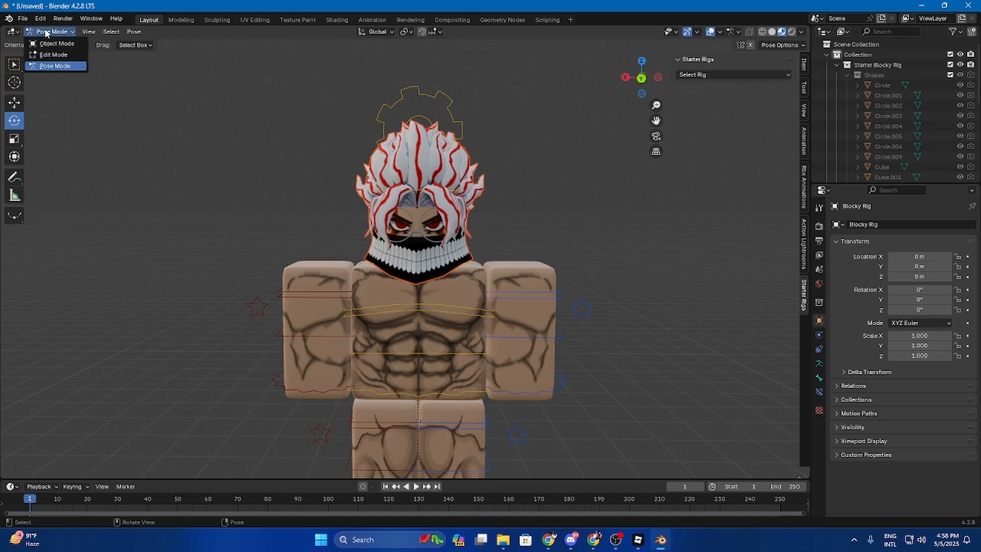
# Step: Return to Object Mode and import the outfit OBJ from the Okarun character's outfit folder
pyautogui.click(51, 44)
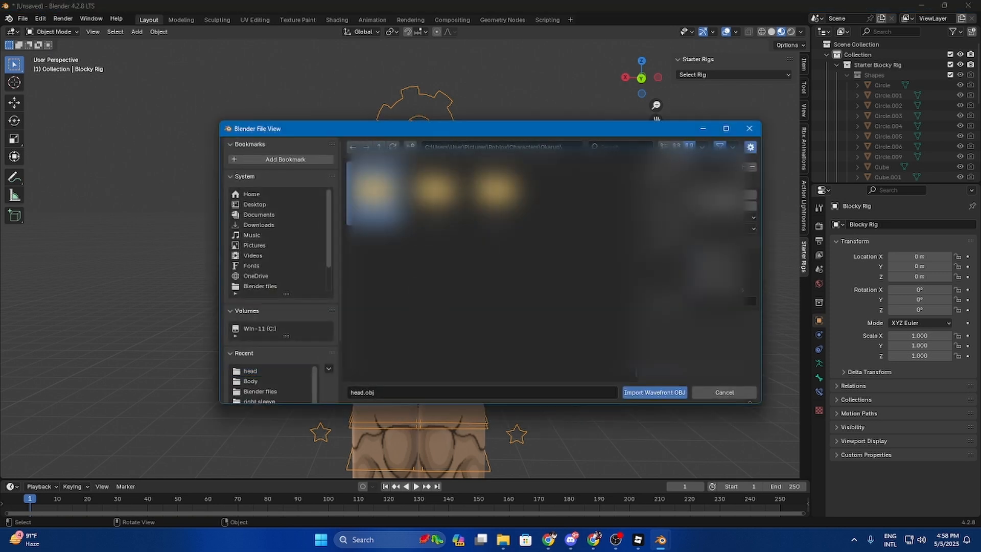
pyautogui.doubleClick(375, 190)
pyautogui.click(376, 191)
pyautogui.click(655, 392)
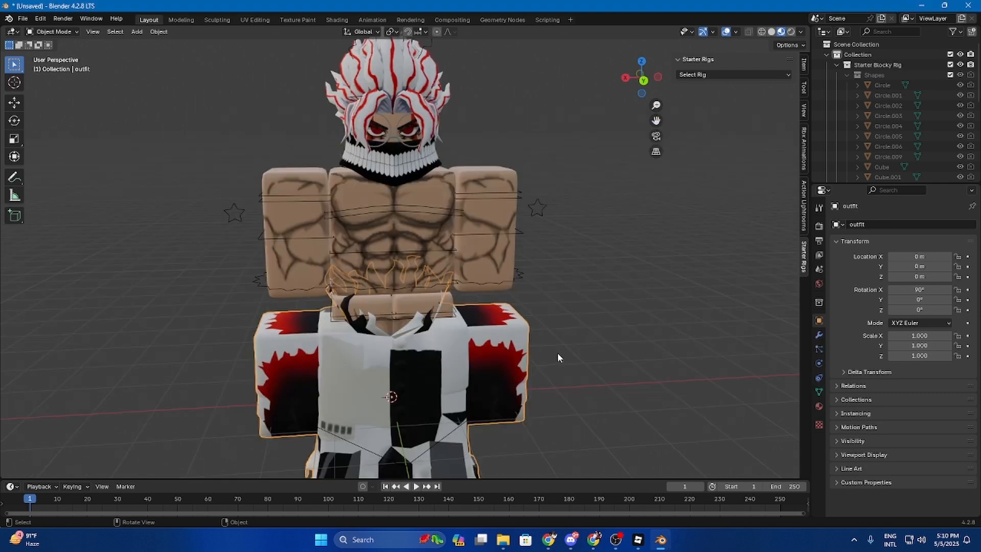
# Step: Raise the imported outfit along Z to the height of the rig's body
pyautogui.press('g')
pyautogui.press('z')
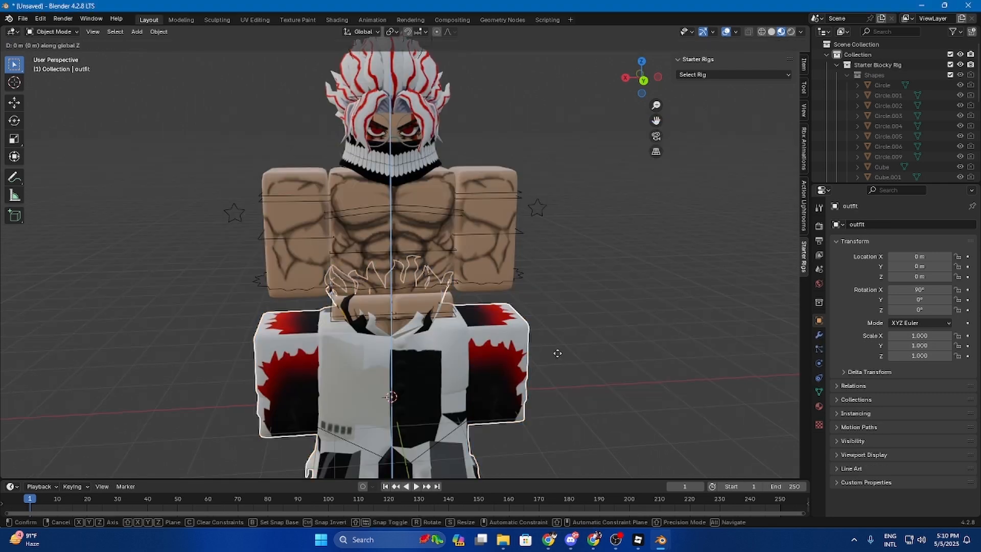
pyautogui.click(541, 214)
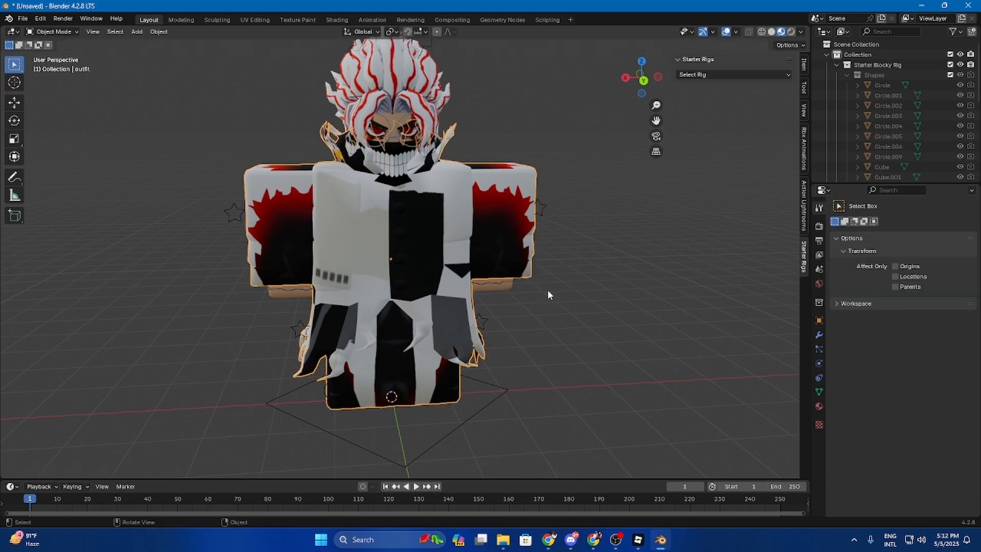
# Step: Move the outfit about -4.55 m along X so it stands beside the rig
pyautogui.press('g')
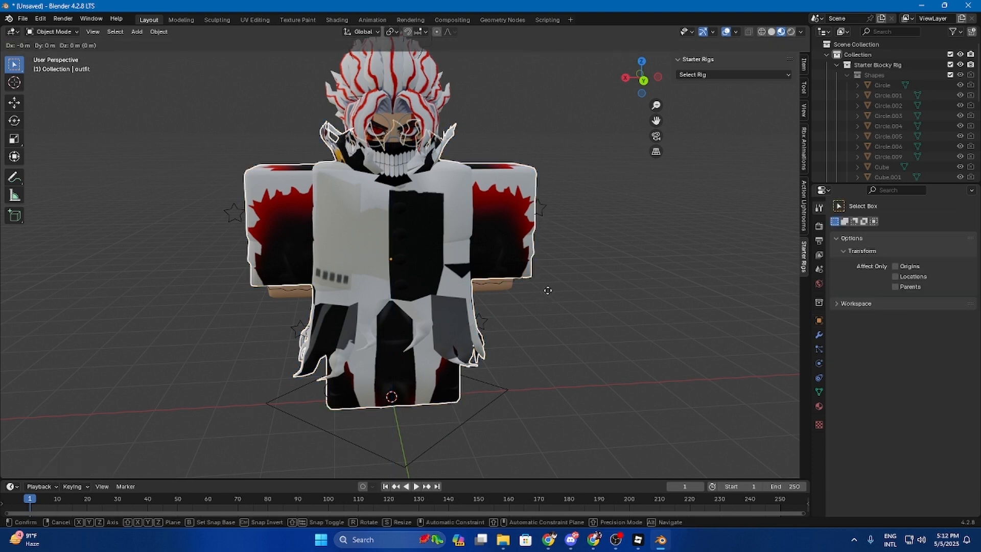
pyautogui.press('x')
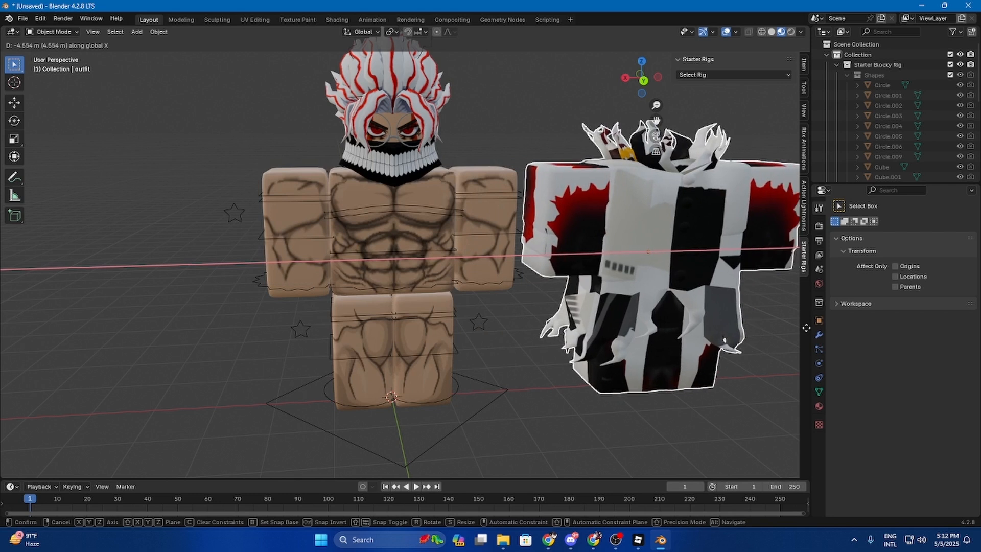
pyautogui.click(805, 329)
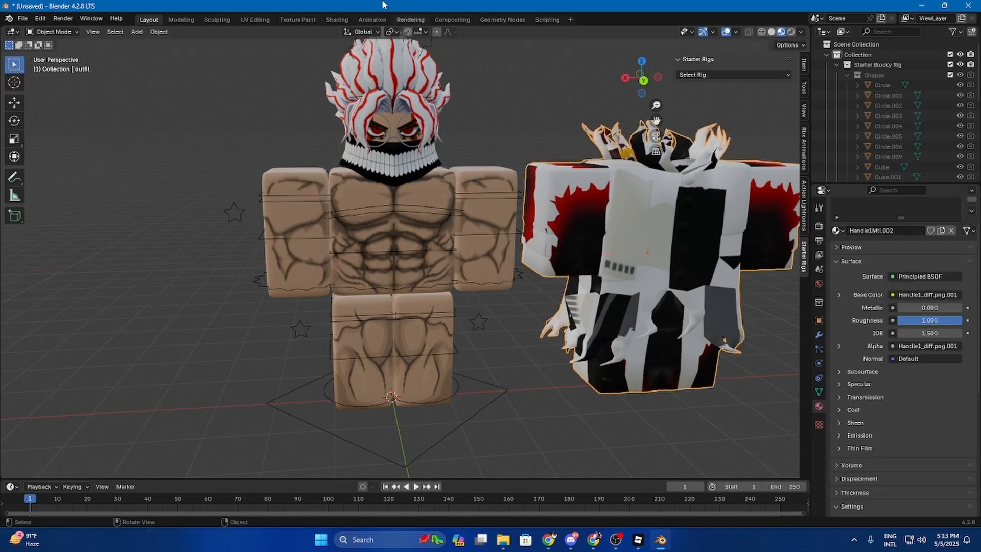
# Step: In the Shading workspace, unlink the wrong image from the Base Color texture node of the outfit's material
pyautogui.click(329, 19)
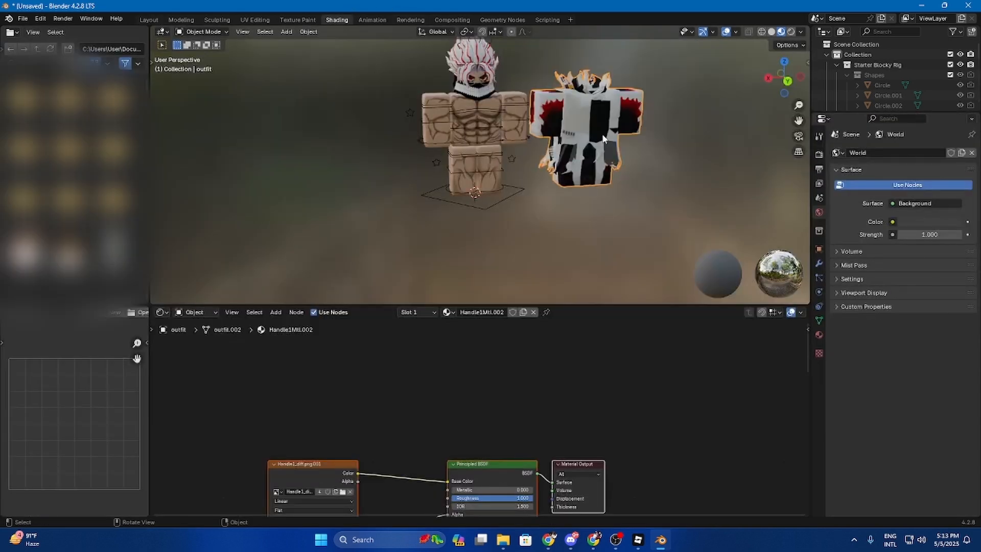
pyautogui.scroll(-1, 381, 421)
pyautogui.scroll(1, 387, 415)
pyautogui.moveTo(383, 453); pyautogui.dragTo(426, 356, button='middle')
pyautogui.click(393, 392)
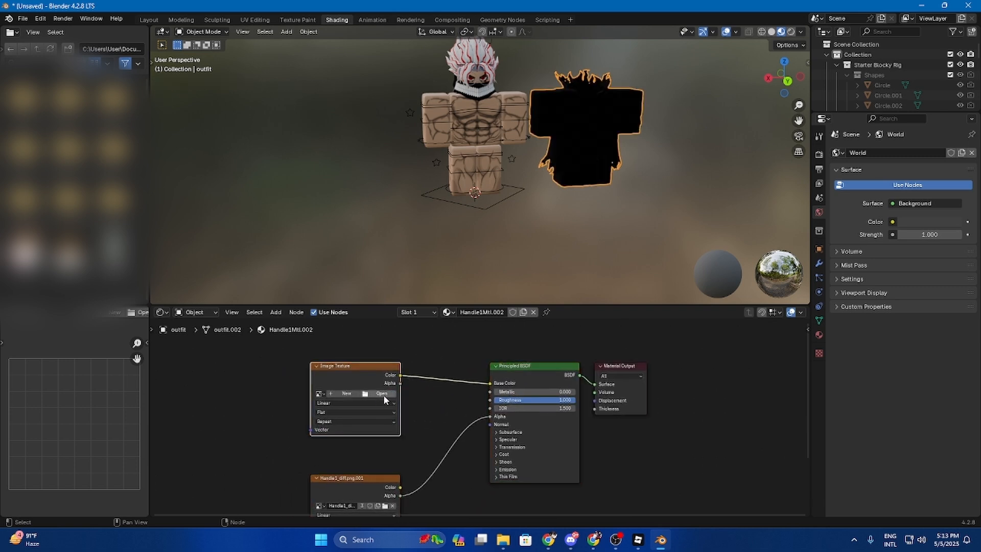
# Step: Load Handle1_diff.png from the Okarun outfit folder into the outfit material's Base Color texture node
pyautogui.click(382, 394)
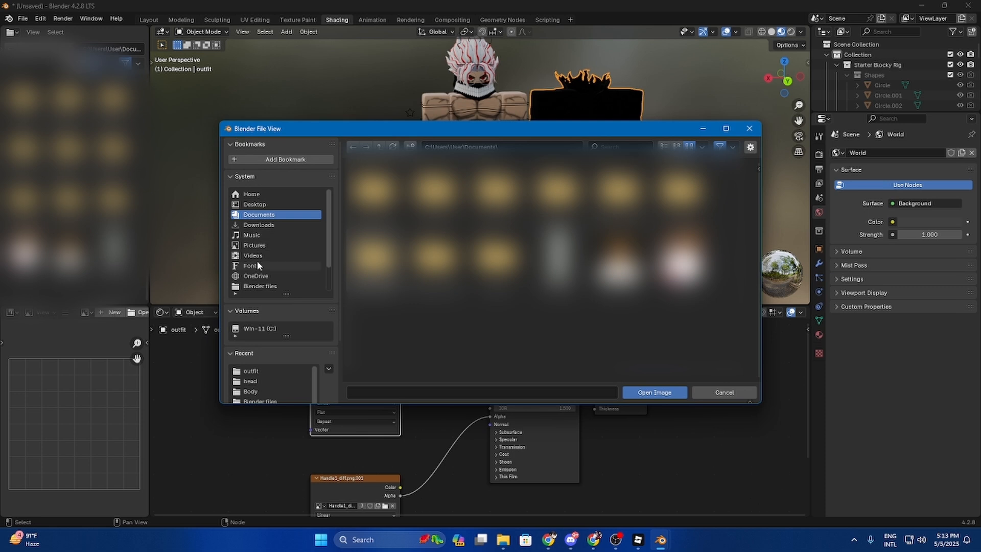
pyautogui.click(265, 249)
pyautogui.doubleClick(557, 192)
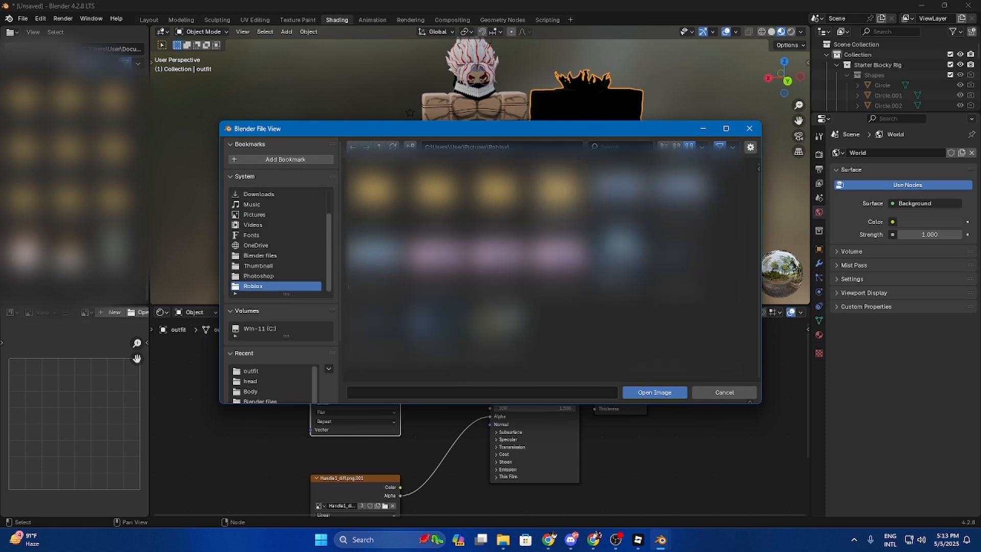
pyautogui.doubleClick(496, 194)
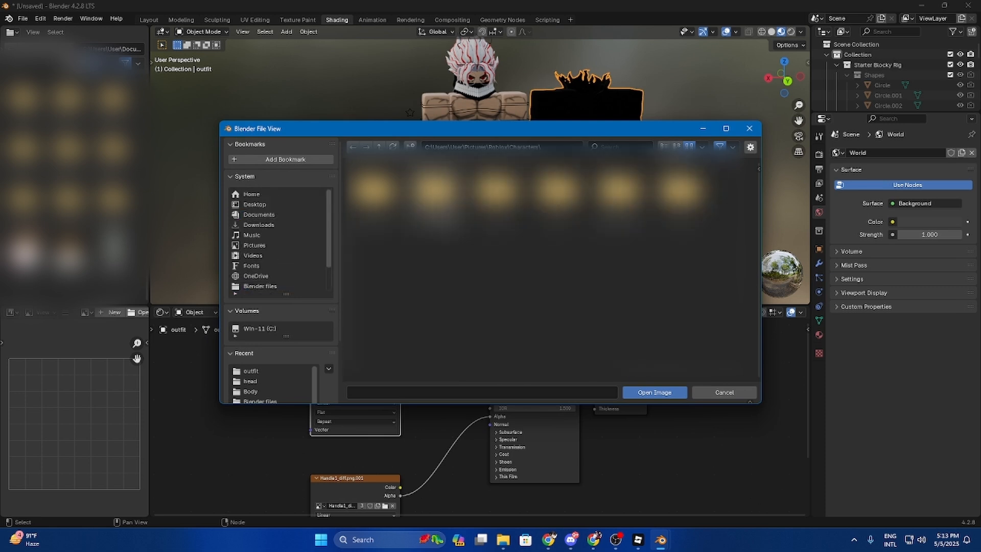
pyautogui.doubleClick(496, 192)
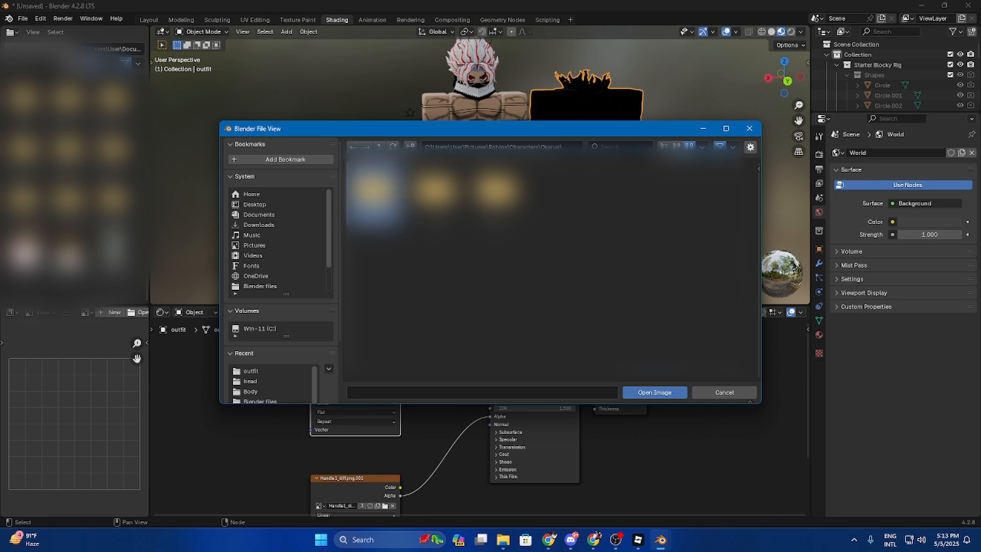
pyautogui.doubleClick(372, 190)
pyautogui.click(375, 188)
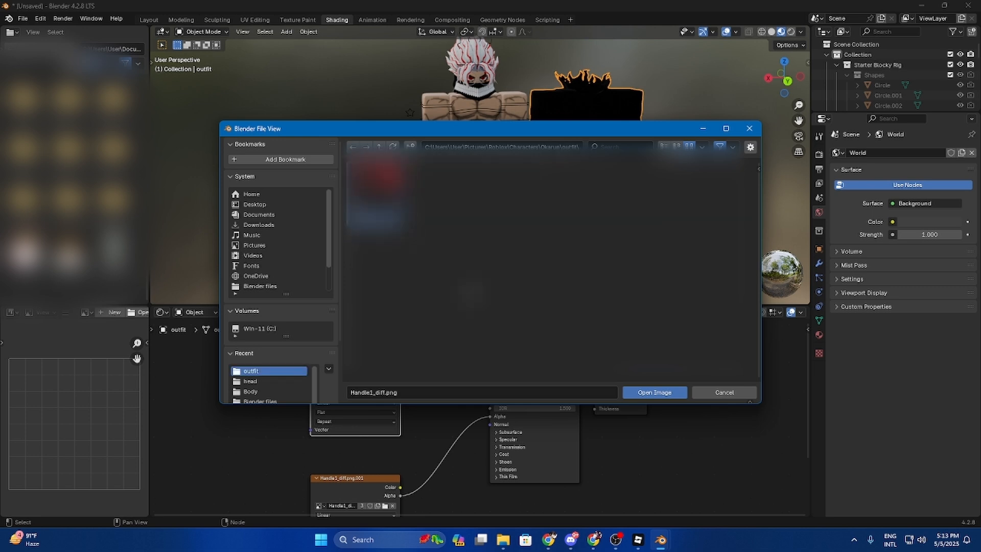
pyautogui.click(657, 396)
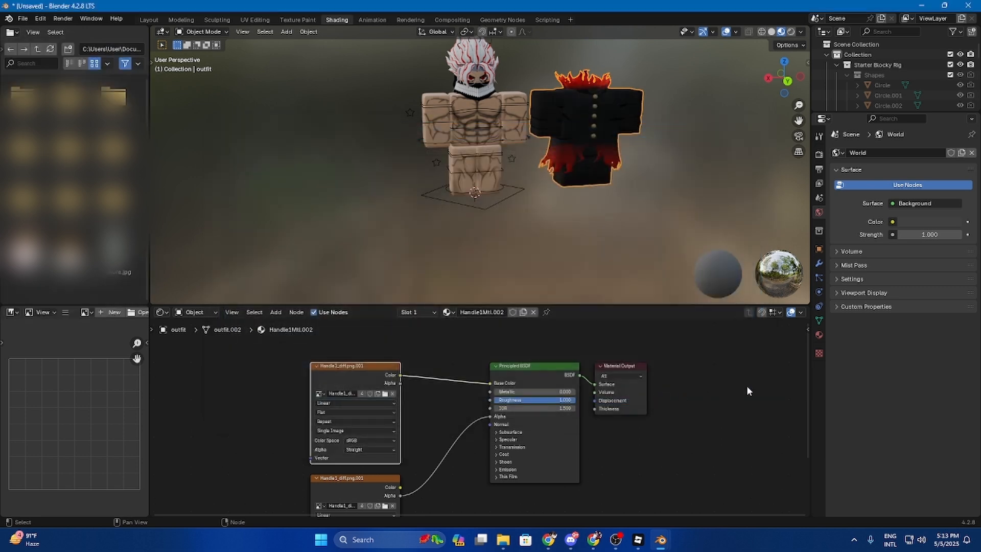
pyautogui.click(748, 388)
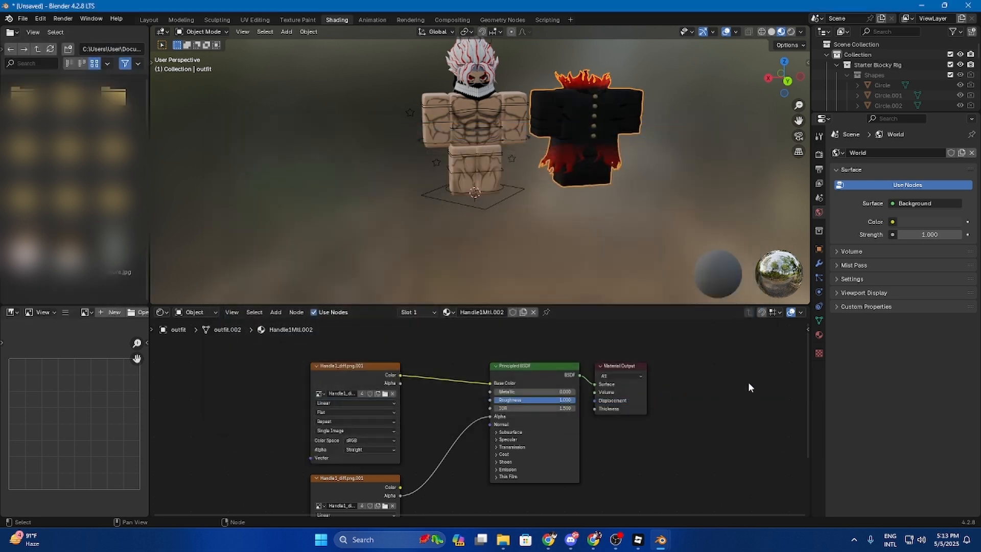
# Step: Return to the Layout workspace and inspect the rig next to the retextured outfit
pyautogui.click(149, 20)
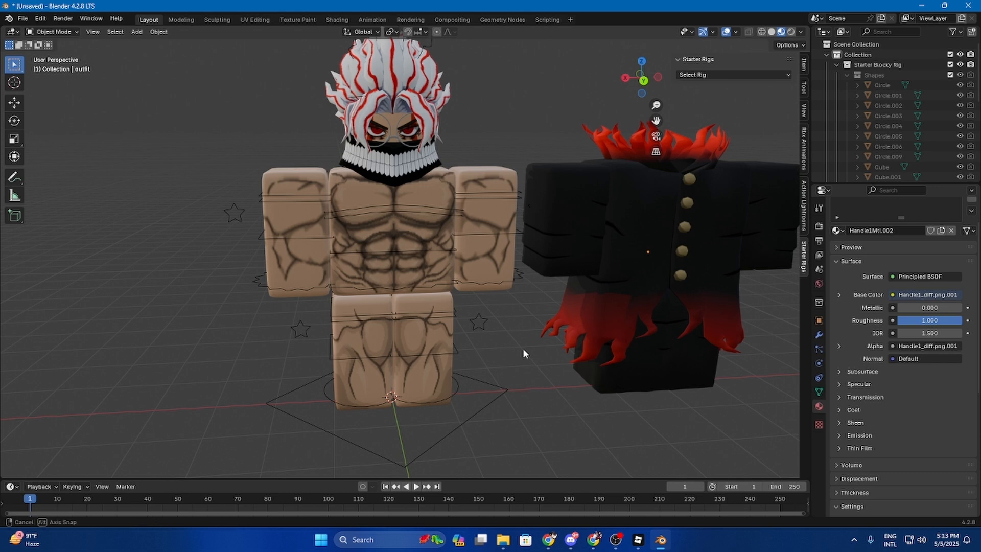
pyautogui.moveTo(523, 347)
pyautogui.mouseDown(button='middle')
pyautogui.moveTo(494, 346)
pyautogui.moveTo(526, 346)
pyautogui.moveTo(517, 350)
pyautogui.mouseUp(button='middle')
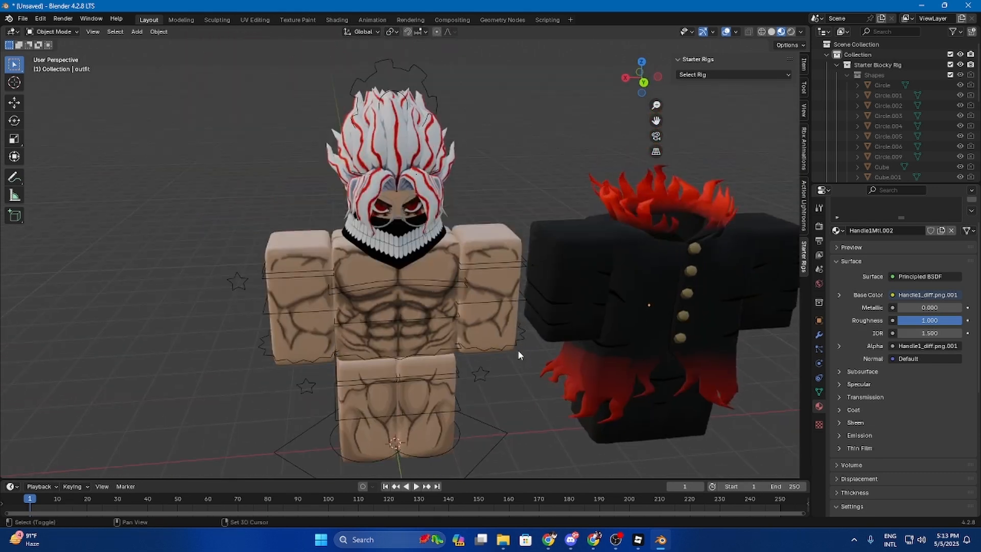
pyautogui.scroll(3, 517, 349)
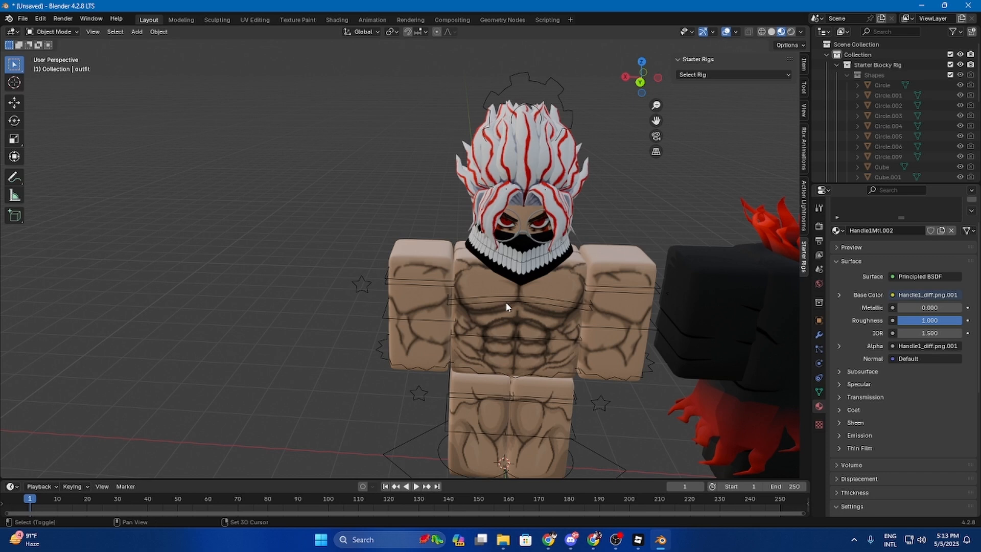
# Step: Move the outfit farther away from the rig along the X axis and deselect it
pyautogui.hotkey('shift', '`')
pyautogui.click(596, 252)
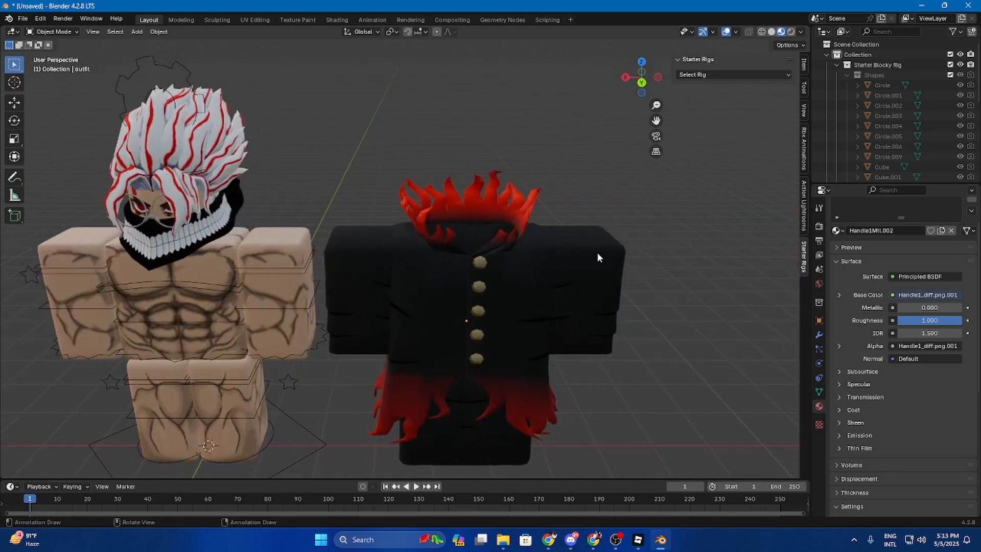
pyautogui.click(504, 304)
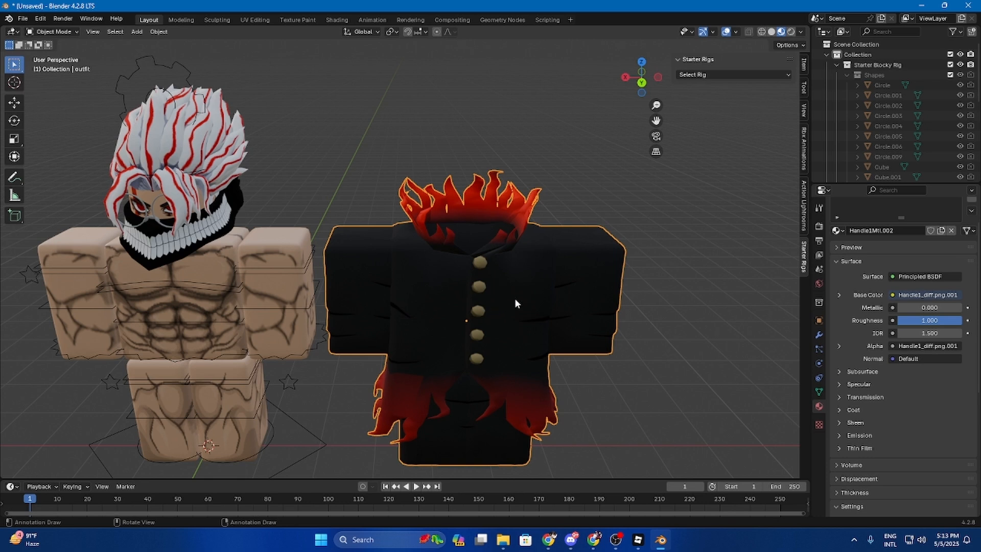
pyautogui.press('g')
pyautogui.press('x')
pyautogui.click(599, 285)
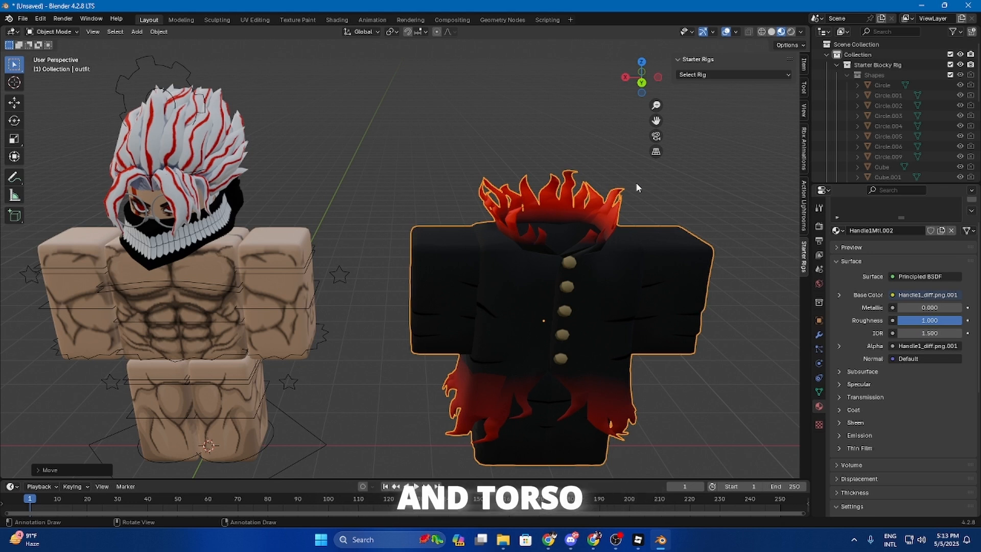
pyautogui.click(398, 187)
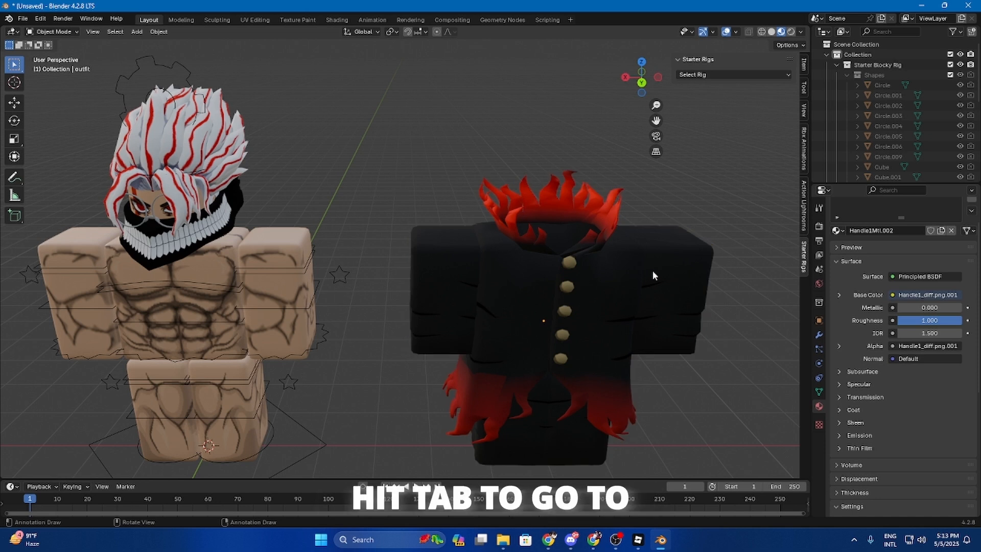
# Step: Merge all of the outfit mesh's vertices by distance in Edit Mode, then clear the selection
pyautogui.press('Tab')
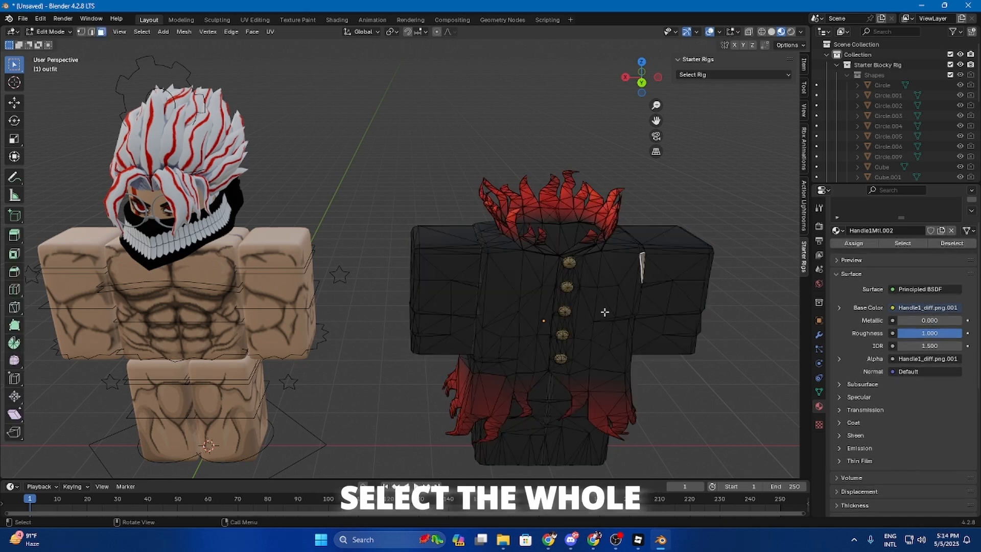
pyautogui.press('a')
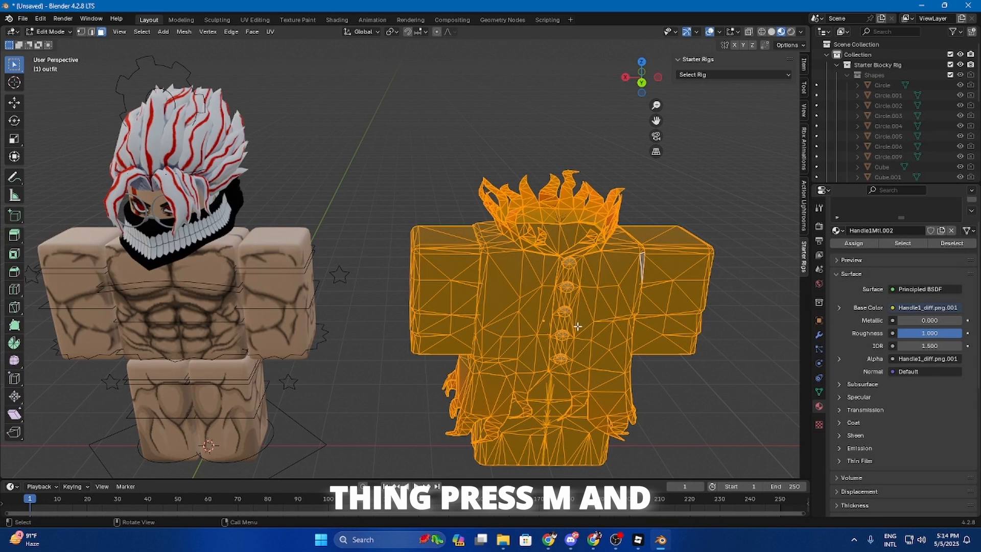
pyautogui.press('m')
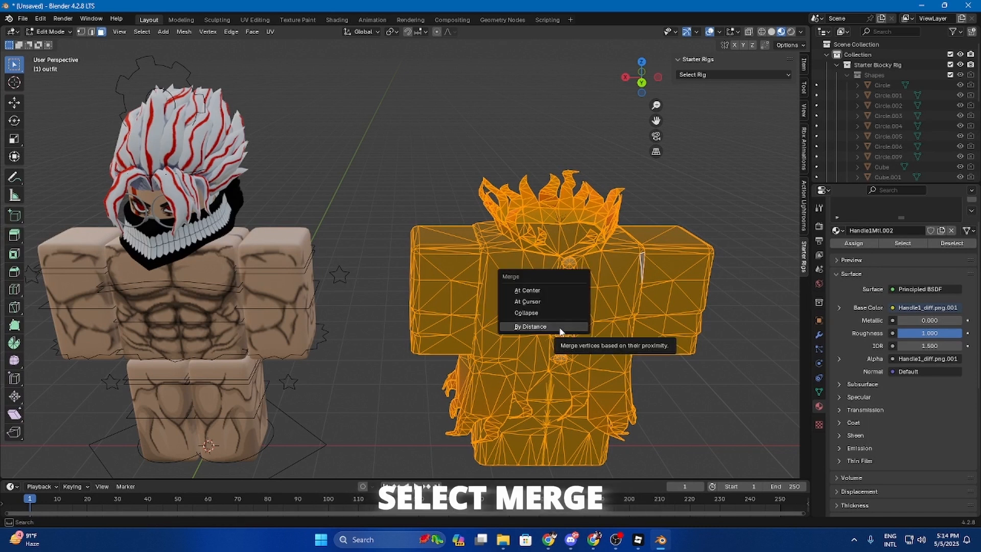
pyautogui.click(536, 330)
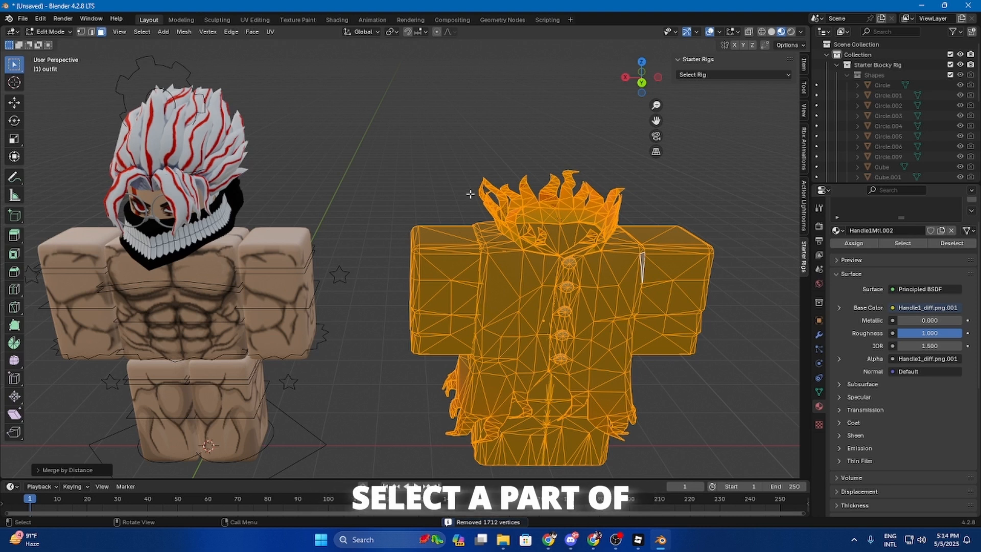
pyautogui.hotkey('alt', 'a')
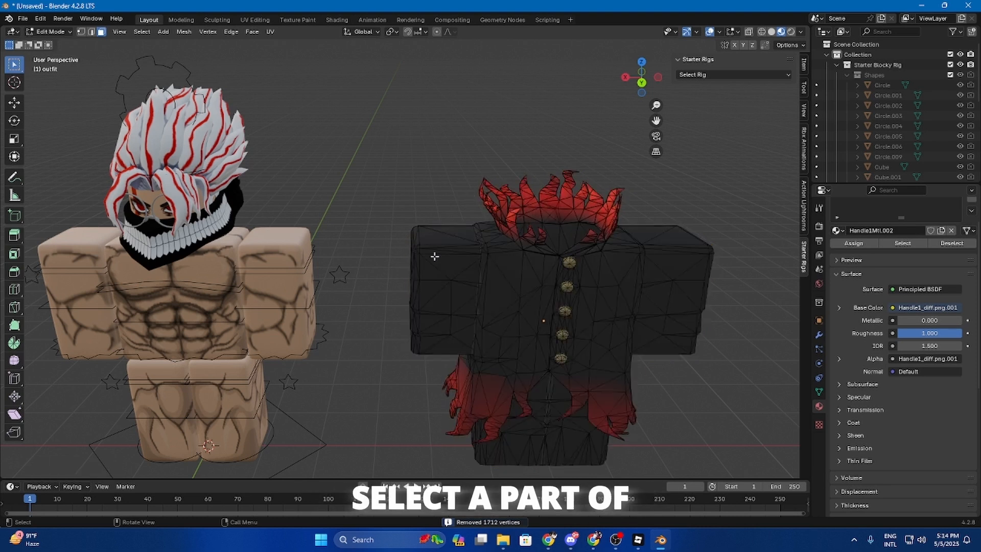
# Step: Separate each of the outfit's two arms into its own object, using each arm's linked geometry as the selection
pyautogui.click(436, 285)
pyautogui.press('l')
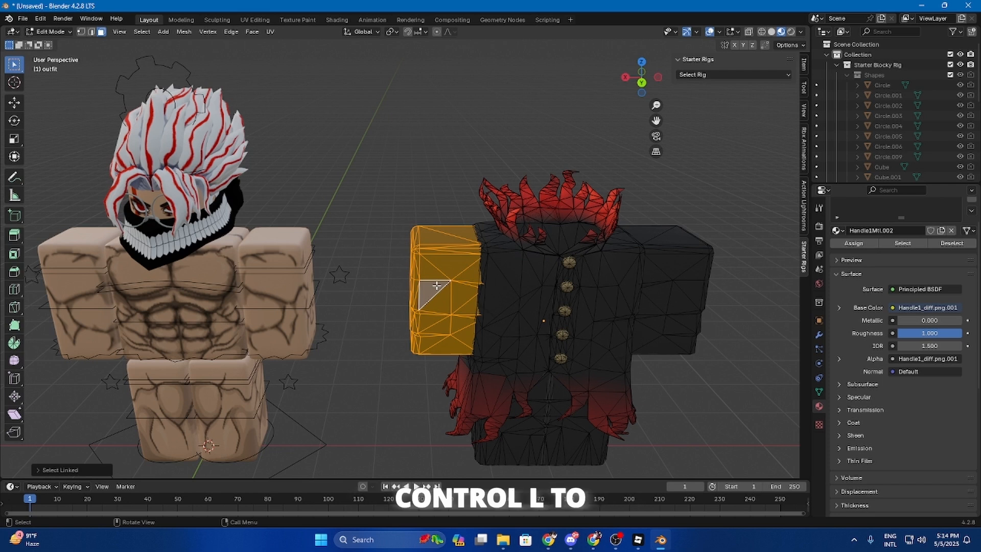
pyautogui.press('p')
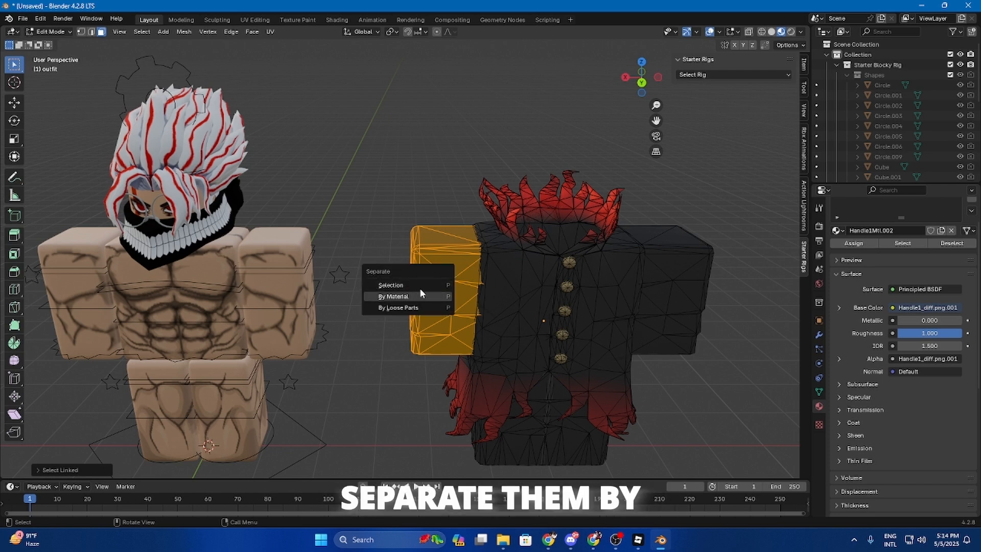
pyautogui.click(423, 286)
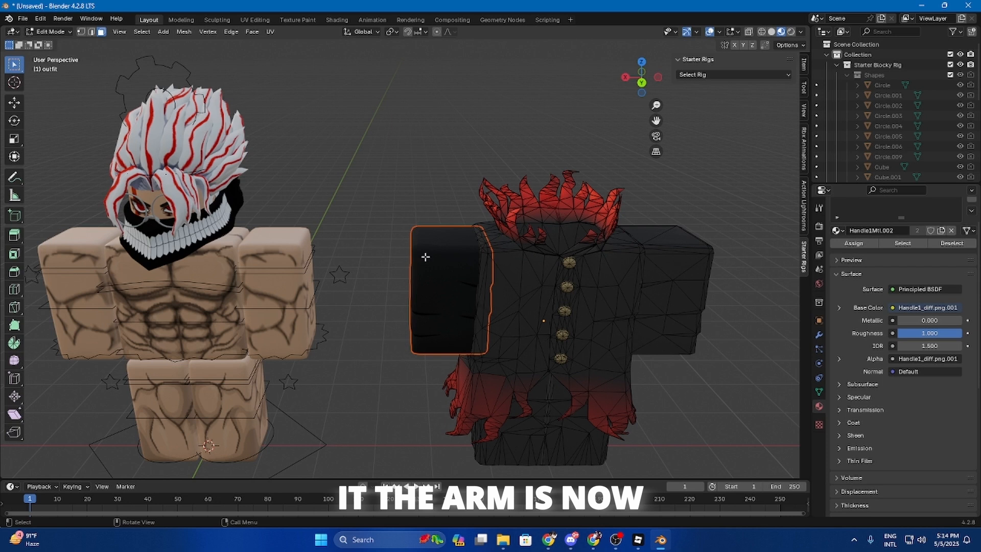
pyautogui.click(700, 292)
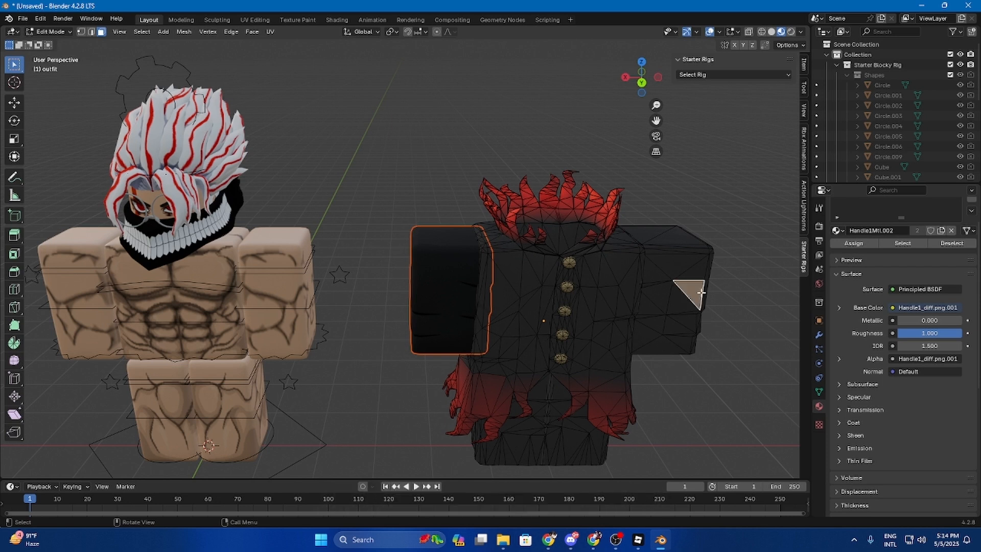
pyautogui.hotkey('ctrl', 'l')
pyautogui.press('p')
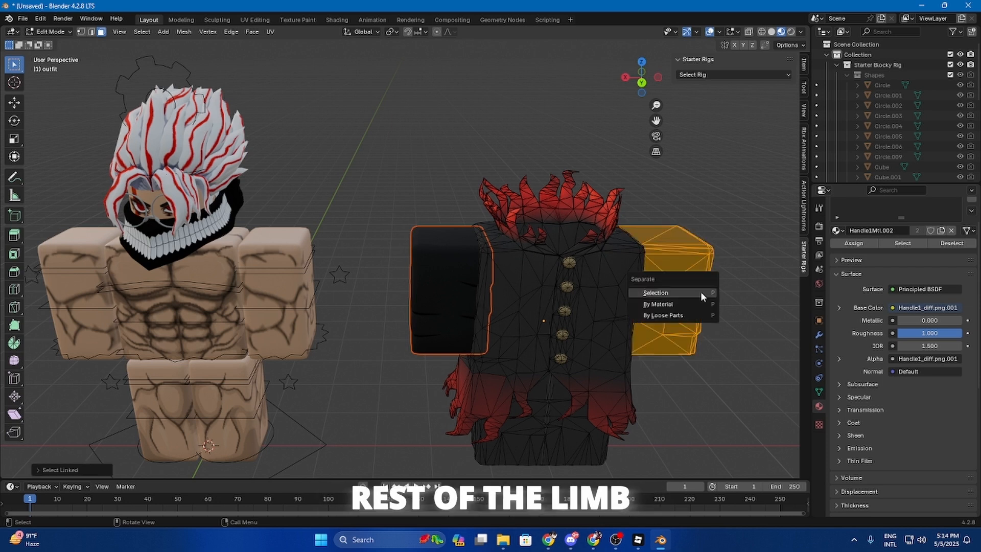
pyautogui.click(701, 292)
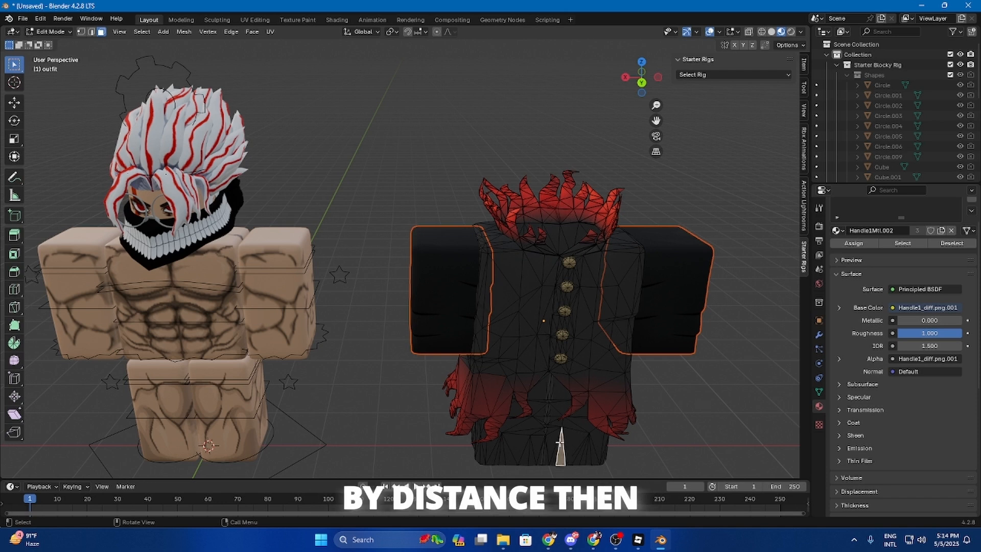
# Step: Separate each of the outfit's two legs into its own object by linked selection and return to Object Mode with nothing selected
pyautogui.click(560, 442)
pyautogui.hotkey('ctrl', 'l')
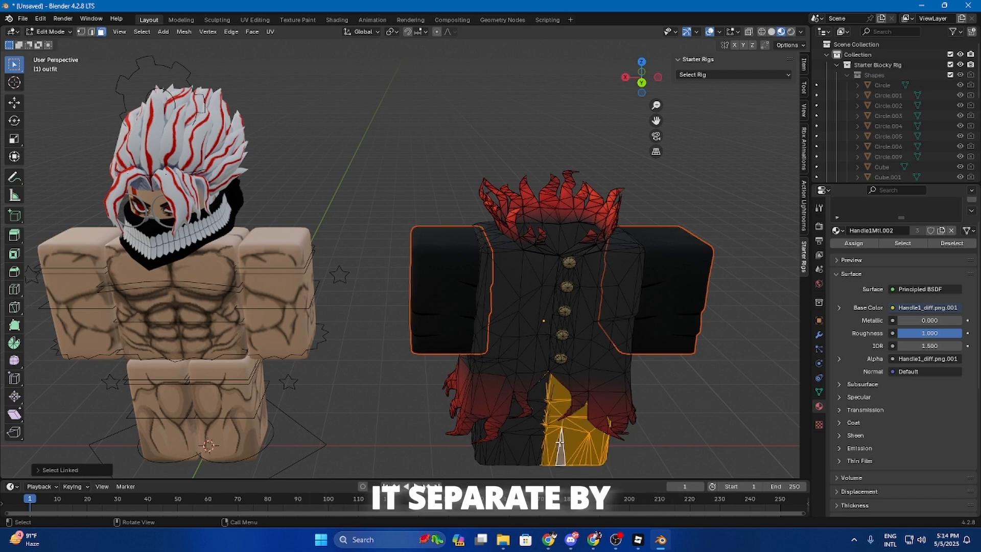
pyautogui.press('p')
pyautogui.click(528, 446)
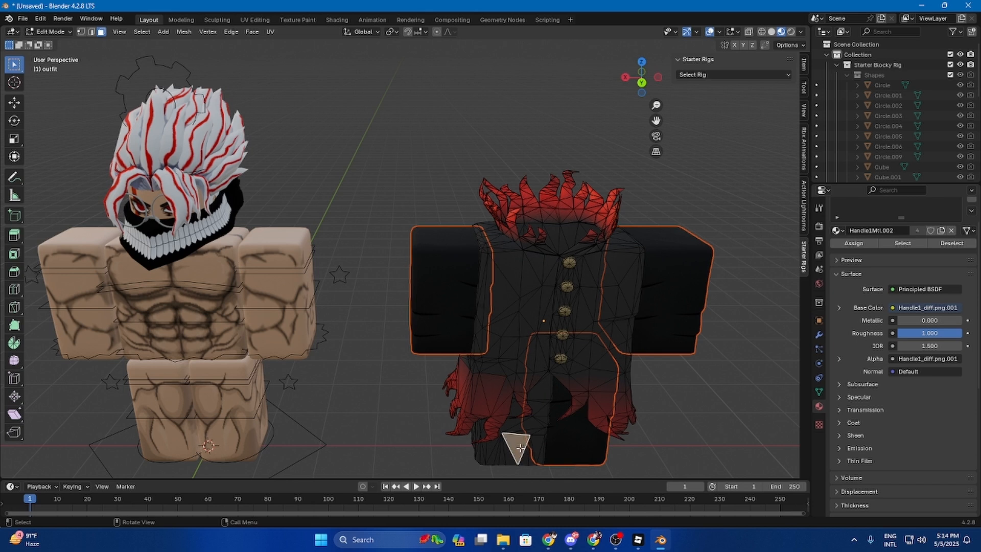
pyautogui.hotkey('ctrl', 'l')
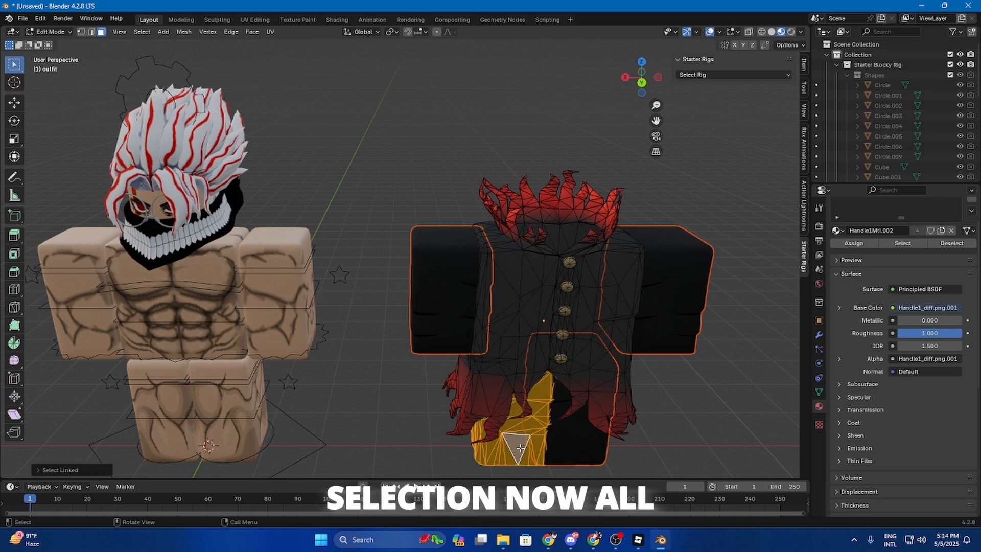
pyautogui.press('p')
pyautogui.click(520, 447)
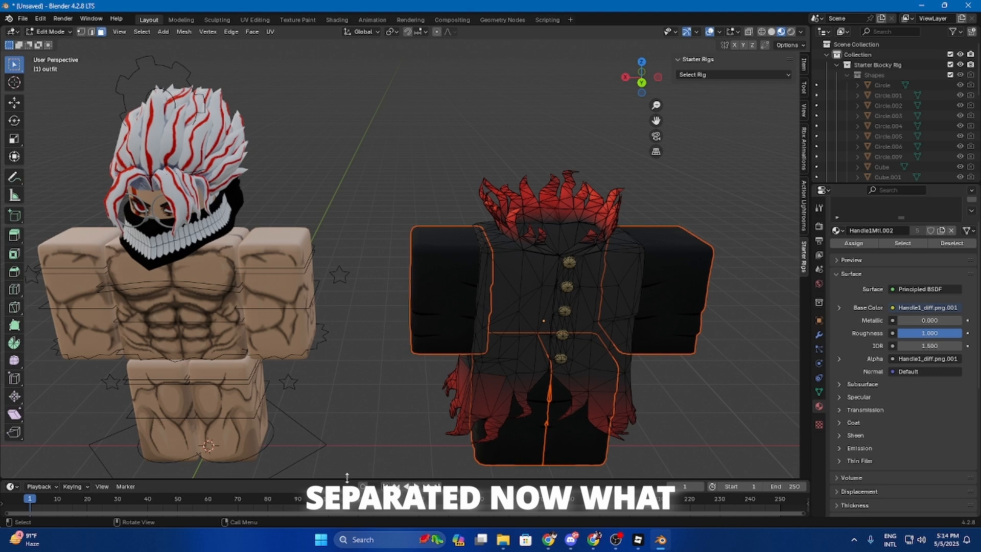
pyautogui.press('Tab')
pyautogui.click(406, 386)
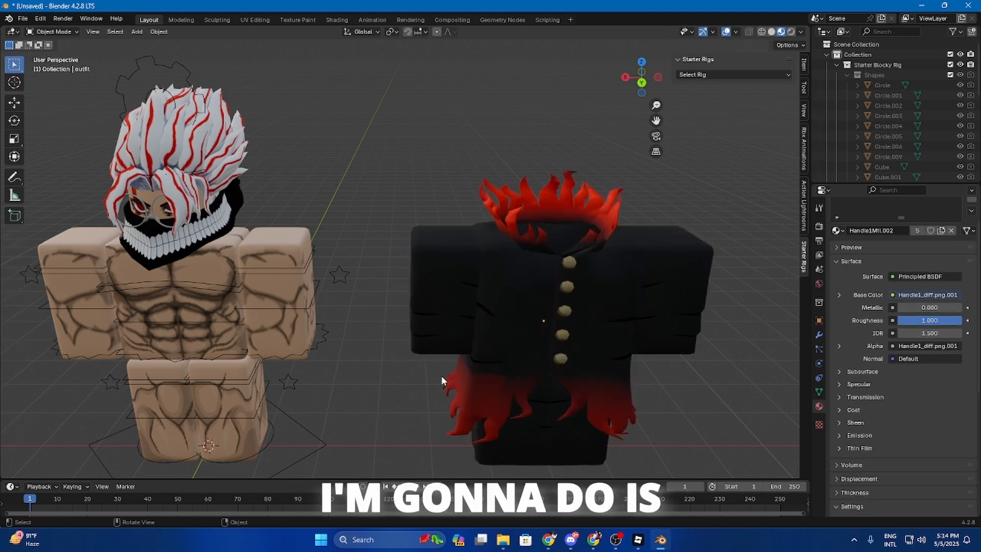
# Step: Move the separated outfit arm nearest the rig over to the rig's corresponding arm
pyautogui.click(452, 305)
pyautogui.press('g')
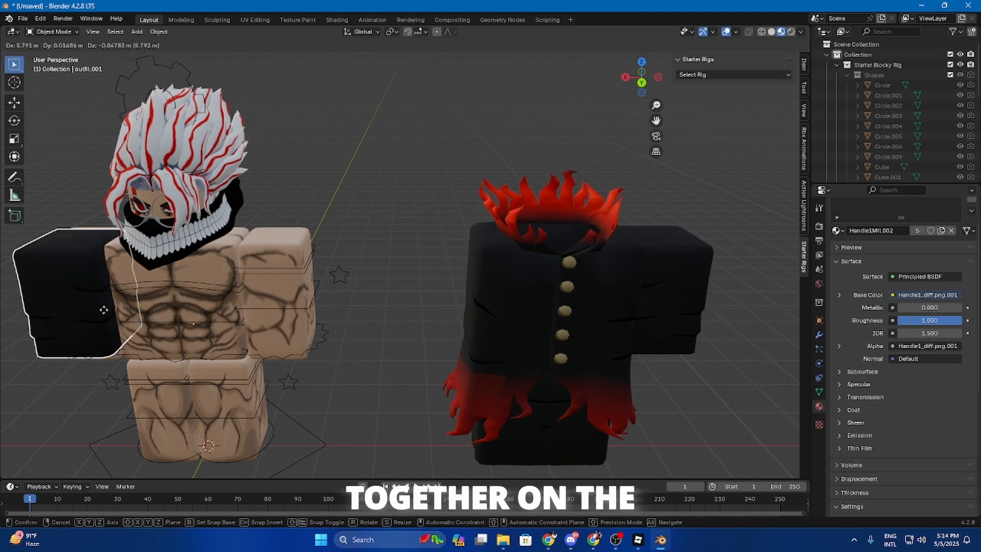
# Step: Move the outfit's right sleeve along X onto the rig's right arm, cancelling the earlier free move
pyautogui.rightClick(395, 296)
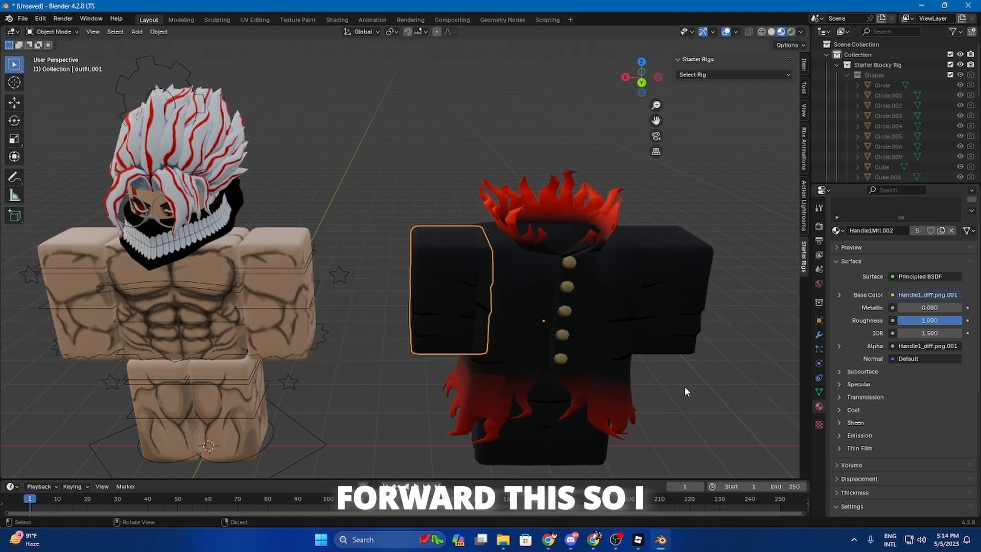
pyautogui.press('g')
pyautogui.press('x')
pyautogui.click(334, 407)
pyautogui.press('KP_Decimal')
pyautogui.moveTo(334, 408); pyautogui.dragTo(541, 291, button='middle')
# Step: Fine-tune the right sleeve's position along Y and X so that it wraps evenly around the rig's right arm
pyautogui.press('g')
pyautogui.press('y')
pyautogui.click(567, 312)
pyautogui.press('g')
pyautogui.press('x')
pyautogui.click(530, 334)
pyautogui.hotkey('shift', '`')
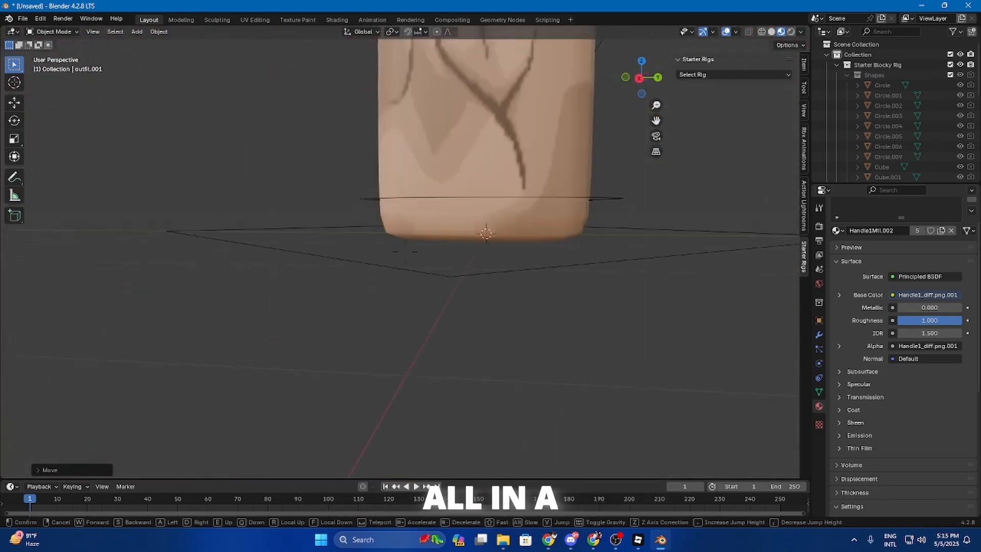
pyautogui.press('e')
pyautogui.click(451, 166)
pyautogui.press('g')
pyautogui.press('y')
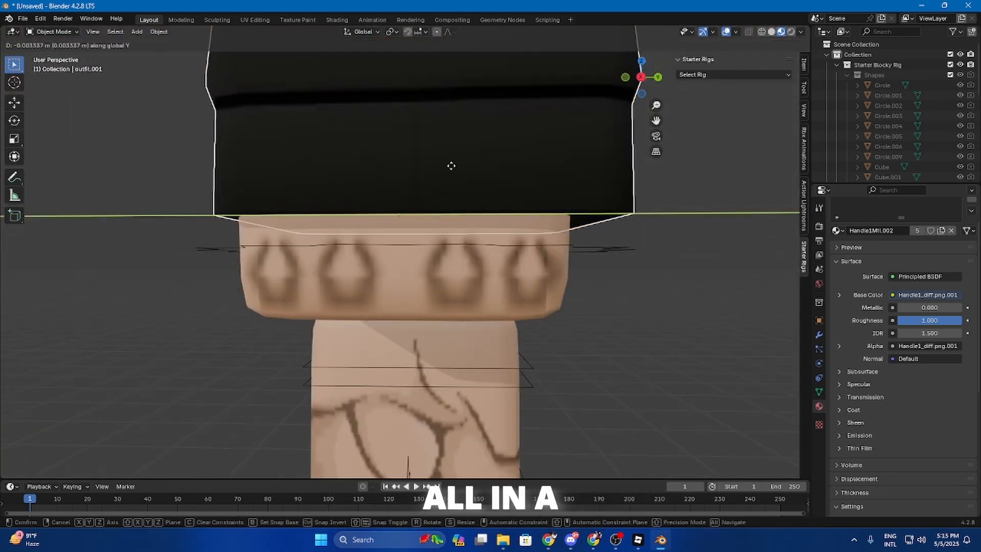
pyautogui.click(451, 167)
# Step: Move the outfit's left sleeve along X onto the rig's left arm
pyautogui.scroll(-10, 544, 265)
pyautogui.hotkey('shift', '`')
pyautogui.click(545, 265)
pyautogui.press('g')
pyautogui.press('x')
pyautogui.click(341, 221)
pyautogui.hotkey('shift', '`')
pyautogui.click(342, 221)
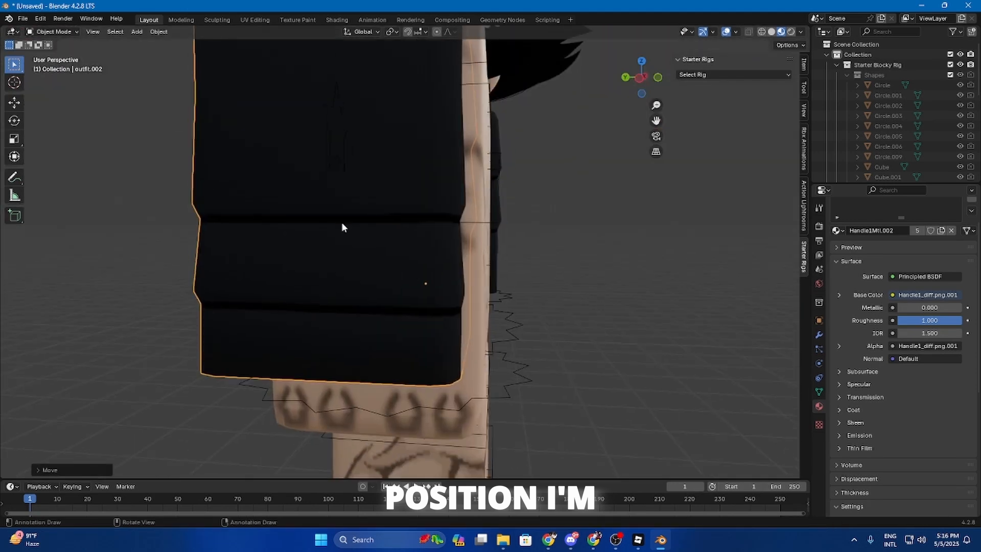
# Step: Align the left sleeve with the rig's left arm along Y and X
pyautogui.press('g')
pyautogui.press('y')
pyautogui.click(388, 222)
pyautogui.click(486, 180)
pyautogui.press('g')
pyautogui.press('x')
pyautogui.click(486, 179)
pyautogui.hotkey('shift', '`')
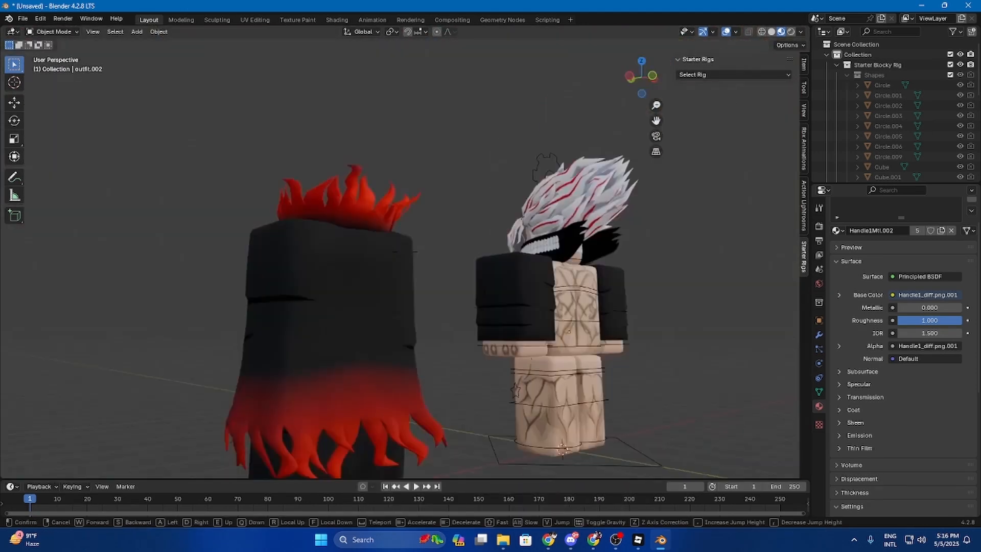
pyautogui.click(486, 179)
# Step: Move the trouser-leg pieces along X beside the rig, keeping the left piece clear of the rig's legs
pyautogui.click(403, 306)
pyautogui.press('g')
pyautogui.press('x')
pyautogui.click(334, 307)
pyautogui.press('g')
pyautogui.press('x')
pyautogui.click(449, 308)
pyautogui.click(254, 279)
pyautogui.press('g')
pyautogui.press('x')
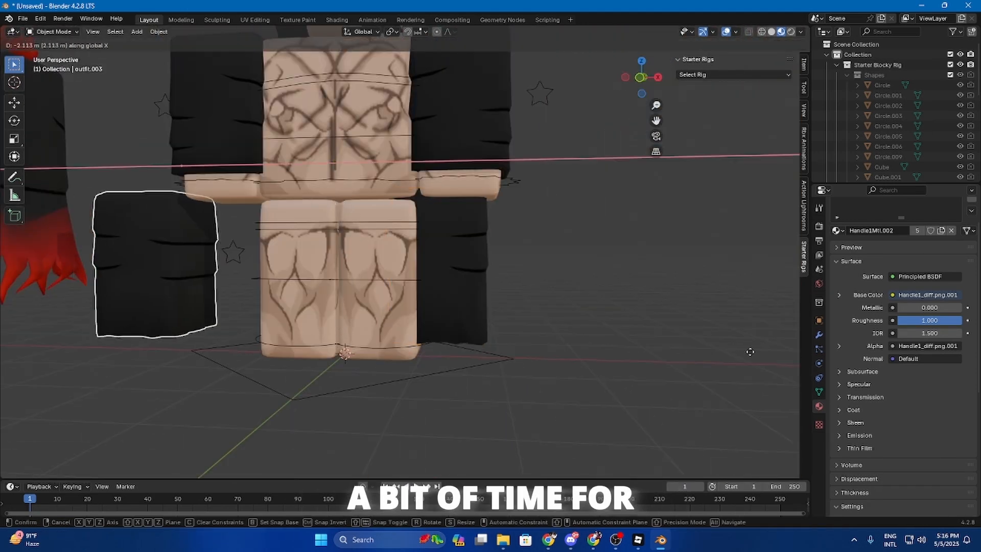
pyautogui.click(751, 350)
# Step: Move the right trouser leg along X and Y onto the rig's right leg
pyautogui.click(457, 271)
pyautogui.press('g')
pyautogui.press('x')
pyautogui.click(481, 265)
pyautogui.press('g')
pyautogui.press('y')
pyautogui.click(464, 281)
# Step: Centre the right trouser leg around the rig's right leg along X and Y, judging the fit from below
pyautogui.hotkey('shift', '`')
pyautogui.click(575, 271)
pyautogui.press('g')
pyautogui.press('x')
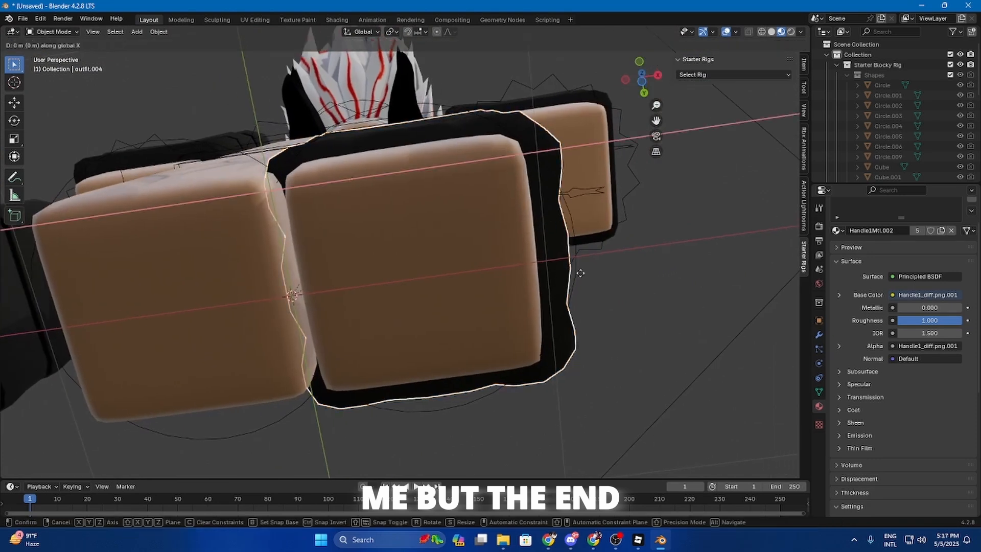
pyautogui.click(583, 273)
pyautogui.press('g')
pyautogui.press('y')
pyautogui.click(622, 296)
# Step: Refine the right trouser leg's fit along Y and adjust its height along Z
pyautogui.hotkey('shift', '`')
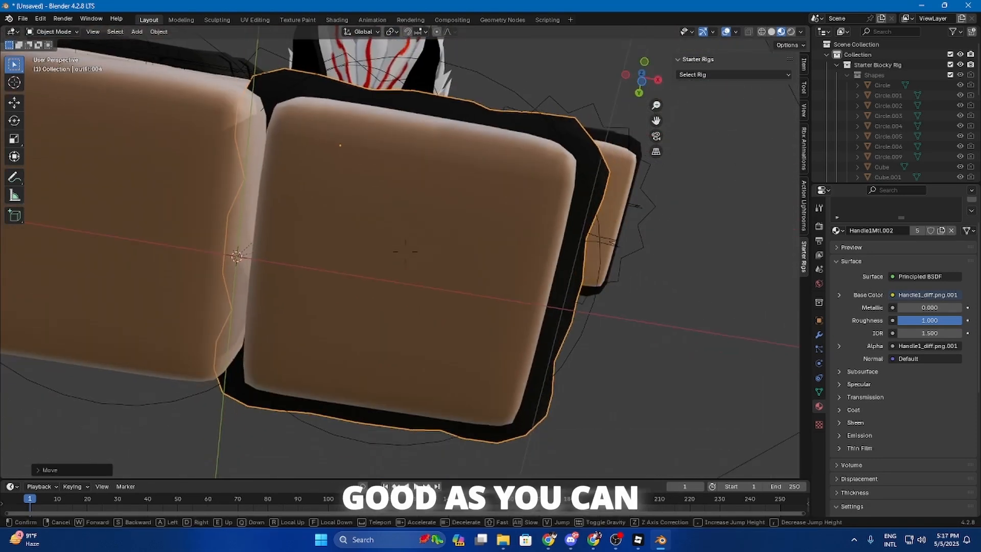
pyautogui.click(600, 322)
pyautogui.press('g')
pyautogui.press('y')
pyautogui.click(591, 333)
pyautogui.hotkey('shift', '`')
pyautogui.click(608, 352)
pyautogui.press('g')
pyautogui.press('z')
pyautogui.click(618, 359)
# Step: Move the left trouser leg along X onto the rig's left leg and match its height along Z
pyautogui.click(225, 270)
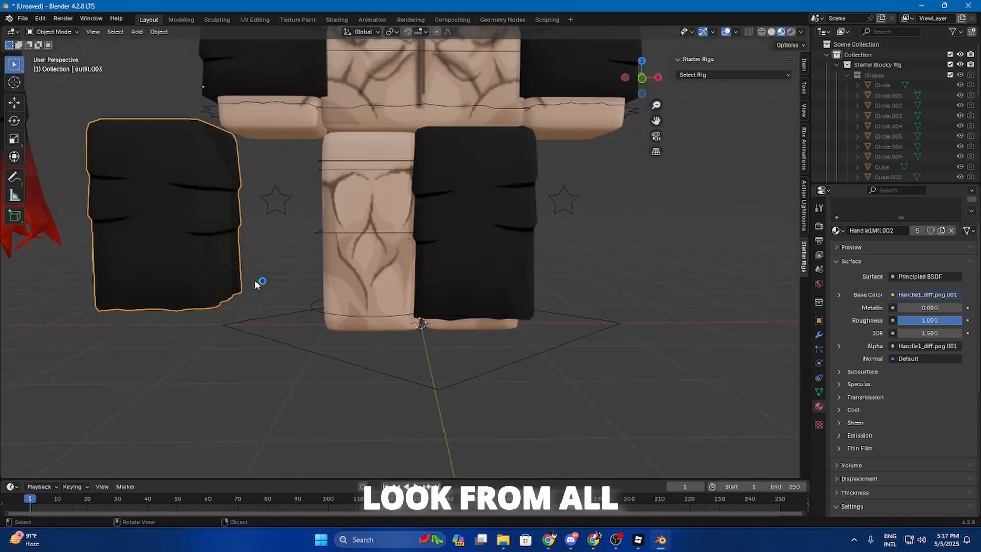
pyautogui.press('g')
pyautogui.press('x')
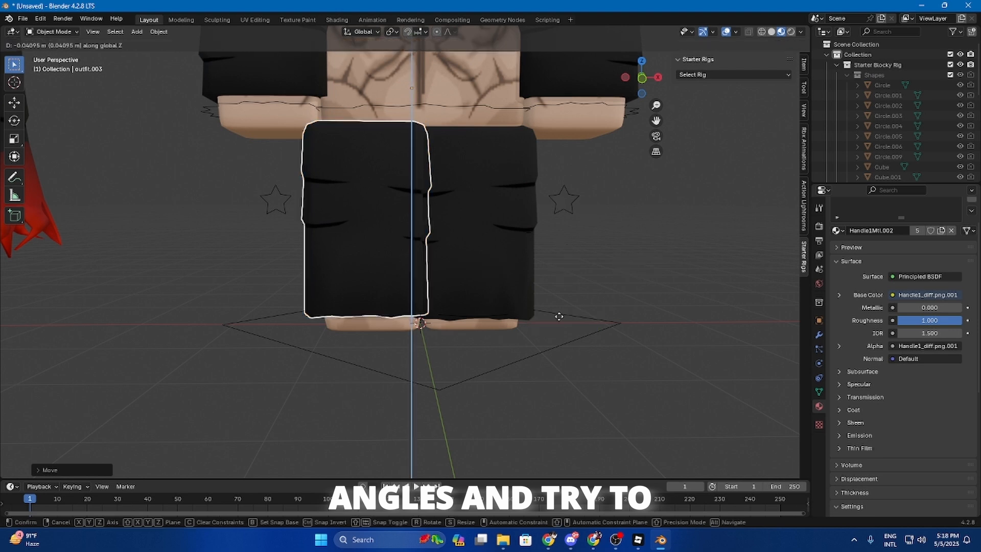
pyautogui.click(557, 315)
# Step: Adjust the left trouser leg along Y so that it surrounds the rig's left leg evenly
pyautogui.hotkey('shift', '`')
pyautogui.click(530, 377)
pyautogui.moveTo(526, 333); pyautogui.dragTo(476, 288, button='middle')
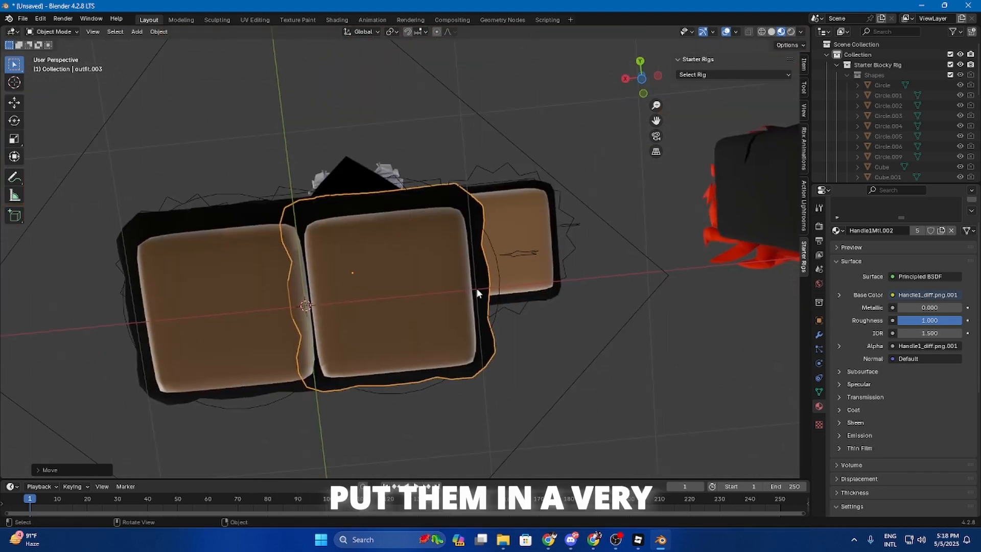
pyautogui.press('g')
pyautogui.press('y')
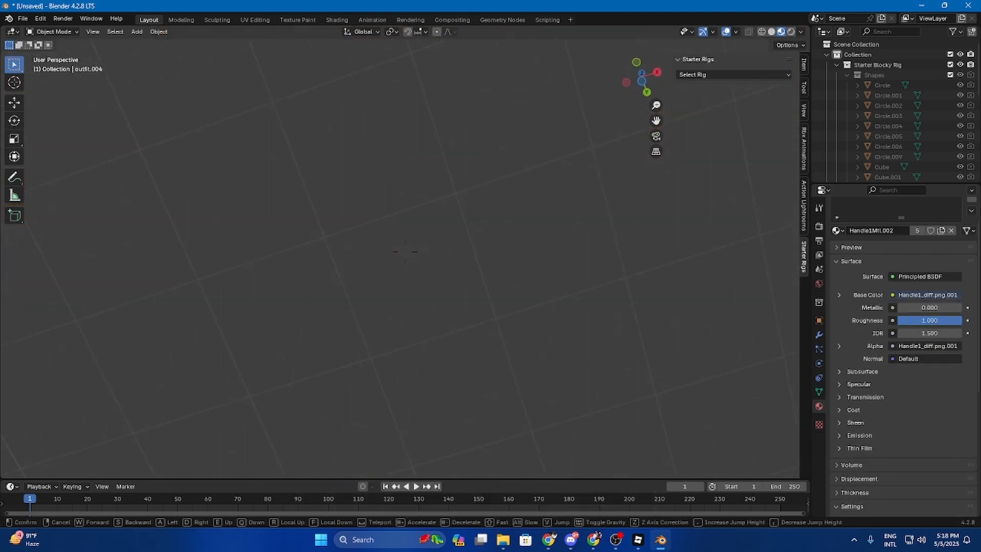
pyautogui.click(313, 251)
# Step: Position the jacket over the rig's torso, aligning it along Y
pyautogui.hotkey('shift', '`')
pyautogui.click(572, 245)
pyautogui.press('g')
pyautogui.press('y')
pyautogui.click(694, 316)
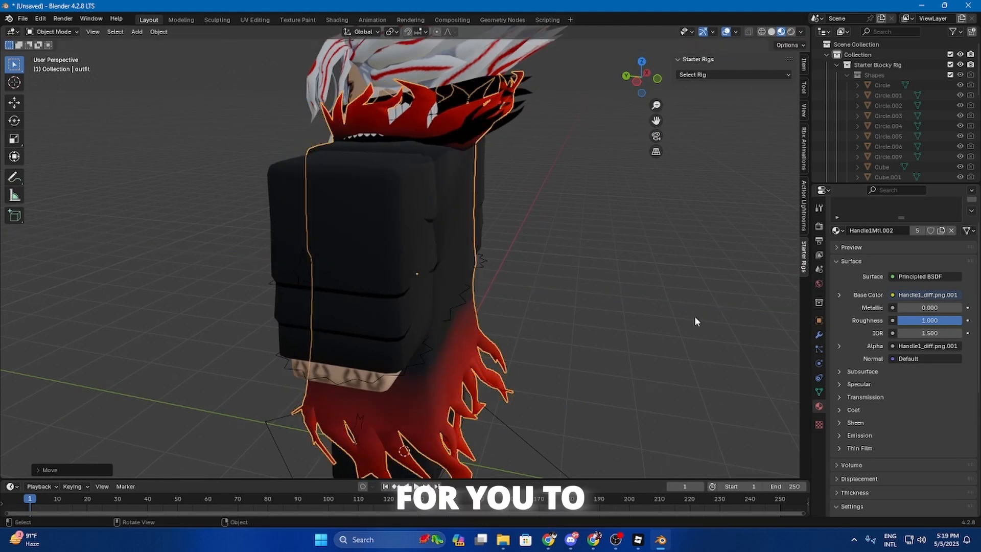
# Step: Scale the right sleeve down slightly for a closer fit on the arm
pyautogui.hotkey('shift', '`')
pyautogui.click(664, 332)
pyautogui.press('s')
pyautogui.click(327, 251)
pyautogui.press('s')
# Step: Scale the left sleeve and both trouser legs down slightly for a closer fit
pyautogui.click(577, 250)
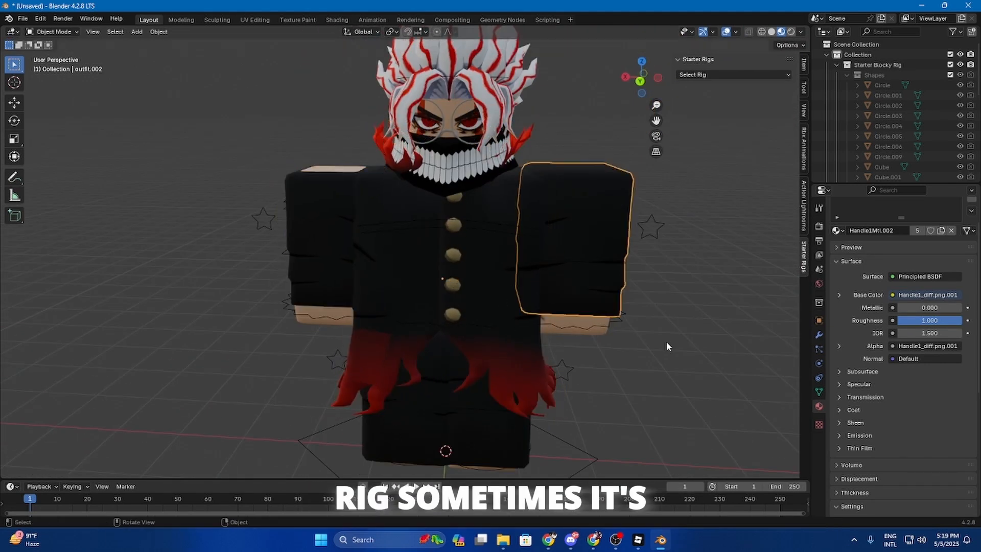
pyautogui.press('s')
pyautogui.click(493, 434)
pyautogui.press('s')
pyautogui.click(585, 439)
pyautogui.click(404, 429)
pyautogui.press('s')
pyautogui.click(582, 388)
pyautogui.click(573, 371)
# Step: Raise the right and left sleeves along Z so that they cover the rig's shoulders
pyautogui.click(321, 245)
pyautogui.press('g')
pyautogui.press('z')
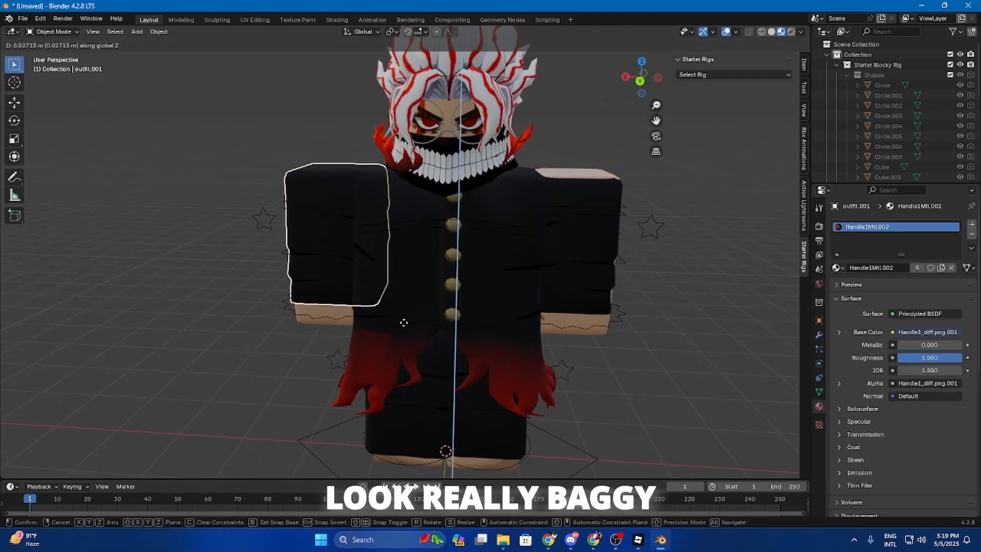
pyautogui.click(403, 321)
pyautogui.click(603, 304)
pyautogui.press('g')
pyautogui.press('z')
pyautogui.click(685, 329)
# Step: Scale the jacket up slightly and shift it to sit properly around the torso
pyautogui.click(501, 286)
pyautogui.press('s')
pyautogui.click(584, 342)
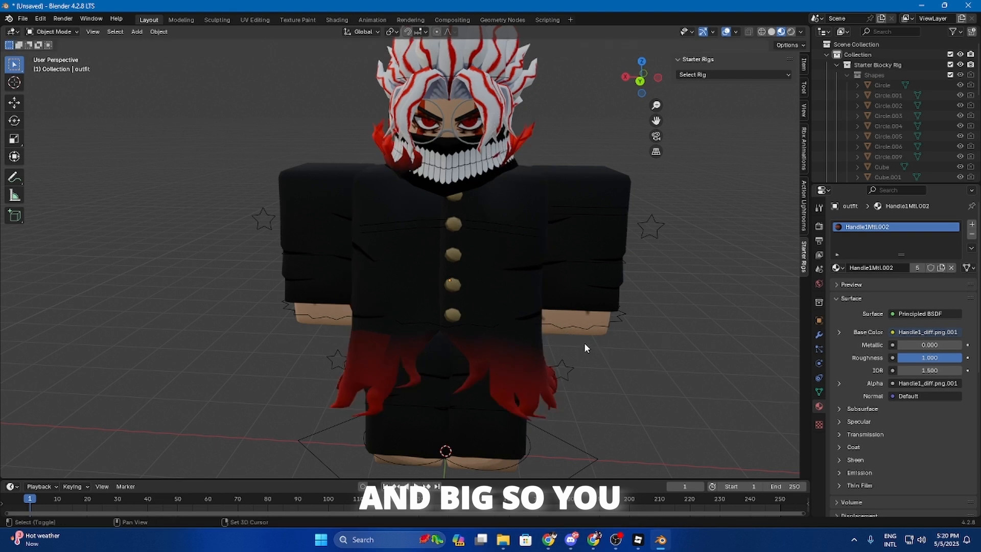
pyautogui.hotkey('shift', '`')
pyautogui.click(416, 250)
pyautogui.hotkey('shift', '`')
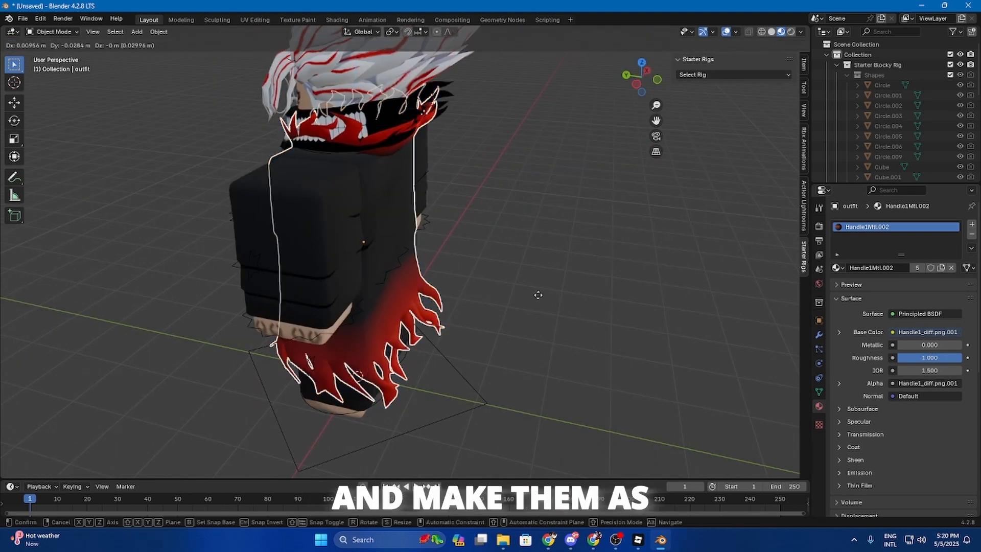
pyautogui.click(341, 396)
# Step: Rescale the right trouser leg and shift it along X to centre it on the right leg
pyautogui.hotkey('shift', '`')
pyautogui.click(301, 285)
pyautogui.click(302, 285)
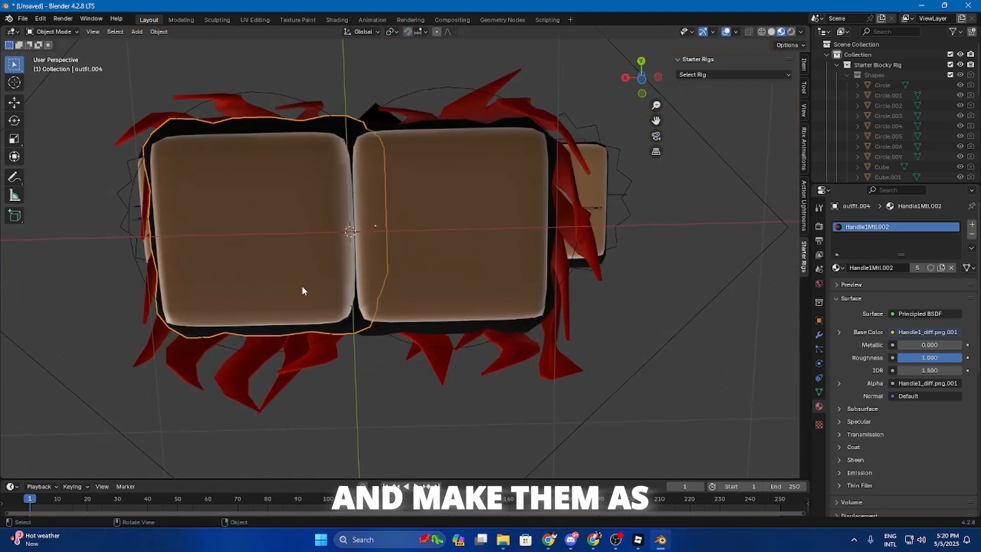
pyautogui.press('s')
pyautogui.click(495, 389)
pyautogui.press('g')
pyautogui.press('x')
pyautogui.click(479, 387)
# Step: Shift the left trouser leg along X to centre it on the rig's left leg
pyautogui.click(513, 329)
pyautogui.click(514, 328)
pyautogui.press('g')
pyautogui.press('x')
pyautogui.click(617, 398)
# Step: Check the fitted outfit from the front and identify the rig's arms and the leg pieces by selecting them
pyautogui.hotkey('shift', '`')
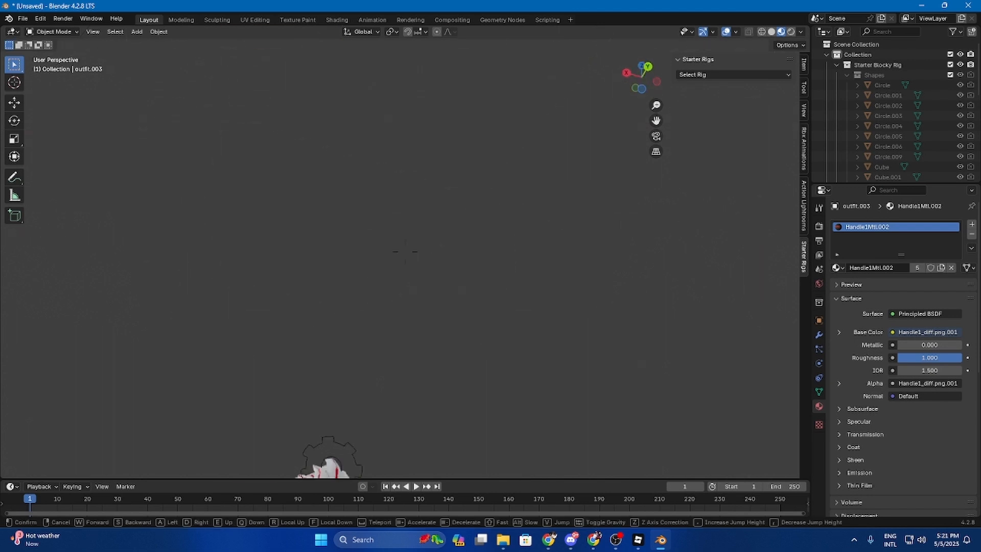
pyautogui.press('w')
pyautogui.press('s')
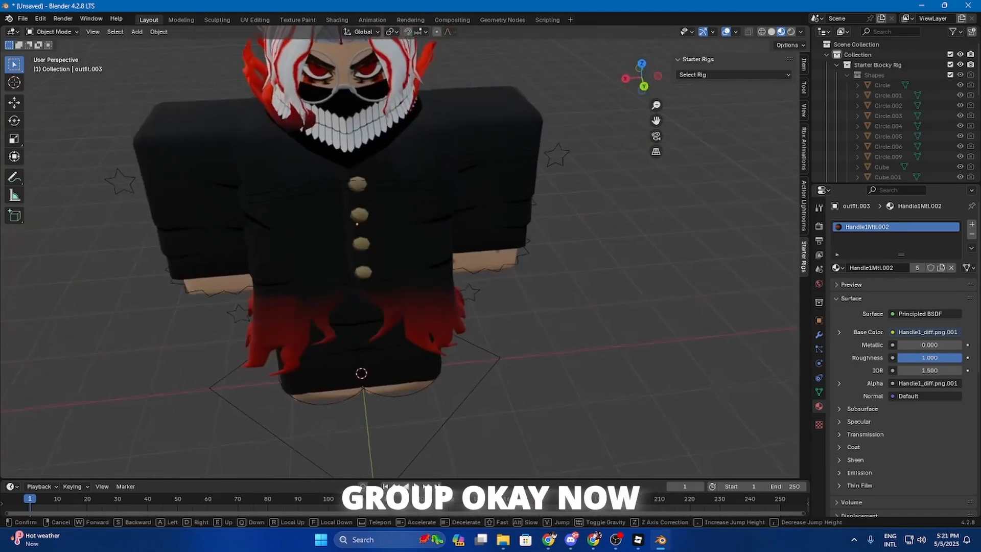
pyautogui.press('s')
pyautogui.press('w')
pyautogui.click(323, 312)
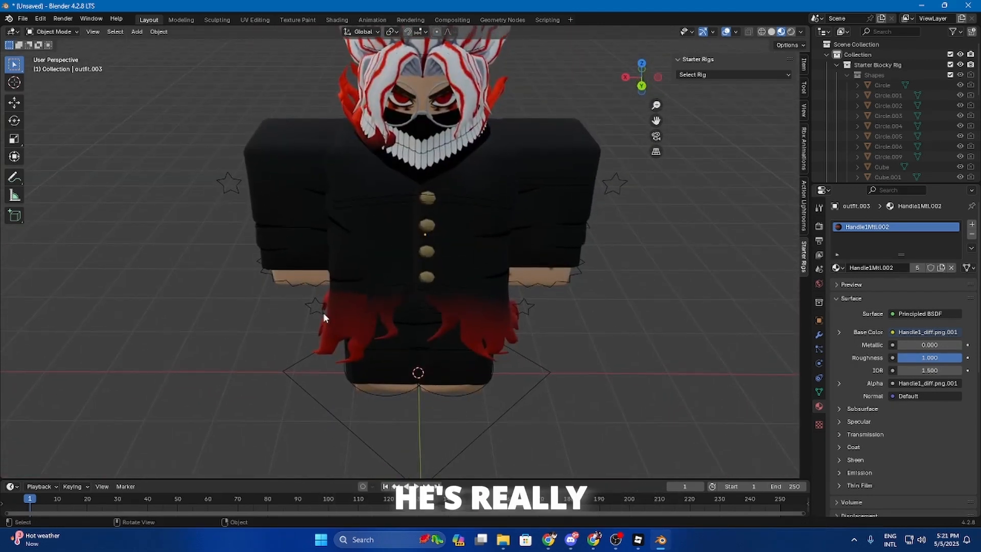
pyautogui.click(313, 281)
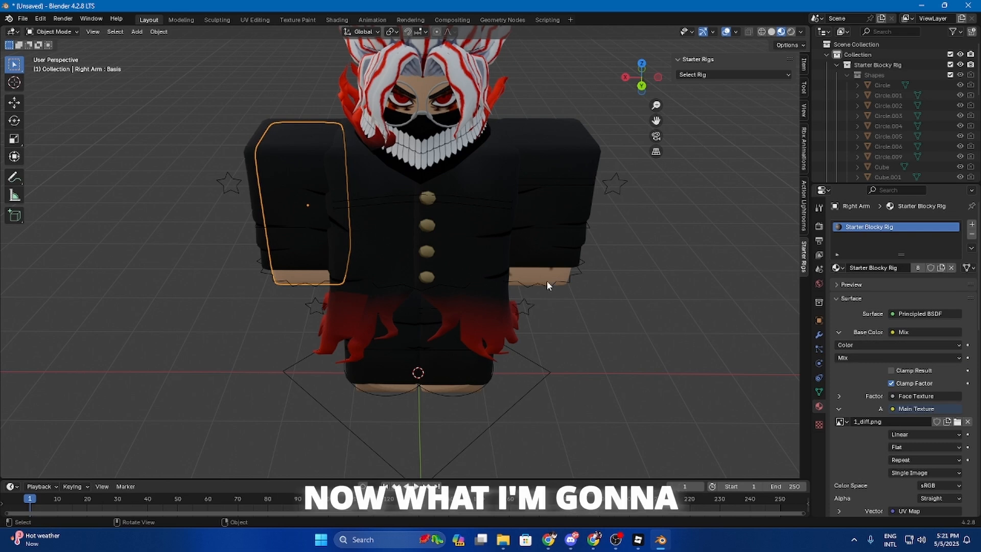
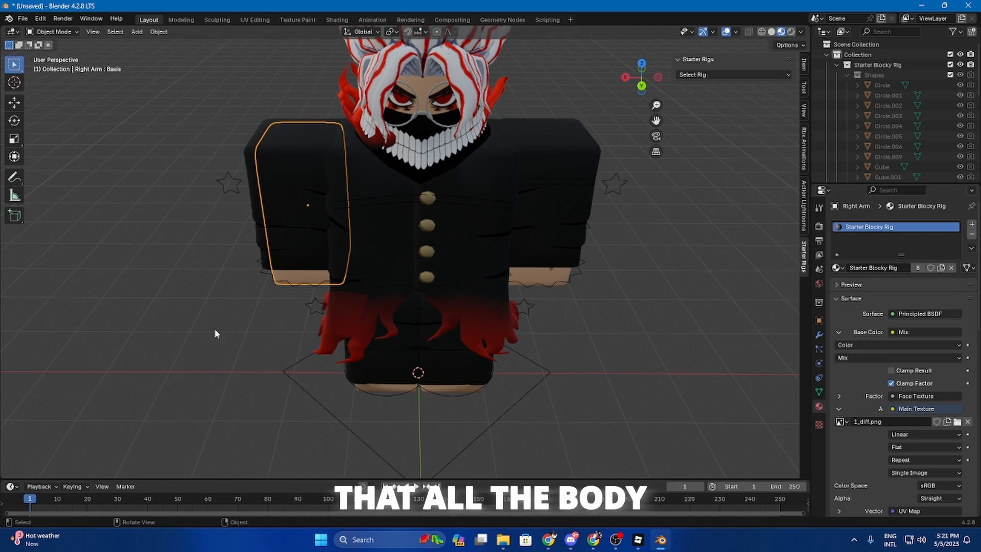
pyautogui.click(556, 282)
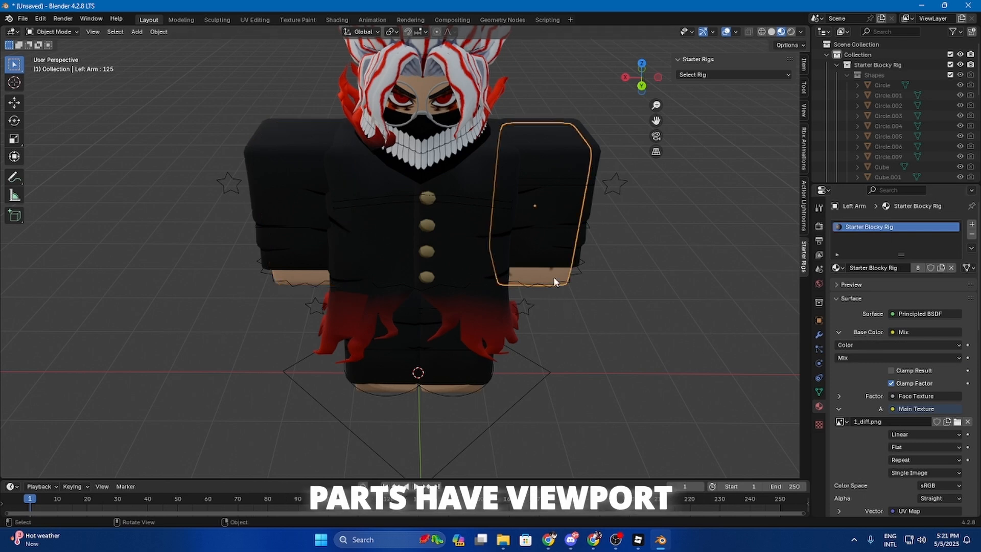
pyautogui.click(449, 387)
pyautogui.click(387, 389)
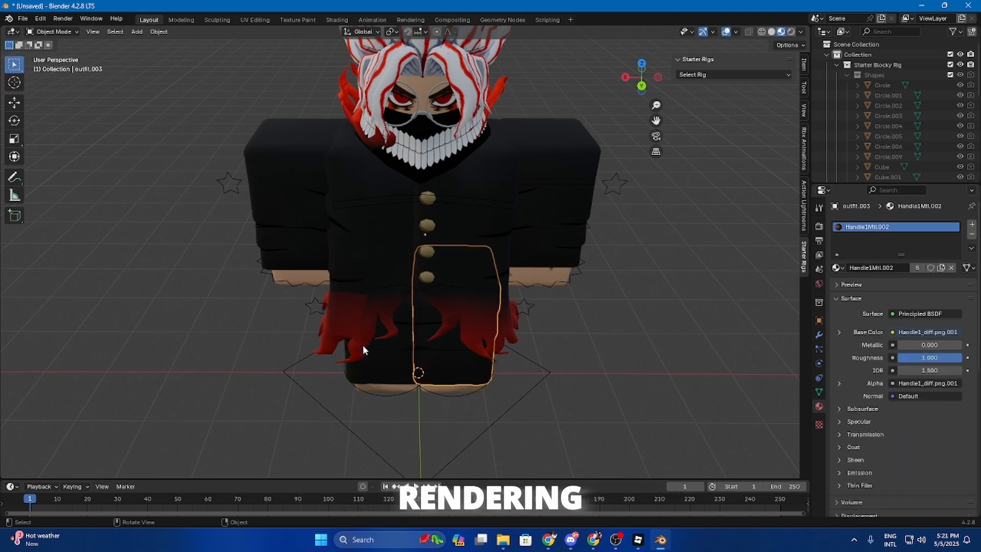
pyautogui.click(284, 275)
pyautogui.click(602, 344)
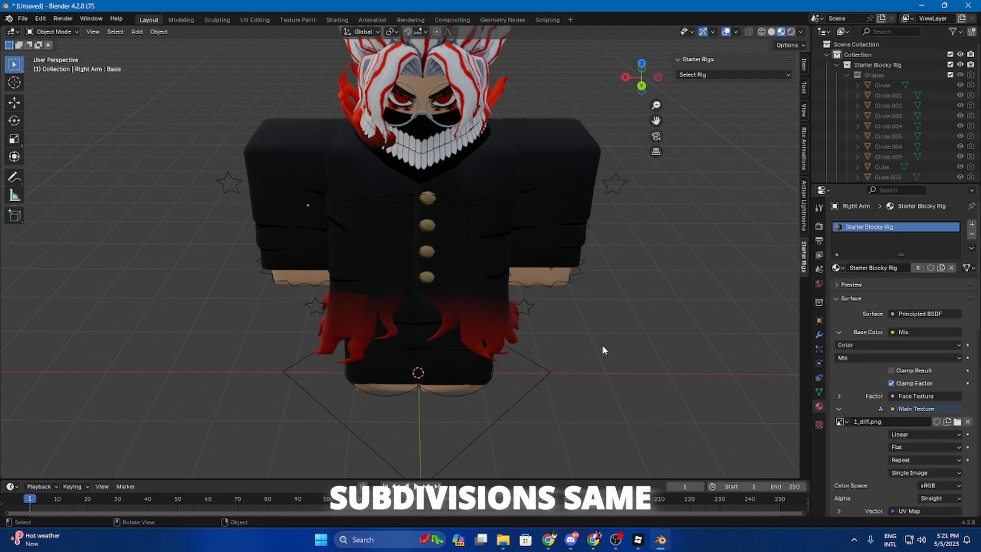
pyautogui.click(539, 278)
pyautogui.click(585, 290)
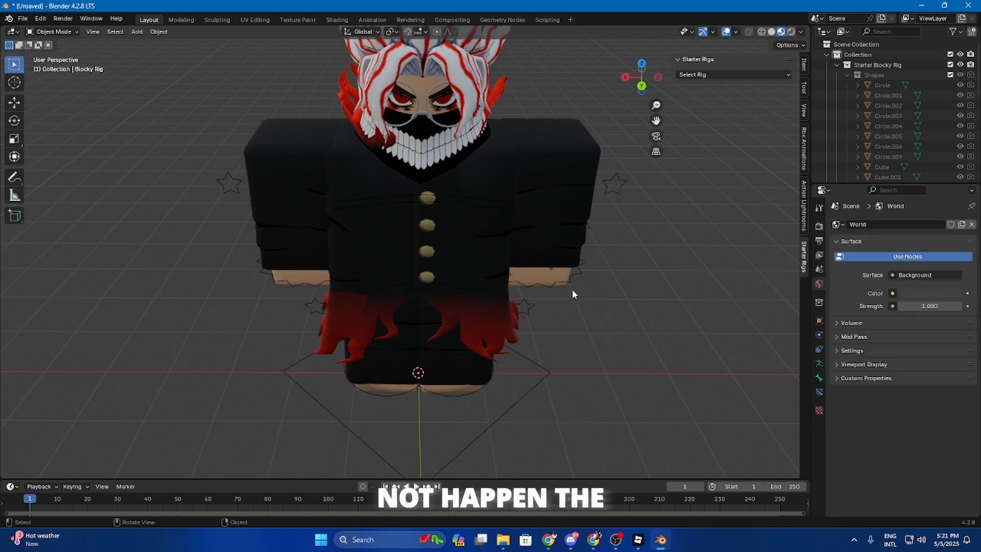
# Step: Show the Subdivision modifier settings of the rig's right arm
pyautogui.click(301, 276)
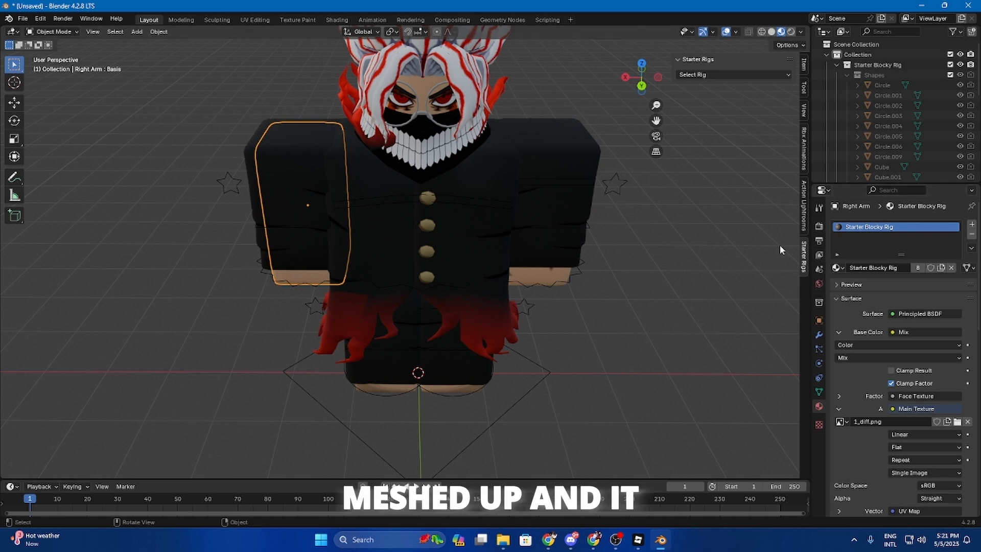
pyautogui.click(819, 228)
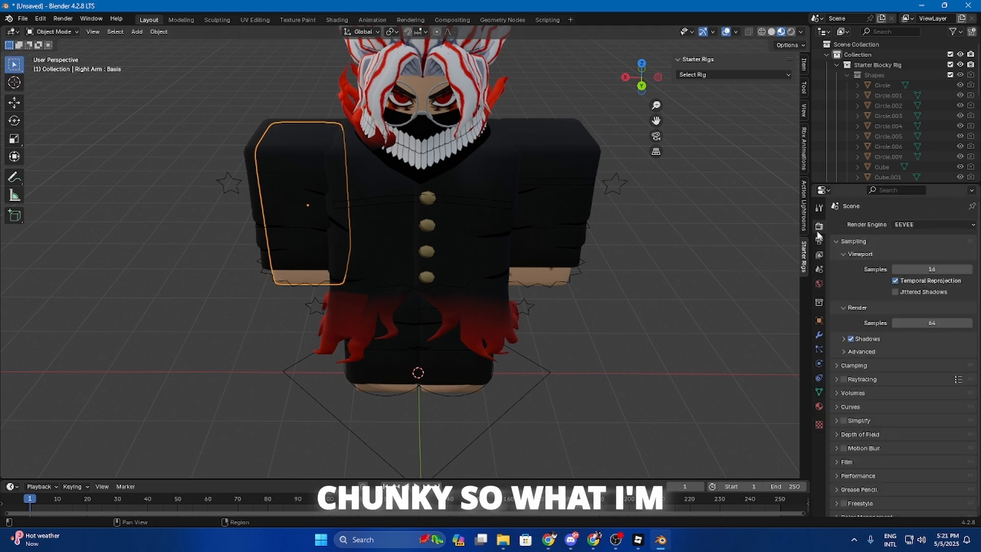
pyautogui.click(819, 336)
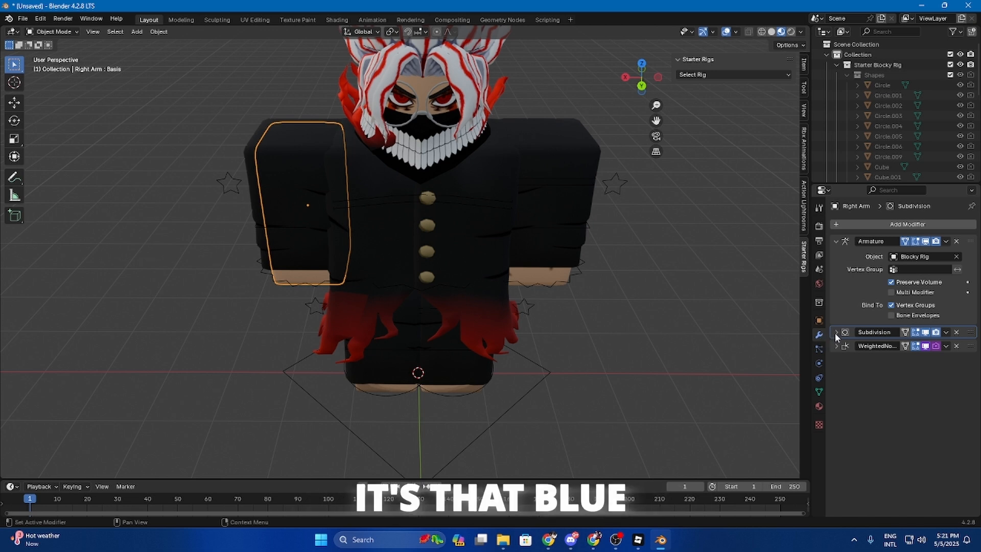
pyautogui.click(836, 332)
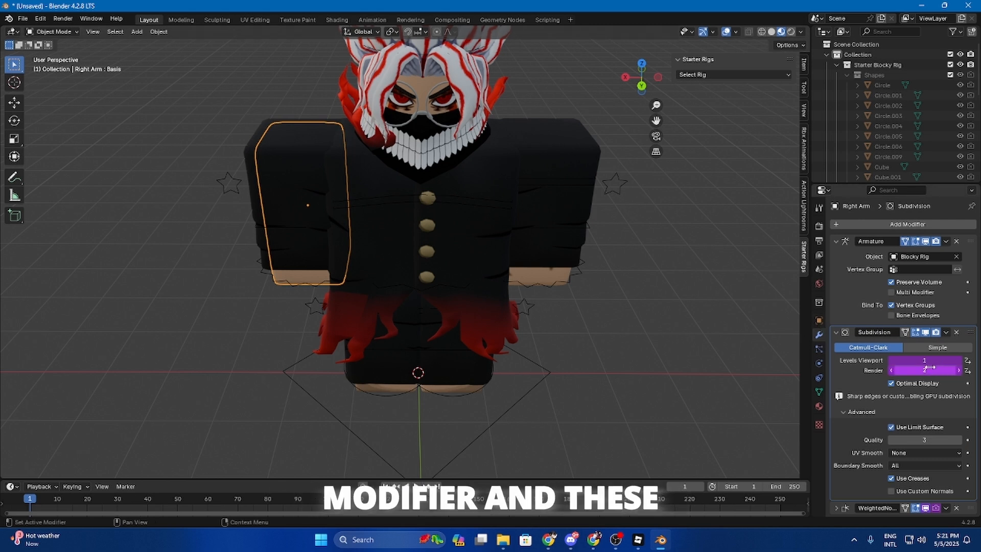
pyautogui.click(832, 330)
pyautogui.click(833, 331)
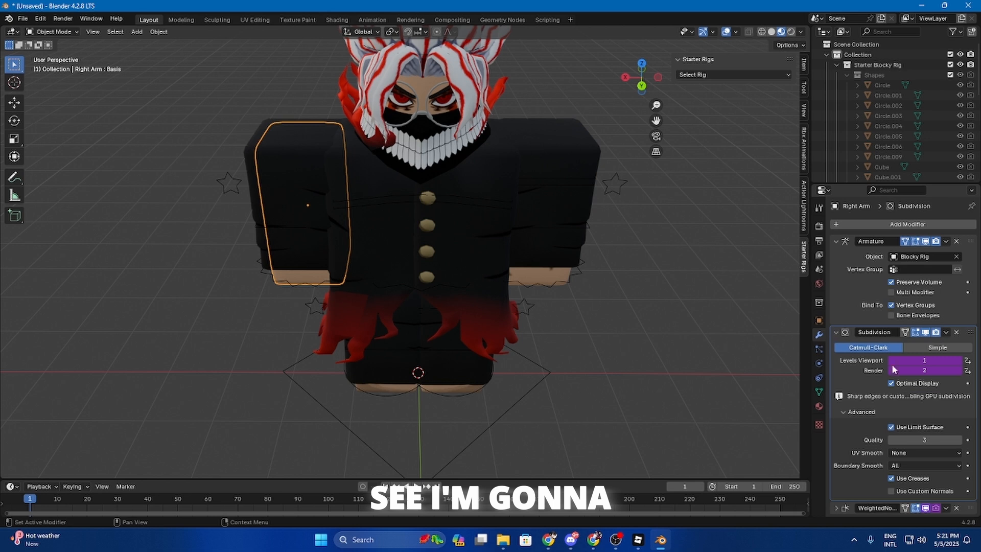
# Step: Delete the drivers on the right arm's viewport and render subdivision levels, and set the viewport level to 2
pyautogui.rightClick(929, 357)
pyautogui.click(928, 356)
pyautogui.rightClick(945, 370)
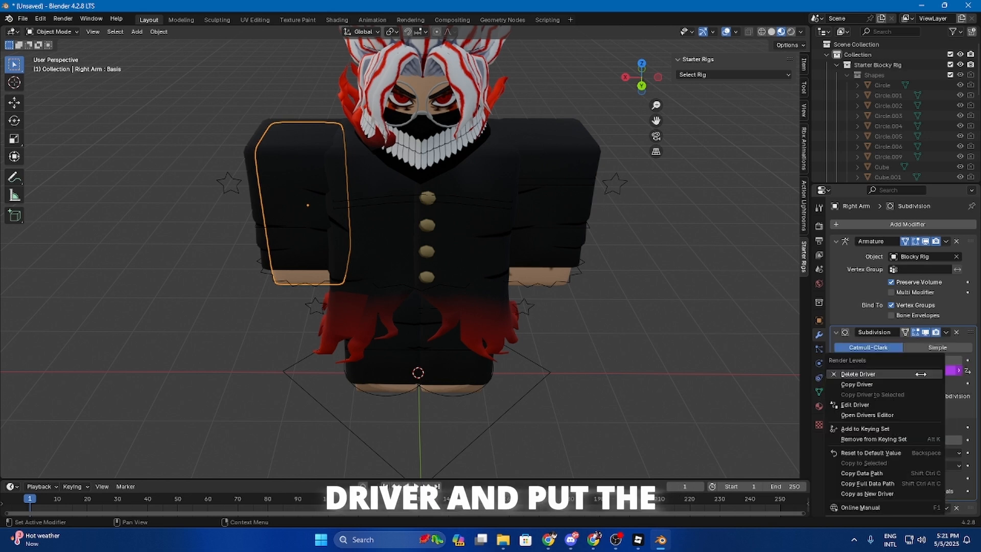
pyautogui.click(944, 373)
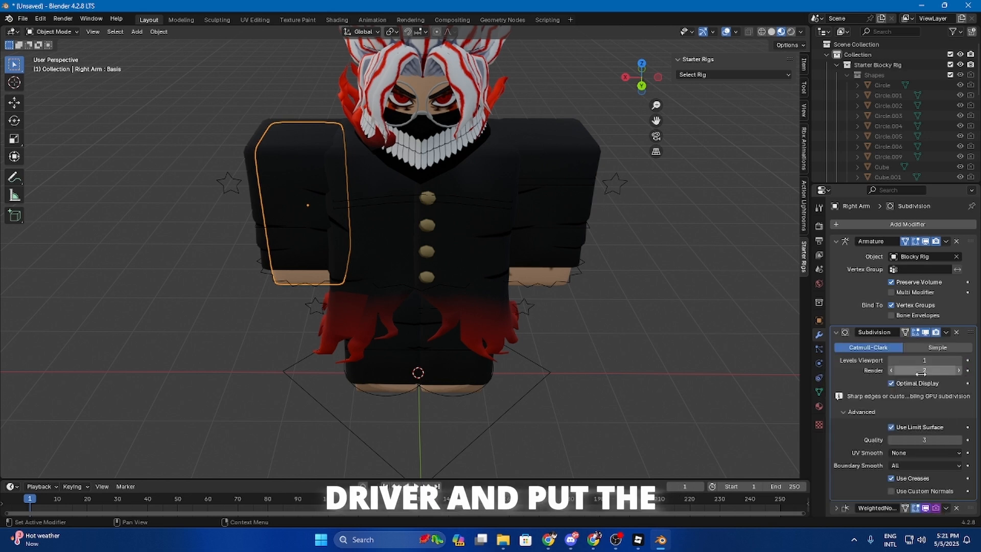
pyautogui.click(958, 360)
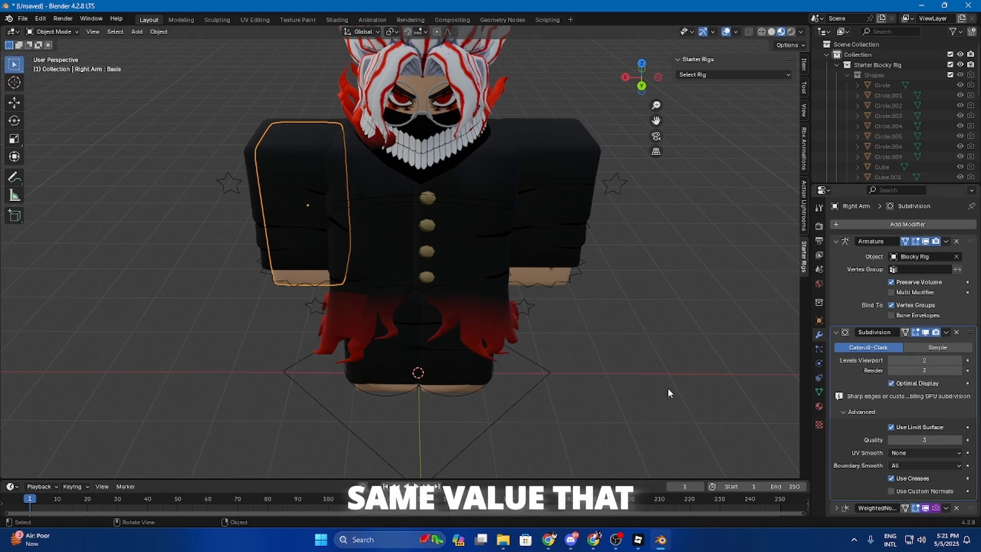
# Step: Delete the drivers on the left arm's viewport and render subdivision levels, and set its viewport level to 2
pyautogui.click(602, 336)
pyautogui.click(538, 277)
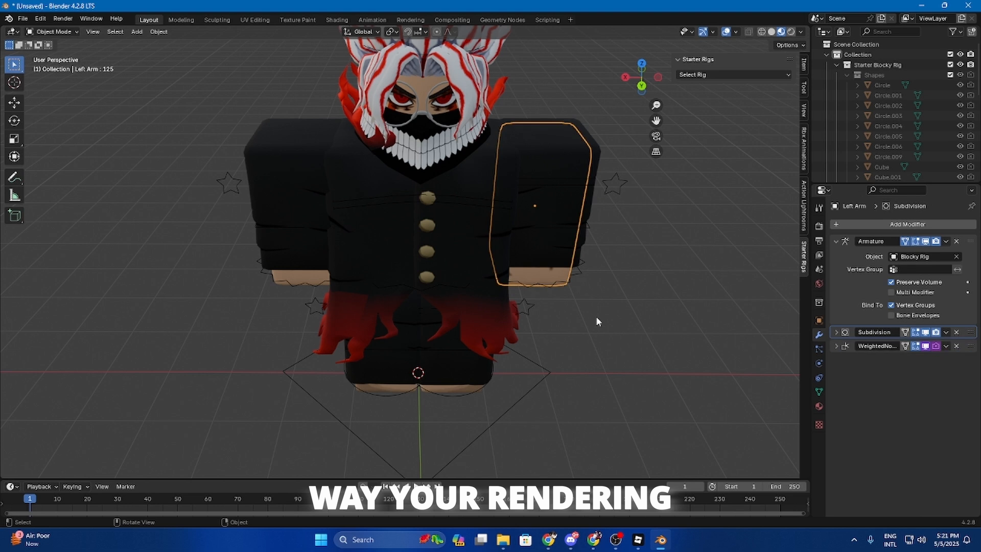
pyautogui.click(835, 332)
pyautogui.rightClick(897, 359)
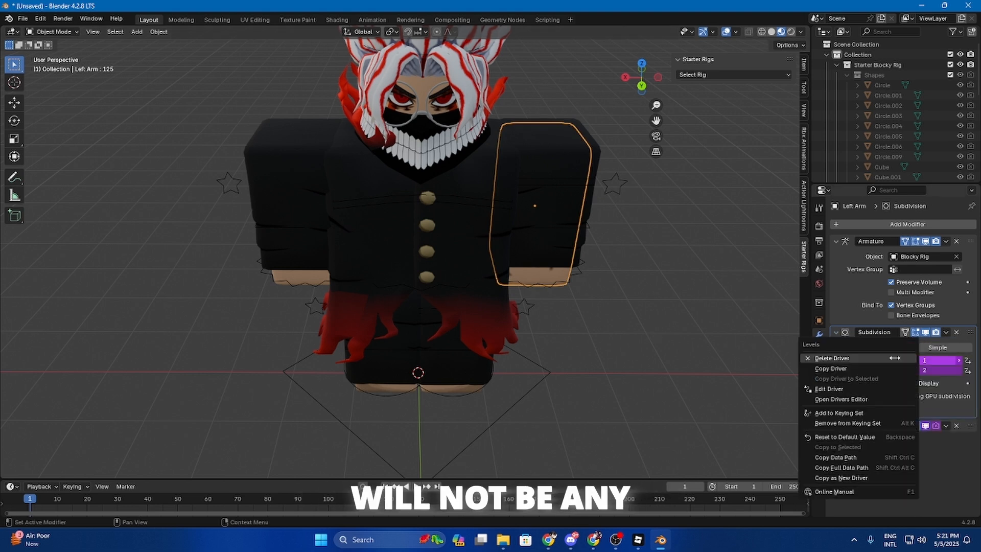
pyautogui.click(896, 359)
pyautogui.rightClick(913, 369)
pyautogui.click(913, 368)
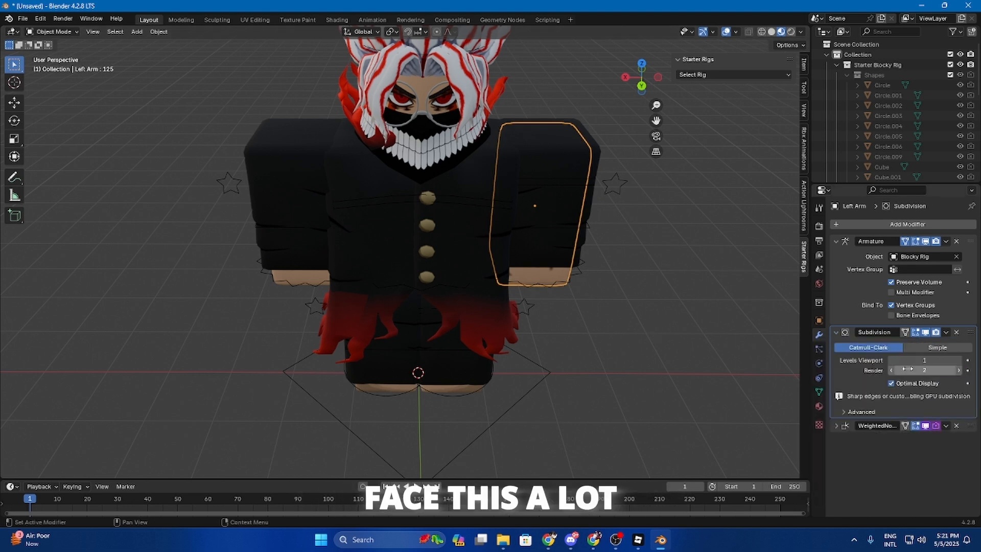
pyautogui.click(958, 360)
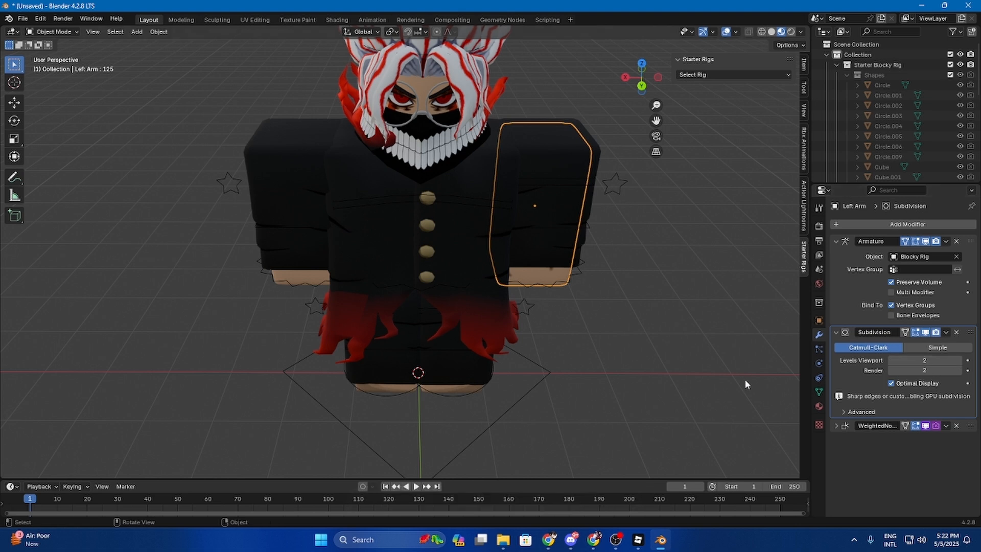
# Step: Delete the drivers on the left leg's viewport and render subdivision levels, and set its viewport level to 2
pyautogui.click(681, 359)
pyautogui.click(453, 389)
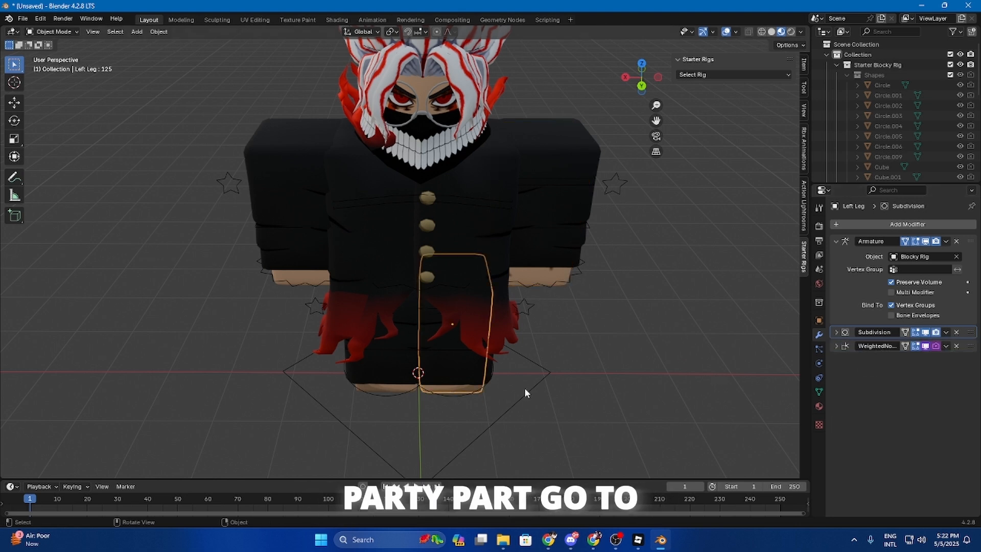
pyautogui.click(836, 333)
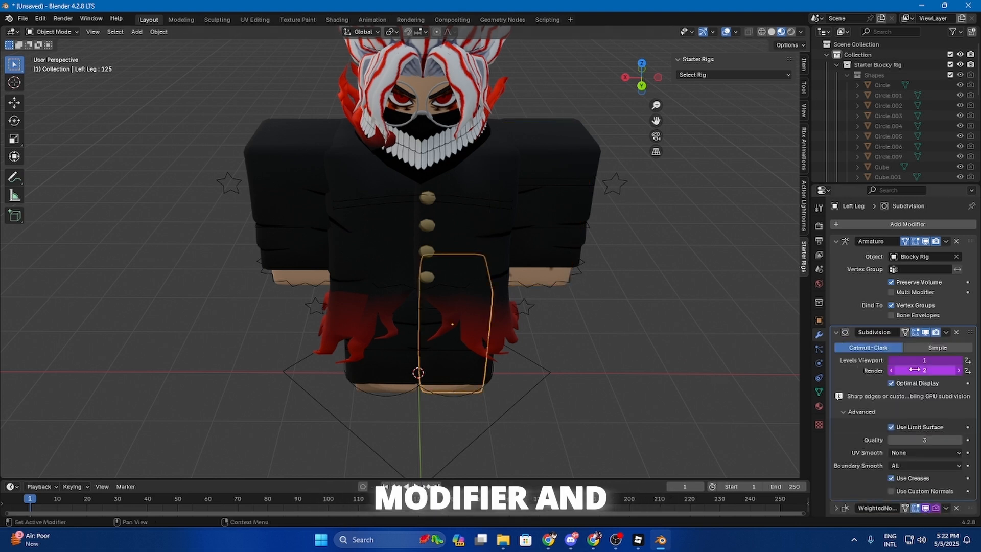
pyautogui.rightClick(944, 360)
pyautogui.click(935, 362)
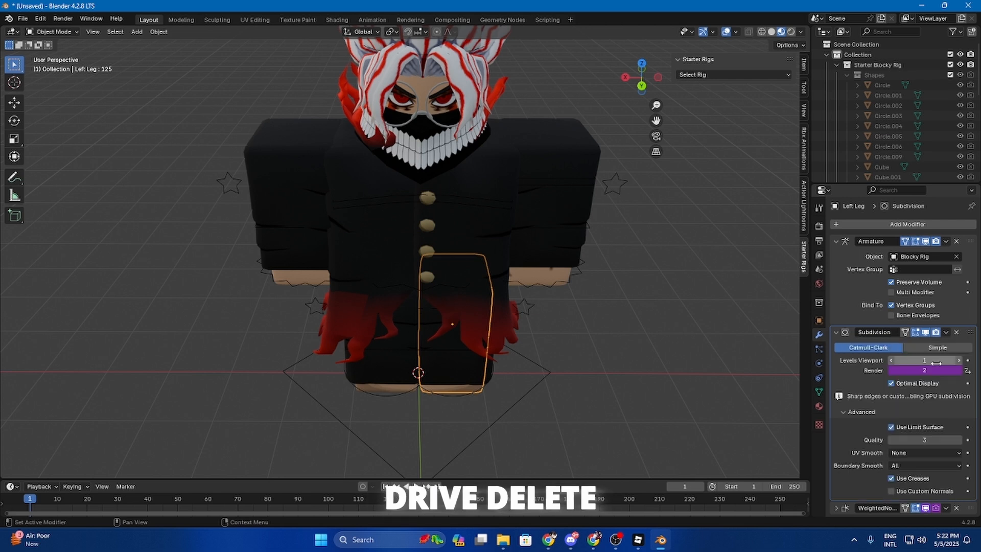
pyautogui.rightClick(929, 371)
pyautogui.click(931, 367)
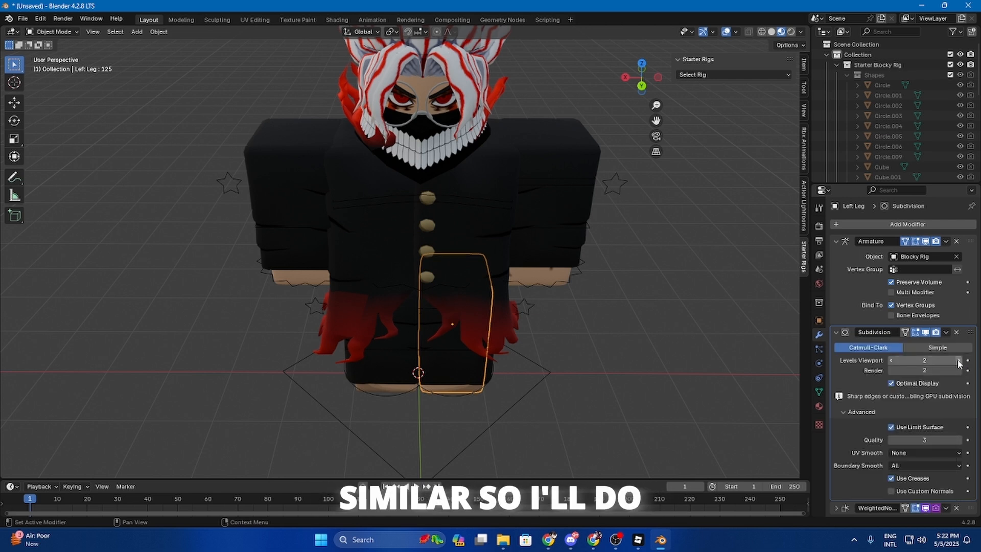
# Step: Add a camera and move it about 3 m up along Z and about 5.1 m along Y in front of the character
pyautogui.click(608, 313)
pyautogui.hotkey('shift', 'a')
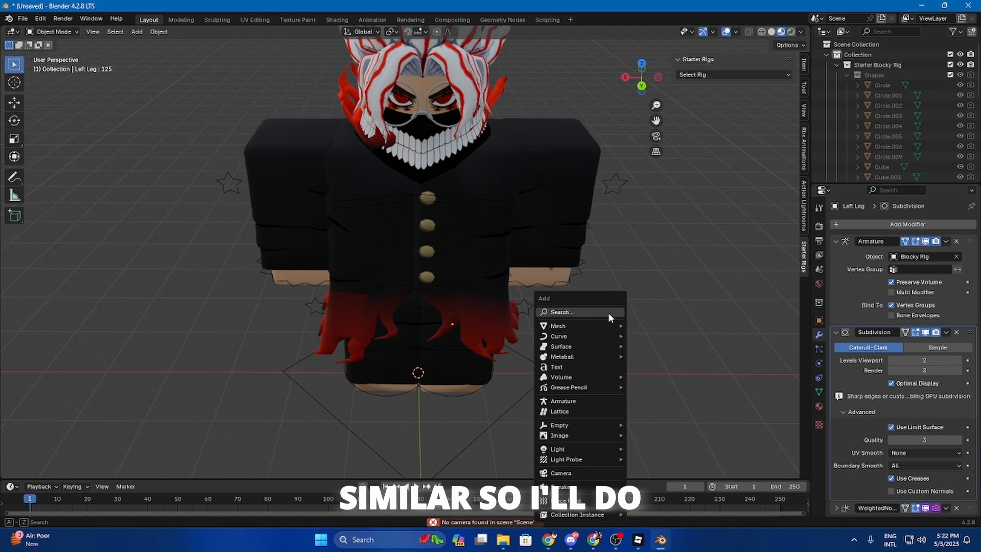
pyautogui.click(577, 474)
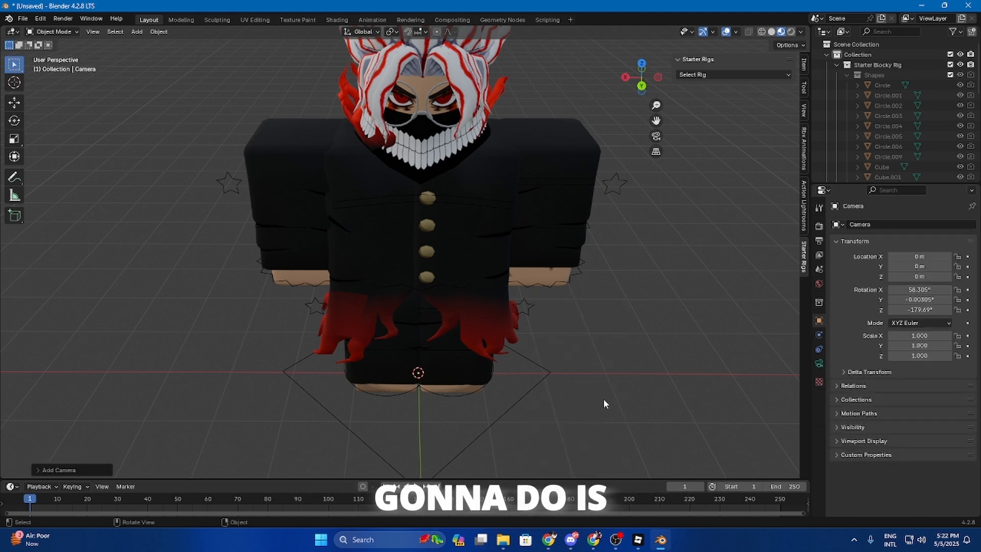
pyautogui.press('g')
pyautogui.press('z')
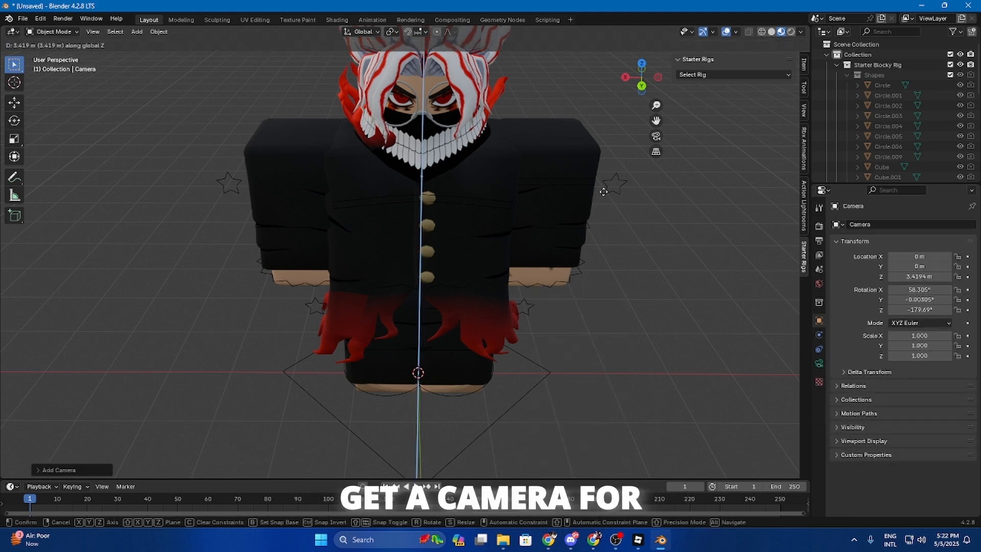
pyautogui.click(659, 333)
pyautogui.press('g')
pyautogui.press('y')
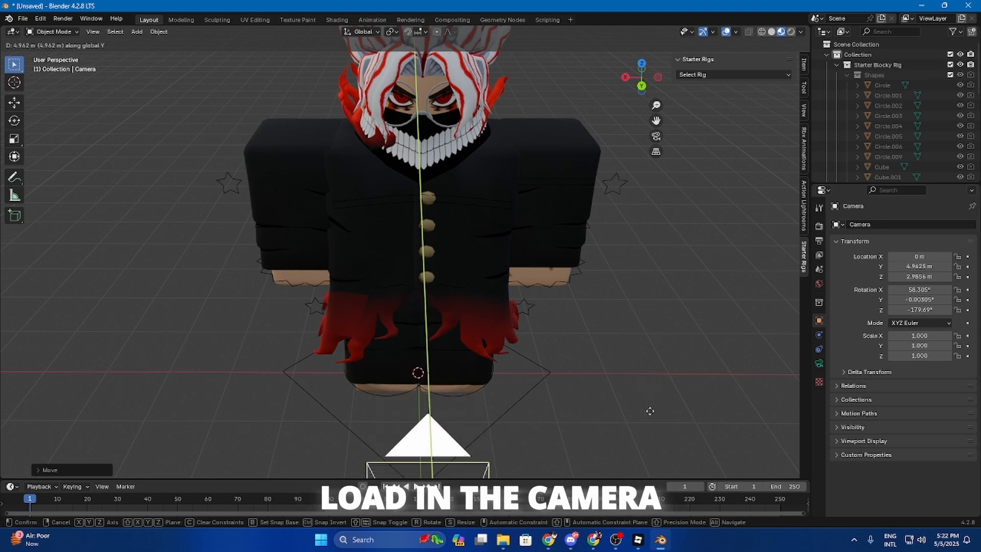
pyautogui.click(661, 446)
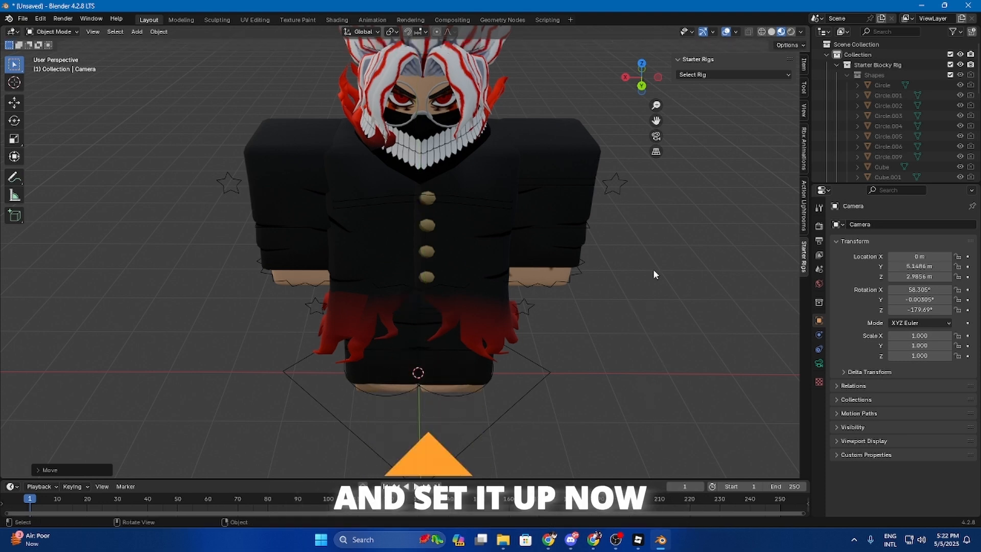
# Step: Look through the camera and fly it back to about 16.8 m along Y, framing the whole character from the front
pyautogui.hotkey('shift', '`')
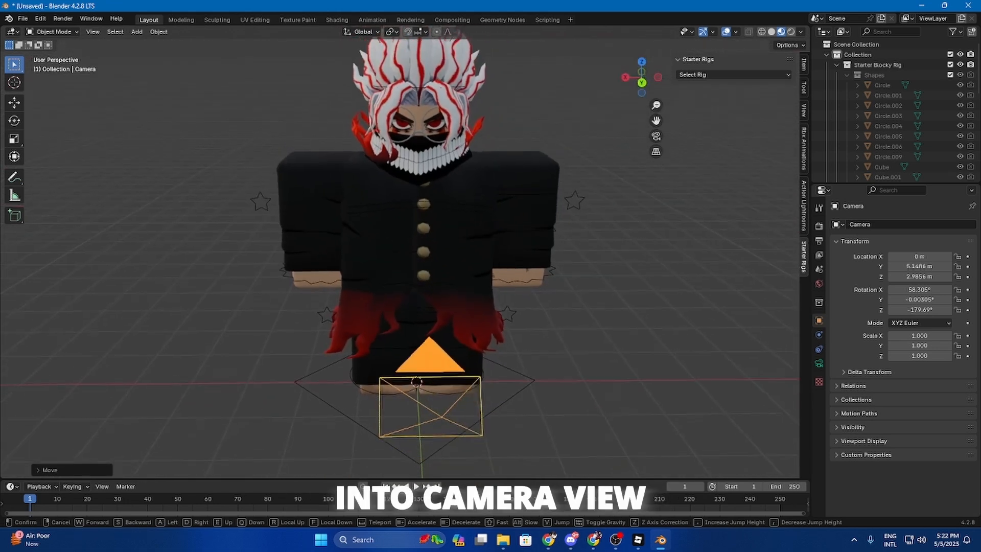
pyautogui.press('s')
pyautogui.click(662, 247)
pyautogui.press('KP_0')
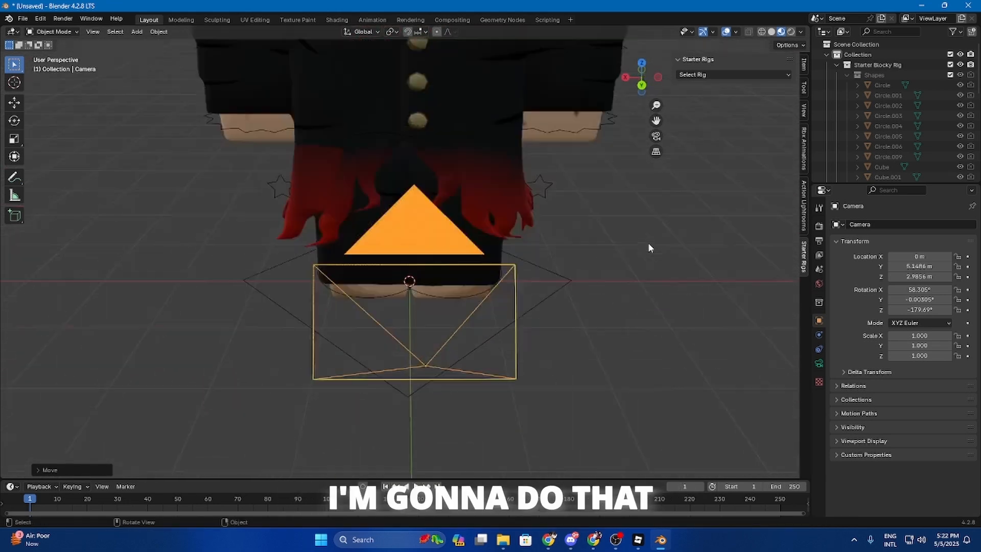
pyautogui.hotkey('shift', '`')
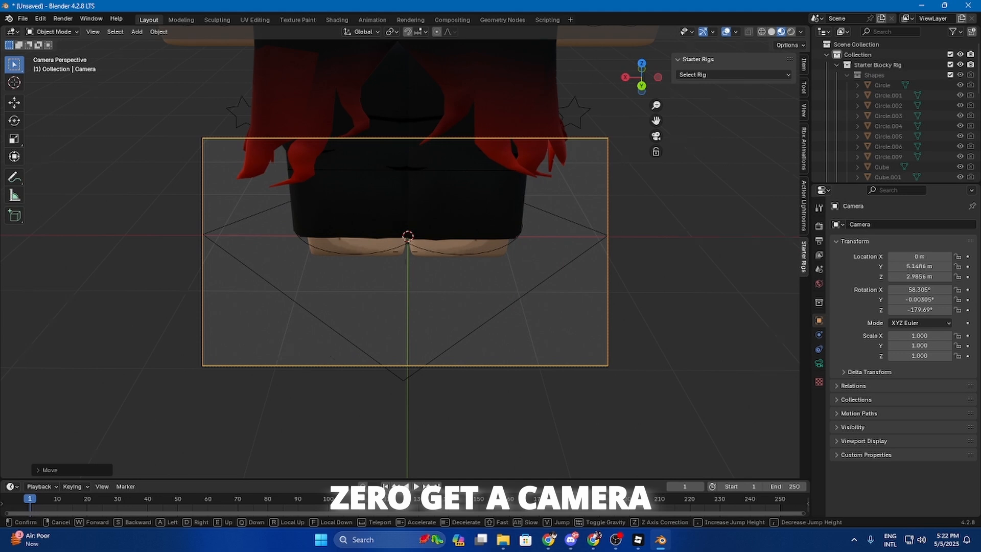
pyautogui.press('s')
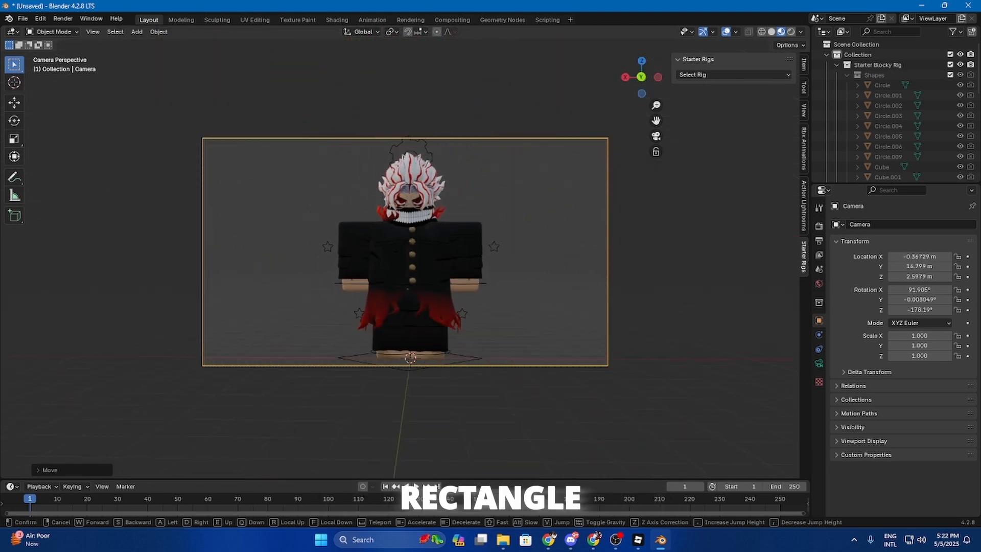
pyautogui.click(828, 237)
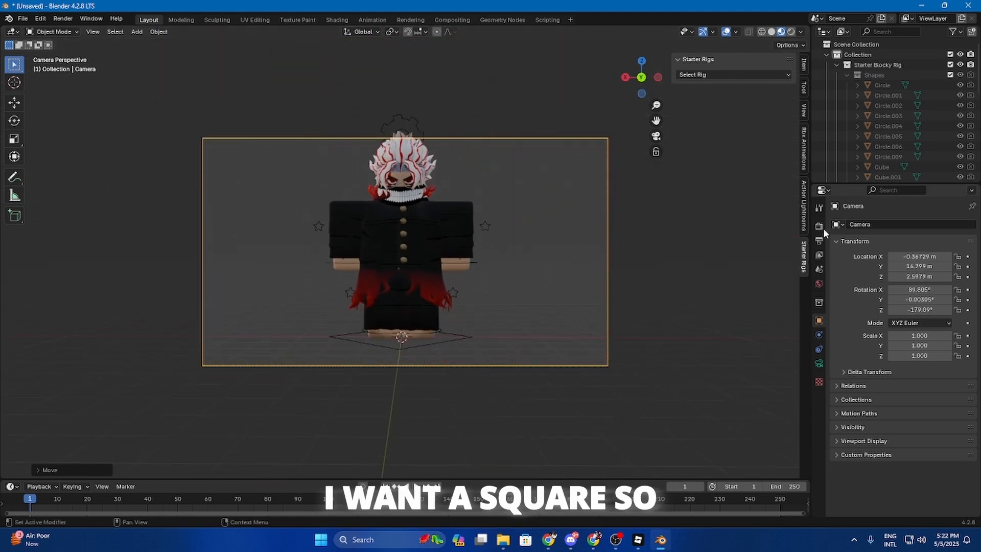
# Step: Set the output resolution to a square 1000 by 1000 px
pyautogui.click(819, 226)
pyautogui.click(818, 239)
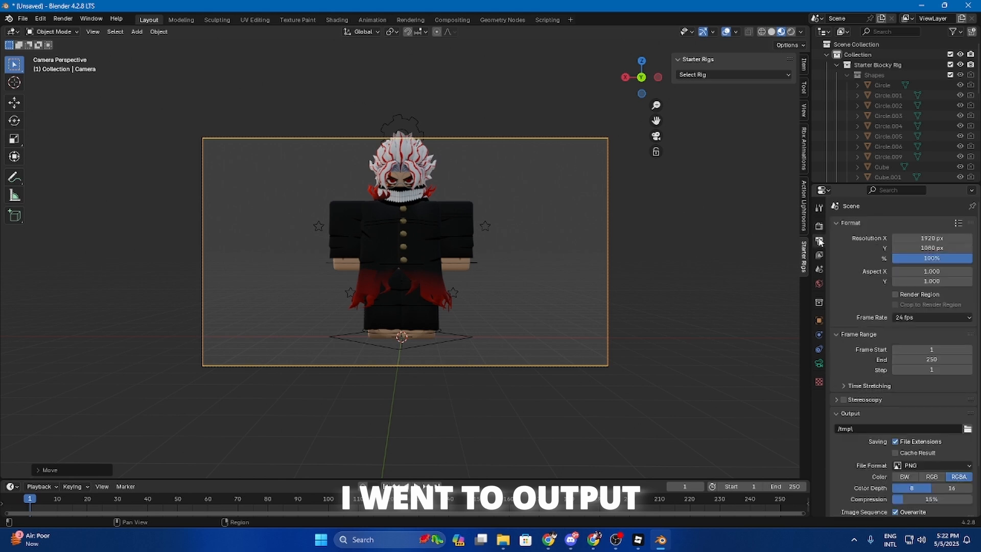
pyautogui.click(916, 237)
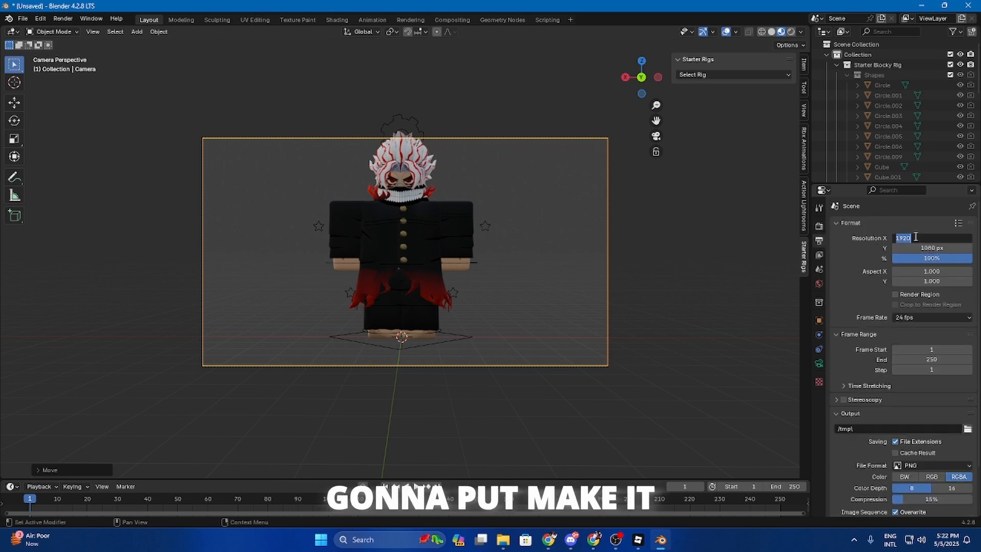
pyautogui.write('1000')
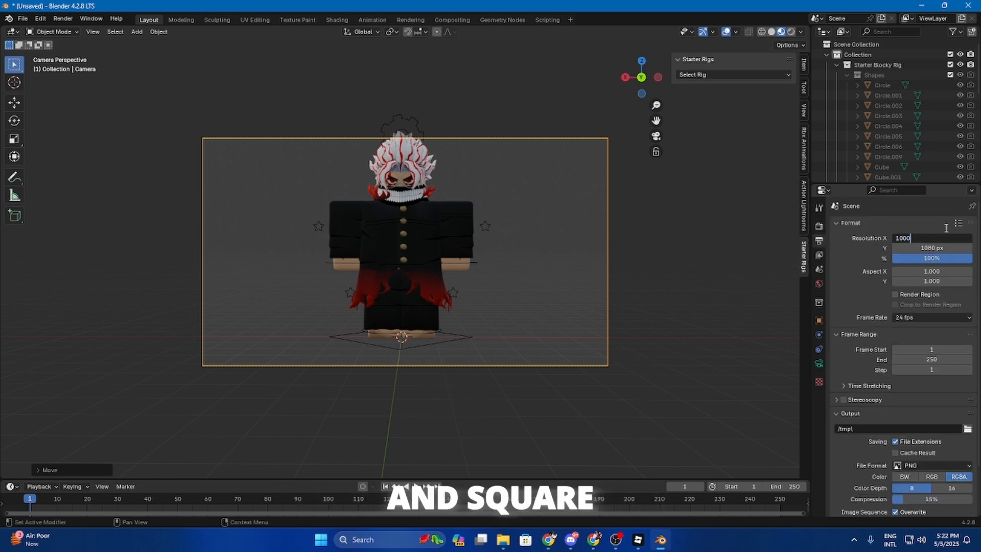
pyautogui.click(928, 247)
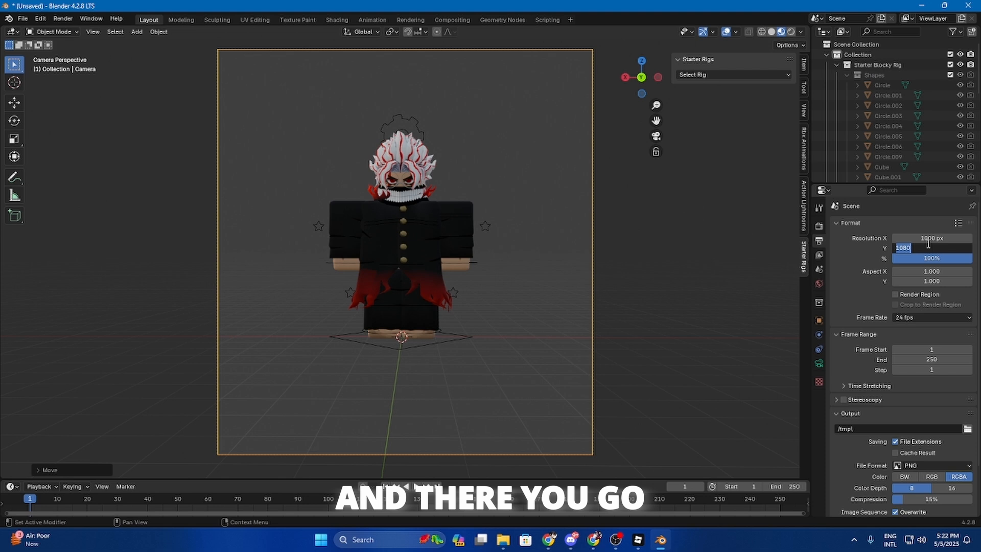
pyautogui.write('100')
pyautogui.press('Return')
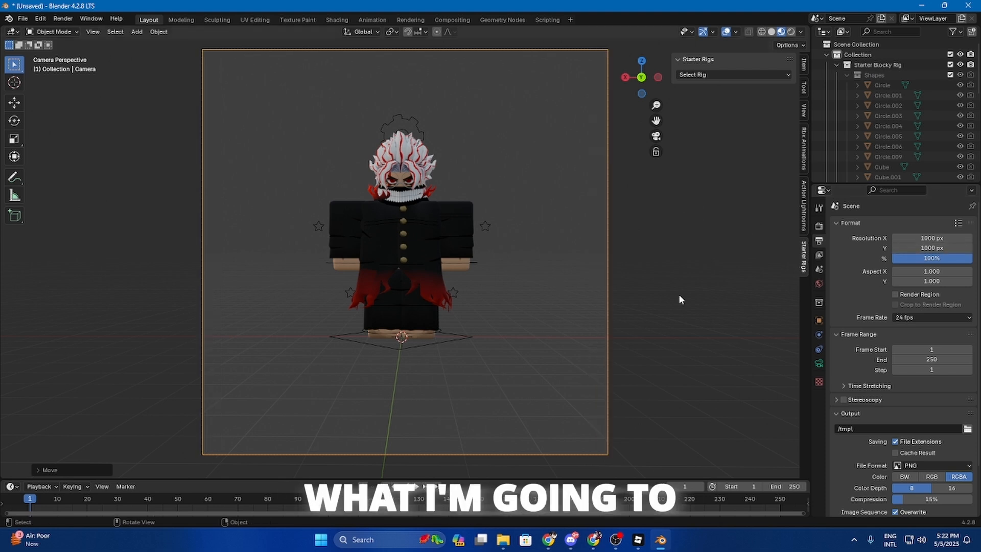
# Step: Fly the camera closer and slightly higher so the character fills the square frame, seen slightly from above
pyautogui.hotkey('shift', '`')
pyautogui.press('w')
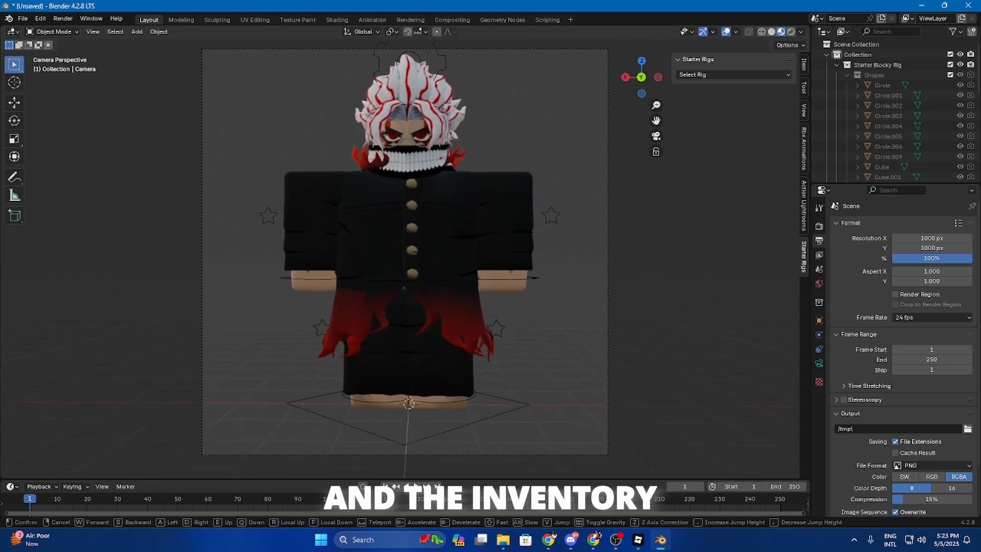
pyautogui.press('e')
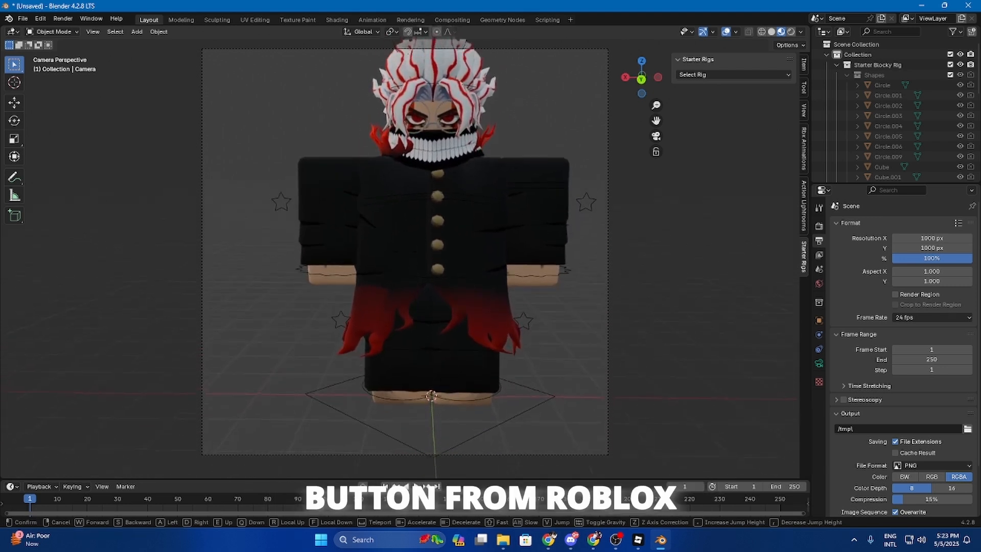
pyautogui.press('s')
pyautogui.click(666, 299)
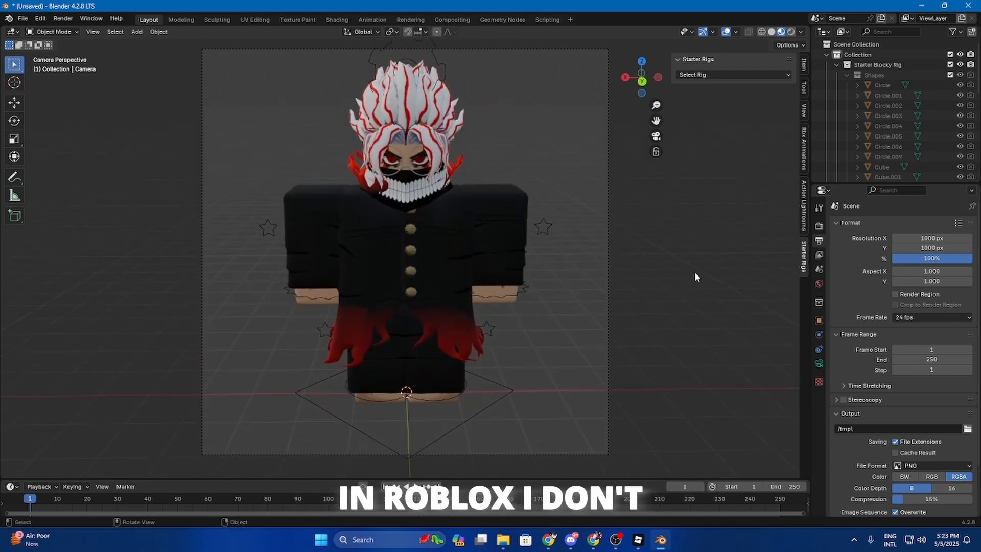
# Step: Render a test image of the character from the camera and close the render window
pyautogui.click(63, 19)
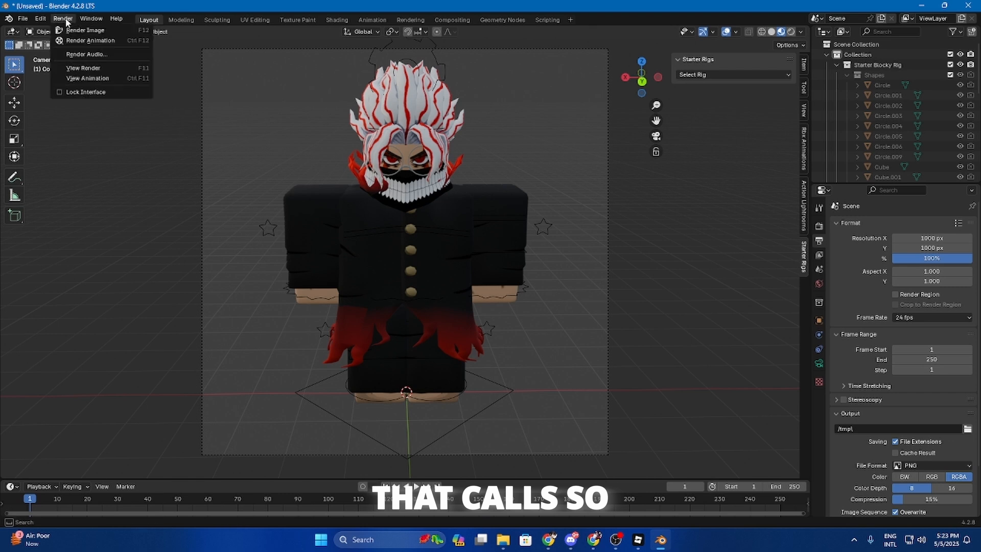
pyautogui.click(83, 30)
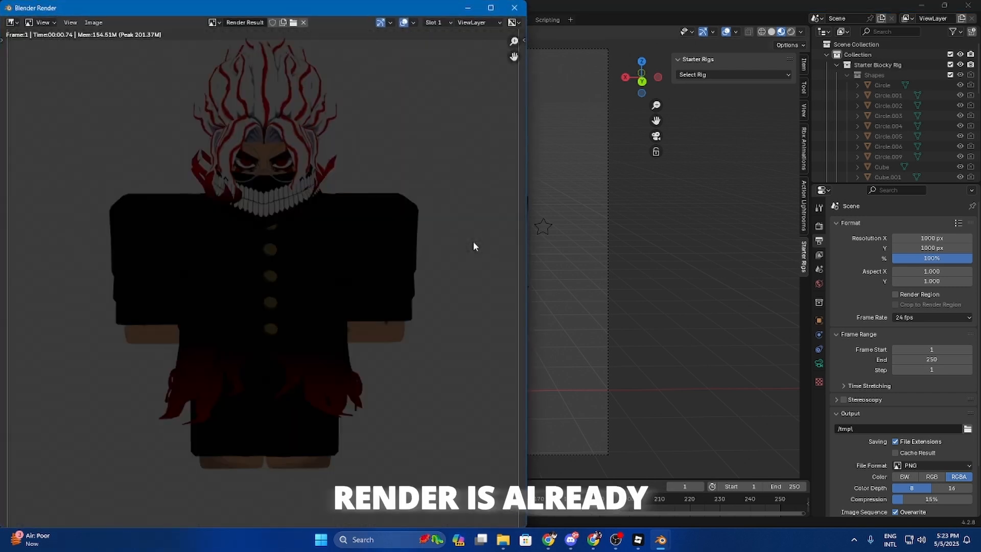
pyautogui.click(514, 8)
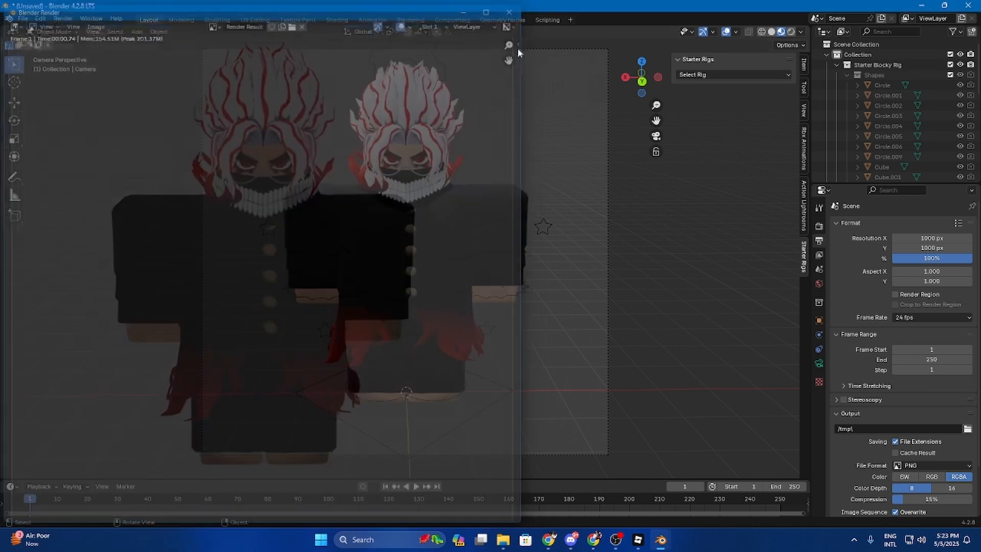
# Step: Check the Subdivision modifier's viewport and render levels on the left arm, right arm and left leg
pyautogui.click(489, 297)
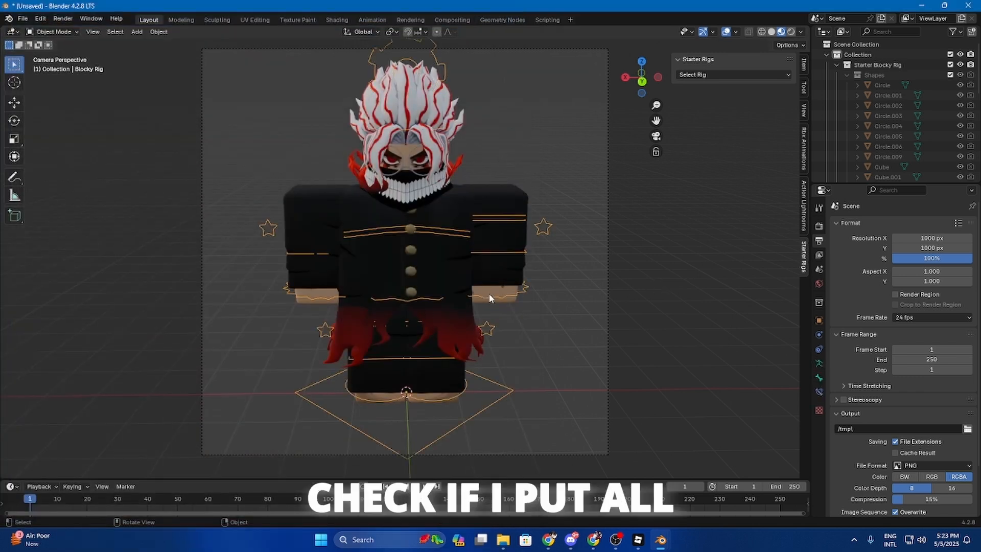
pyautogui.click(514, 301)
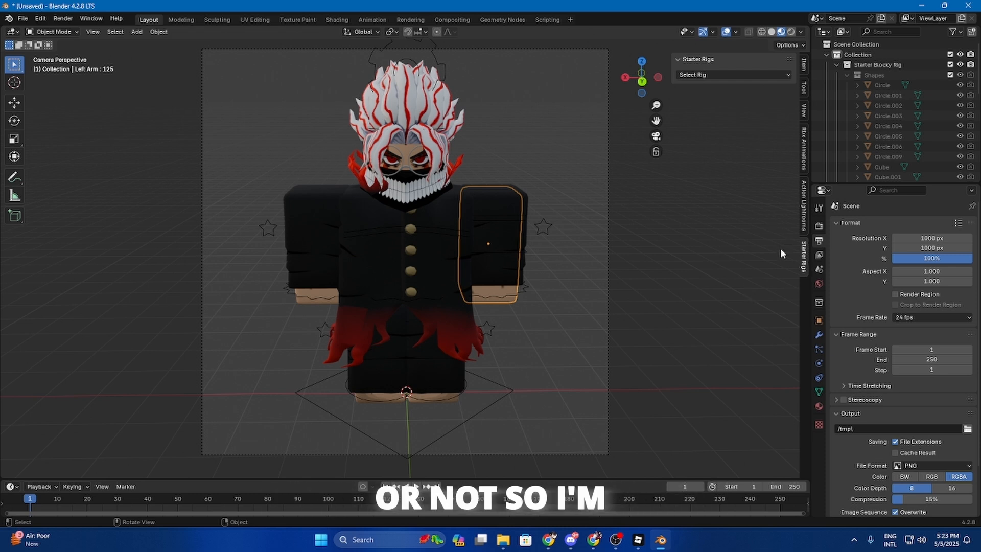
pyautogui.click(818, 335)
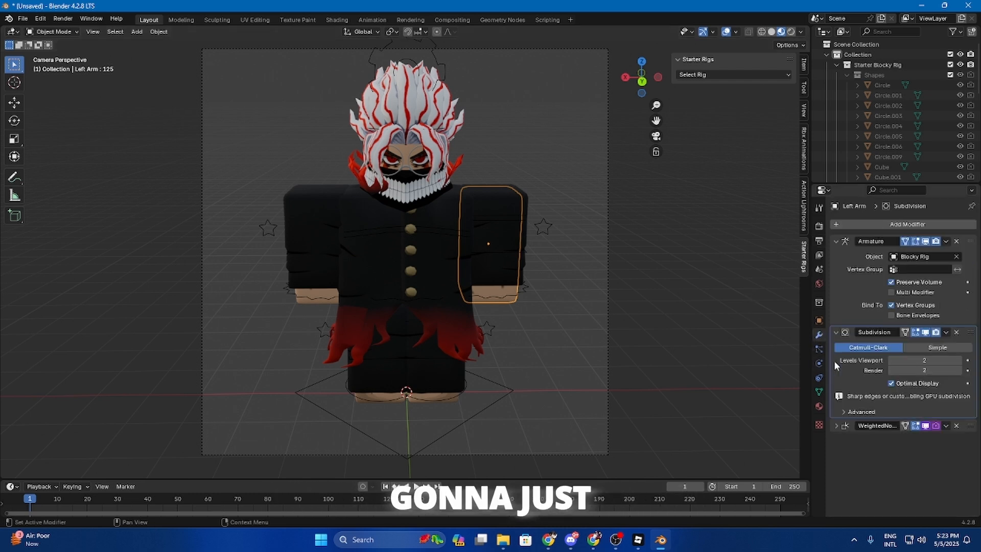
pyautogui.click(319, 299)
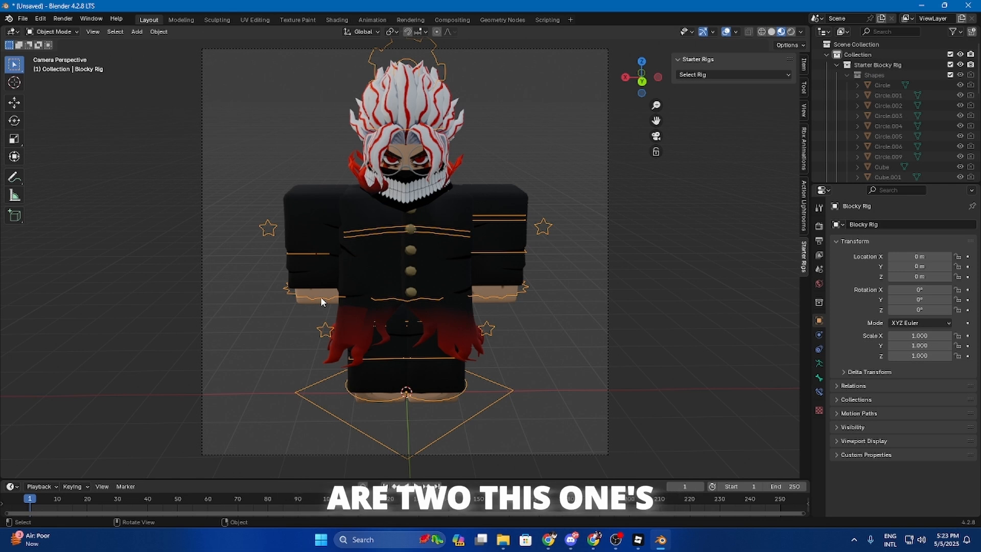
pyautogui.click(318, 302)
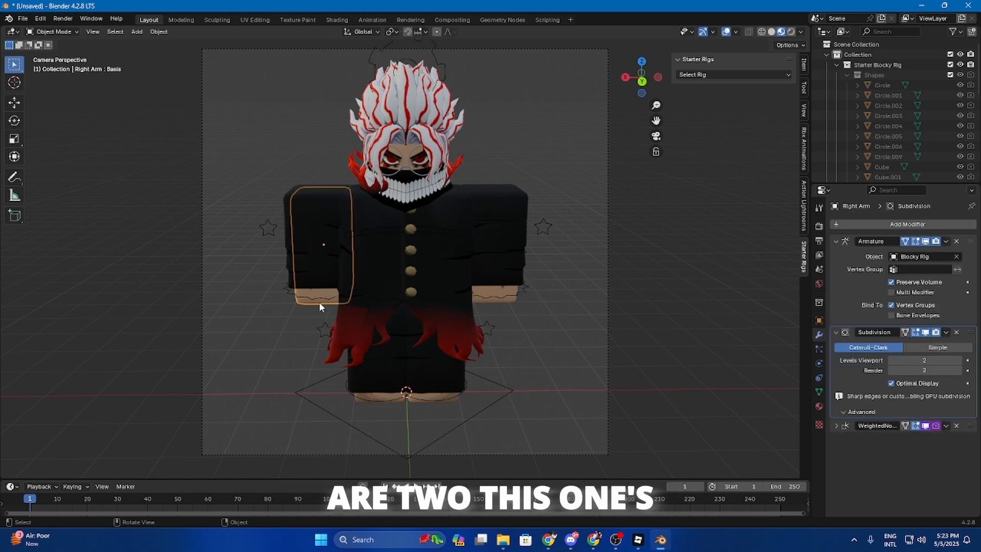
pyautogui.click(397, 400)
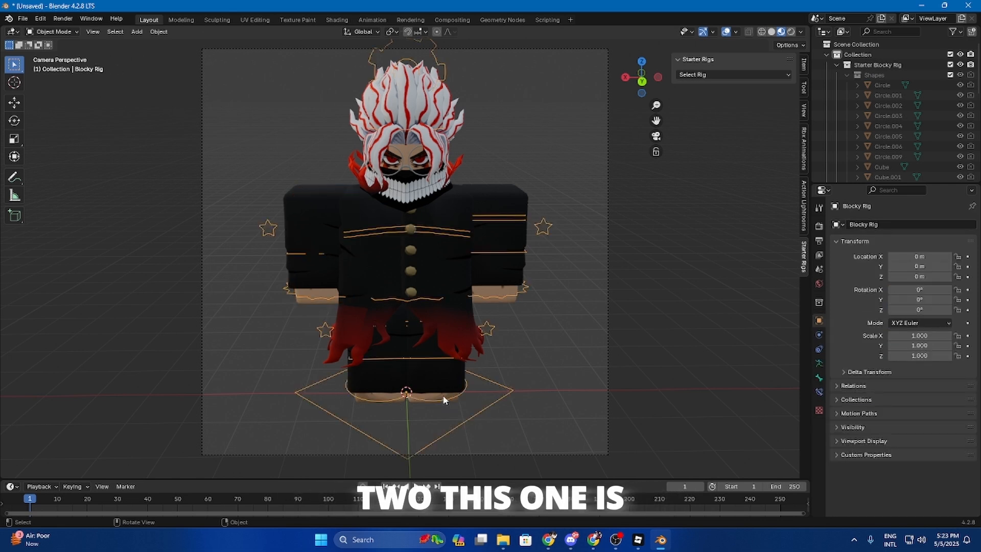
pyautogui.click(427, 398)
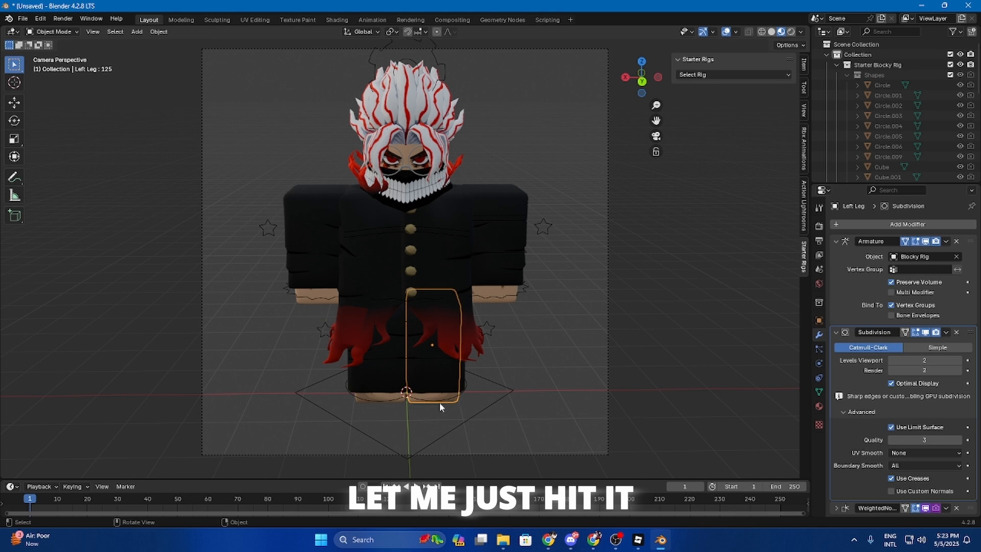
# Step: Delete the drivers on the right leg's Subdivision viewport and render levels and set its viewport level to 2
pyautogui.click(385, 393)
pyautogui.click(387, 394)
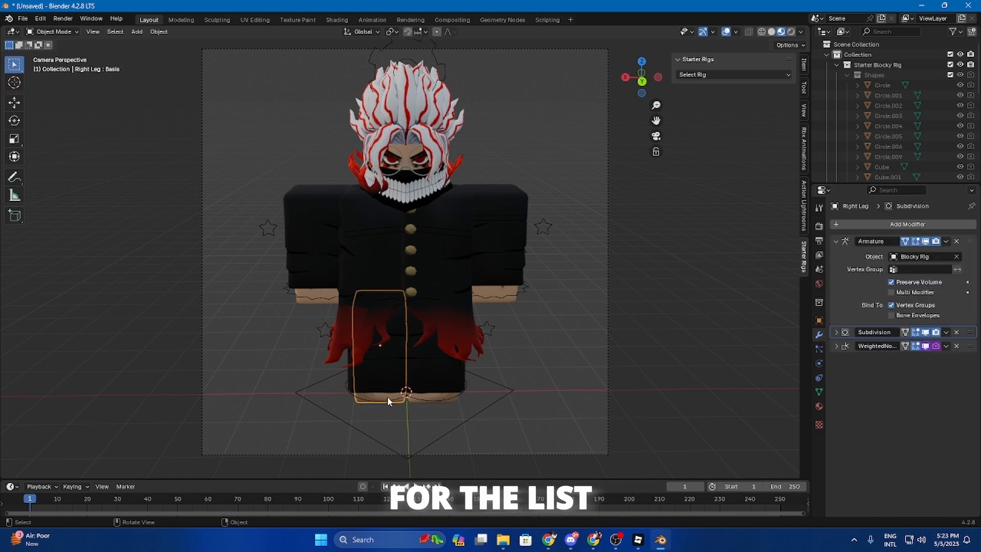
pyautogui.click(836, 332)
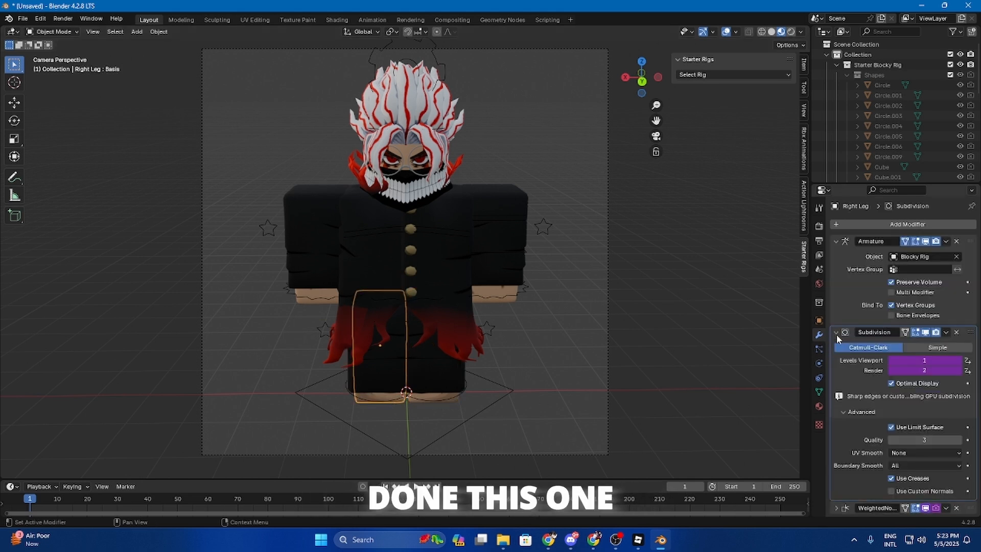
pyautogui.rightClick(924, 361)
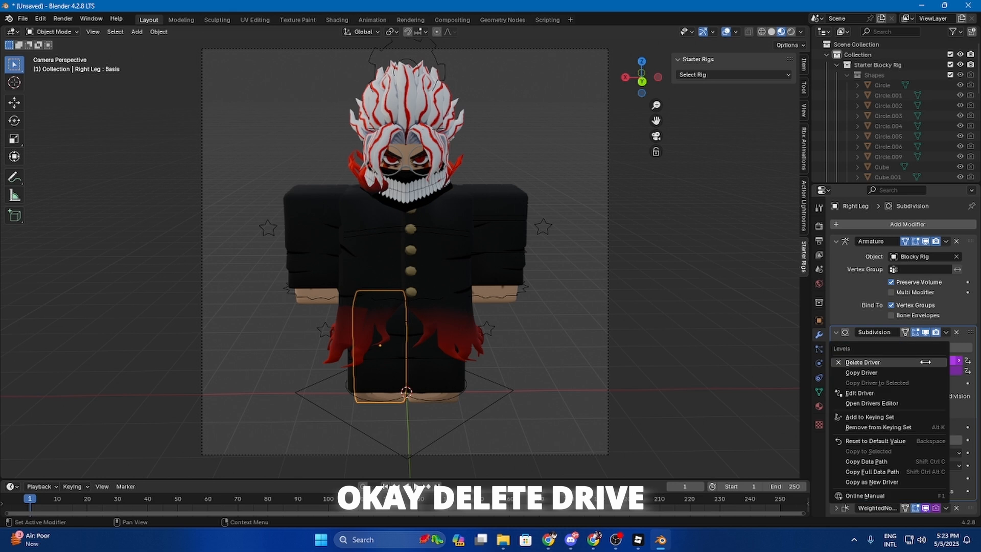
pyautogui.click(925, 361)
pyautogui.rightClick(925, 366)
pyautogui.click(925, 367)
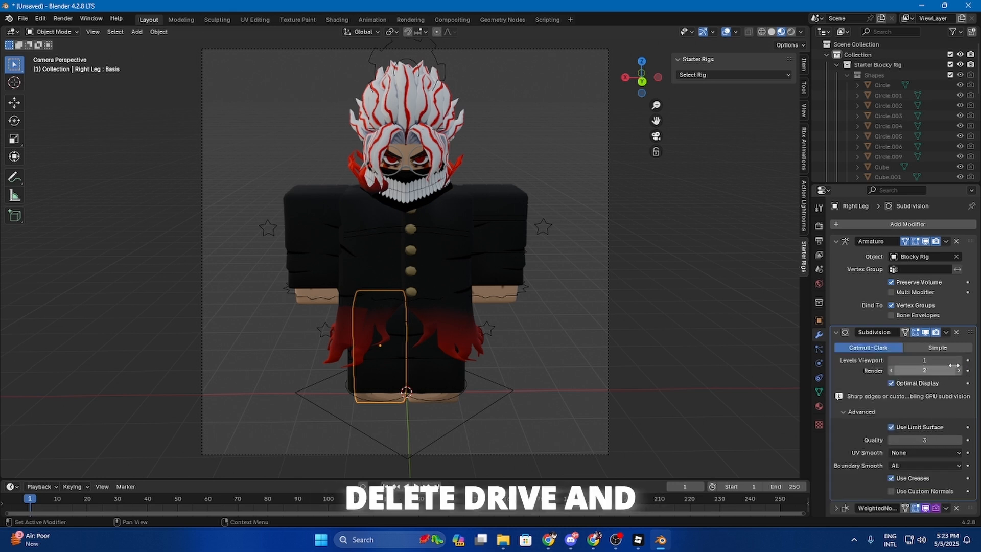
pyautogui.moveTo(925, 361); pyautogui.dragTo(939, 361)
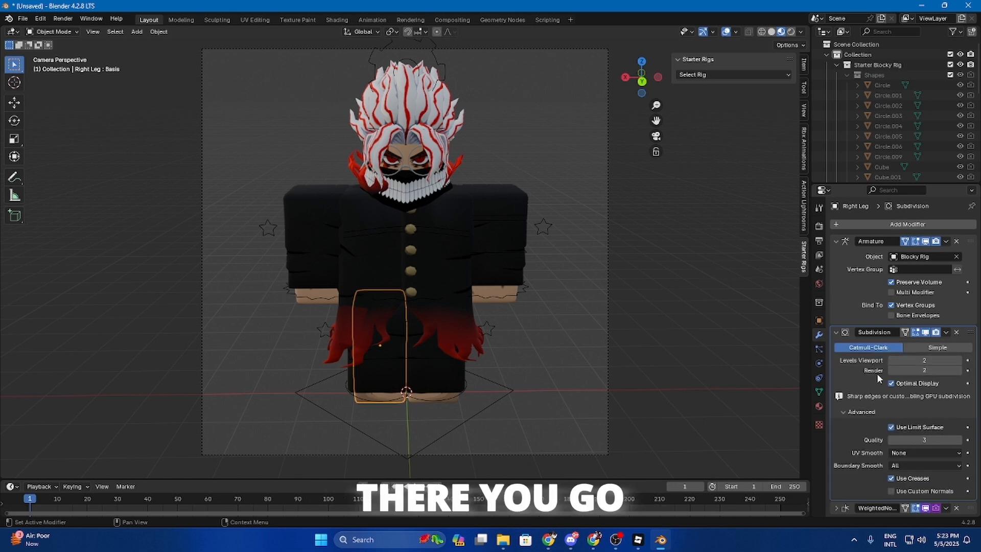
# Step: Delete the drivers on the torso's Subdivision viewport and render levels, set its viewport level to 2, and deselect the torso
pyautogui.click(425, 261)
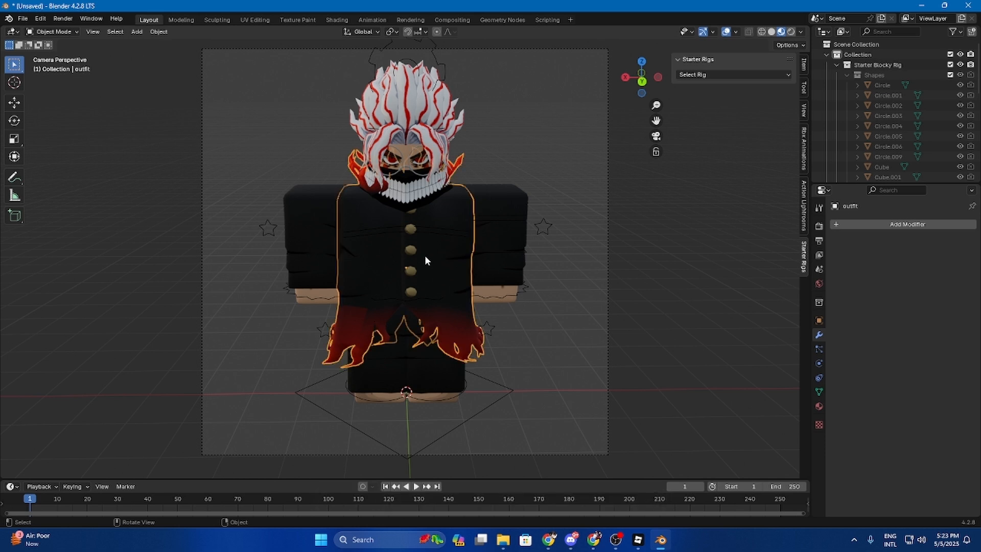
pyautogui.click(425, 261)
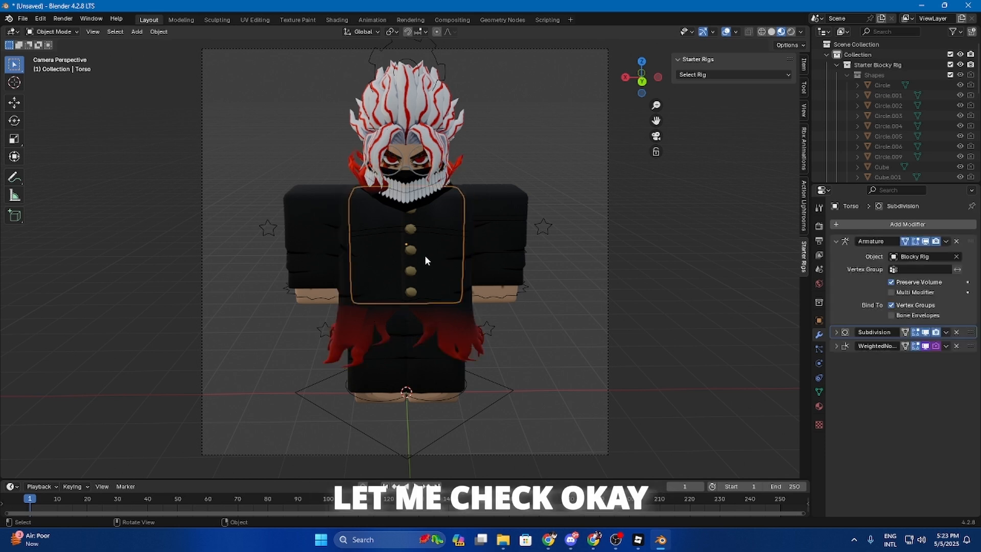
pyautogui.click(837, 332)
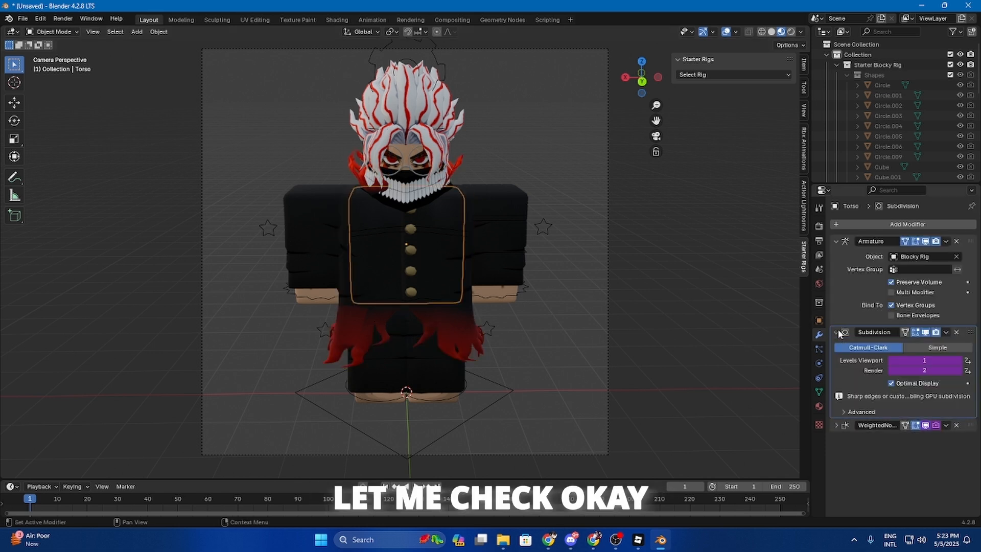
pyautogui.rightClick(915, 360)
pyautogui.click(914, 360)
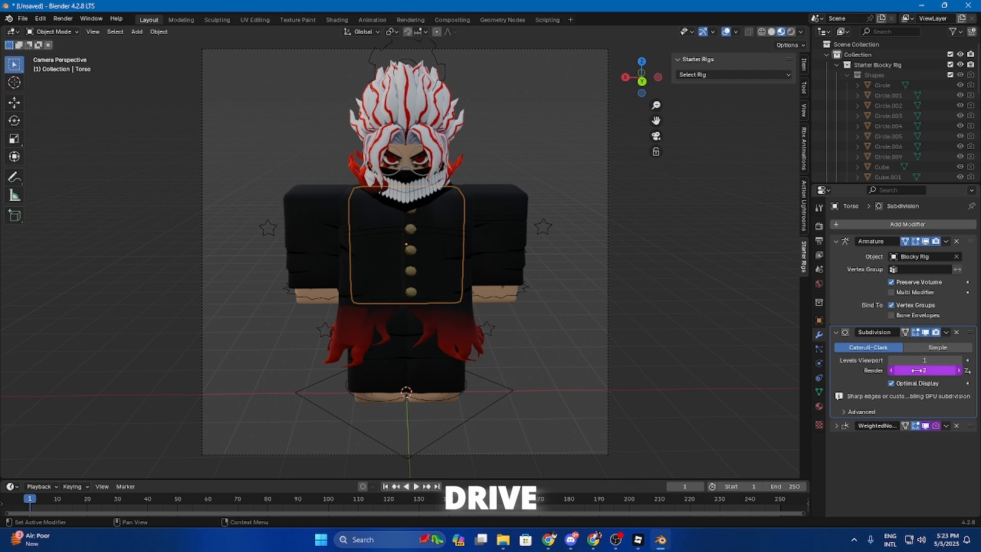
pyautogui.rightClick(919, 371)
pyautogui.click(919, 371)
pyautogui.click(953, 360)
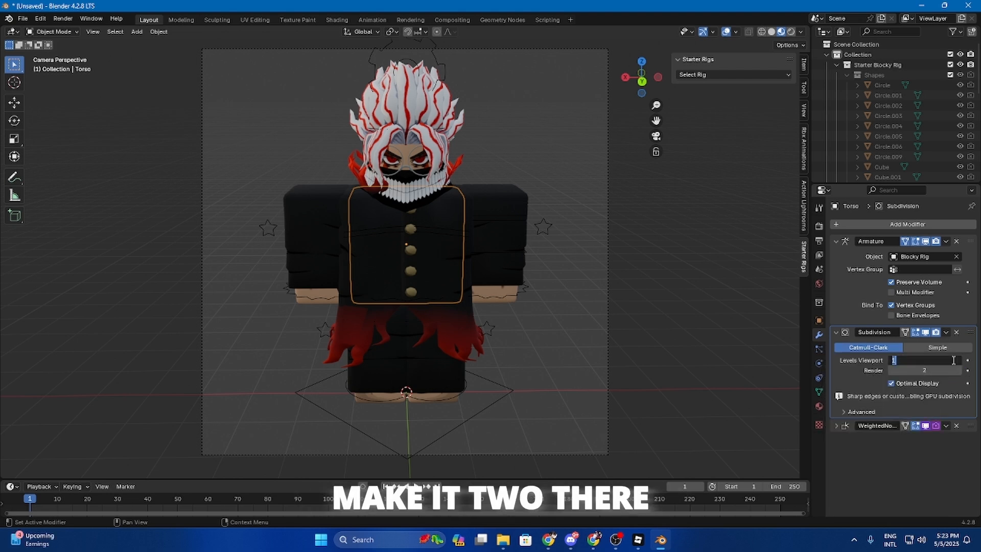
pyautogui.write('2')
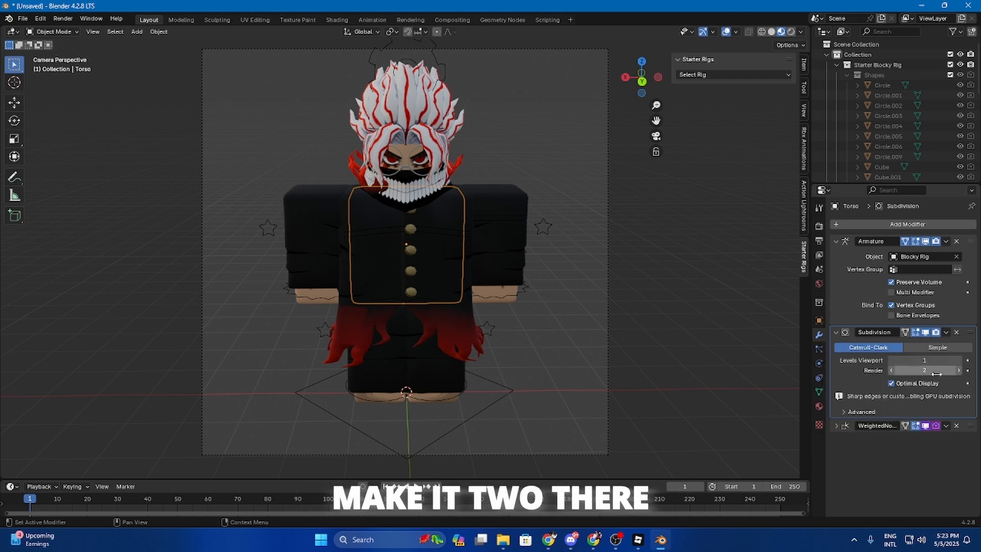
pyautogui.press('Return')
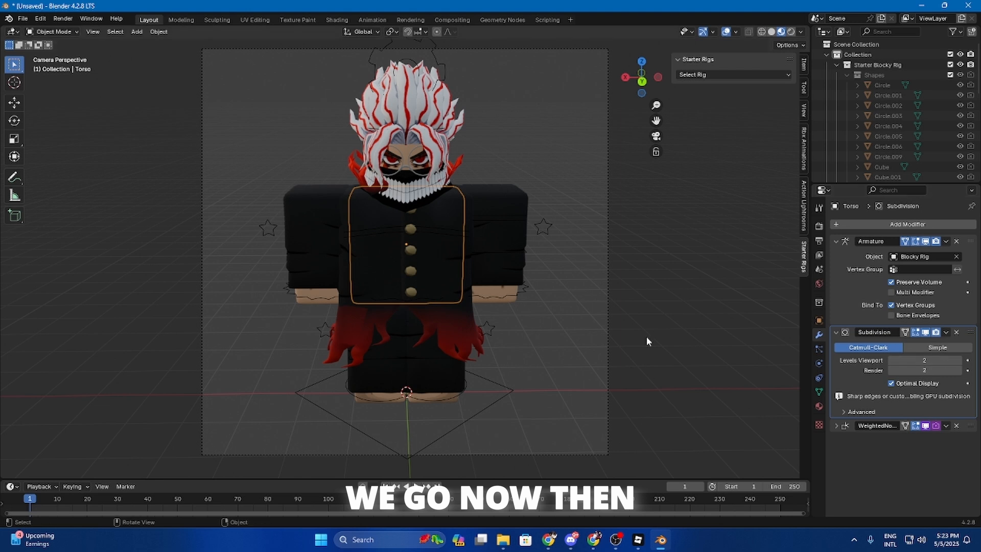
pyautogui.click(627, 299)
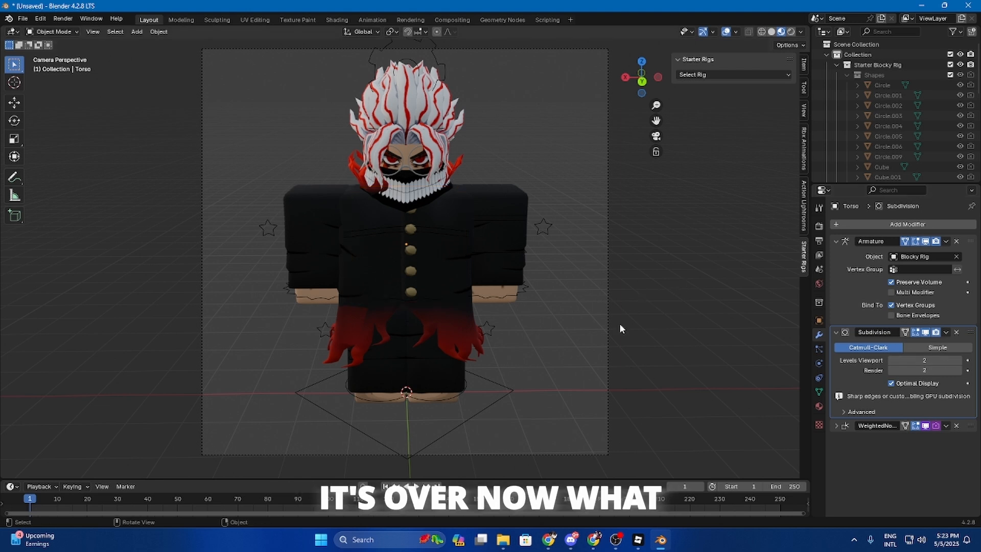
# Step: Leave the camera view and add a Surface Deform modifier to the character's right sleeve (outfit.001)
pyautogui.press('KP_0')
pyautogui.hotkey('shift', '`')
pyautogui.press('w')
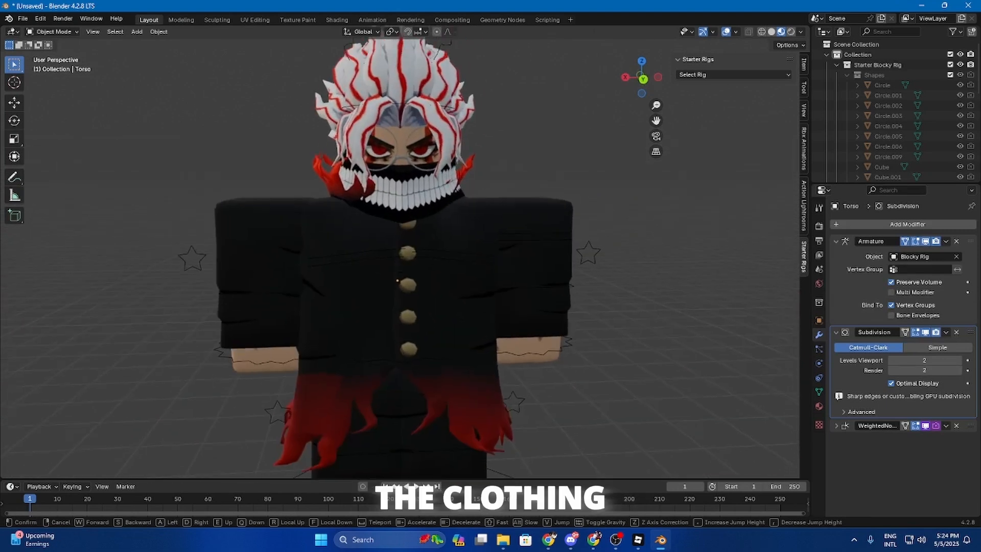
pyautogui.click(513, 179)
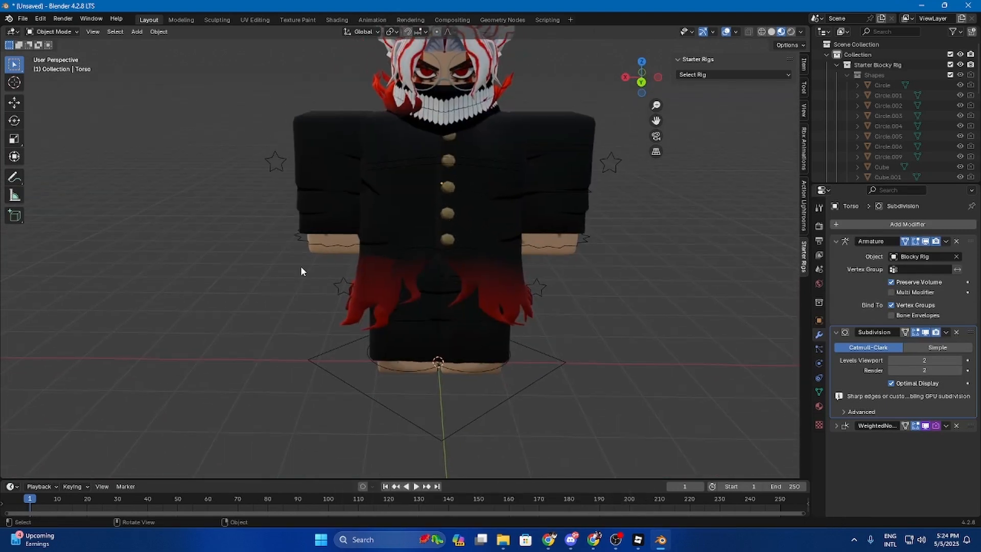
pyautogui.click(322, 246)
pyautogui.click(311, 284)
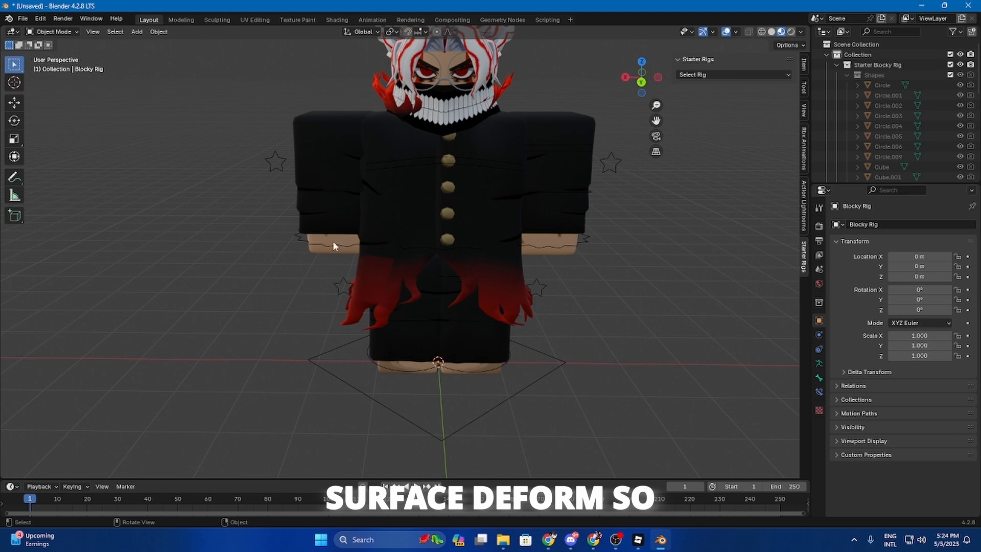
pyautogui.click(334, 201)
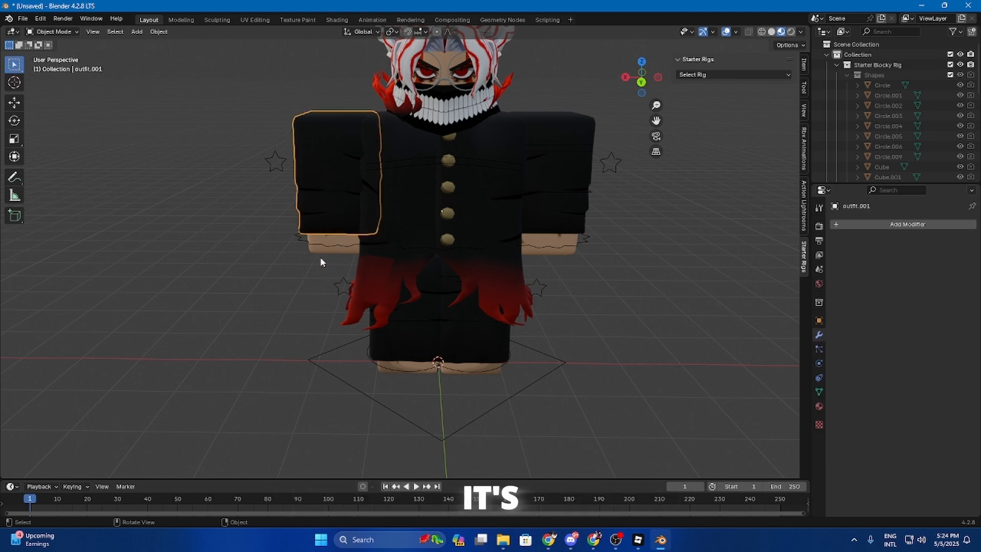
pyautogui.click(328, 249)
pyautogui.click(329, 187)
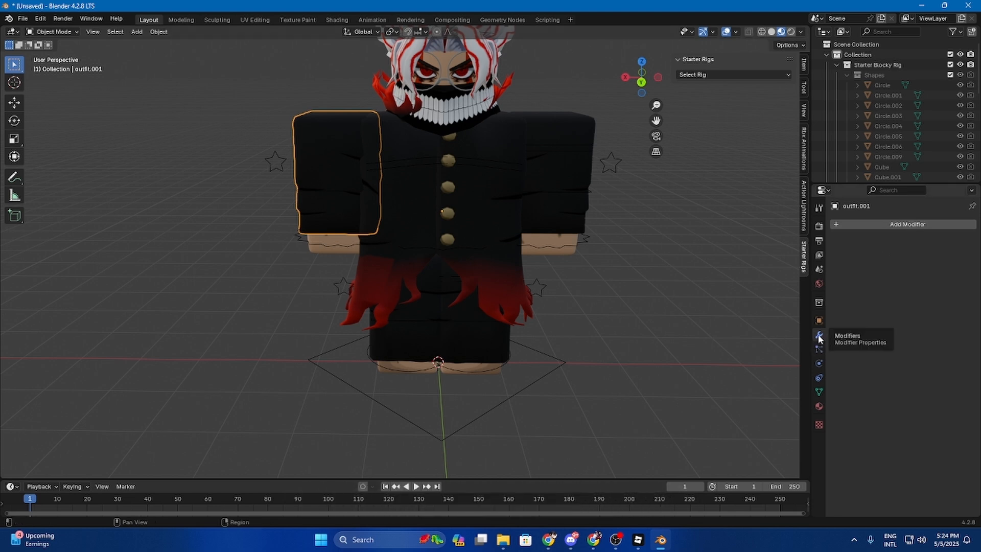
pyautogui.click(885, 227)
pyautogui.moveTo(863, 281)
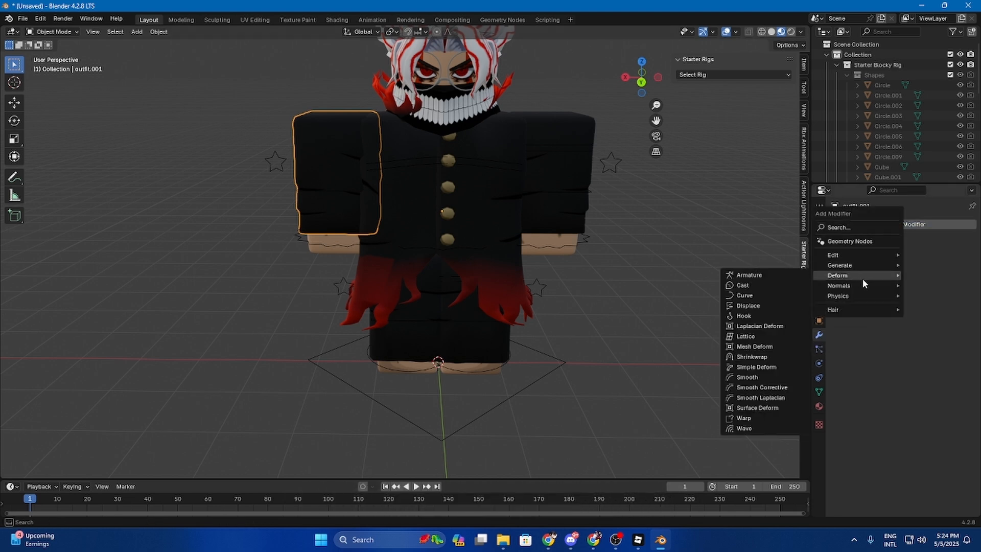
pyautogui.click(757, 407)
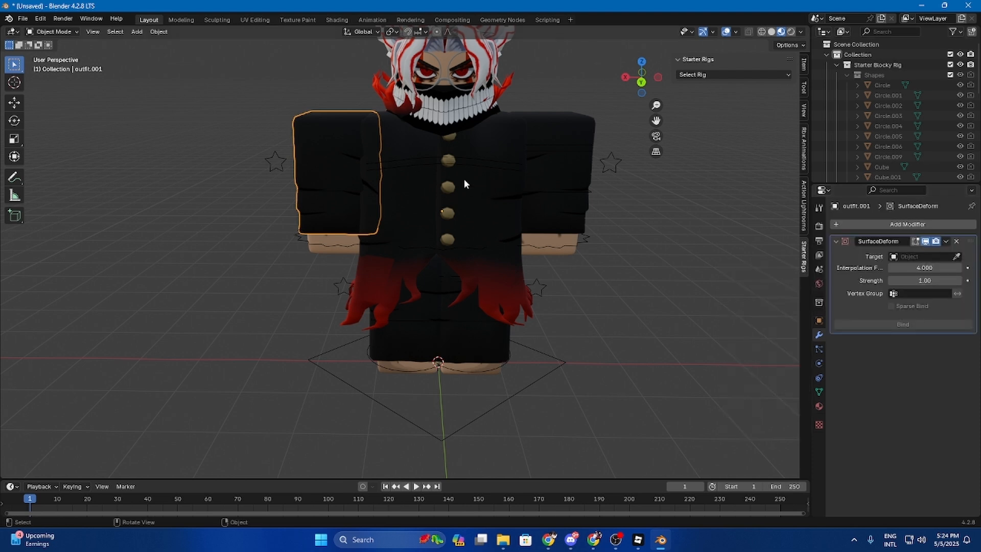
# Step: Copy the right sleeve's Surface Deform modifier to the coat, the left sleeve and both trouser legs
pyautogui.click(423, 179)
pyautogui.click(563, 165)
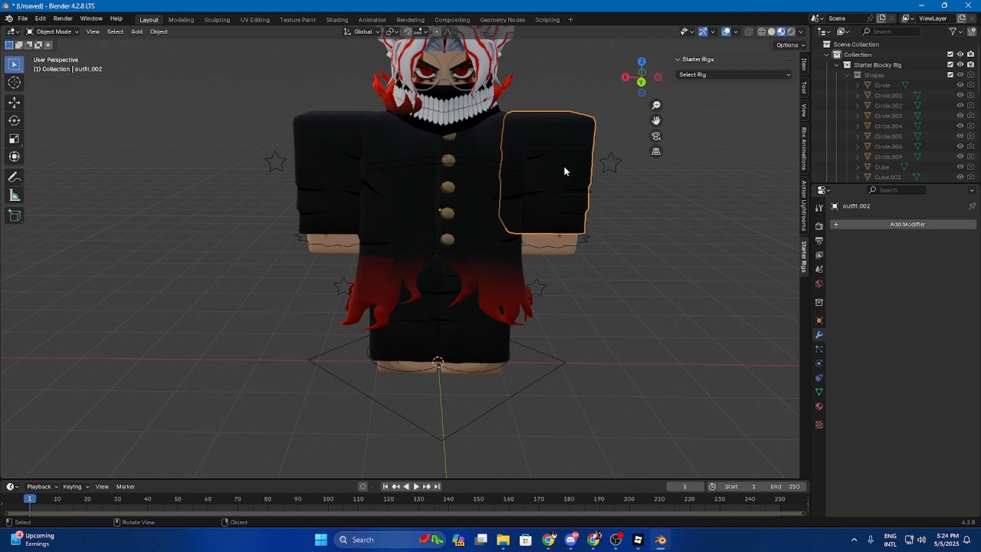
pyautogui.click(395, 333)
pyautogui.click(327, 166)
pyautogui.keyDown('shift'); pyautogui.click(400, 177); pyautogui.keyUp('shift')
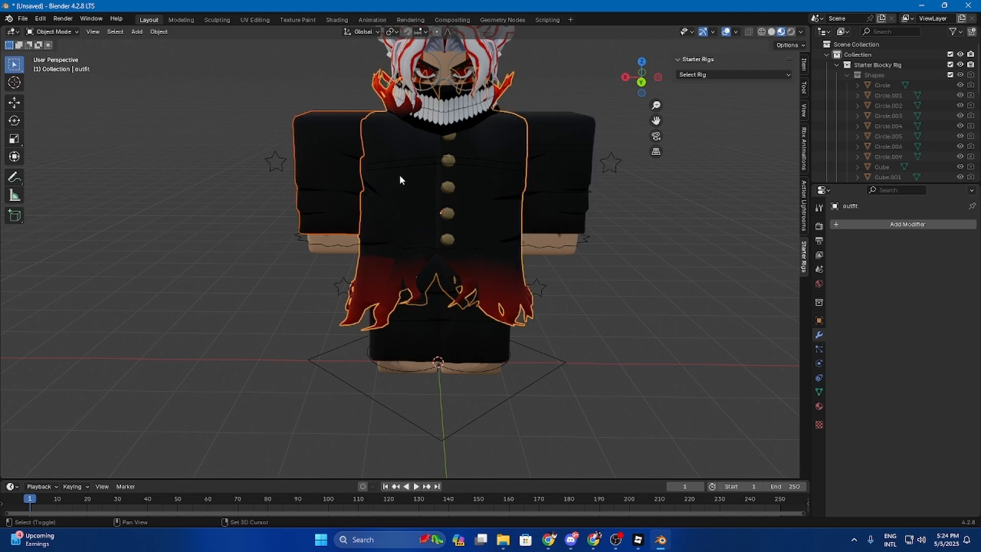
pyautogui.keyDown('shift'); pyautogui.click(476, 339); pyautogui.keyUp('shift')
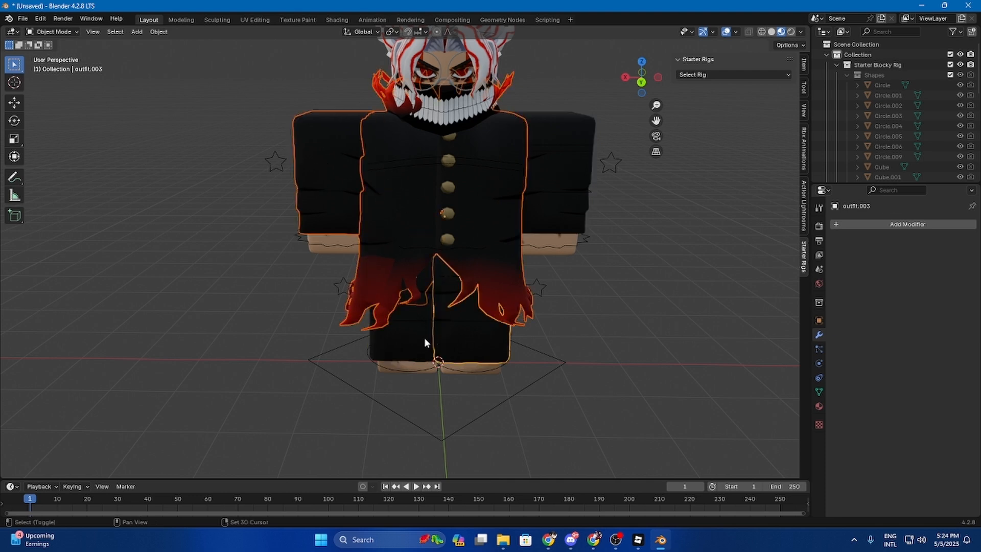
pyautogui.keyDown('shift'); pyautogui.click(567, 200); pyautogui.keyUp('shift')
pyautogui.keyDown('shift'); pyautogui.click(335, 171); pyautogui.keyUp('shift')
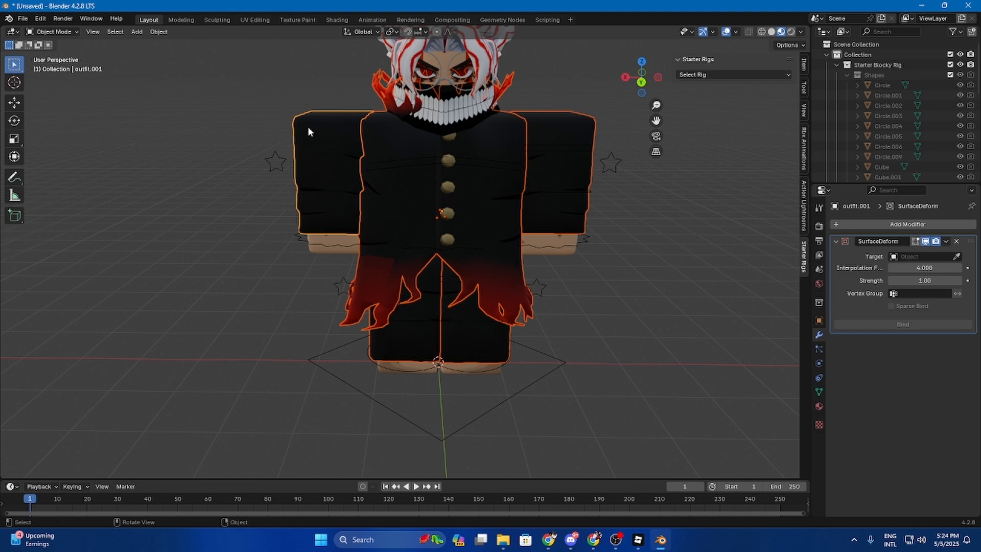
pyautogui.rightClick(320, 160)
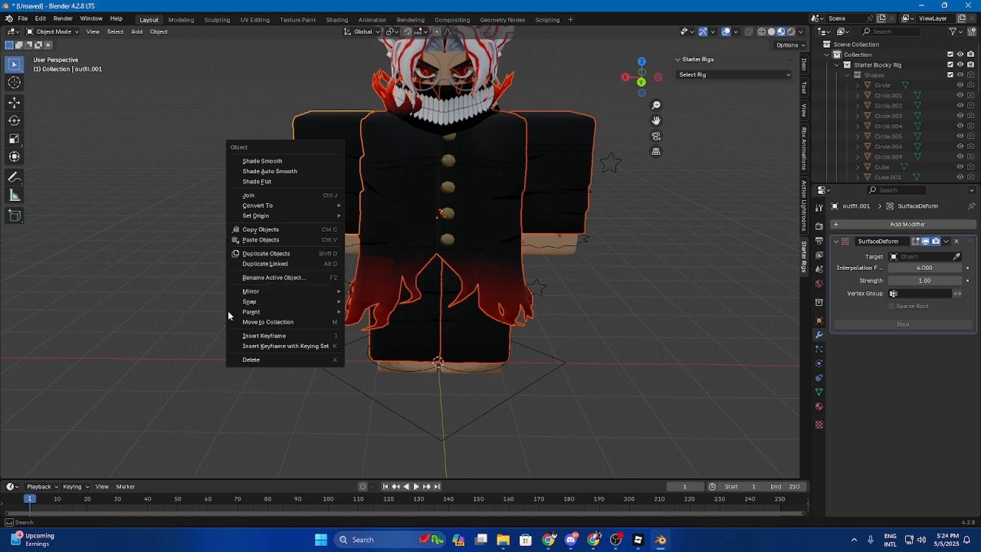
pyautogui.hotkey('ctrl', 'l')
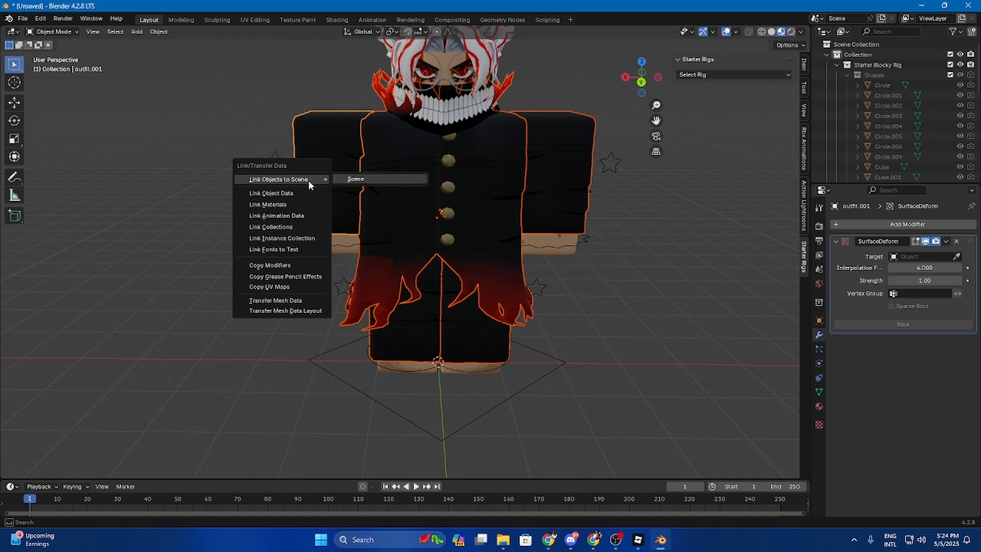
pyautogui.click(290, 266)
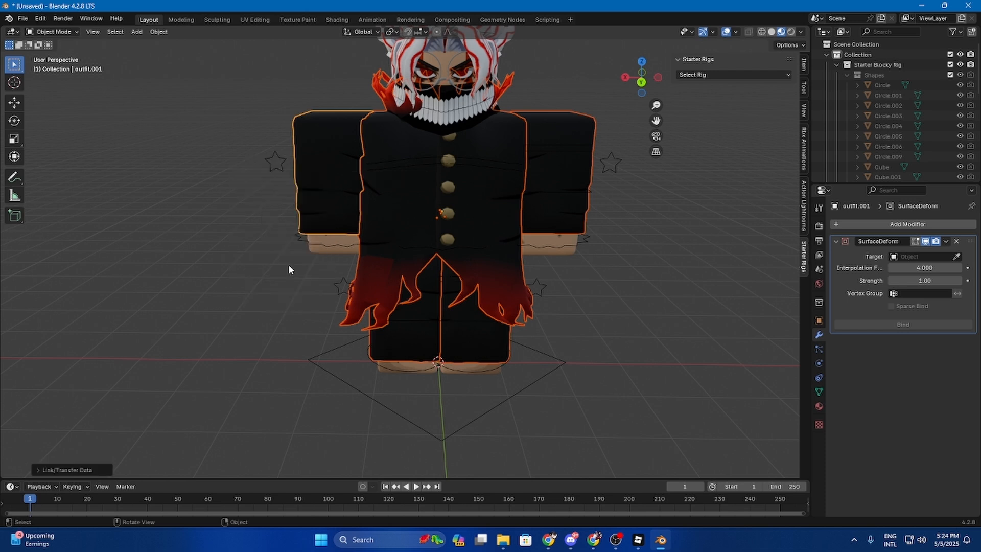
pyautogui.click(503, 212)
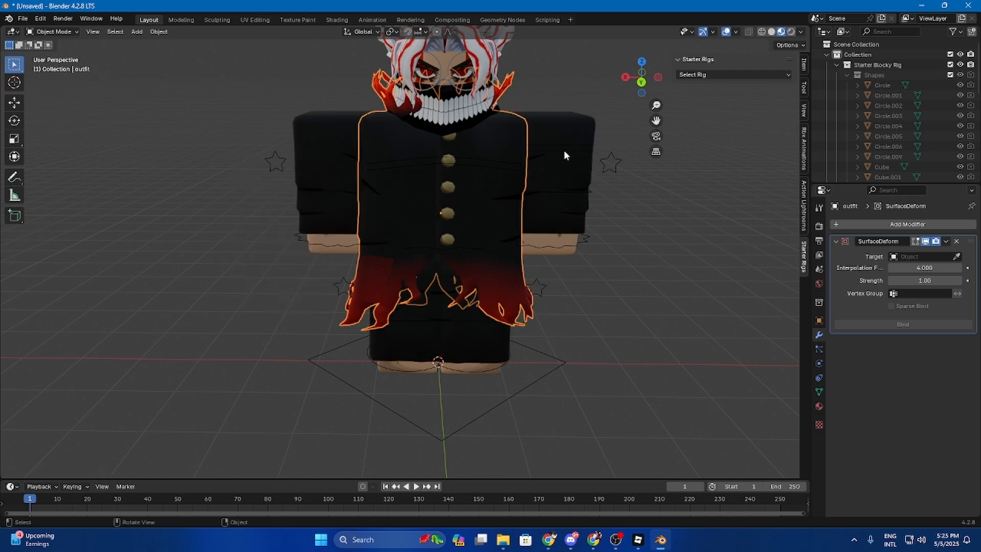
# Step: Shift the coat about -0.05 m along the global X axis and deselect it
pyautogui.click(574, 139)
pyautogui.click(473, 204)
pyautogui.press('g')
pyautogui.press('x')
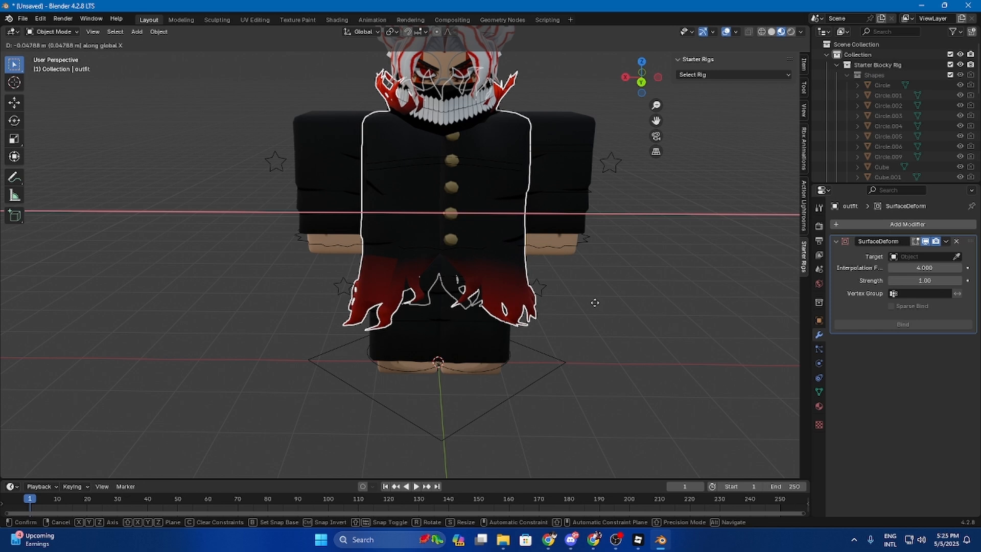
pyautogui.click(591, 302)
pyautogui.click(592, 300)
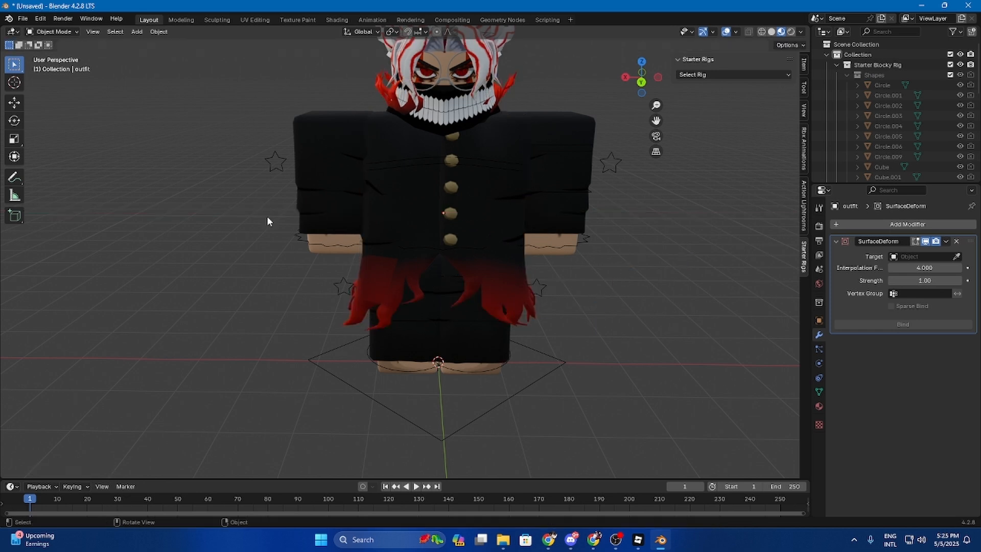
# Step: Set the target of the right sleeve's Surface Deform modifier to Right Arm and bind it
pyautogui.click(321, 177)
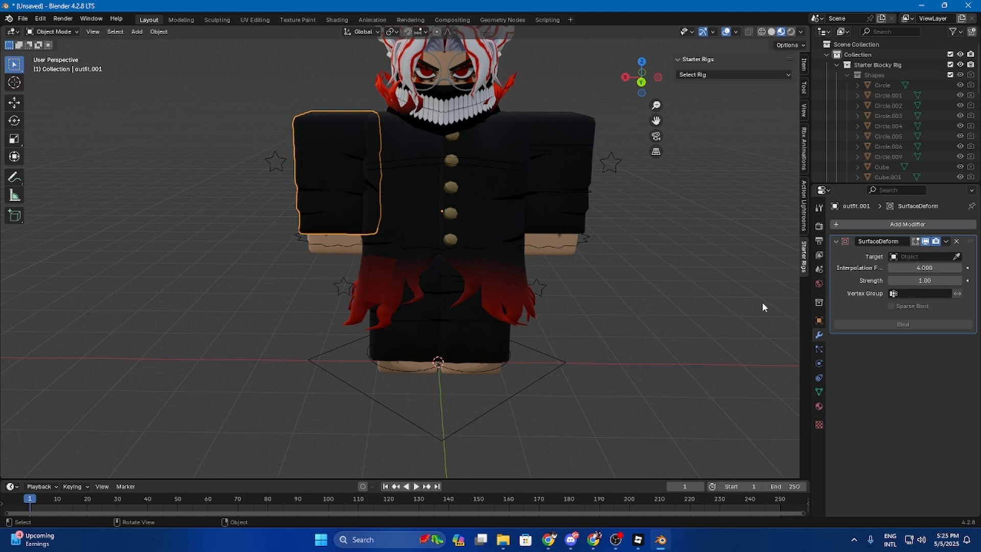
pyautogui.click(940, 256)
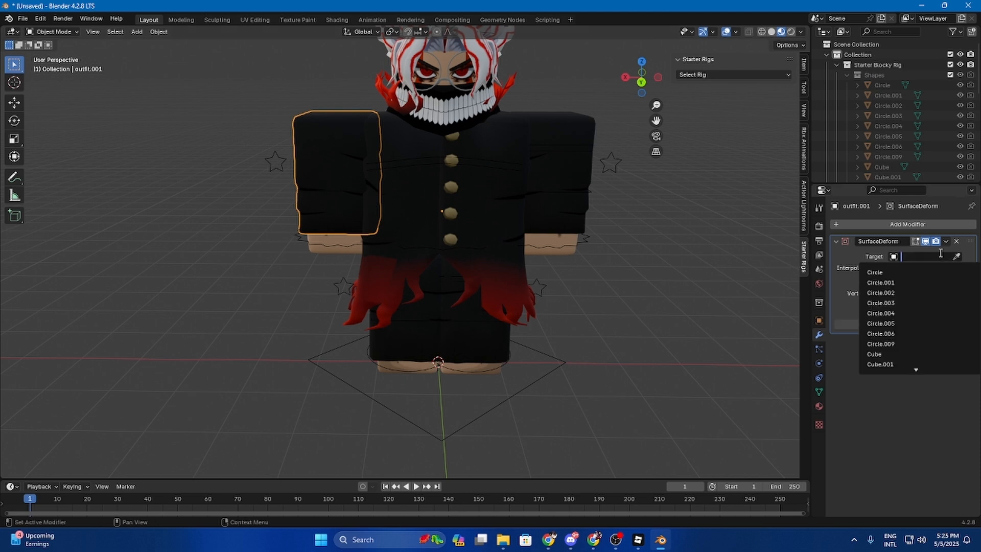
pyautogui.write('right')
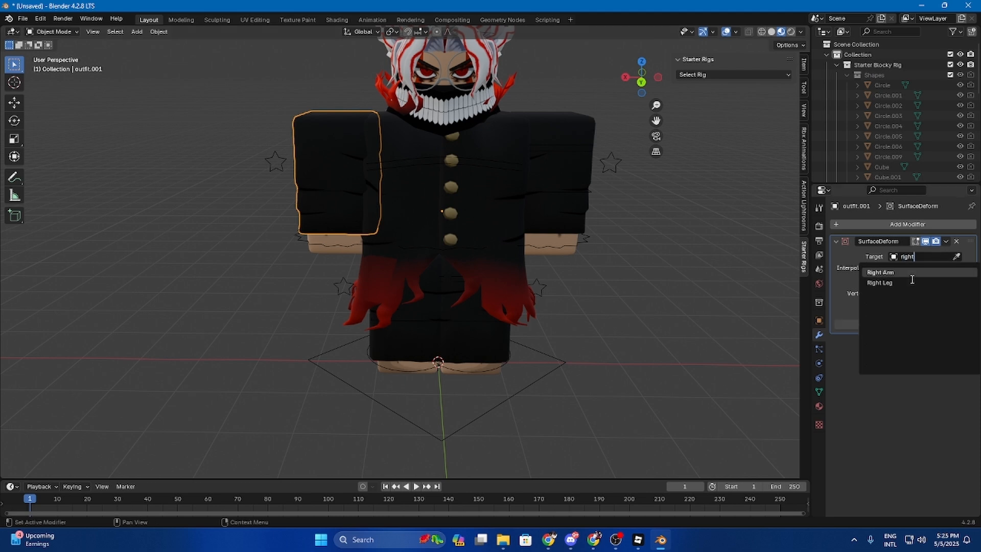
pyautogui.click(880, 272)
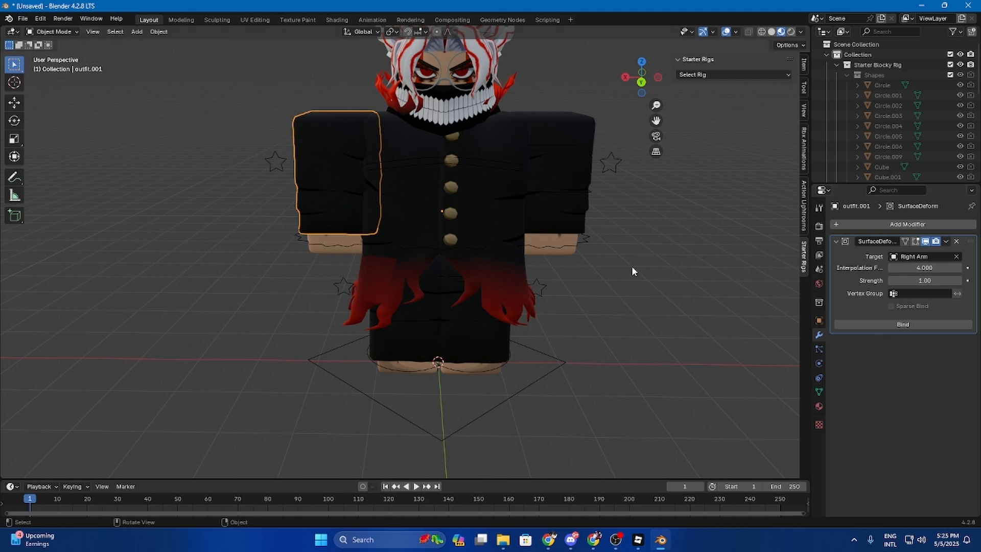
pyautogui.click(476, 173)
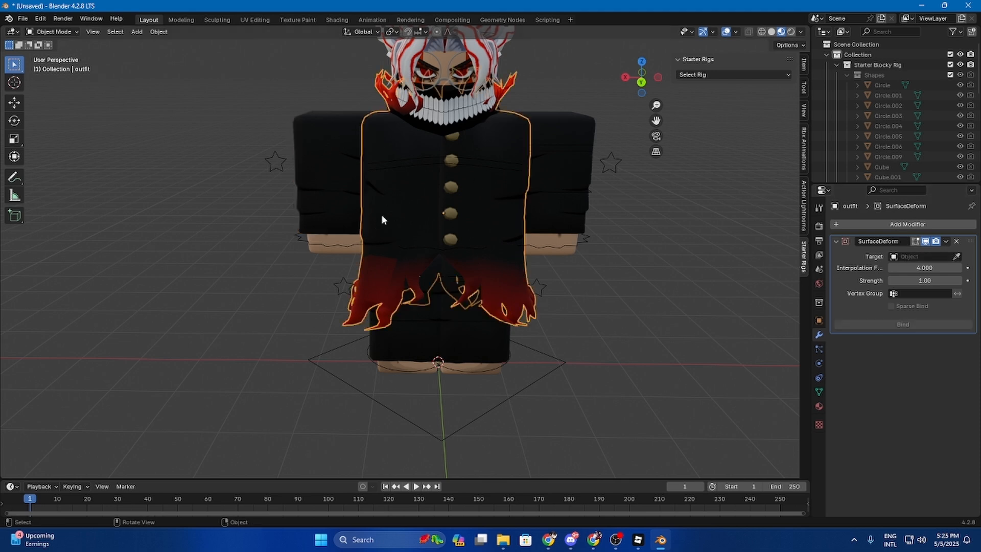
pyautogui.click(330, 195)
pyautogui.click(919, 325)
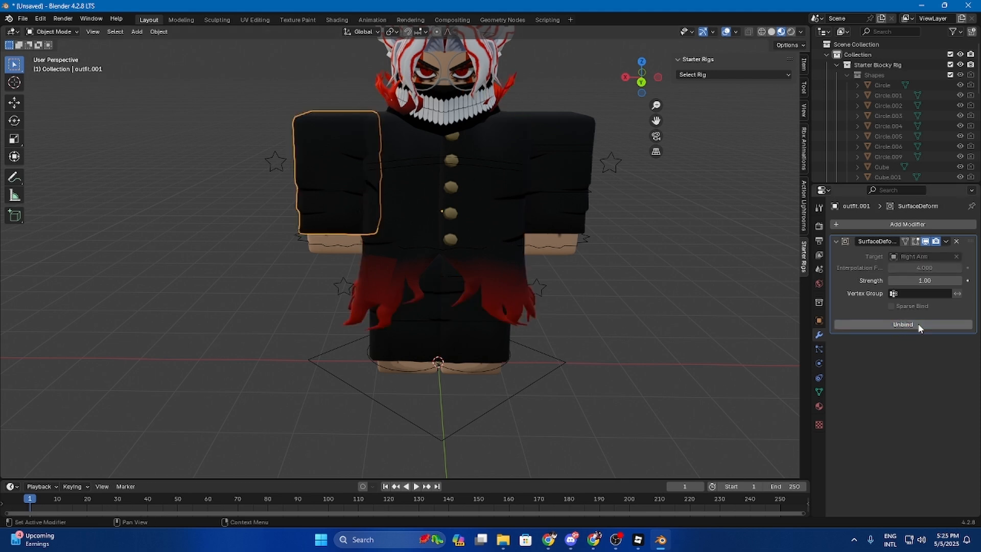
# Step: Set the target of the coat's Surface Deform modifier to Torso and bind it
pyautogui.click(462, 173)
pyautogui.click(913, 255)
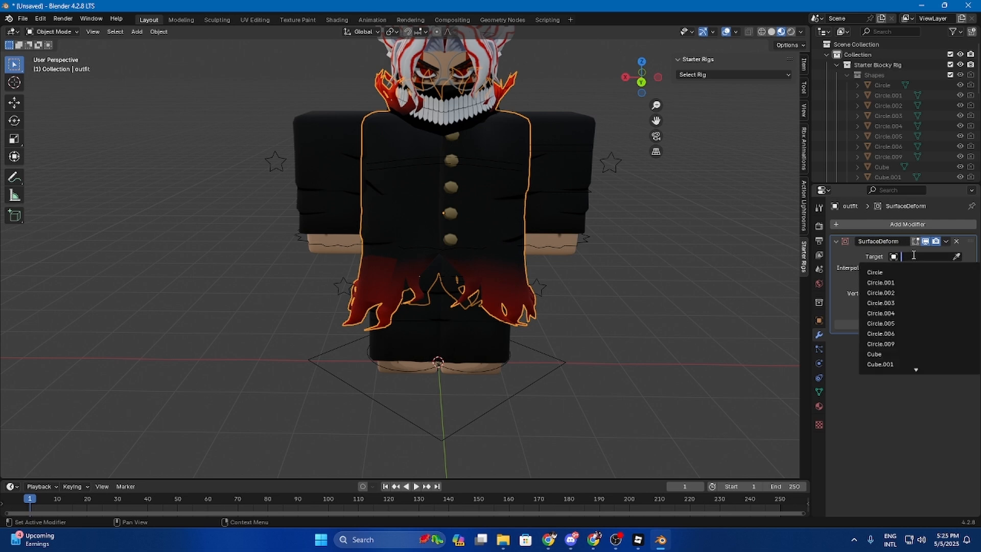
pyautogui.write('torso')
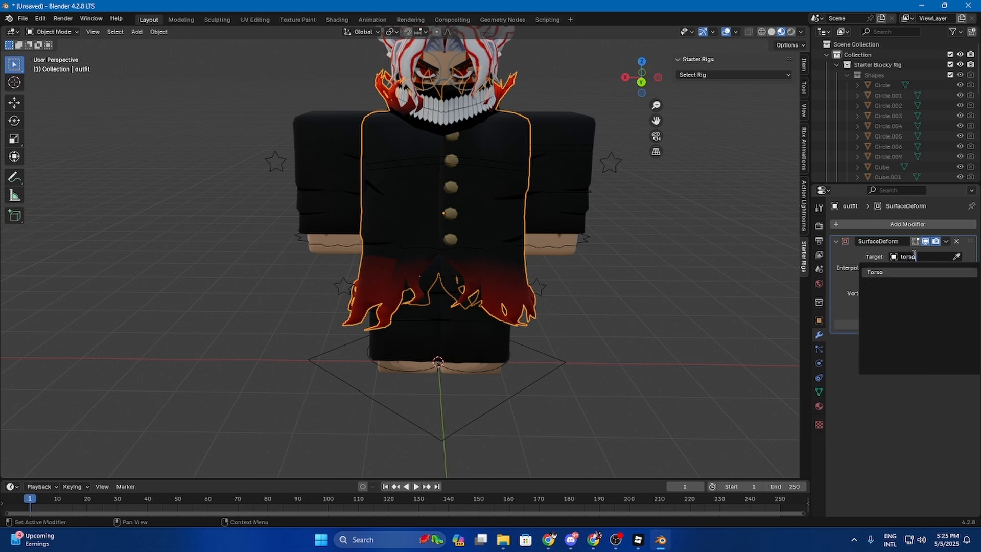
pyautogui.click(917, 273)
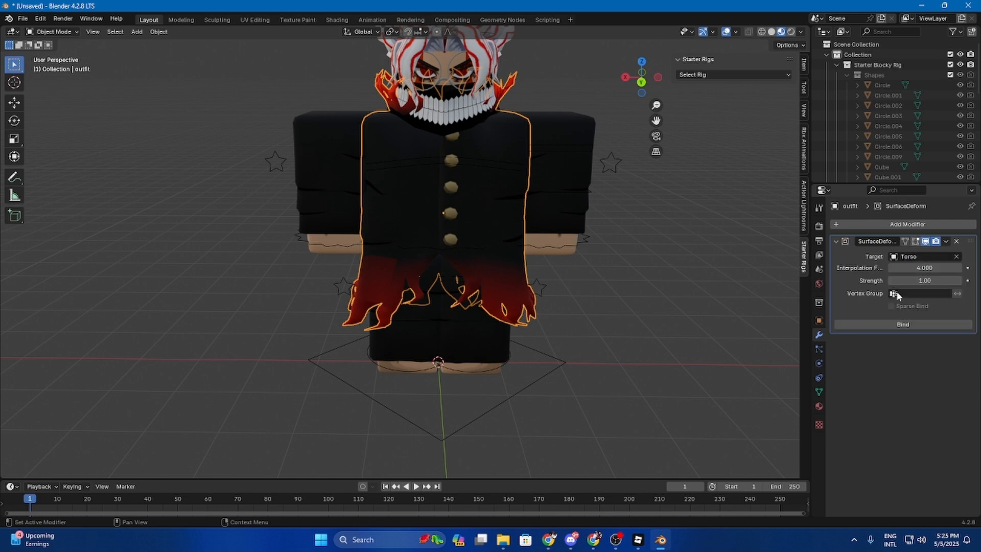
pyautogui.click(887, 326)
# Step: Set the target of the left sleeve's Surface Deform modifier to Left Arm and bind it
pyautogui.click(560, 173)
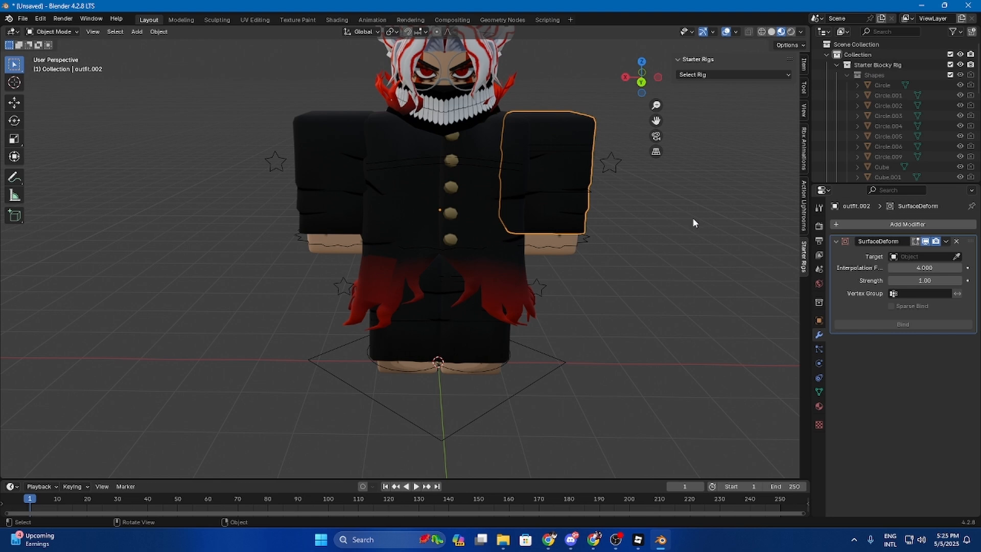
pyautogui.click(909, 257)
pyautogui.write('left')
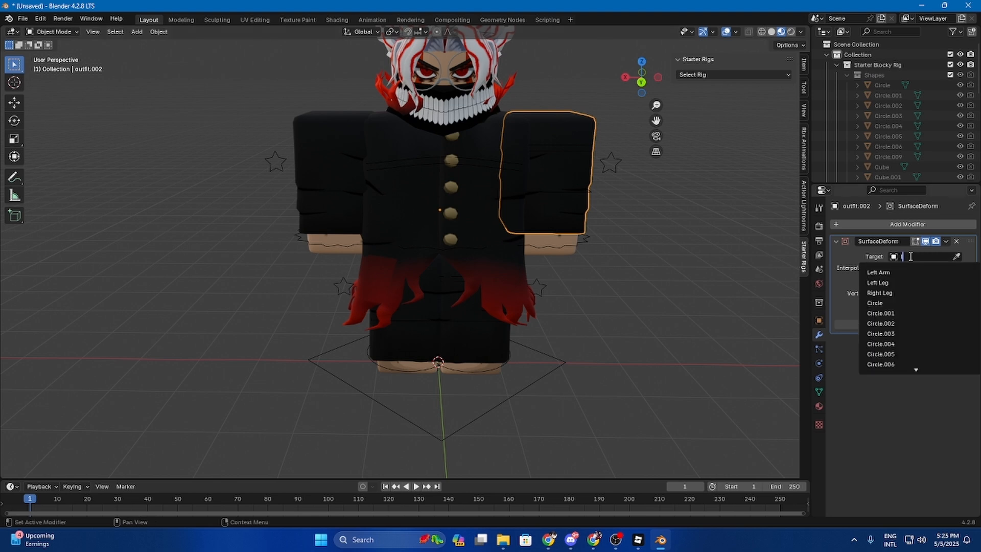
pyautogui.click(906, 271)
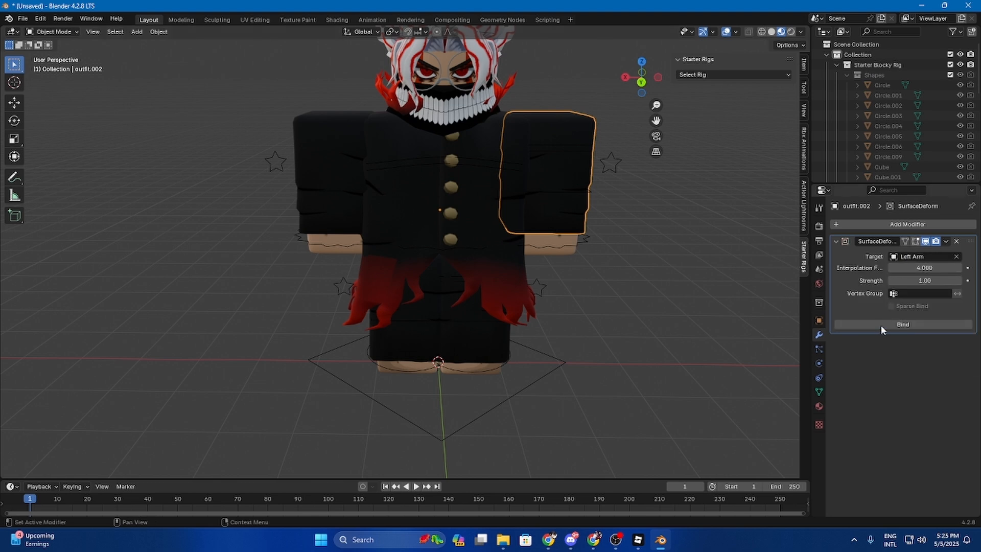
pyautogui.click(889, 326)
# Step: Set the target of the right trouser leg's Surface Deform modifier to Right Arm and bind it
pyautogui.click(389, 344)
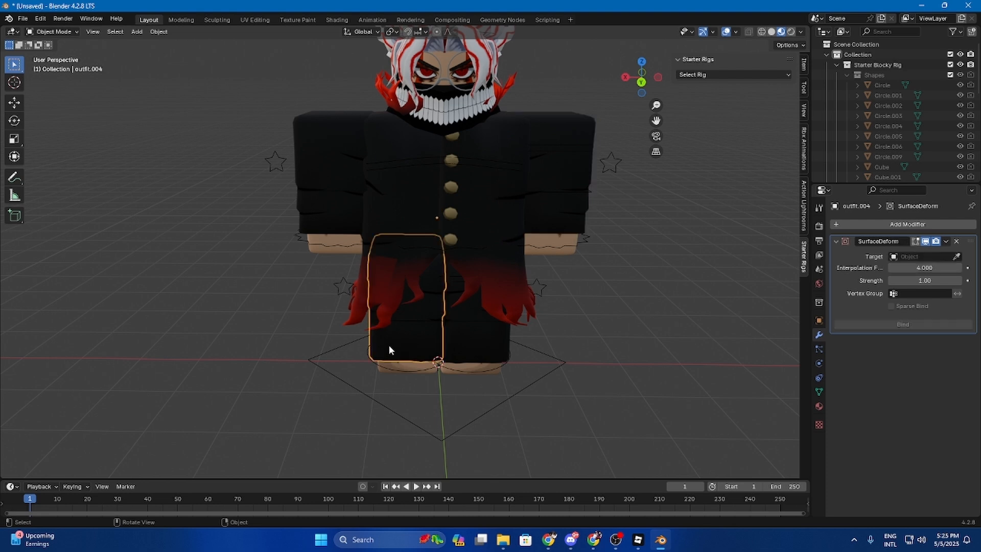
pyautogui.click(919, 257)
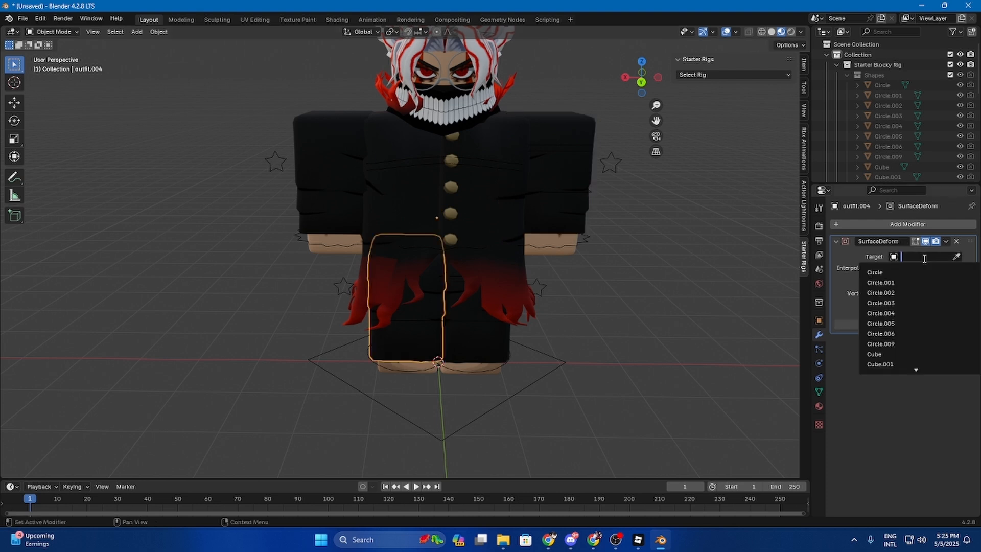
pyautogui.write('rg')
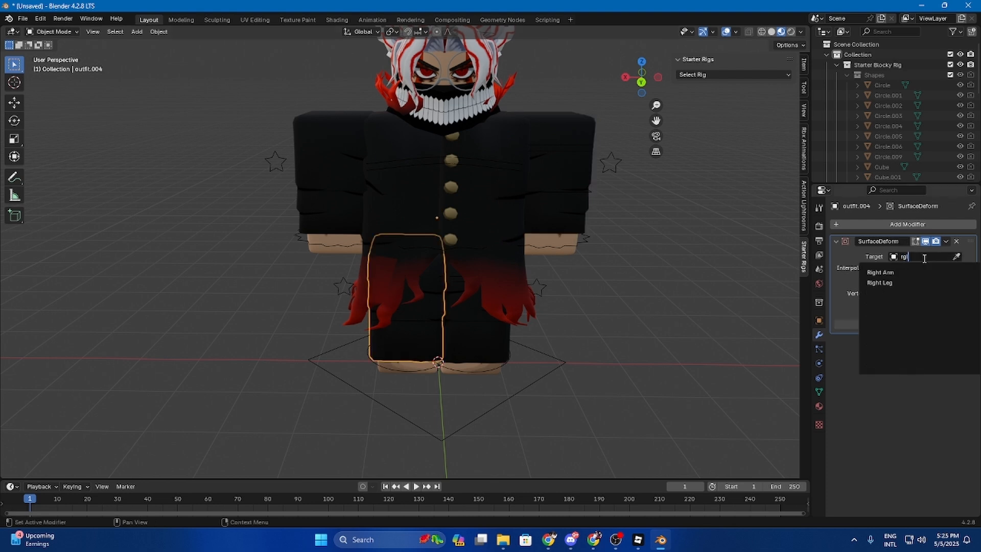
pyautogui.write('ith')
pyautogui.press('BackSpace')
pyautogui.press('BackSpace')
pyautogui.press('BackSpace')
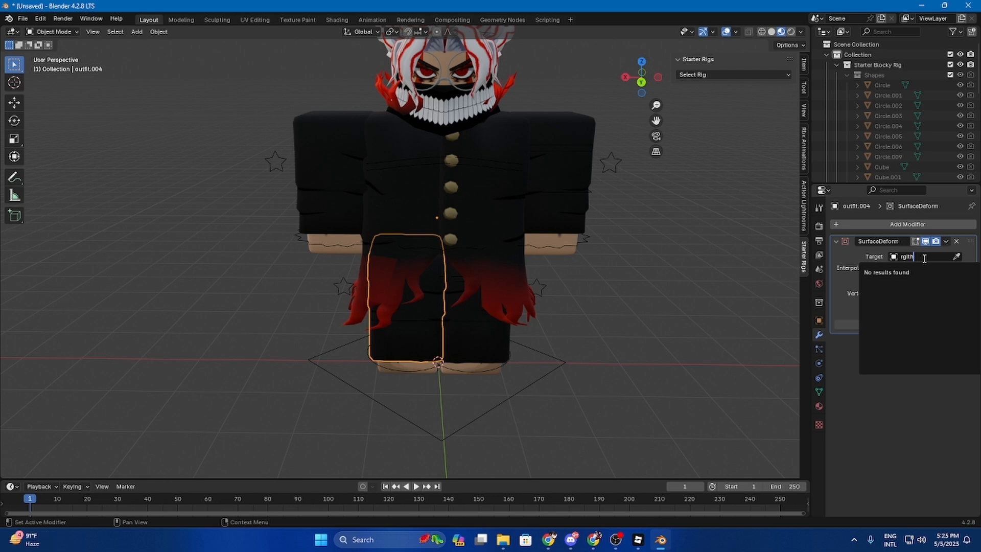
pyautogui.write('ight Arm')
pyautogui.click(867, 323)
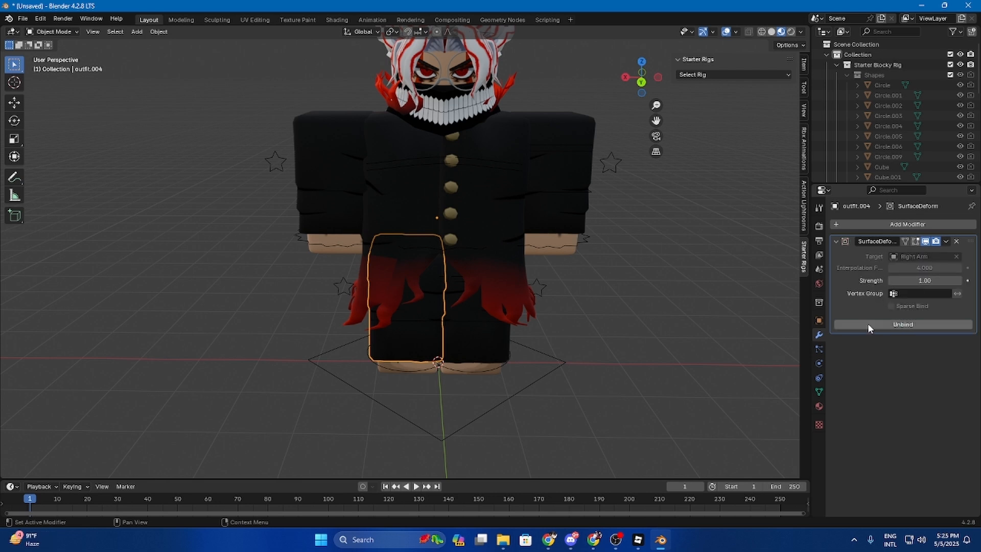
# Step: Set the left trouser leg's Surface Deform target to Left Leg, bind it, and deselect the trouser leg
pyautogui.click(456, 319)
pyautogui.click(494, 341)
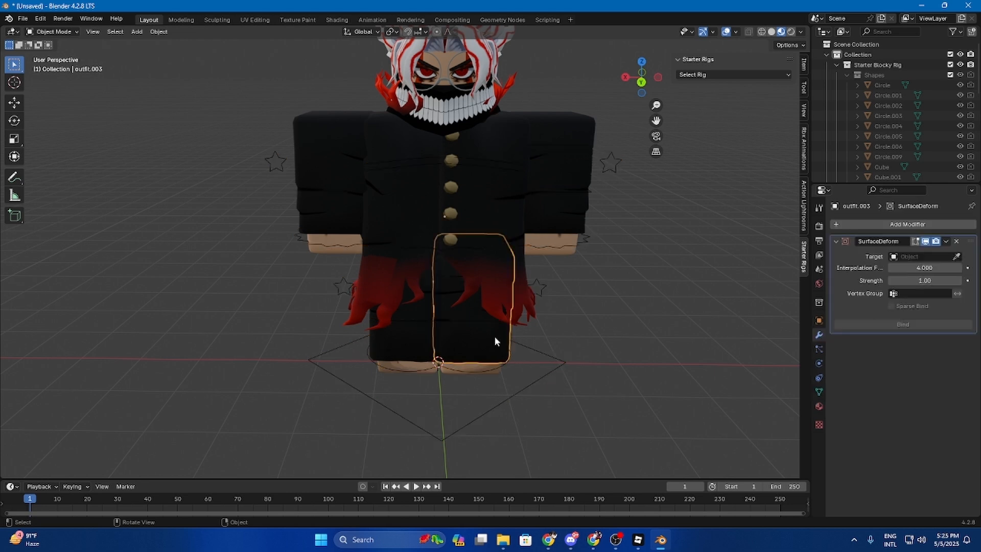
pyautogui.click(929, 256)
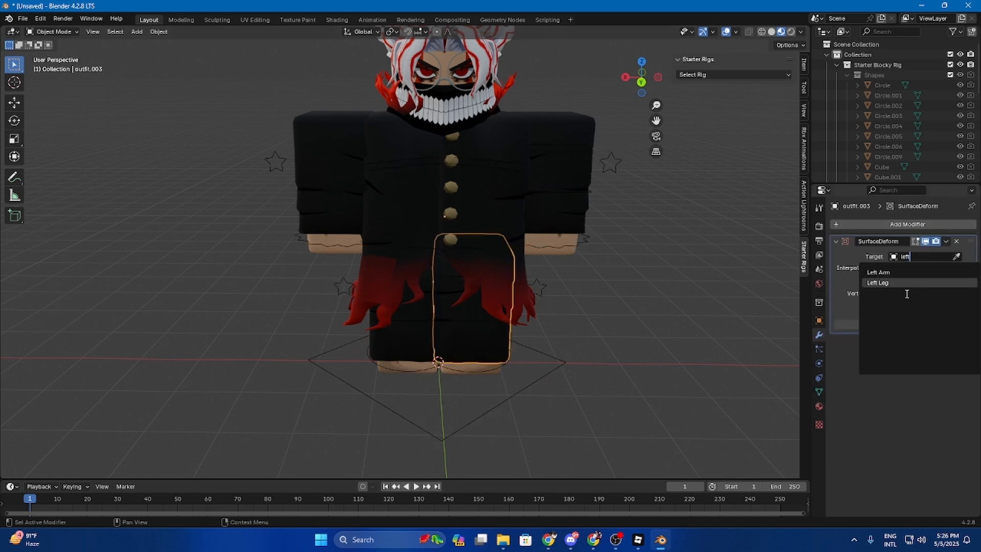
pyautogui.write('left')
pyautogui.click(916, 283)
pyautogui.click(876, 324)
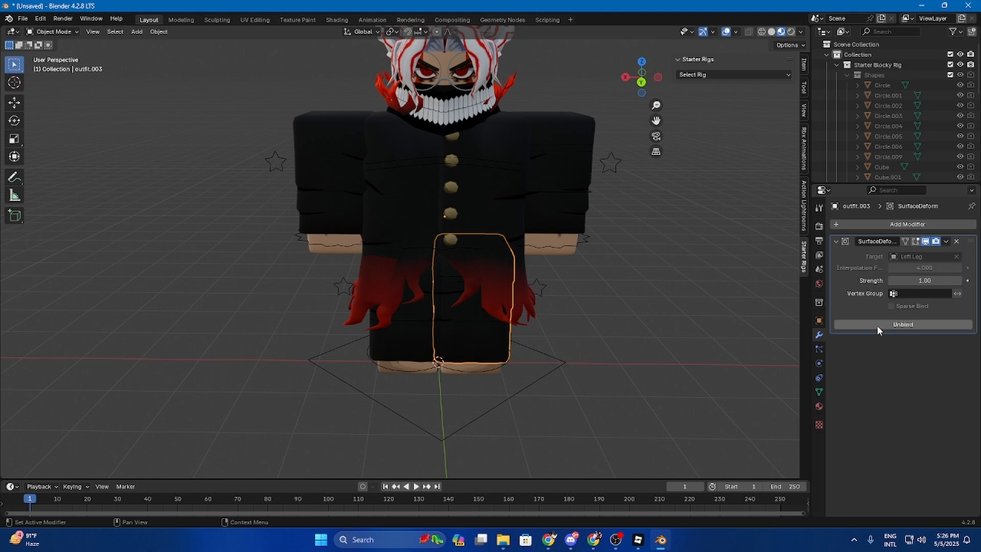
pyautogui.click(667, 322)
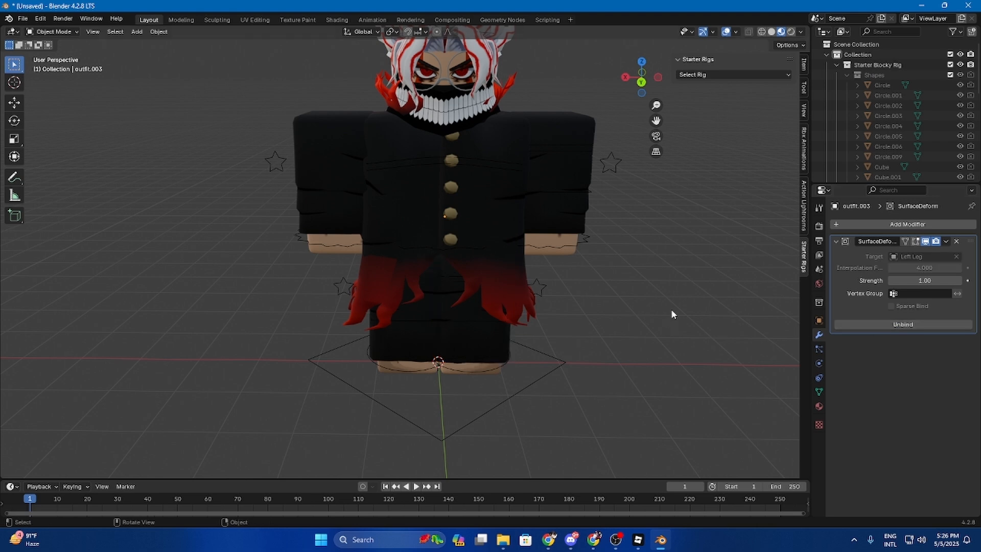
# Step: Open the Okarun figure image from the Google results in Chrome, examine its crouching pose, and switch back to Blender
pyautogui.hotkey('shift', '`')
pyautogui.press('w')
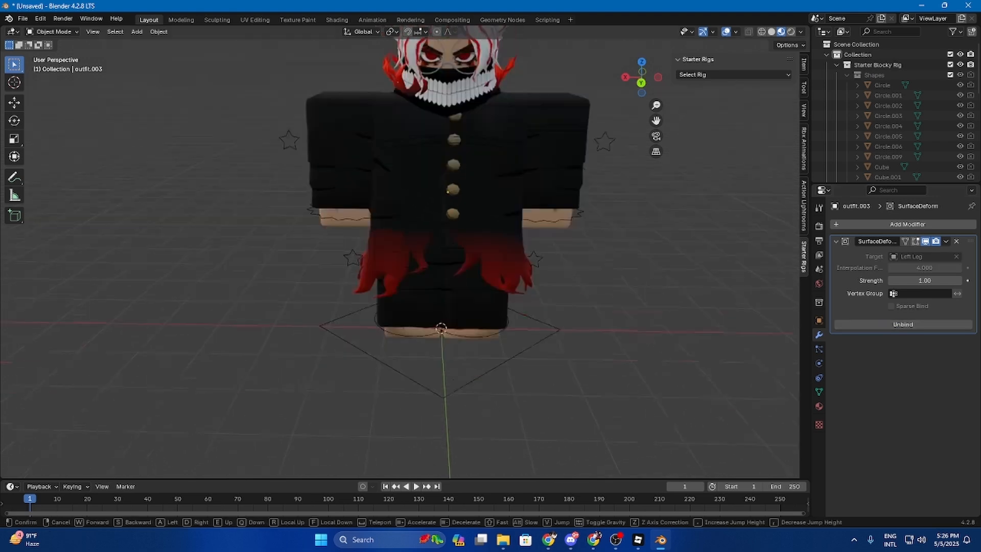
pyautogui.press('s')
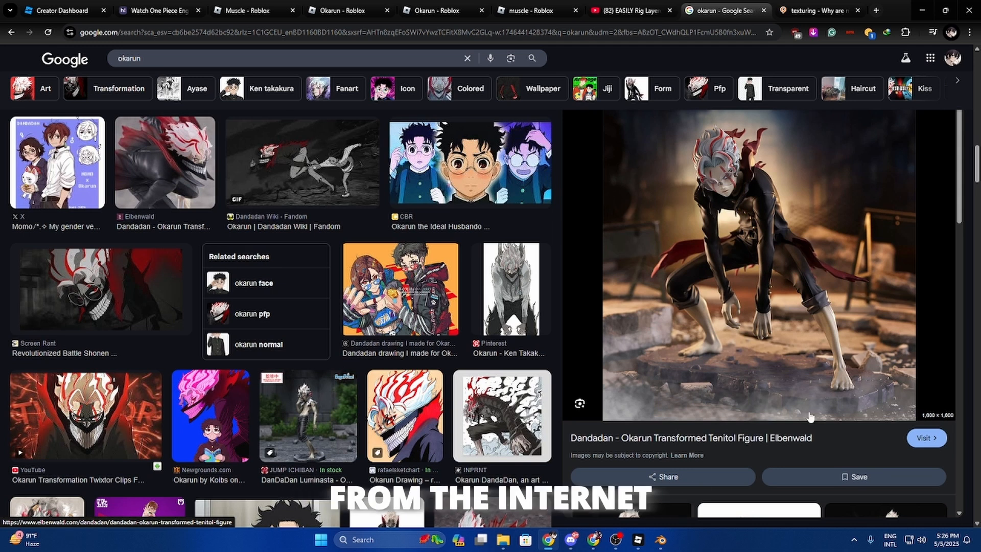
pyautogui.click(766, 283)
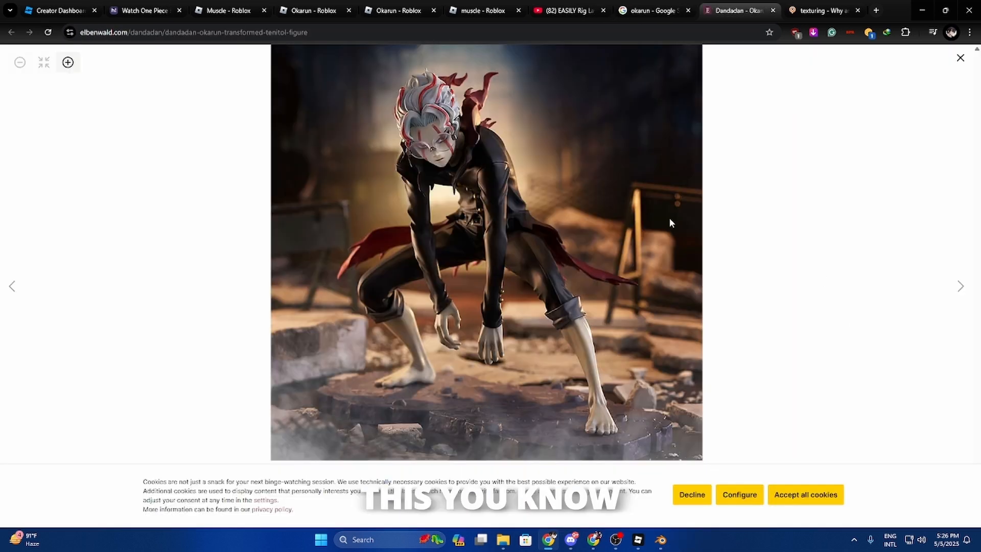
pyautogui.scroll(-2, 713, 272)
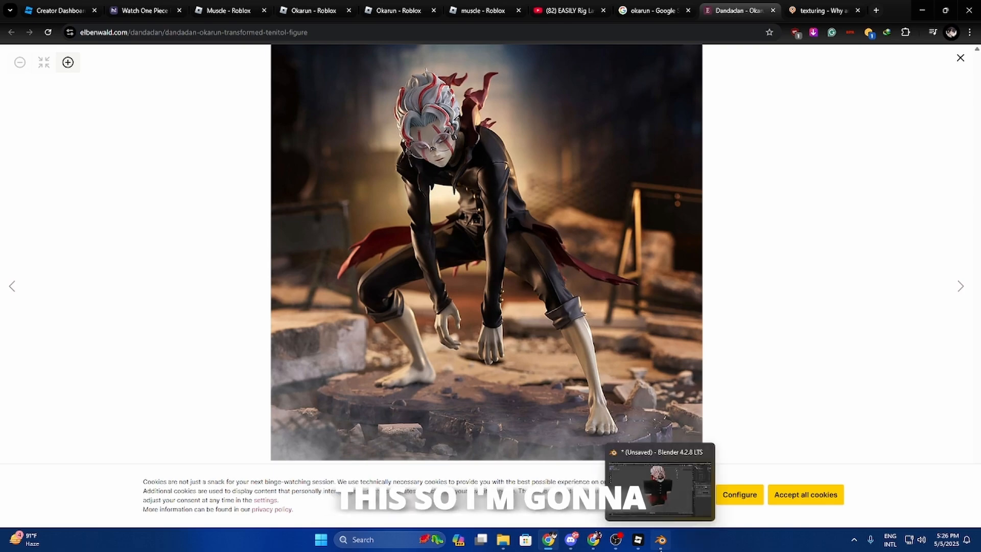
pyautogui.click(661, 548)
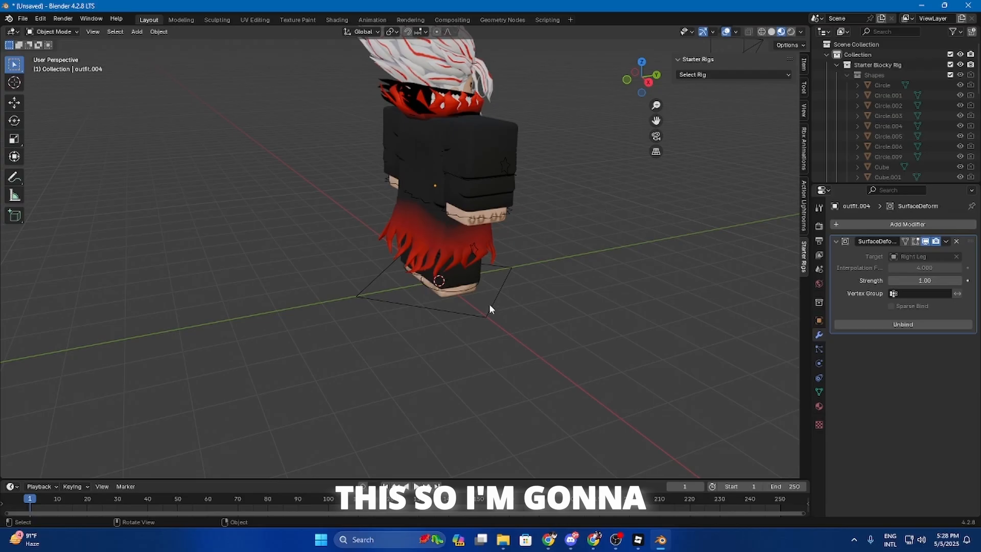
# Step: Select the Blocky Rig armature and switch it to Pose Mode
pyautogui.click(489, 305)
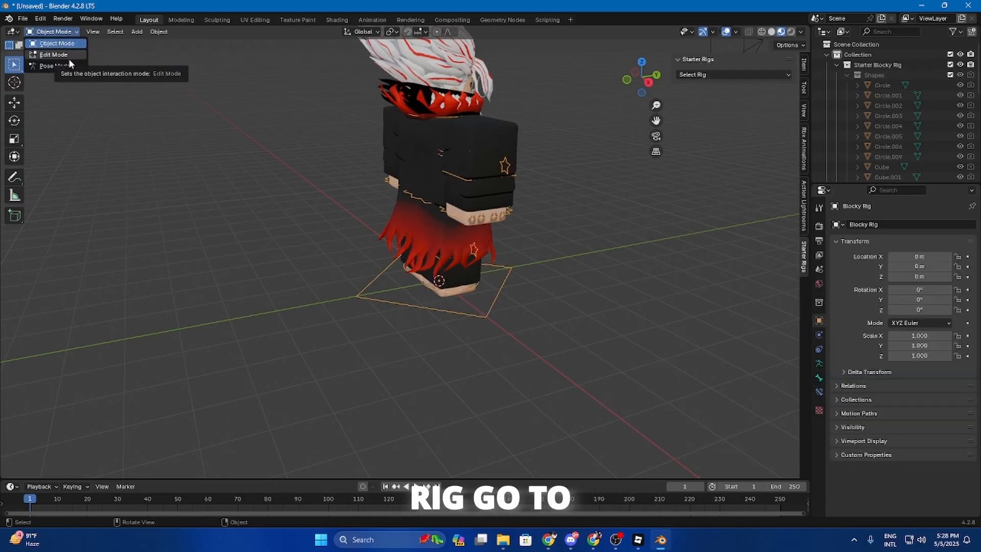
pyautogui.click(61, 70)
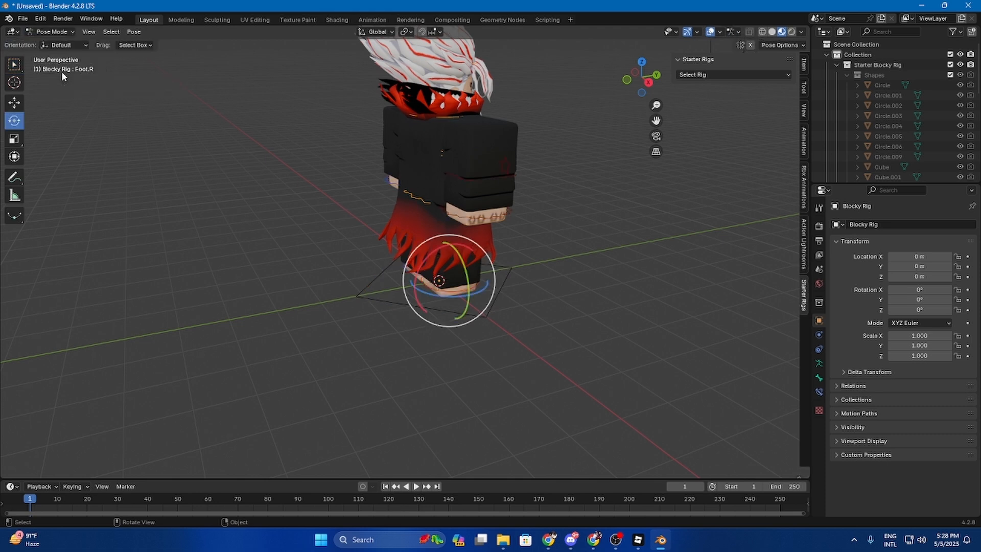
pyautogui.moveTo(588, 232); pyautogui.dragTo(327, 183, button='middle')
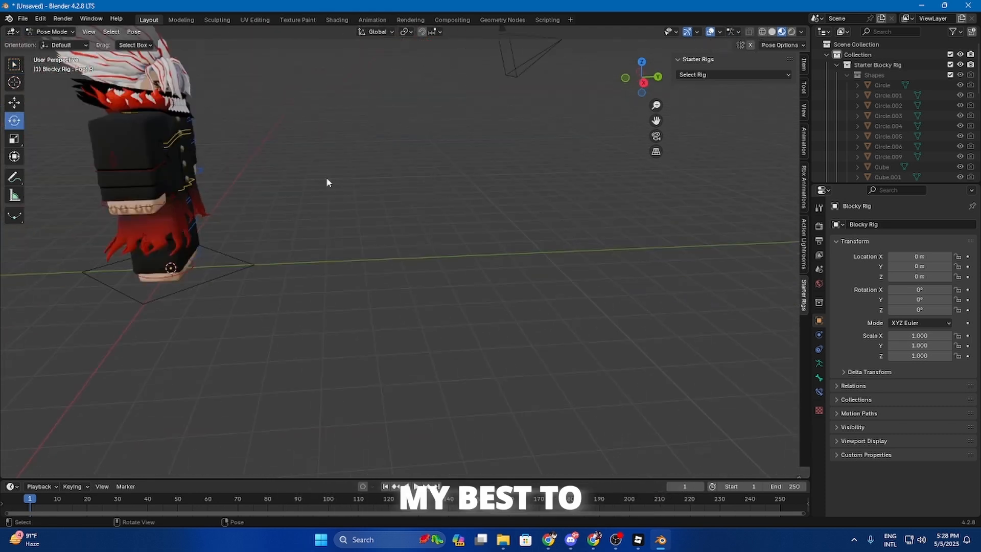
# Step: Rotate the whole character into a forward lean, and rotate the Hips bone back so the legs stand upright
pyautogui.click(183, 157)
pyautogui.moveTo(187, 158); pyautogui.dragTo(213, 179)
pyautogui.click(233, 282)
pyautogui.click(174, 203)
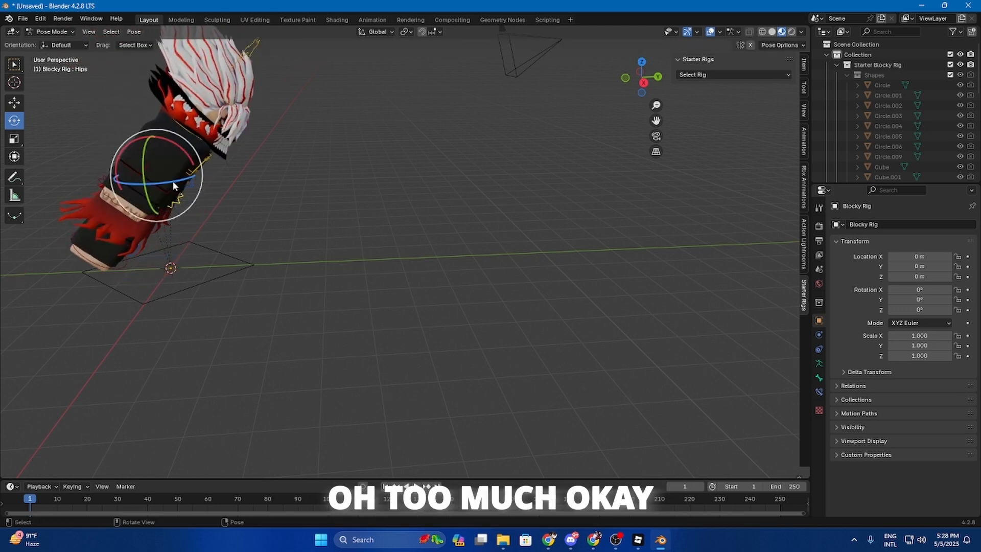
pyautogui.moveTo(125, 145); pyautogui.dragTo(120, 168)
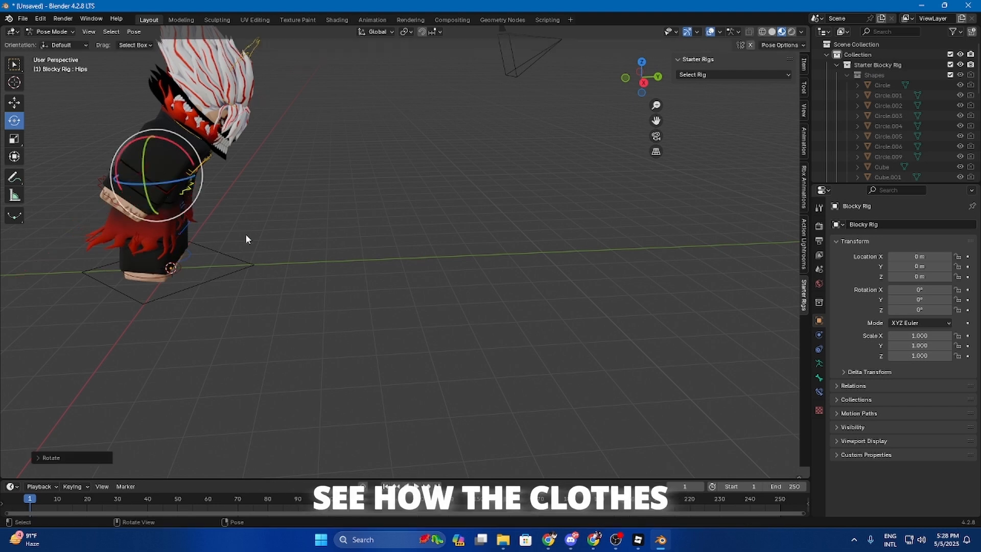
pyautogui.click(244, 210)
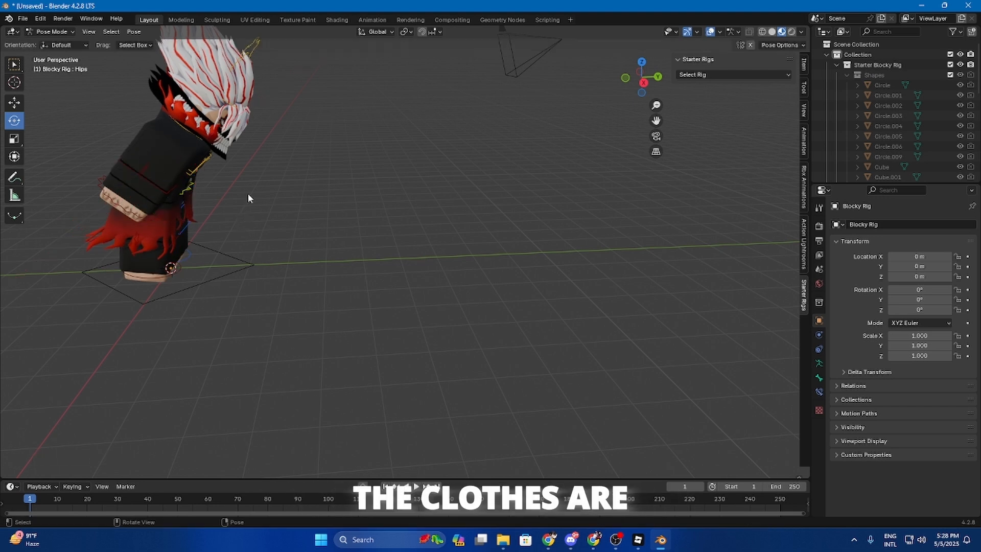
# Step: Rotate the Uppertorso bone to bend the character's upper body further forward
pyautogui.click(198, 168)
pyautogui.moveTo(201, 141); pyautogui.dragTo(207, 152)
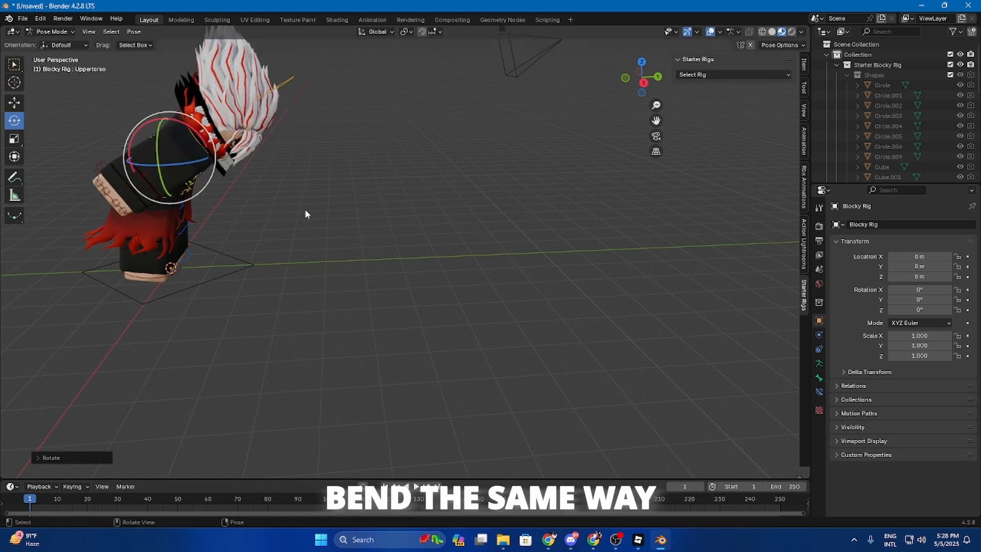
# Step: Rotate both upper arm bones down so the arms hang at the character's sides
pyautogui.hotkey('shift', '`')
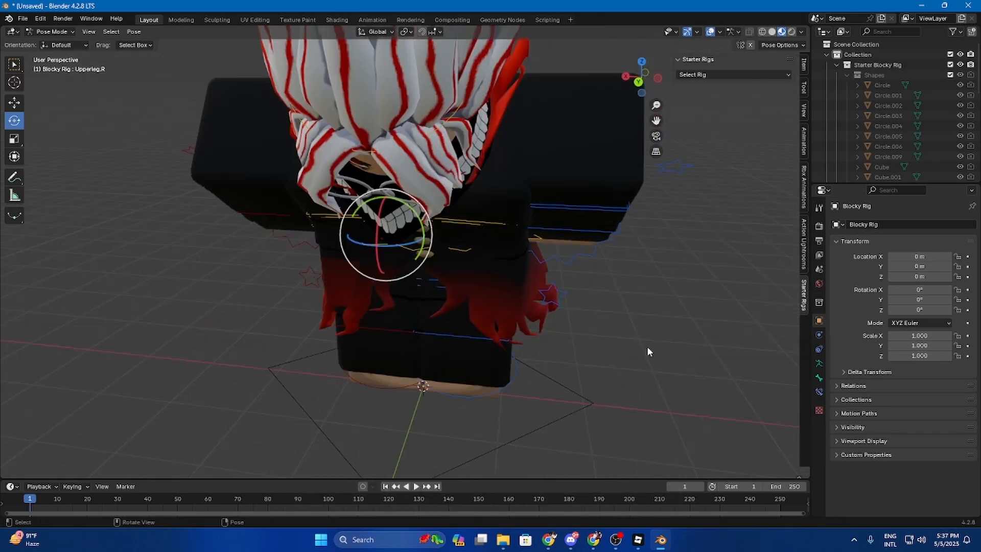
pyautogui.hotkey('shift', '`')
pyautogui.moveTo(293, 153); pyautogui.dragTo(335, 210)
pyautogui.hotkey('shift', '`')
pyautogui.click(405, 252)
pyautogui.click(480, 204)
pyautogui.moveTo(516, 231); pyautogui.dragTo(520, 169)
pyautogui.hotkey('shift', '`')
# Step: Move the right and left upper arm bones down to lower both shoulders
pyautogui.click(260, 158)
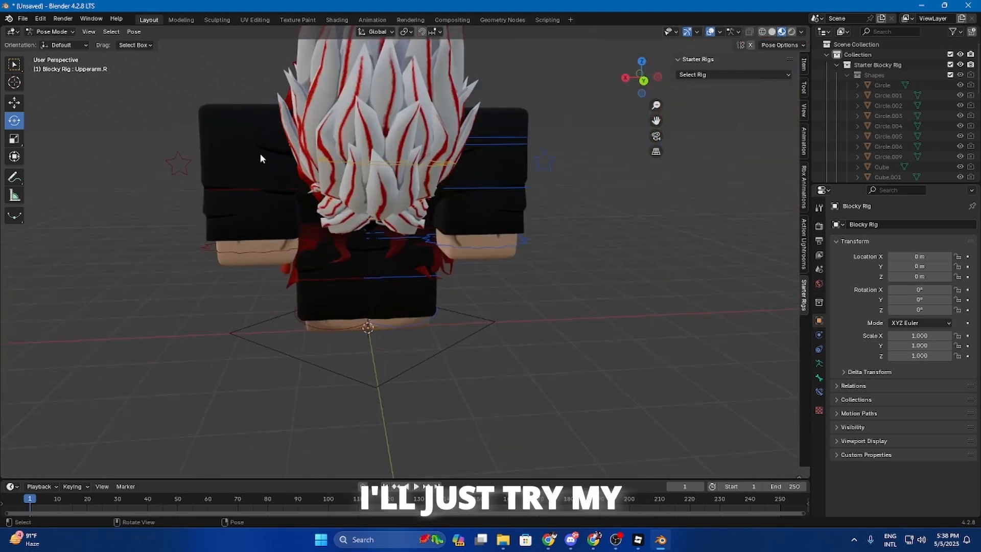
pyautogui.click(15, 103)
pyautogui.moveTo(250, 125); pyautogui.dragTo(251, 152)
pyautogui.click(498, 144)
pyautogui.moveTo(479, 112); pyautogui.dragTo(479, 149)
# Step: Rotate both arms so the forearms angle inward in front of the body
pyautogui.click(14, 121)
pyautogui.moveTo(504, 187); pyautogui.dragTo(516, 171)
pyautogui.click(608, 307)
pyautogui.click(245, 179)
pyautogui.moveTo(240, 181); pyautogui.dragTo(227, 195)
pyautogui.click(225, 221)
pyautogui.click(505, 228)
pyautogui.moveTo(497, 189); pyautogui.dragTo(502, 197)
# Step: Move the right upper arm slightly lower so the shoulders look even from the back view
pyautogui.click(254, 166)
pyautogui.hotkey('shift', 'space')
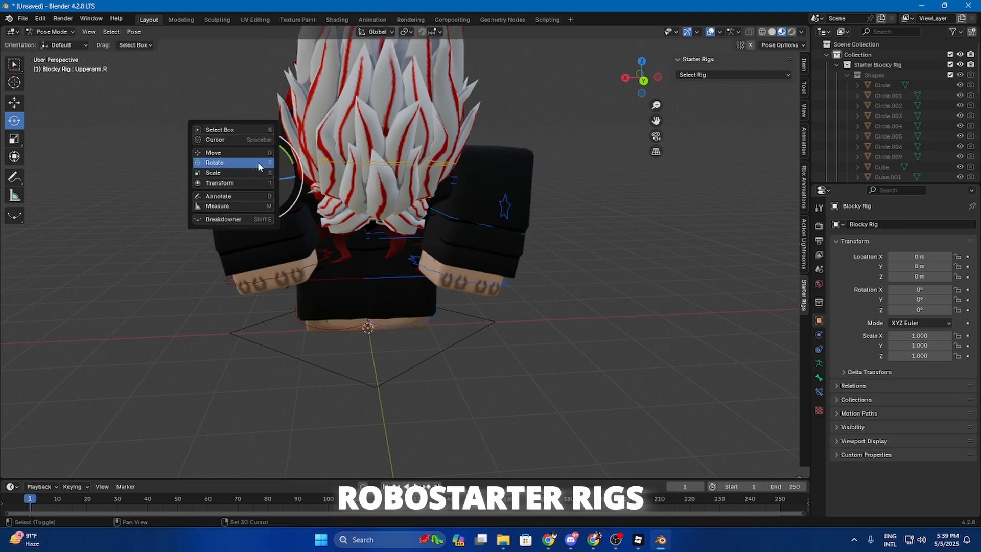
pyautogui.click(255, 153)
pyautogui.moveTo(256, 122); pyautogui.dragTo(256, 125)
pyautogui.press('`')
pyautogui.click(606, 139)
pyautogui.rightClick(606, 139)
pyautogui.hotkey('shift', '`')
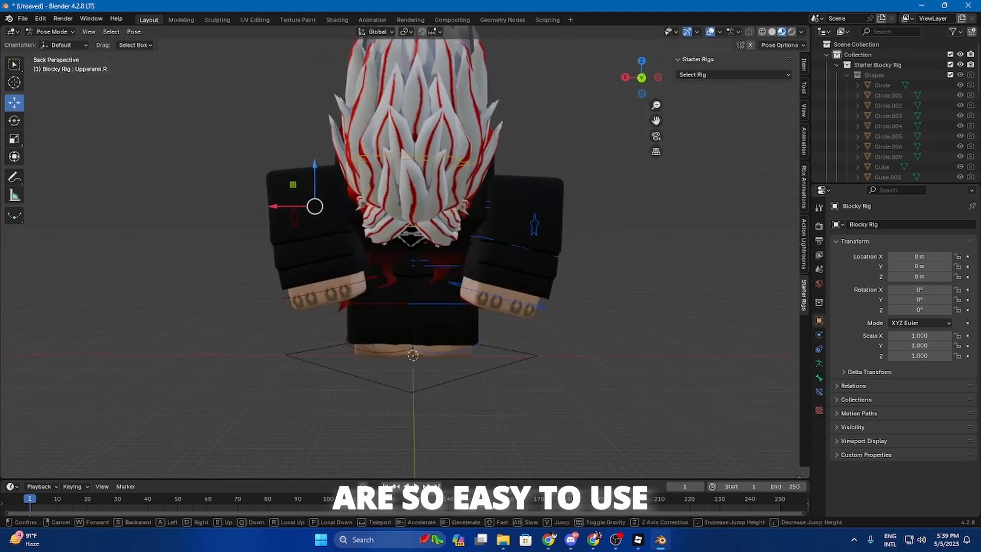
pyautogui.press('d')
pyautogui.press('w')
pyautogui.press('a')
pyautogui.click(404, 251)
pyautogui.moveTo(278, 172); pyautogui.dragTo(278, 180)
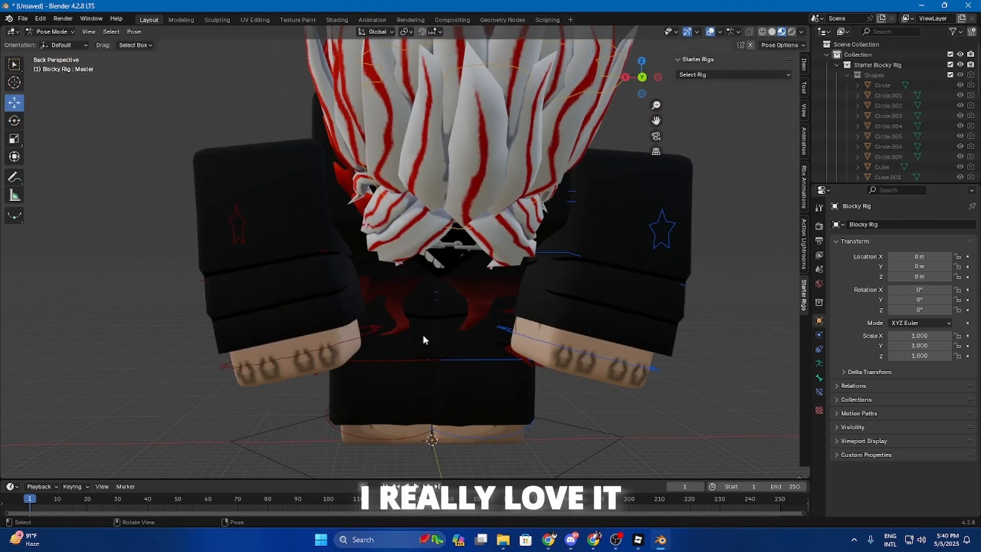
# Step: Rotate the left upper leg outward and turn the left lower leg back to upright
pyautogui.click(441, 294)
pyautogui.press('space')
pyautogui.press('space')
pyautogui.hotkey('shift', 'space')
pyautogui.click(443, 304)
pyautogui.moveTo(462, 256); pyautogui.dragTo(522, 271)
pyautogui.moveTo(493, 290); pyautogui.dragTo(535, 297)
pyautogui.click(556, 393)
pyautogui.moveTo(533, 367); pyautogui.dragTo(457, 432)
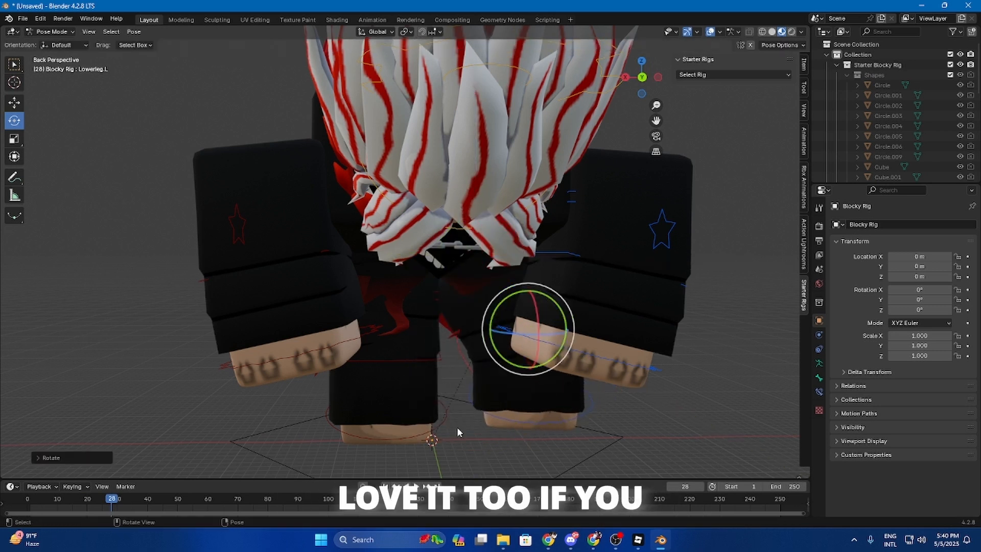
# Step: Rotate the right upper leg outward and straighten the right lower leg to widen the stance
pyautogui.click(434, 296)
pyautogui.moveTo(409, 256); pyautogui.dragTo(378, 286)
pyautogui.moveTo(407, 289); pyautogui.dragTo(361, 369)
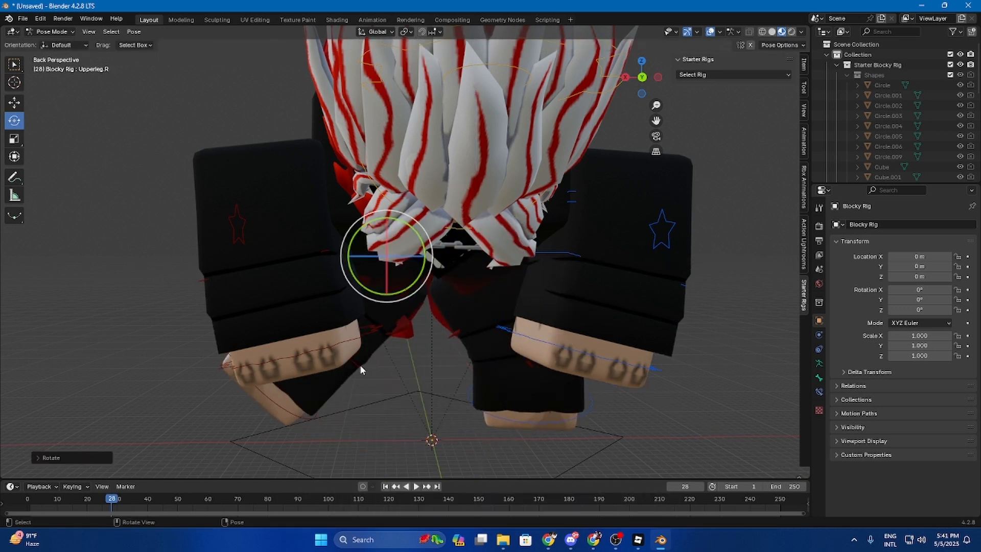
pyautogui.click(359, 367)
pyautogui.moveTo(312, 281); pyautogui.dragTo(285, 310)
# Step: Refine the rotations of the upper and lower leg bones so both legs stand apart in a crouch
pyautogui.moveTo(301, 286); pyautogui.dragTo(495, 246, button='middle')
pyautogui.click(521, 113)
pyautogui.moveTo(519, 70); pyautogui.dragTo(545, 99)
pyautogui.moveTo(554, 117); pyautogui.dragTo(450, 140, button='middle')
pyautogui.click(455, 146)
pyautogui.click(398, 189)
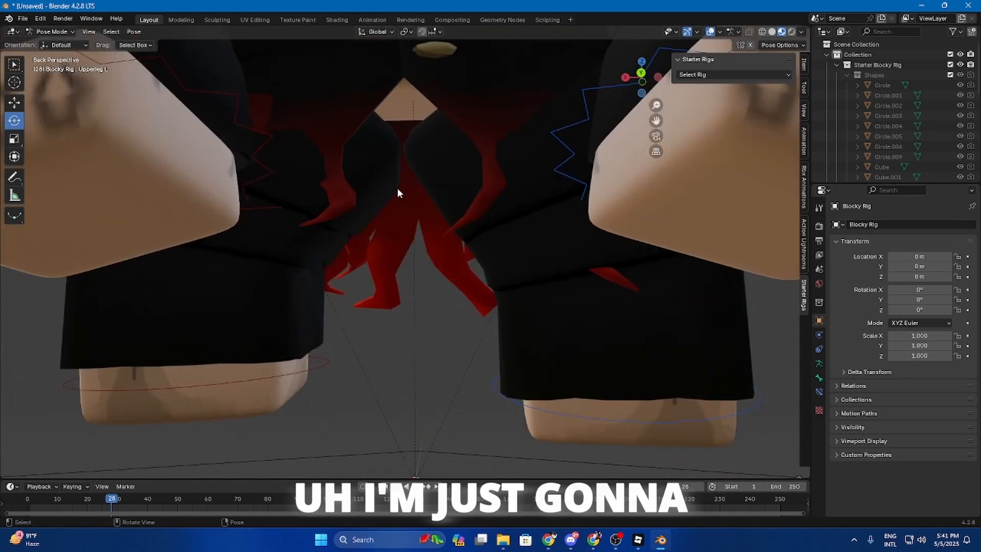
pyautogui.click(396, 166)
pyautogui.click(418, 98)
pyautogui.moveTo(413, 93); pyautogui.dragTo(410, 107)
pyautogui.click(250, 388)
pyautogui.moveTo(259, 372); pyautogui.dragTo(258, 375)
pyautogui.moveTo(256, 377); pyautogui.dragTo(253, 384)
# Step: Rotate the Head bone to raise the face so it looks forward
pyautogui.scroll(-6, 286, 204)
pyautogui.keyDown('shift'); pyautogui.moveTo(286, 153); pyautogui.dragTo(388, 286, button='middle'); pyautogui.keyUp('shift')
pyautogui.moveTo(460, 256); pyautogui.dragTo(337, 251, button='middle')
pyautogui.click(168, 143)
pyautogui.moveTo(369, 141); pyautogui.dragTo(396, 150)
pyautogui.moveTo(423, 151); pyautogui.dragTo(419, 171)
pyautogui.moveTo(391, 158); pyautogui.dragTo(411, 166)
pyautogui.click(659, 252)
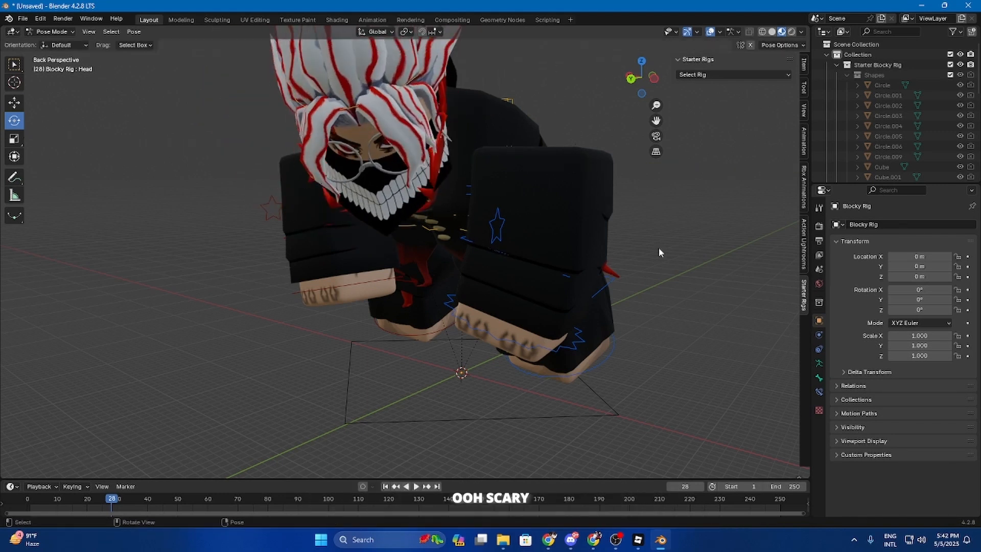
# Step: Make small rotation adjustments to the upper body and arm bones to refine the forward lean
pyautogui.moveTo(659, 252); pyautogui.dragTo(603, 235, button='middle')
pyautogui.keyDown('shift'); pyautogui.moveTo(491, 169); pyautogui.dragTo(358, 215, button='middle'); pyautogui.keyUp('shift')
pyautogui.scroll(2, 352, 204)
pyautogui.click(337, 128)
pyautogui.moveTo(284, 125); pyautogui.dragTo(279, 129)
pyautogui.click(324, 206)
pyautogui.keyDown('shift'); pyautogui.moveTo(314, 161); pyautogui.dragTo(378, 242); pyautogui.keyUp('shift')
pyautogui.moveTo(331, 207)
pyautogui.mouseDown()
pyautogui.moveTo(319, 215)
pyautogui.moveTo(330, 212)
pyautogui.mouseUp()
# Step: Adjust the right leg's rotation from the side, starting with the Upperleg.R bone
pyautogui.moveTo(534, 397); pyautogui.dragTo(317, 390, button='middle')
pyautogui.click(383, 217)
pyautogui.click(383, 214)
pyautogui.moveTo(392, 186); pyautogui.dragTo(413, 183)
pyautogui.click(381, 302)
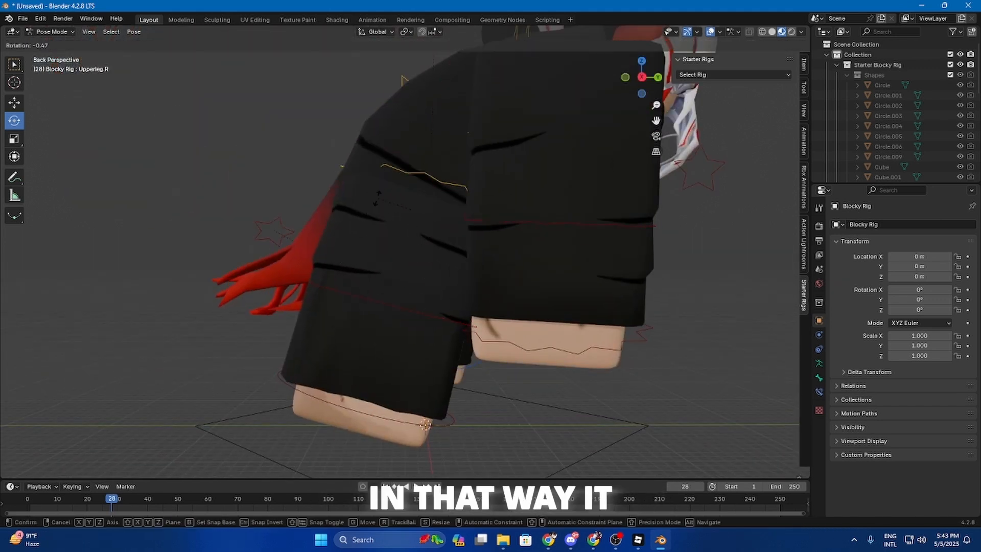
pyautogui.moveTo(378, 276); pyautogui.dragTo(363, 293)
# Step: Rotate the right and left upper arms slightly, working from each side of the character
pyautogui.click(567, 125)
pyautogui.moveTo(571, 119); pyautogui.dragTo(559, 108)
pyautogui.moveTo(537, 164); pyautogui.dragTo(256, 169, button='middle')
pyautogui.click(220, 132)
pyautogui.moveTo(209, 108); pyautogui.dragTo(198, 129)
# Step: Rotate the Uppertorso bone and swing both upper arms back to a more vertical position
pyautogui.moveTo(255, 164); pyautogui.dragTo(434, 158, button='middle')
pyautogui.click(521, 105)
pyautogui.moveTo(448, 159); pyautogui.dragTo(561, 82)
pyautogui.click(582, 120)
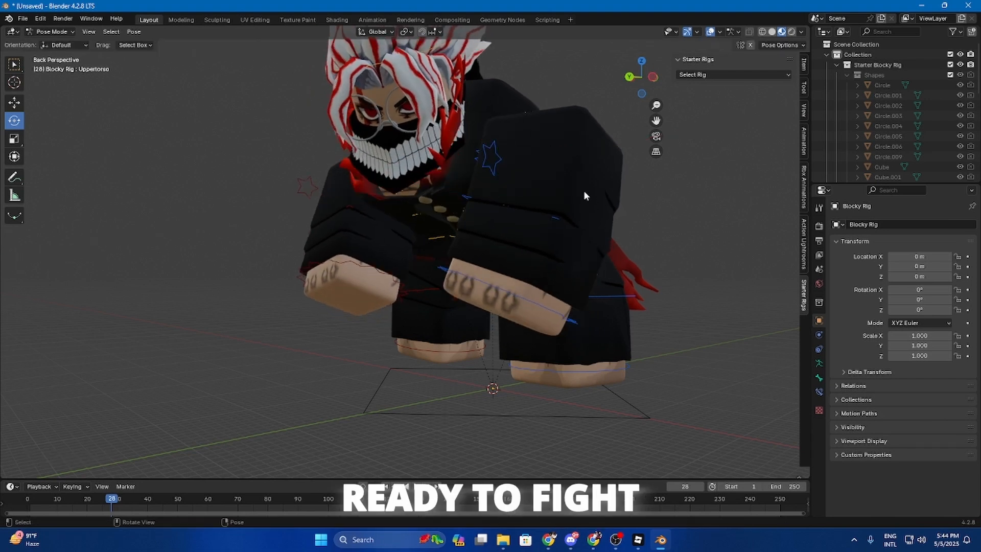
pyautogui.click(582, 190)
pyautogui.press('r')
pyautogui.press('x')
pyautogui.moveTo(341, 190); pyautogui.dragTo(339, 193)
# Step: Switch to the camera view and reposition the camera to frame the whole crouching character
pyautogui.press('KP_0')
pyautogui.hotkey('shift', '`')
pyautogui.press('d')
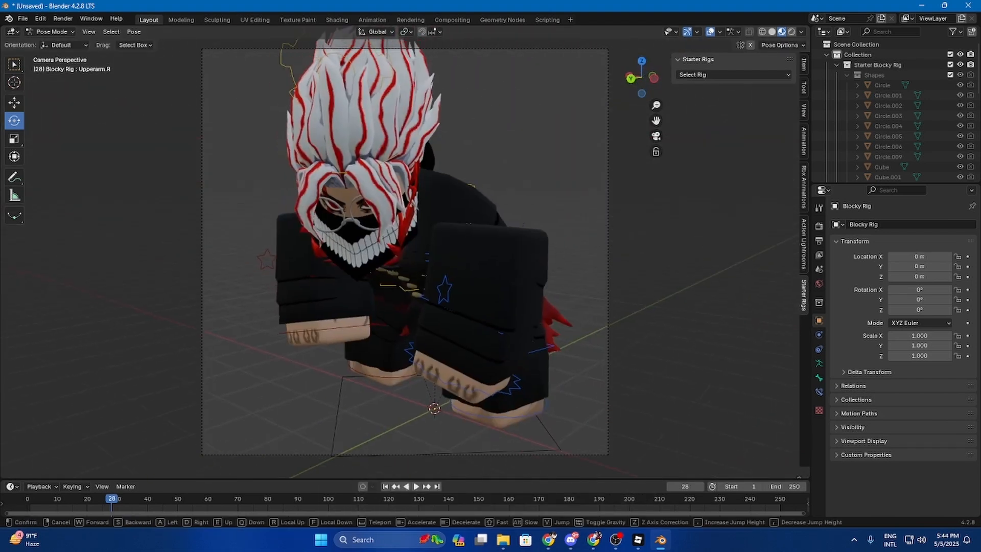
pyautogui.press('q')
pyautogui.click(550, 280)
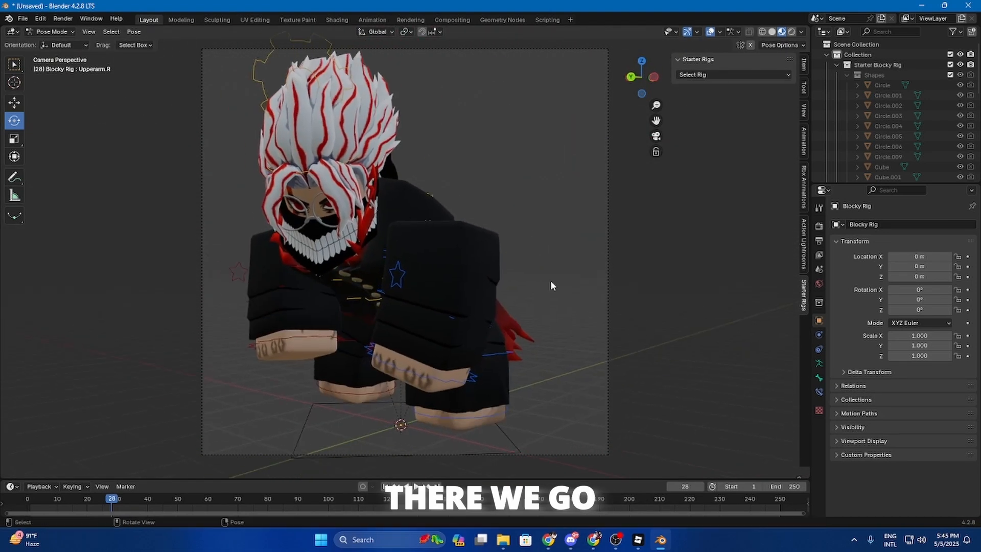
pyautogui.hotkey('shift', '`')
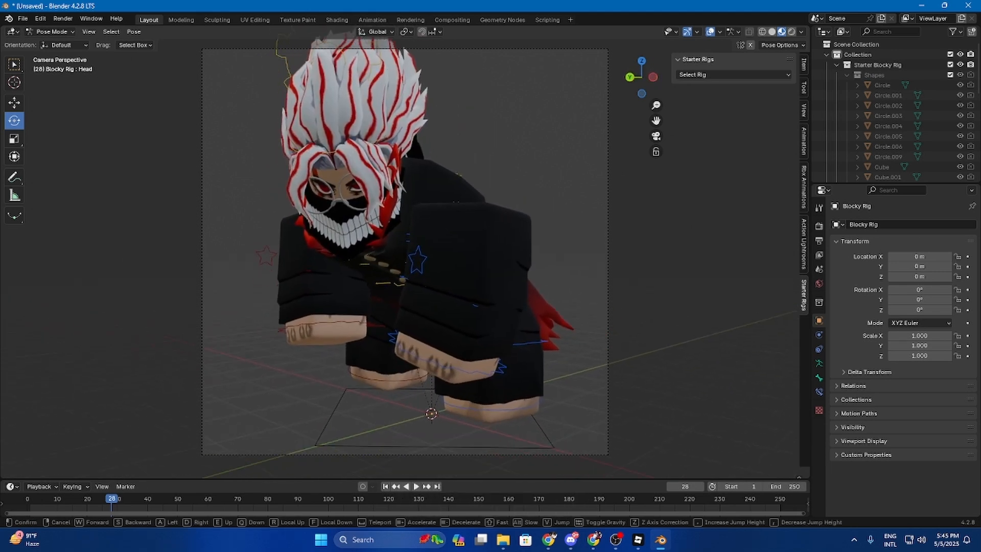
pyautogui.press('s')
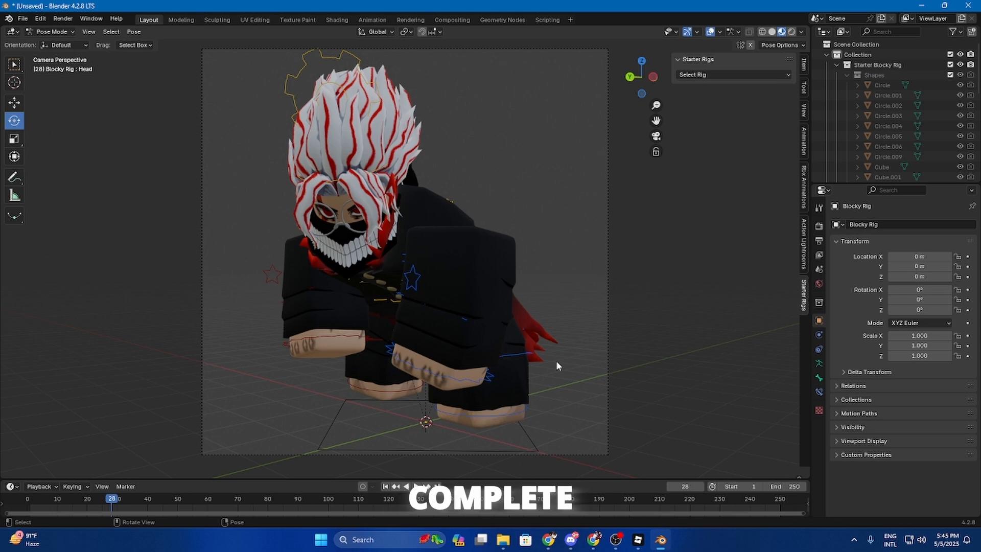
# Step: Fine-tune the rotations of the Lowerleg.R and Lowerleg.L bones to match the reference stance
pyautogui.press('ctrl+KP_1')
pyautogui.hotkey('shift', '`')
pyautogui.press('a')
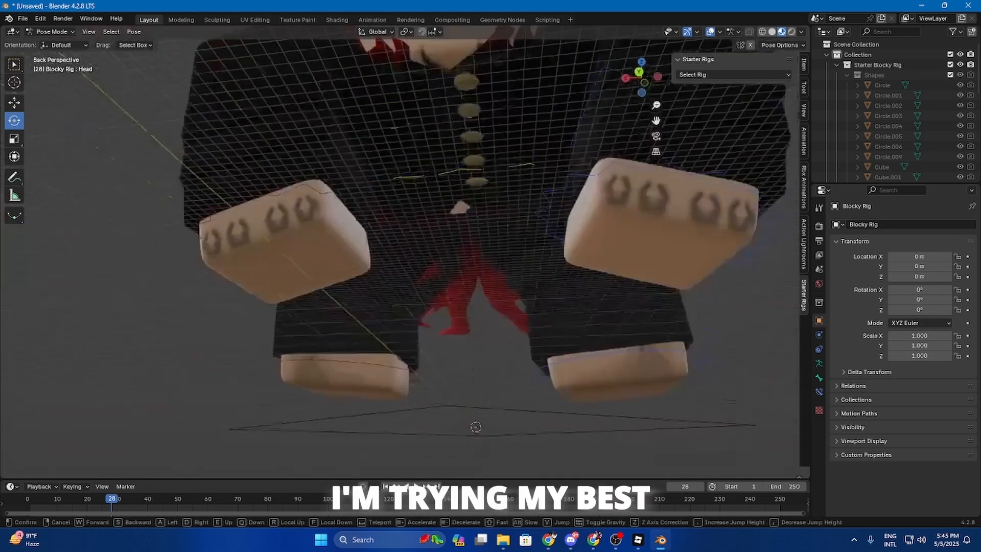
pyautogui.press('w')
pyautogui.click(492, 241)
pyautogui.click(493, 241)
pyautogui.moveTo(513, 167); pyautogui.dragTo(509, 174)
pyautogui.click(304, 230)
pyautogui.moveTo(289, 188); pyautogui.dragTo(292, 190)
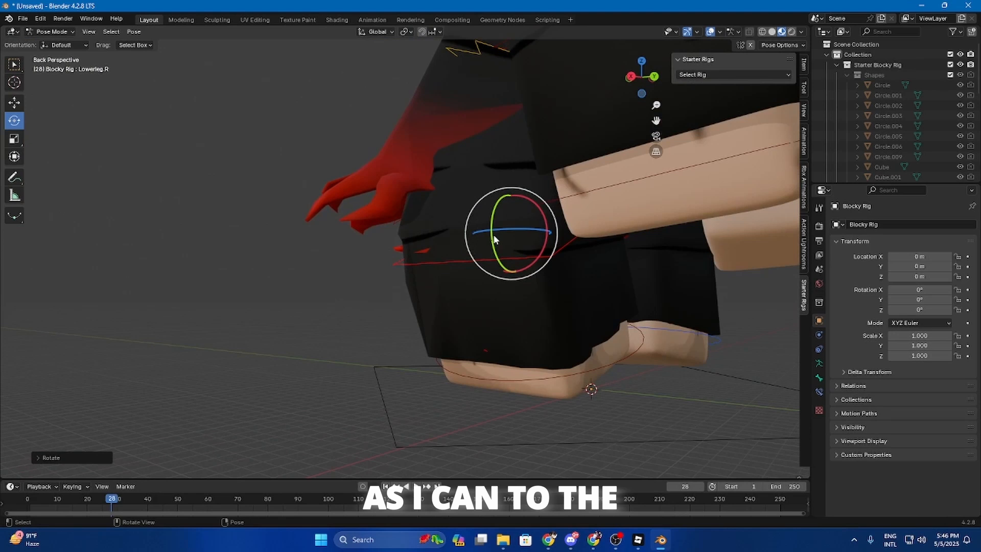
pyautogui.moveTo(494, 230); pyautogui.dragTo(568, 309)
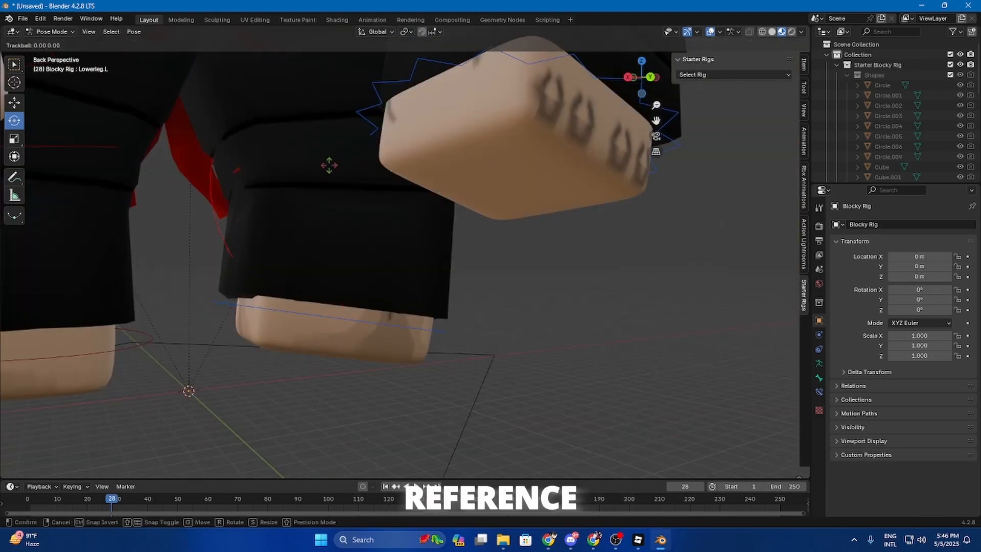
pyautogui.moveTo(329, 164); pyautogui.dragTo(403, 253)
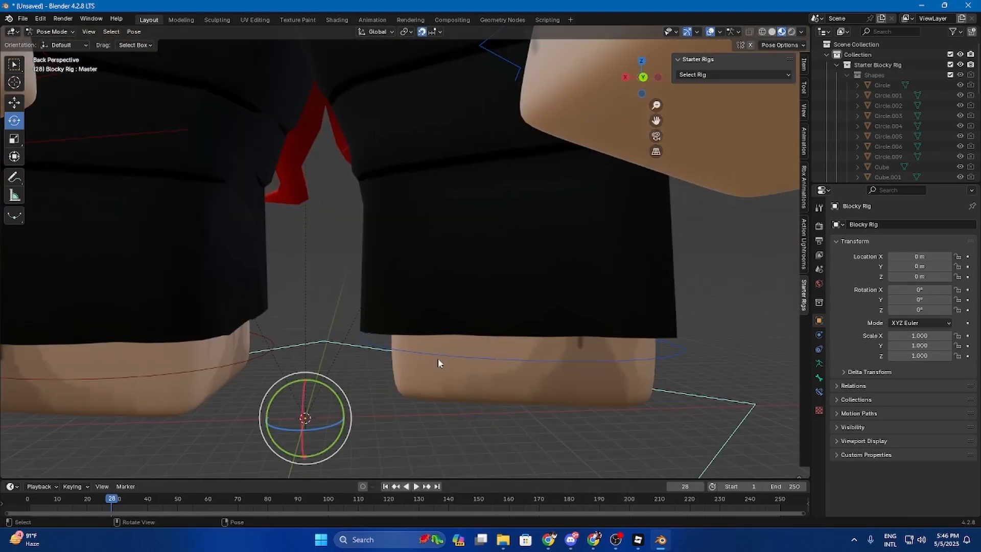
pyautogui.click(477, 339)
pyautogui.moveTo(472, 343); pyautogui.dragTo(477, 343)
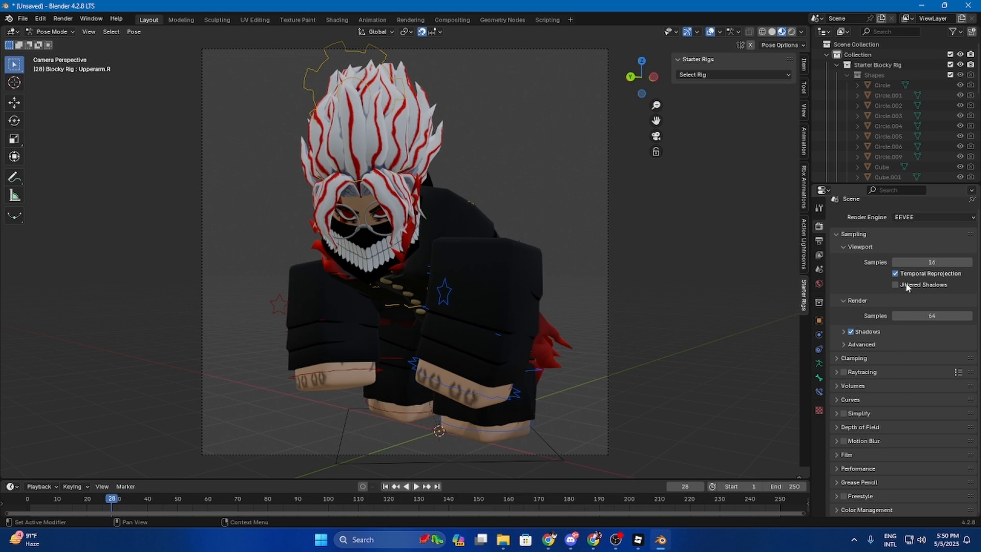
# Step: Switch the render engine to Cycles and set the render max samples to 1024
pyautogui.scroll(1, 880, 279)
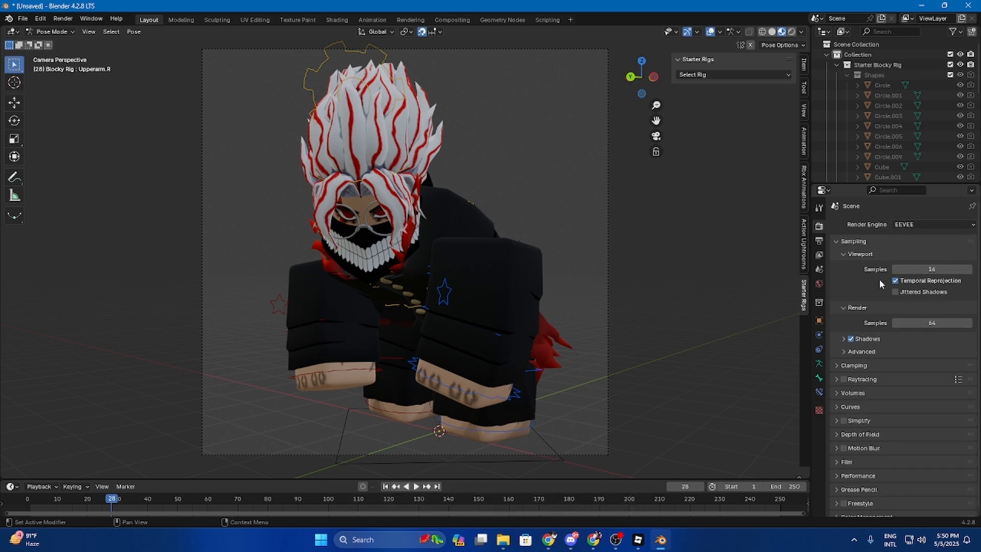
pyautogui.click(939, 225)
pyautogui.click(927, 247)
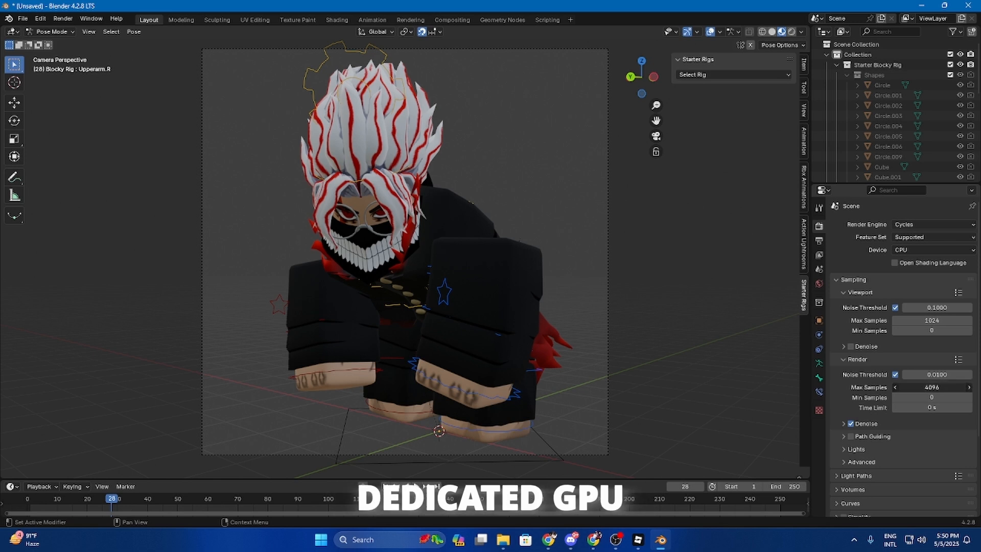
pyautogui.click(941, 388)
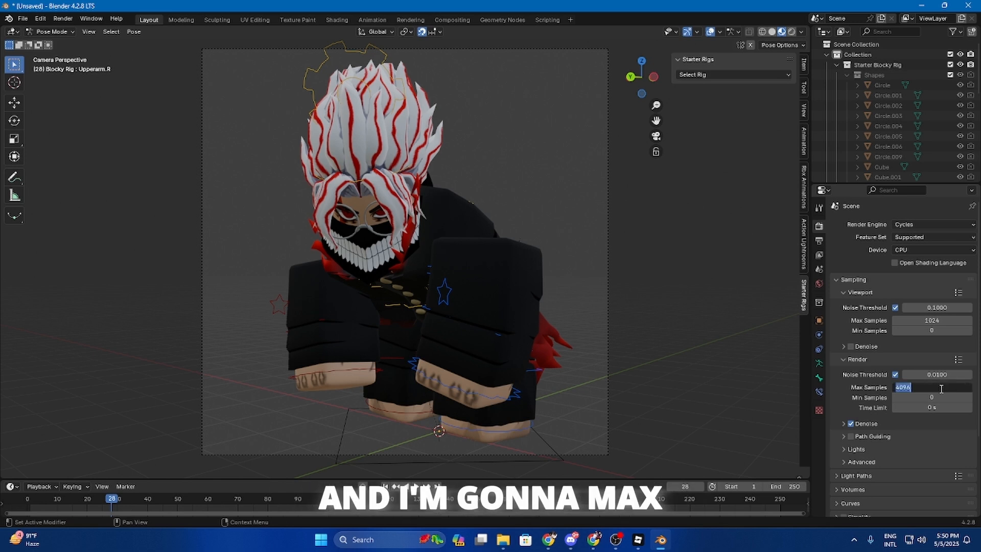
pyautogui.write('1000===')
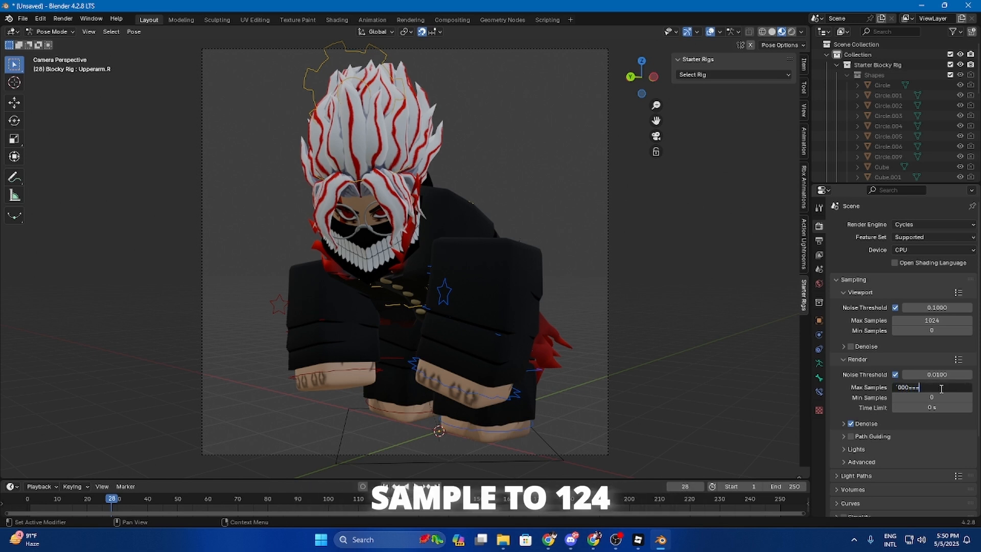
pyautogui.press('BackSpace')
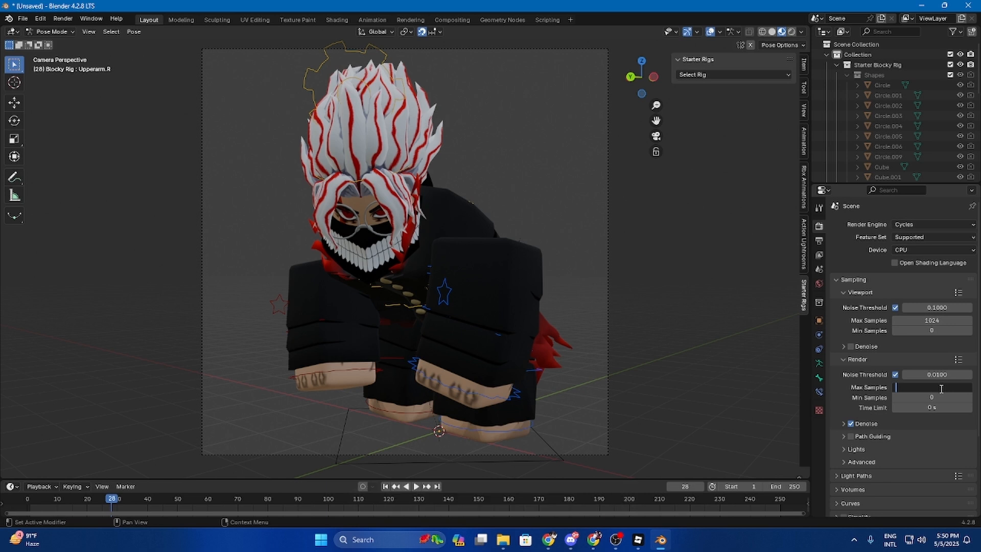
pyautogui.write('1000')
pyautogui.press('BackSpace')
pyautogui.press('BackSpace')
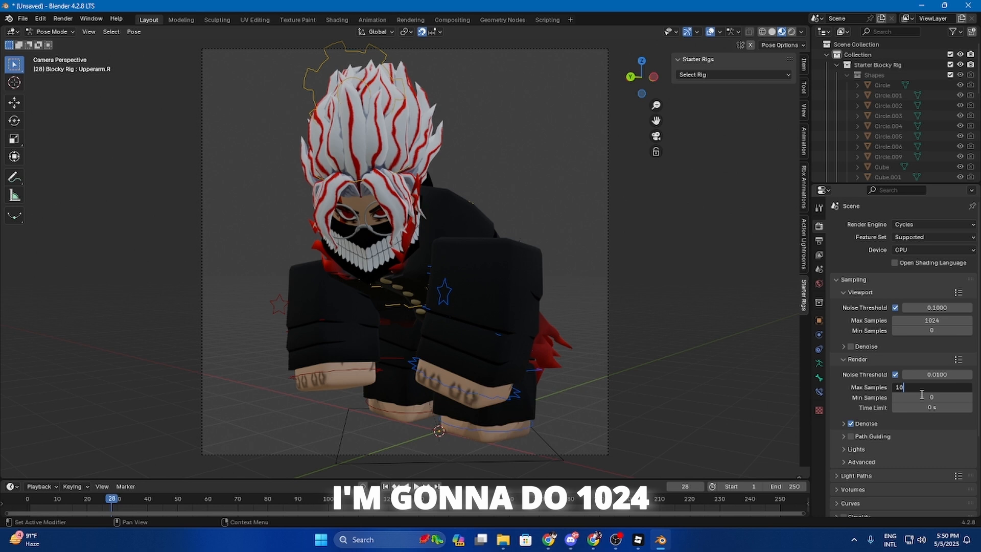
pyautogui.press('Return')
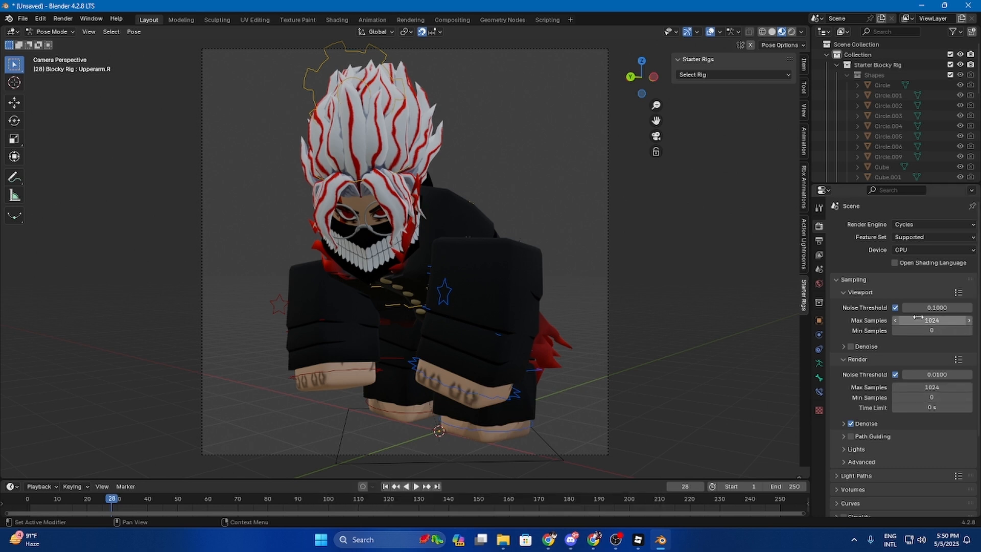
# Step: Set the Cycles device to GPU Compute and enable Freestyle
pyautogui.click(923, 250)
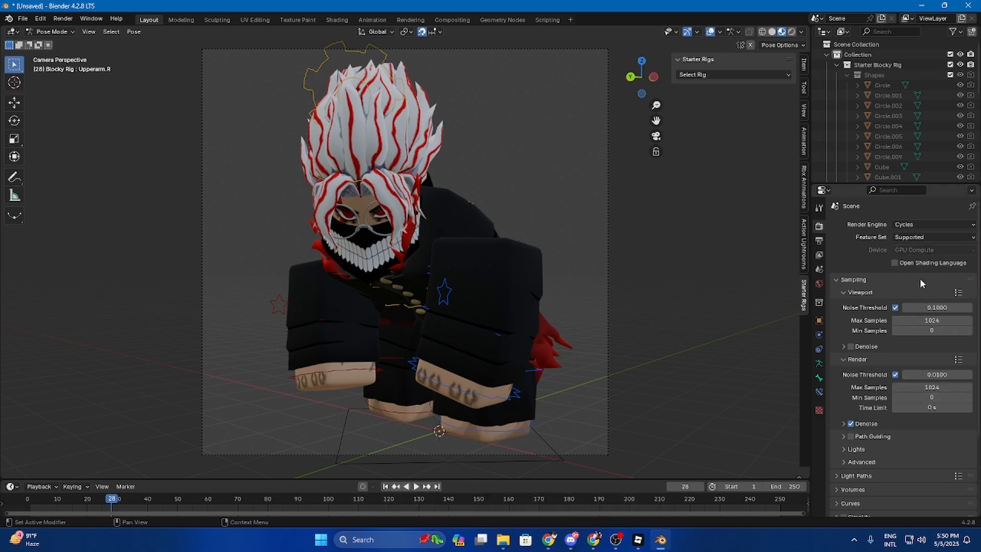
pyautogui.scroll(-5, 872, 278)
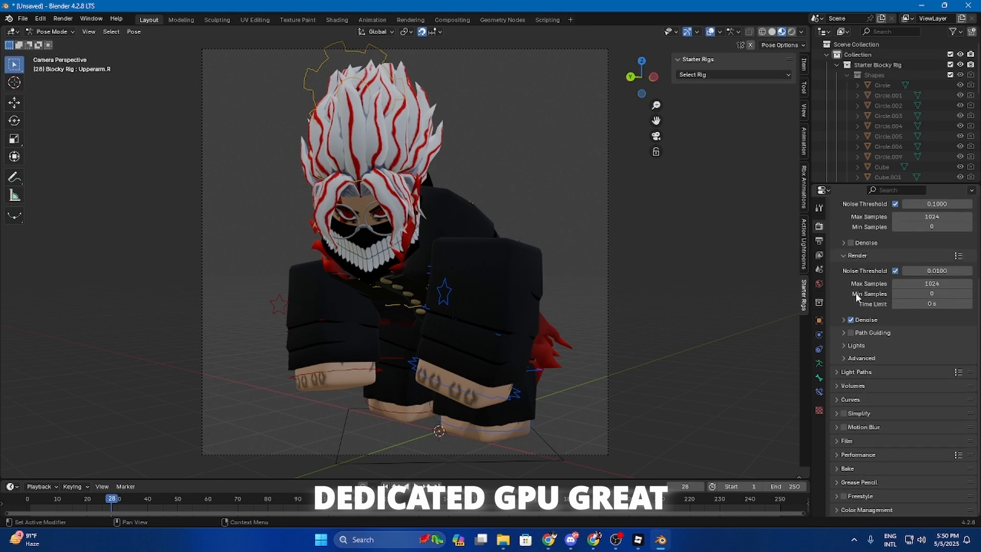
pyautogui.click(842, 501)
pyautogui.click(844, 496)
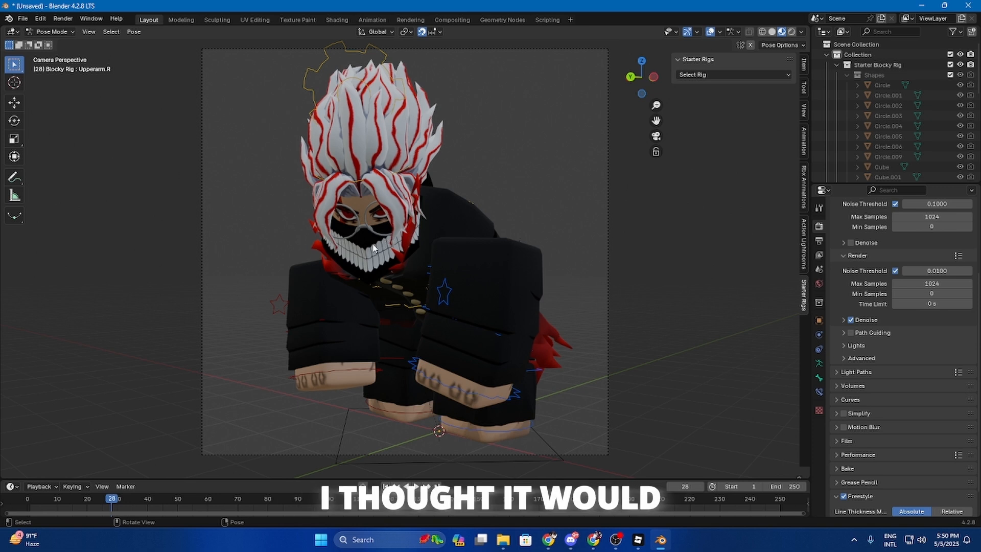
pyautogui.click(387, 255)
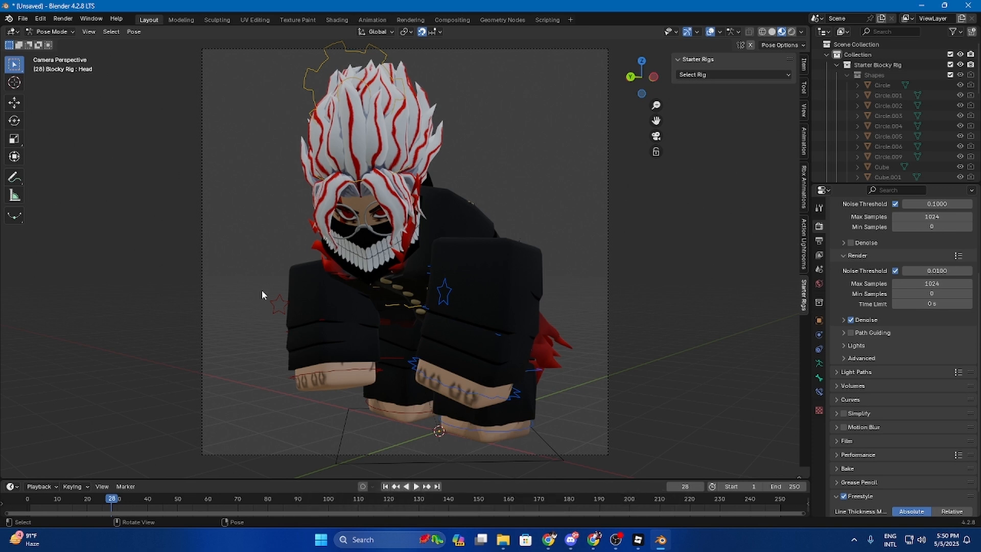
pyautogui.click(279, 282)
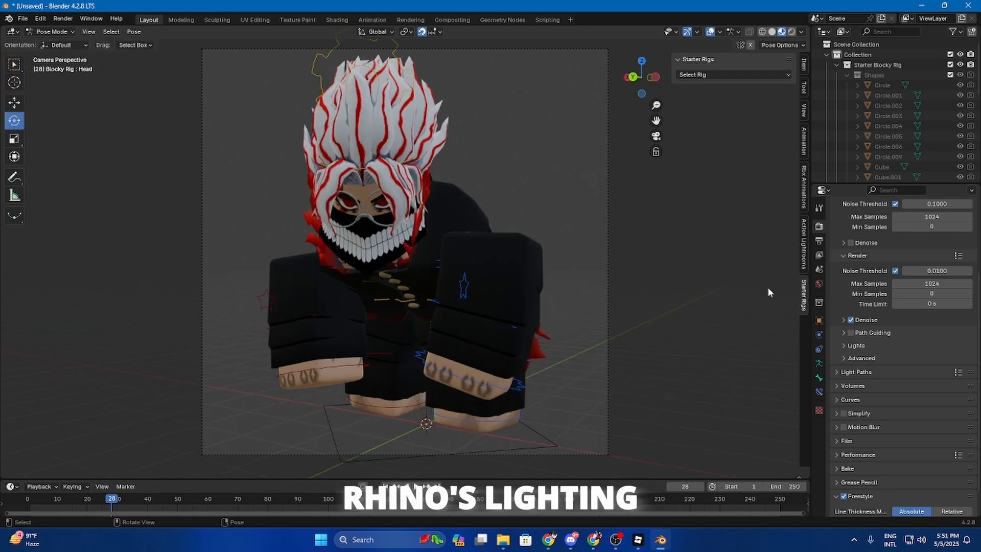
# Step: Add a Studio lightroom from Action Lightrooms around the character
pyautogui.click(802, 253)
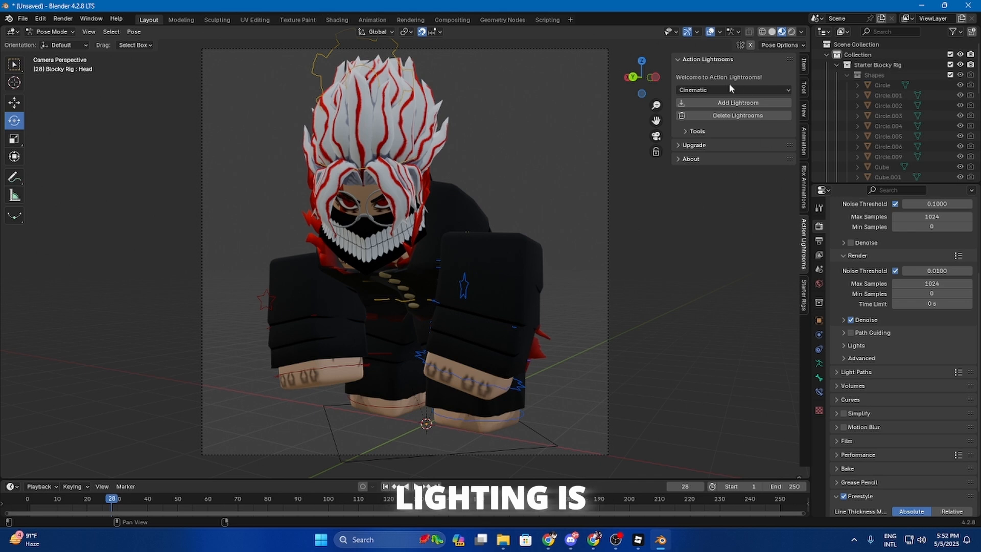
pyautogui.click(714, 92)
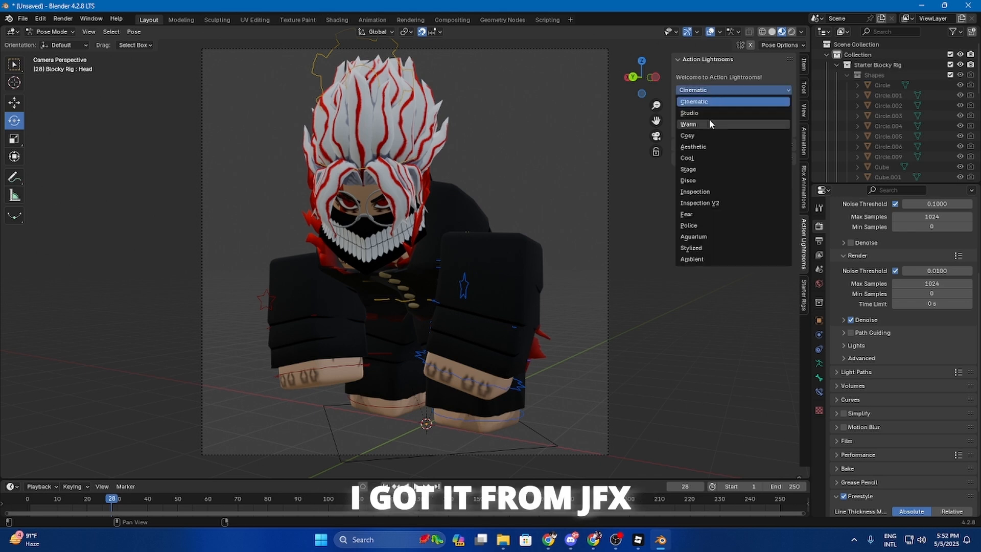
pyautogui.click(715, 114)
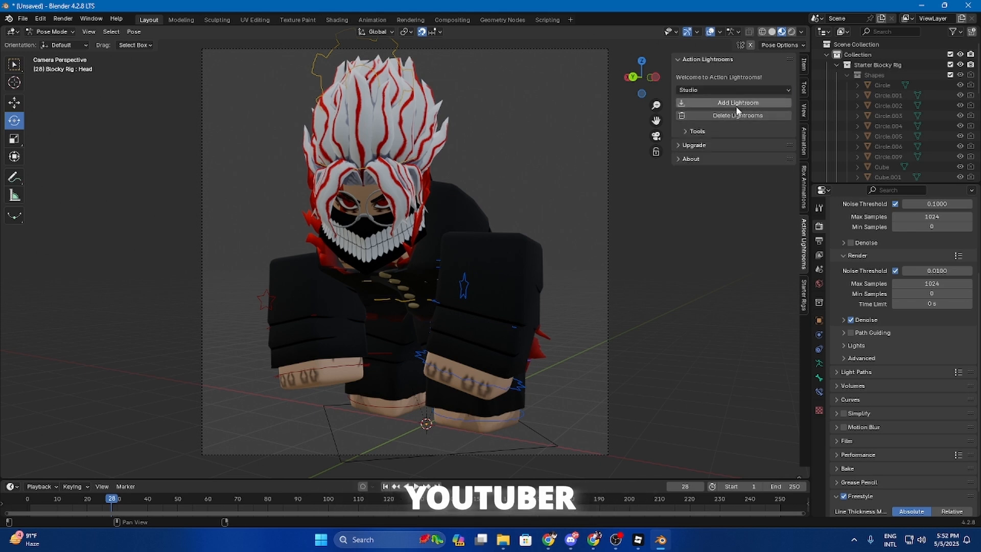
pyautogui.click(736, 104)
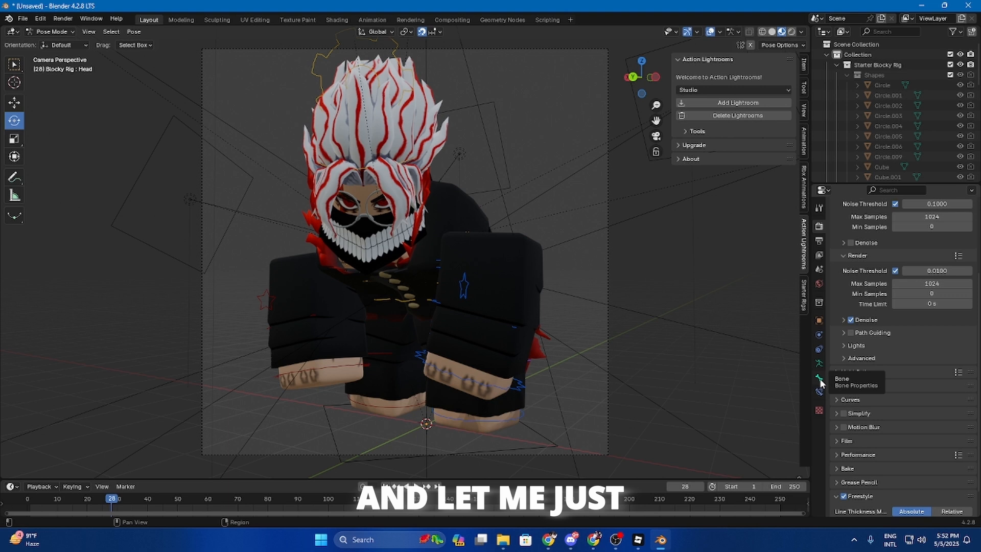
# Step: Make the film background transparent in the render settings and render the image
pyautogui.scroll(-2, 872, 351)
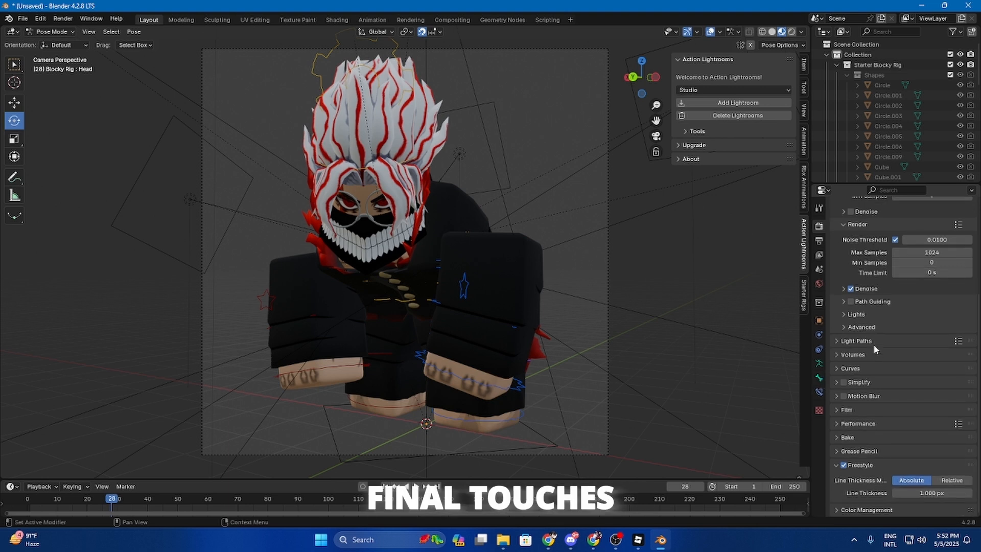
pyautogui.click(858, 407)
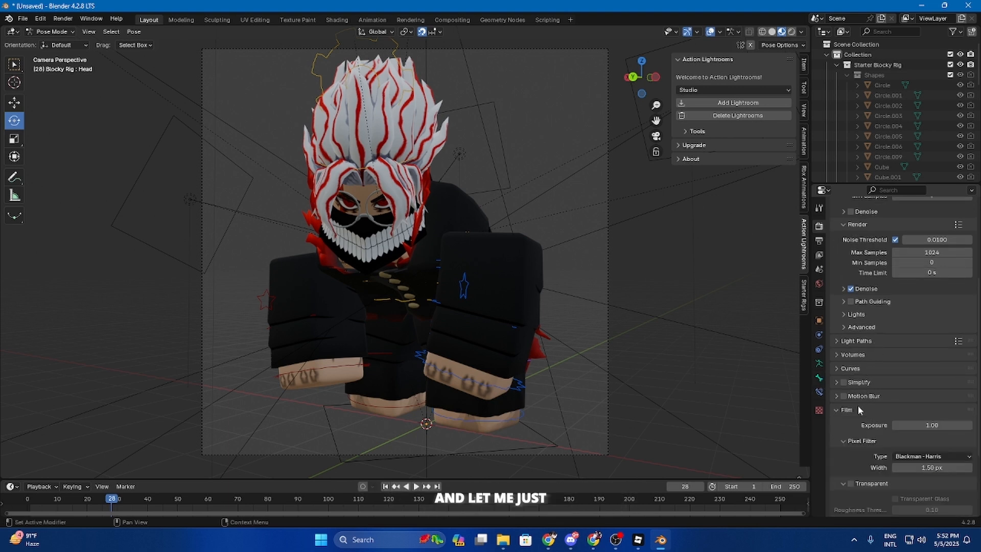
pyautogui.click(851, 483)
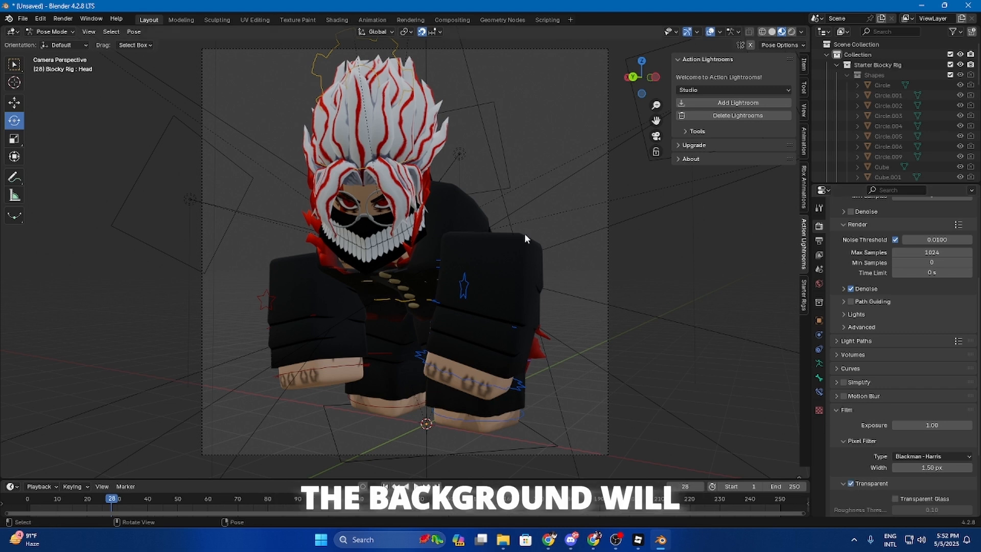
pyautogui.click(63, 19)
pyautogui.click(76, 30)
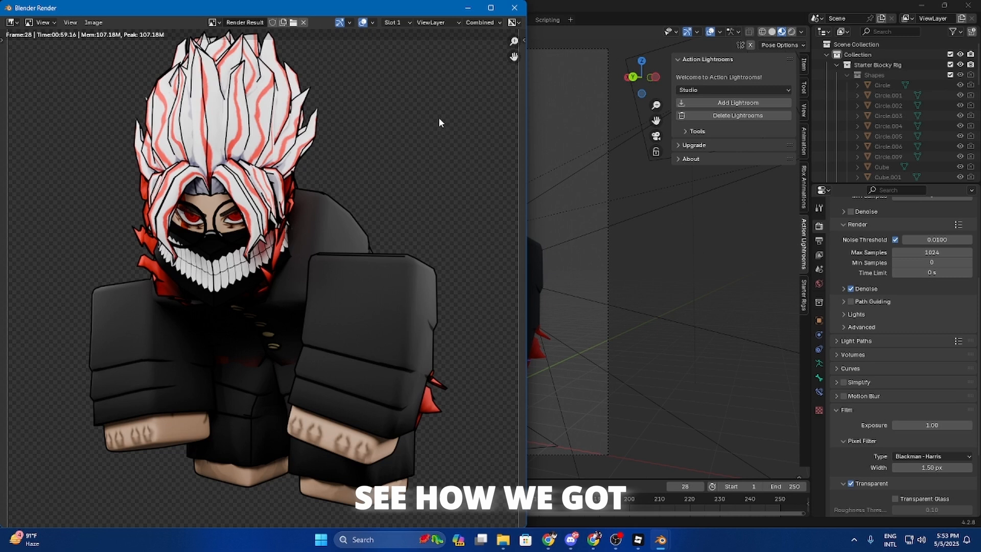
# Step: Save the render as Okarun.png in the Blender files folder inside Pictures > Roblox and close the render window
pyautogui.click(97, 24)
pyautogui.click(126, 123)
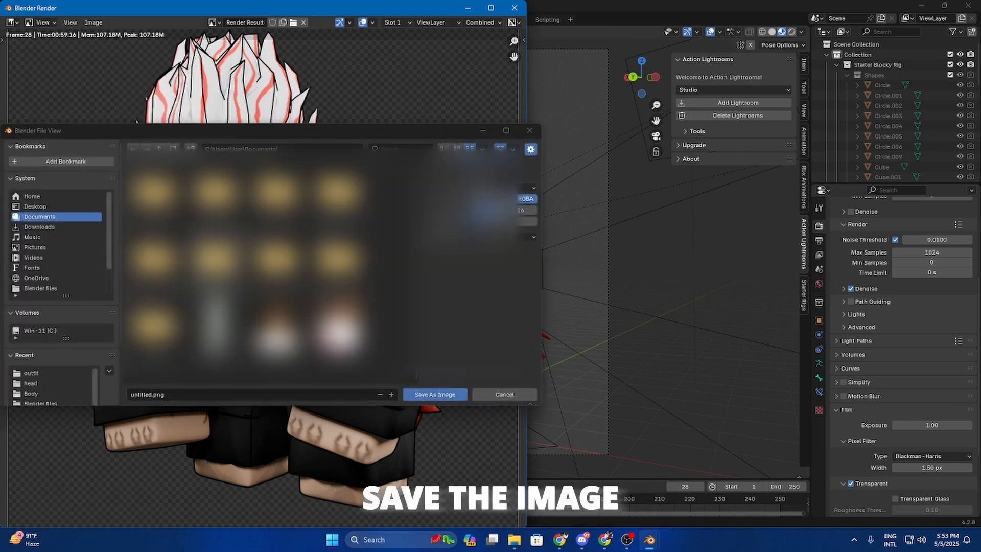
pyautogui.click(34, 248)
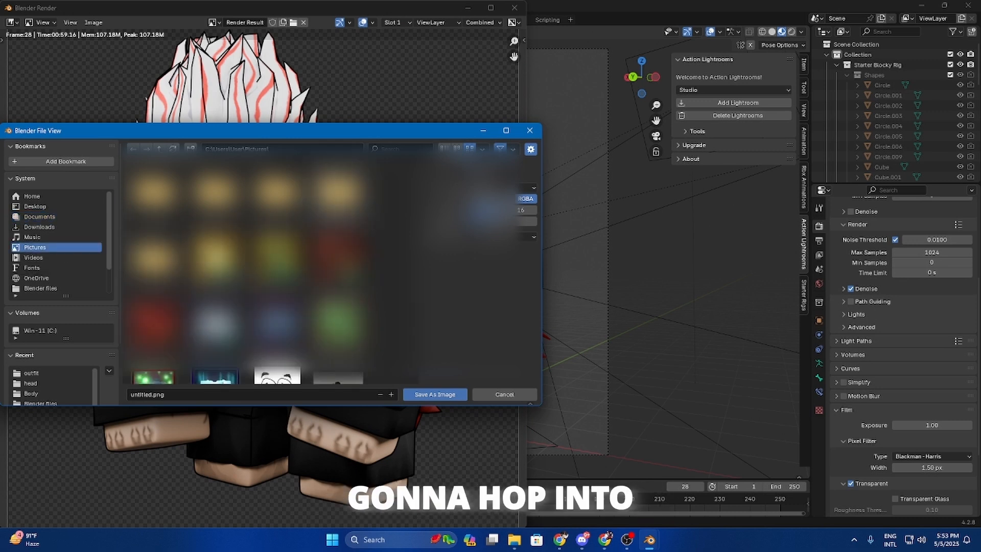
pyautogui.doubleClick(338, 199)
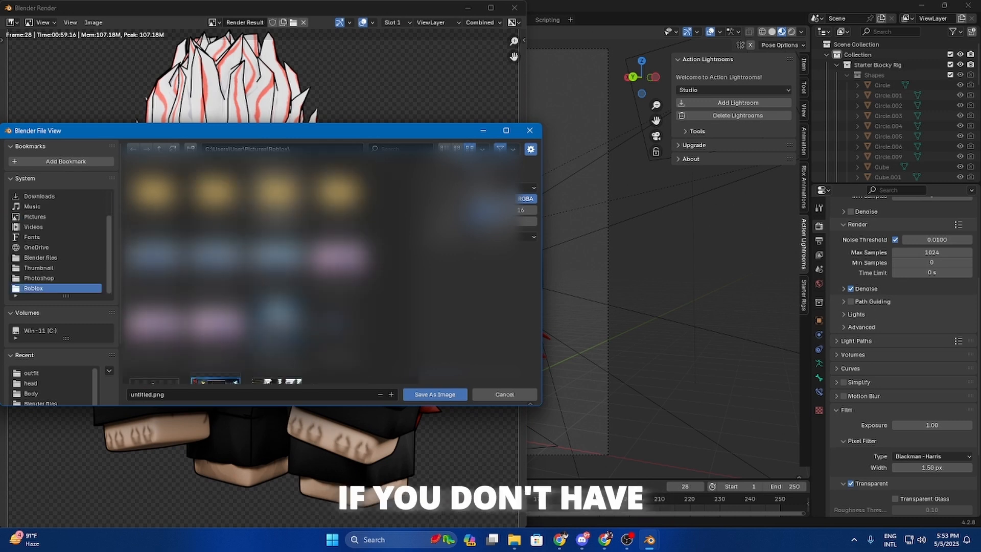
pyautogui.doubleClick(339, 196)
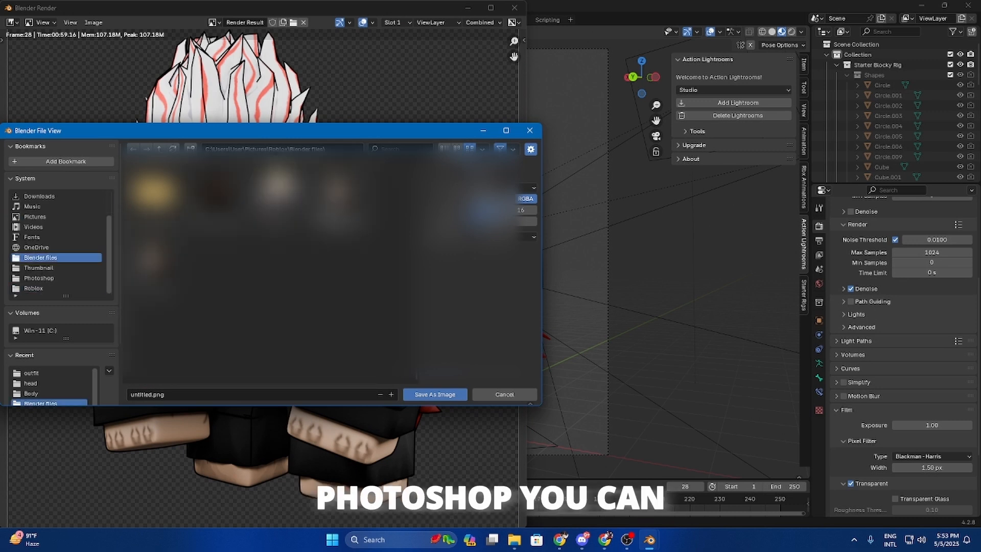
pyautogui.click(182, 394)
pyautogui.write('Okarun')
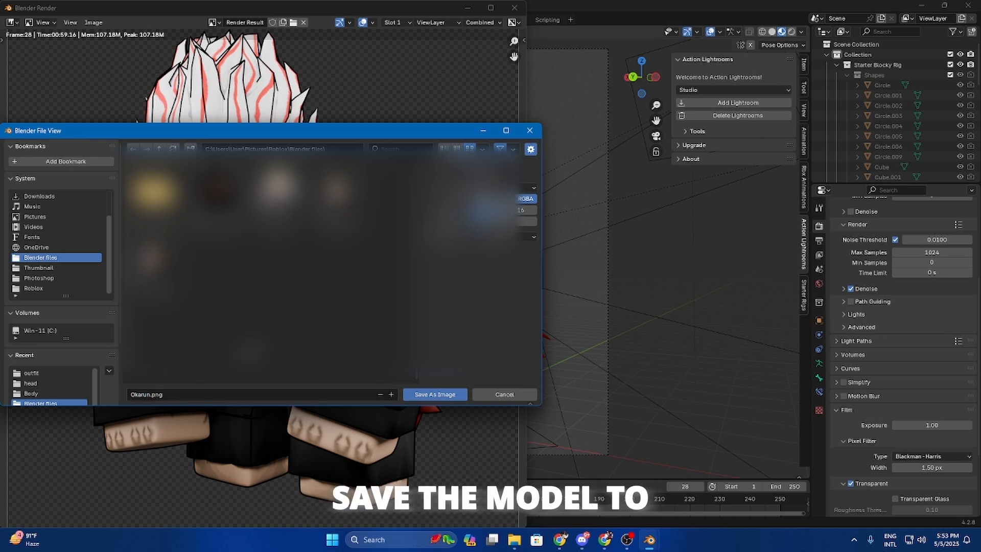
pyautogui.click(435, 395)
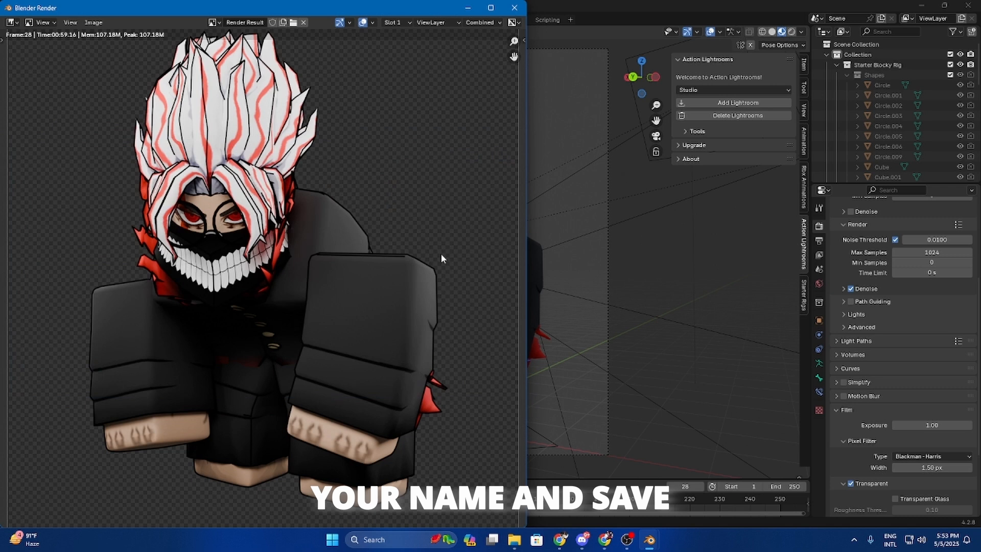
pyautogui.click(509, 11)
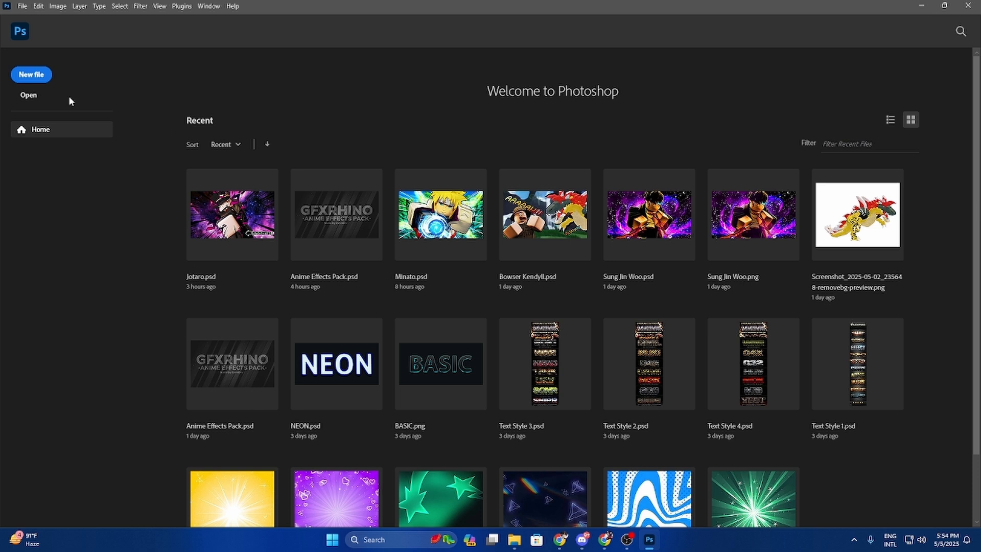
# Step: In Photoshop, create a new 1280 x 720 px document with a resolution of 300 pixels/inch
pyautogui.click(40, 80)
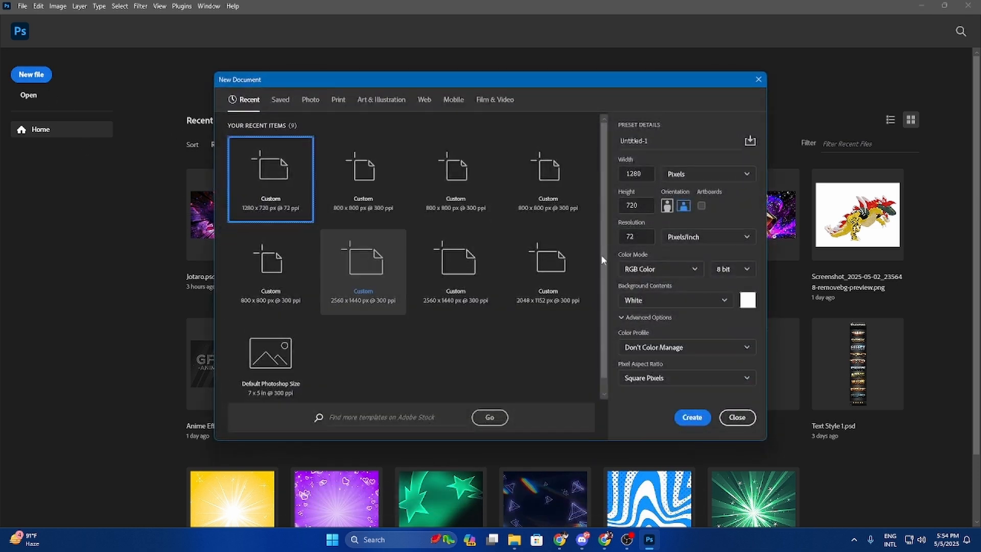
pyautogui.click(646, 234)
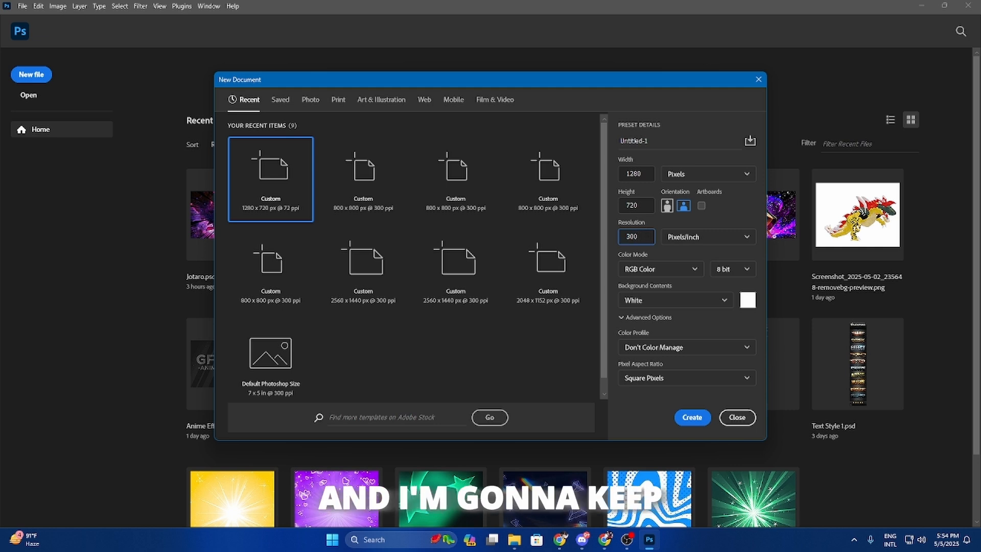
pyautogui.click(645, 427)
pyautogui.click(693, 418)
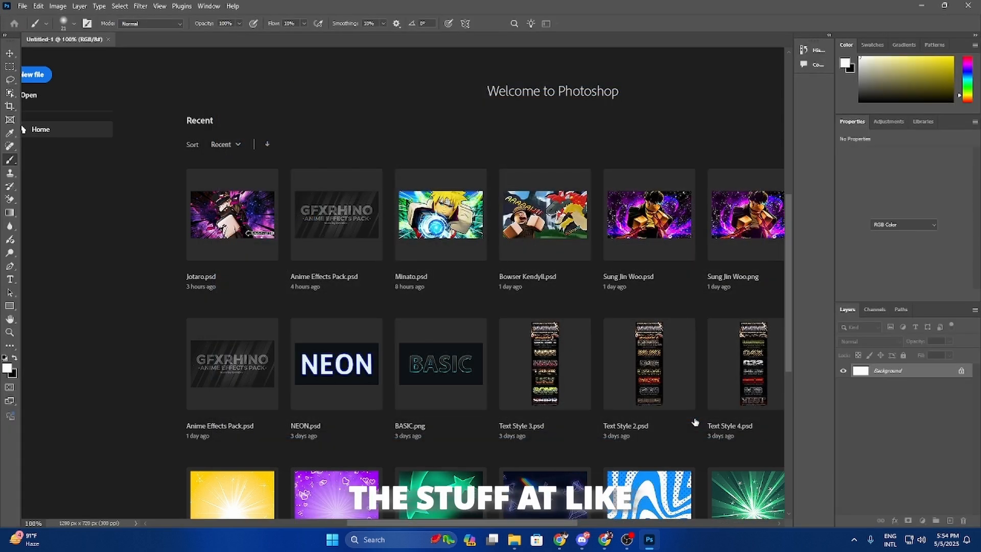
# Step: Locate the saved Okarun render in File Explorer and place it into the blank Photoshop document
pyautogui.click(516, 539)
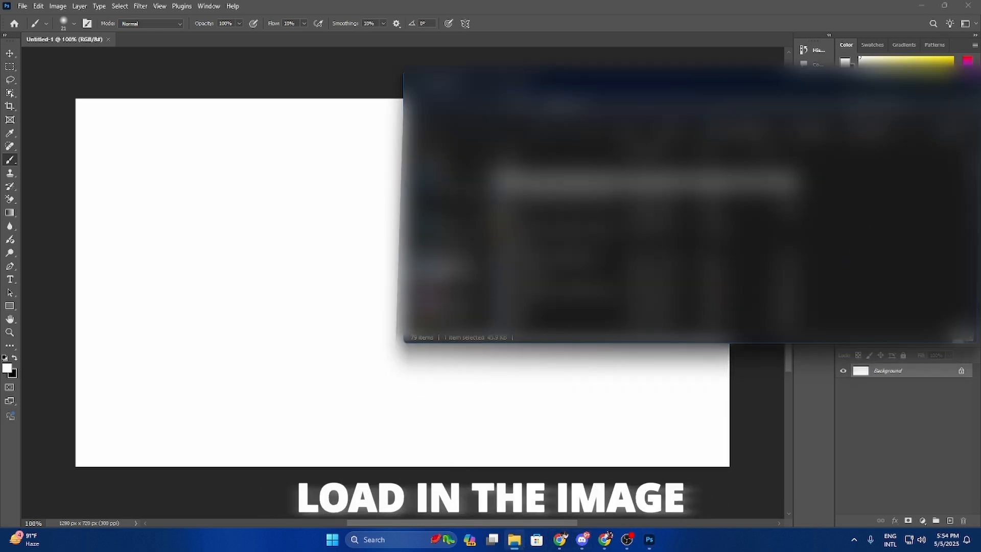
pyautogui.click(440, 270)
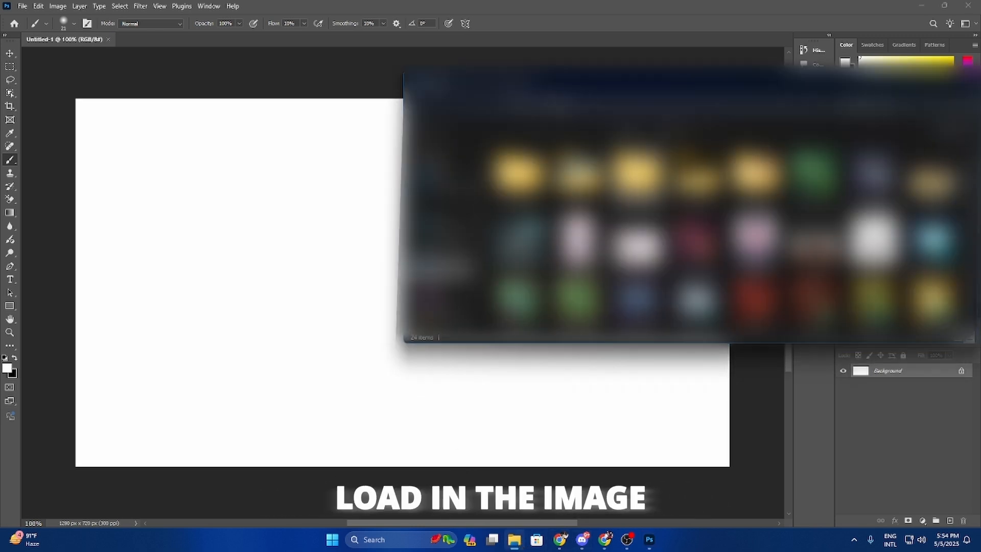
pyautogui.doubleClick(578, 176)
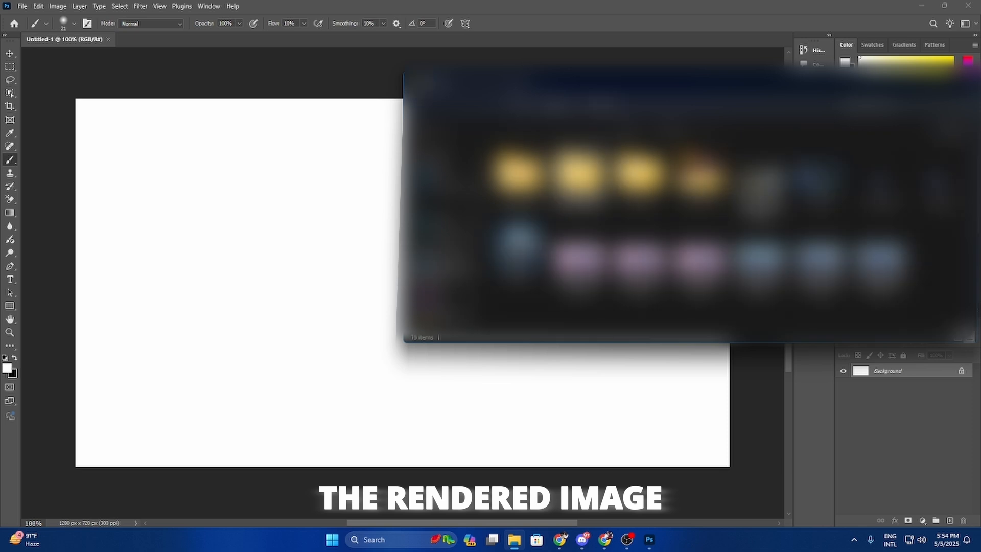
pyautogui.doubleClick(699, 176)
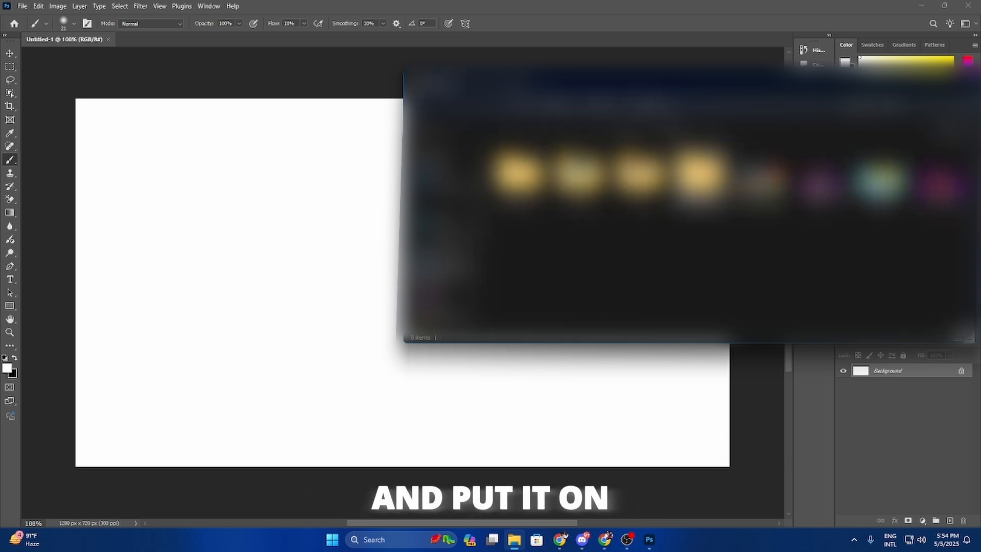
pyautogui.doubleClick(638, 176)
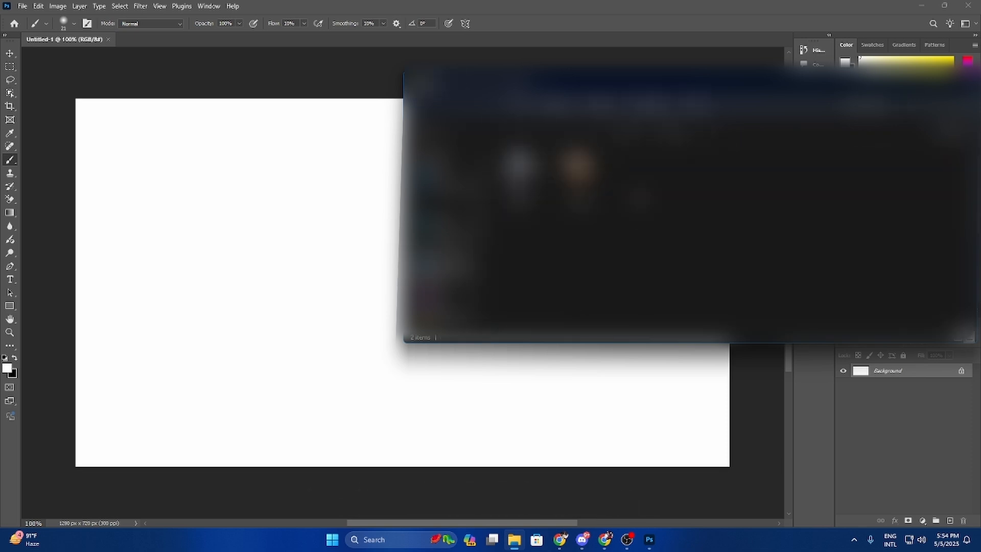
pyautogui.hotkey('alt', 'Left')
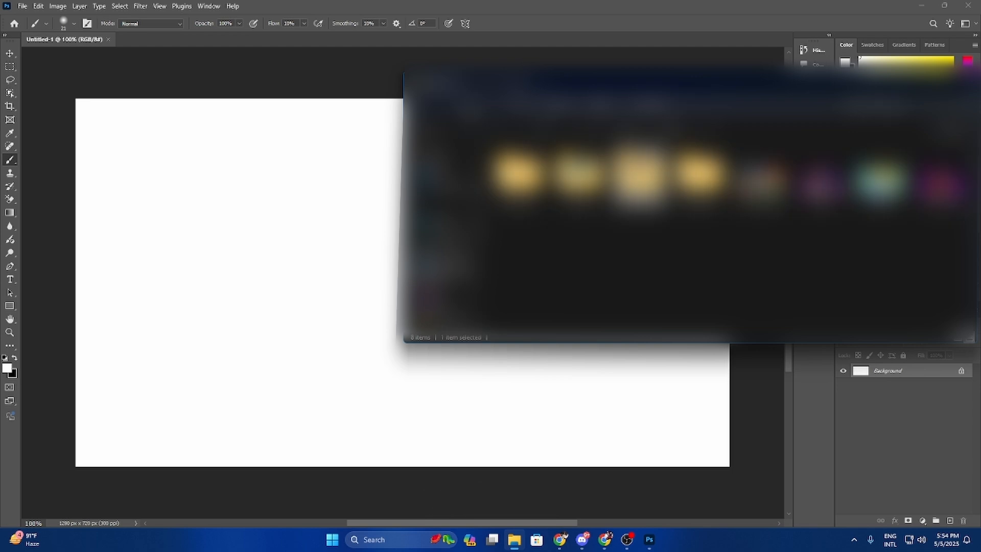
pyautogui.doubleClick(519, 174)
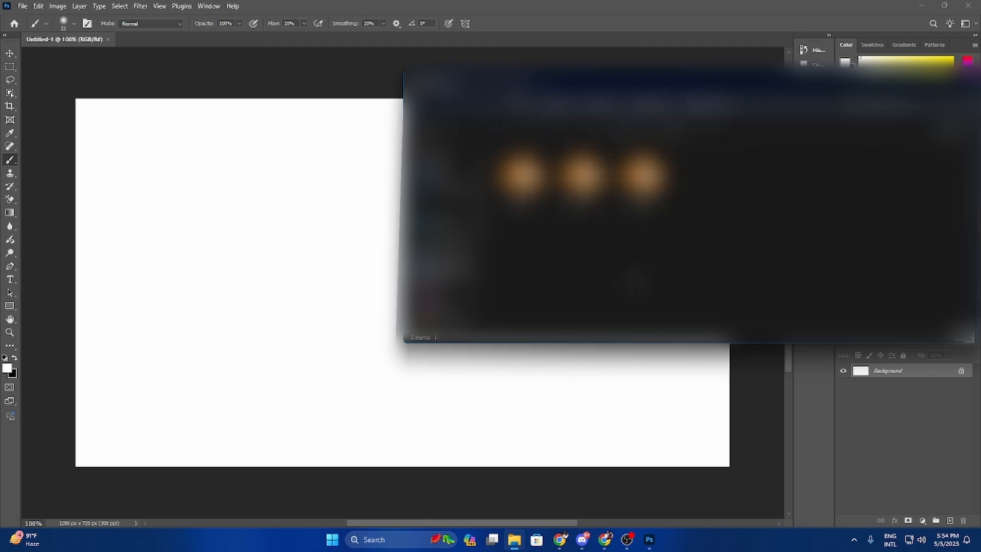
pyautogui.hotkey('alt', 'Left')
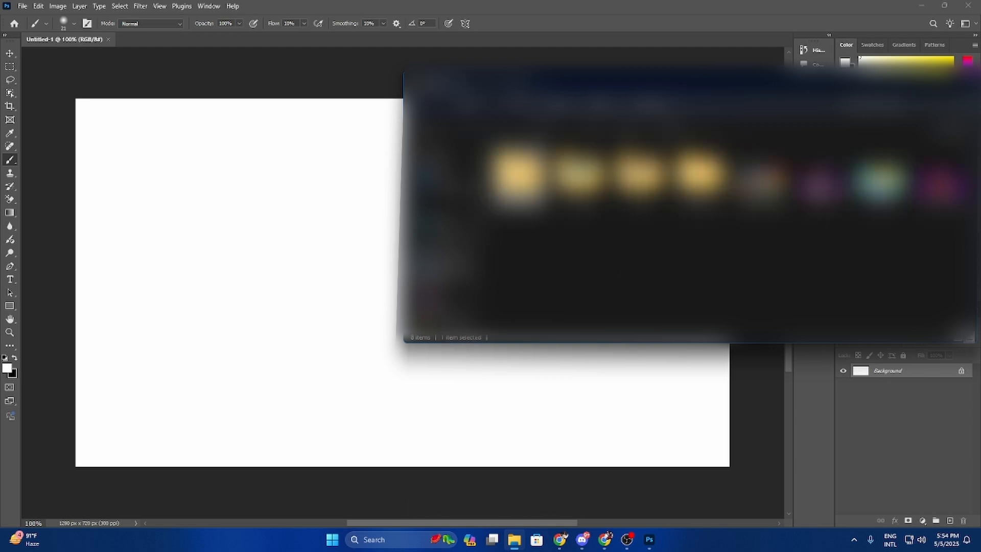
pyautogui.hotkey('alt', 'Left')
pyautogui.doubleClick(518, 175)
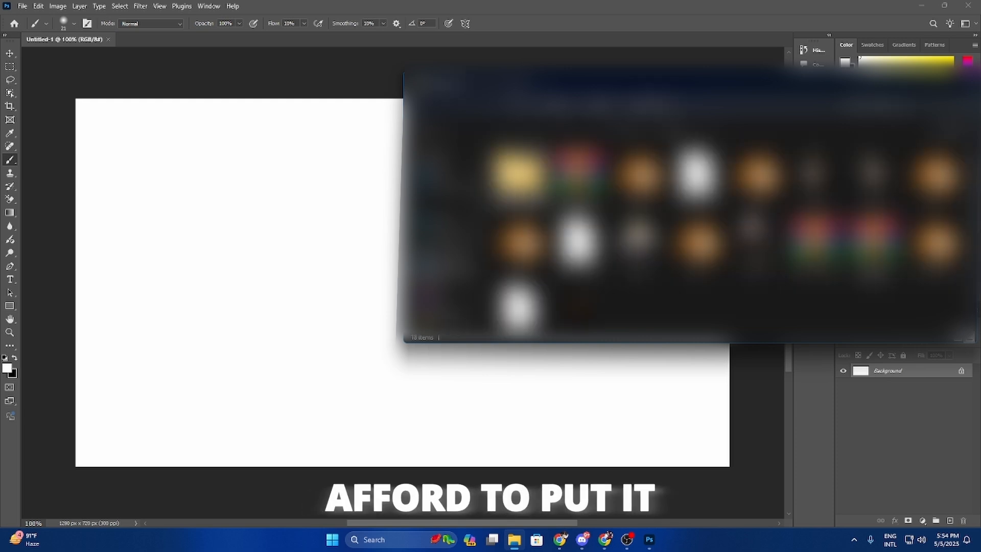
pyautogui.click(756, 244)
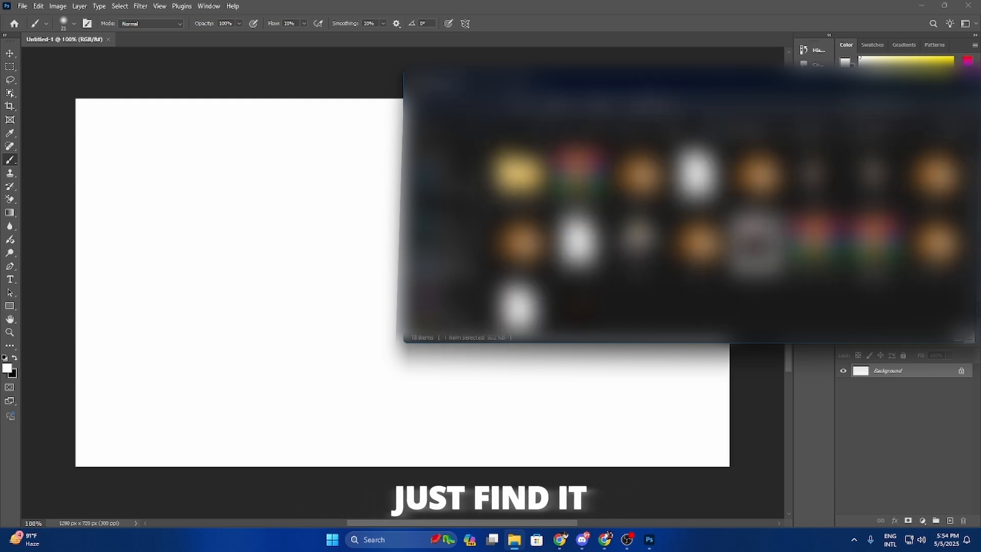
pyautogui.moveTo(757, 244); pyautogui.dragTo(311, 300)
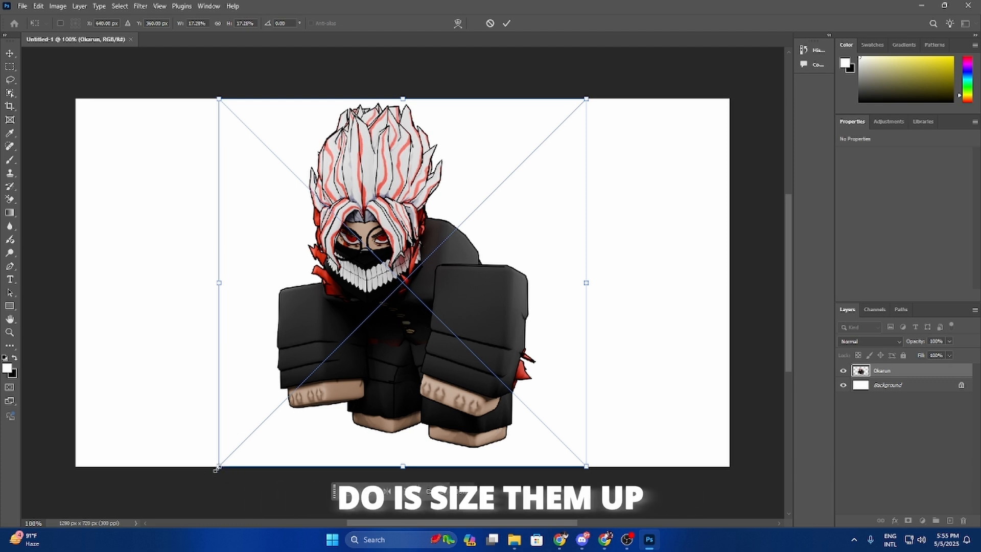
# Step: Scale the placed Okarun render up to about 21.5%, reposition it on the canvas and commit the transform
pyautogui.moveTo(217, 467); pyautogui.dragTo(130, 521)
pyautogui.moveTo(329, 410); pyautogui.dragTo(384, 355)
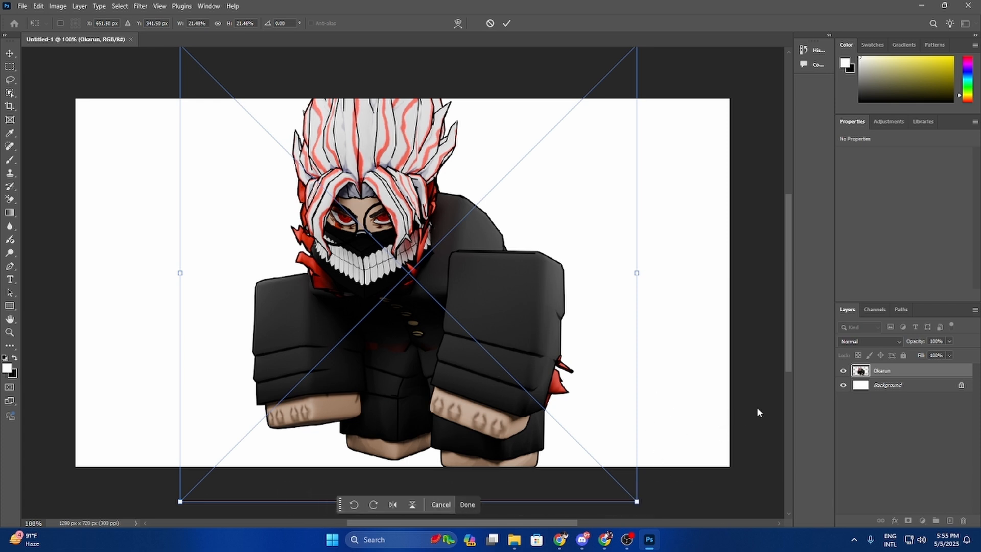
pyautogui.press('Return')
pyautogui.press('b')
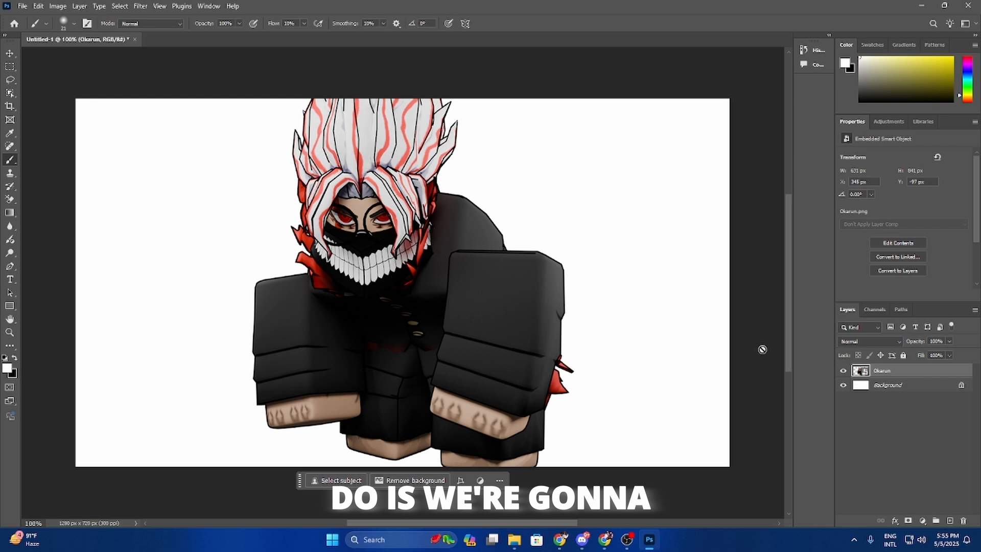
# Step: Start a Camera Raw Filter on the Okarun layer with temperature +10, tint +23, vibrance +22 and saturation +39
pyautogui.click(139, 7)
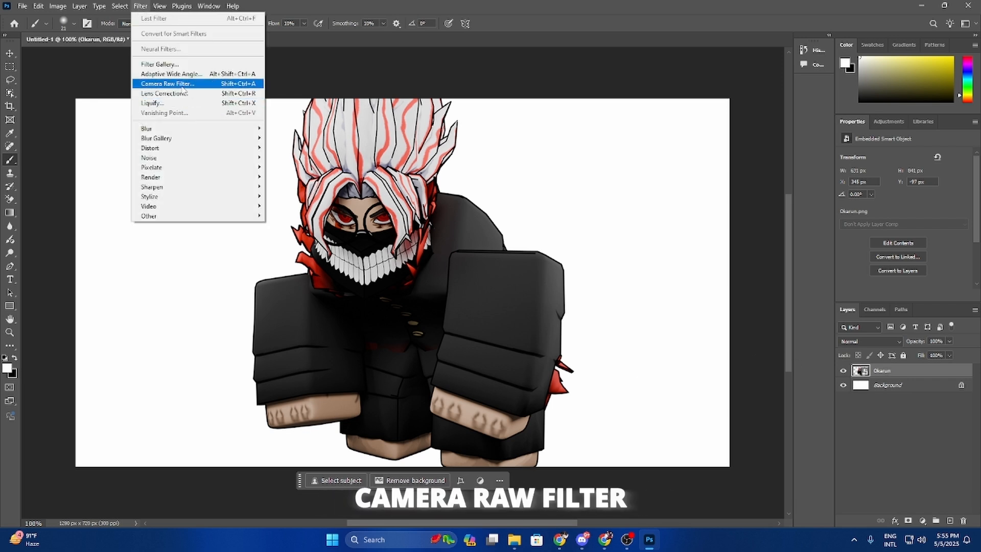
pyautogui.click(169, 84)
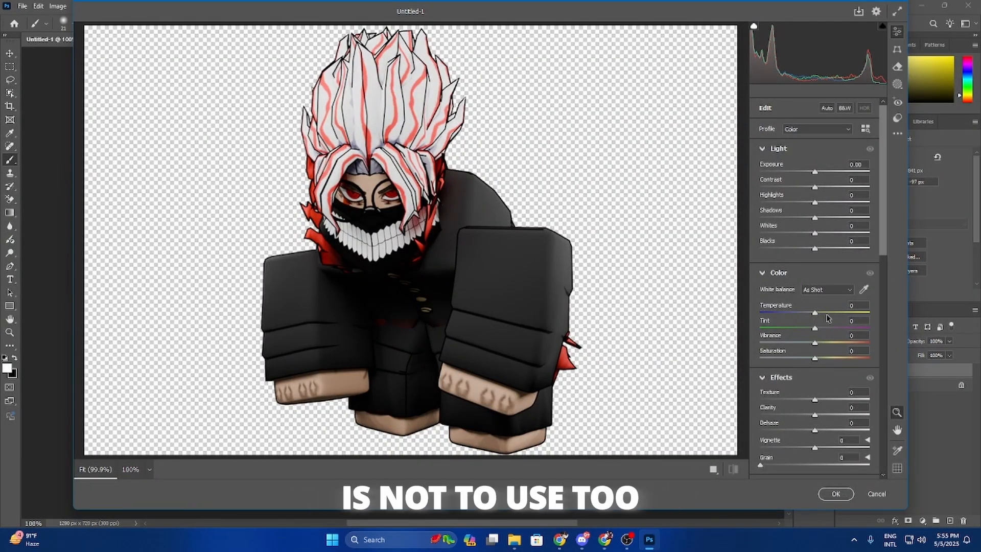
pyautogui.moveTo(815, 312); pyautogui.dragTo(841, 328)
pyautogui.click(827, 343)
pyautogui.click(836, 358)
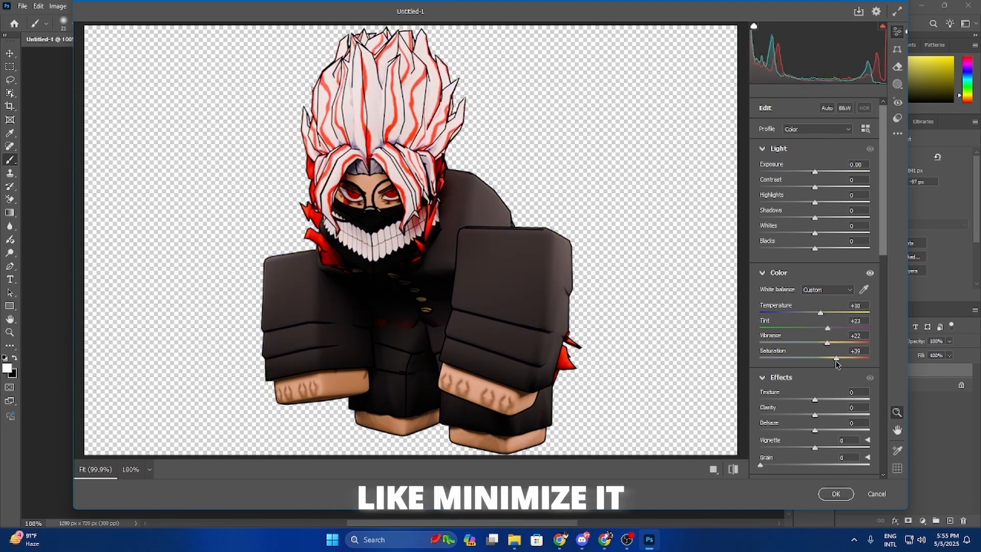
# Step: Fine-tune the character's vibrance and saturation and adjust the Effects values in the Camera Raw Filter
pyautogui.scroll(-1, 836, 358)
pyautogui.click(829, 338)
pyautogui.click(826, 354)
pyautogui.moveTo(815, 369); pyautogui.dragTo(797, 387)
# Step: Slightly adjust the Light values, including exposure, shadows, whites and blacks, and apply the Camera Raw Filter
pyautogui.scroll(1, 797, 386)
pyautogui.scroll(2, 729, 335)
pyautogui.scroll(-2, 729, 335)
pyautogui.moveTo(814, 171); pyautogui.dragTo(811, 203)
pyautogui.moveTo(815, 218); pyautogui.dragTo(812, 248)
pyautogui.moveTo(814, 232)
pyautogui.mouseDown()
pyautogui.moveTo(828, 234)
pyautogui.moveTo(750, 239)
pyautogui.moveTo(855, 233)
pyautogui.moveTo(821, 233)
pyautogui.mouseUp()
pyautogui.moveTo(813, 248); pyautogui.dragTo(820, 248)
pyautogui.click(833, 493)
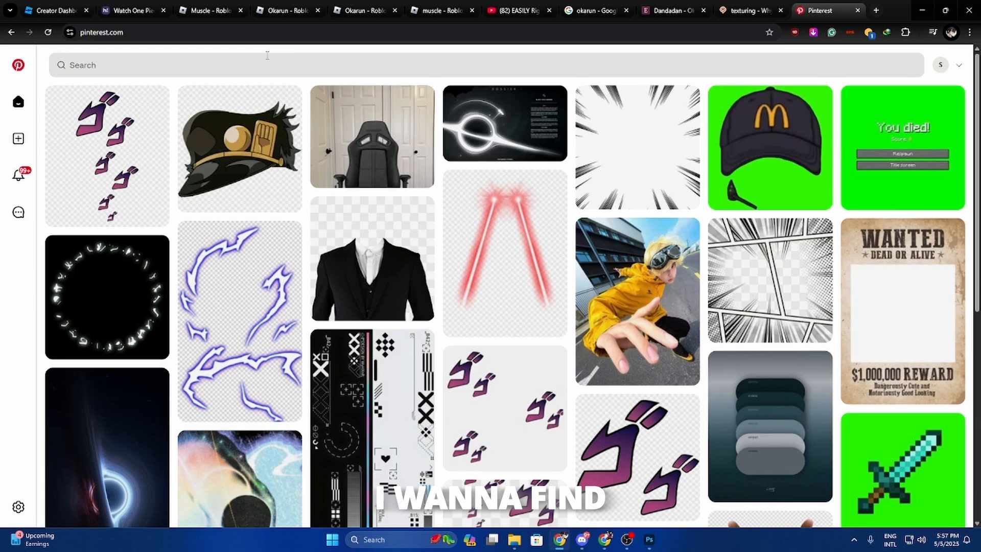
# Step: Search Pinterest for "anime ground"
pyautogui.click(267, 57)
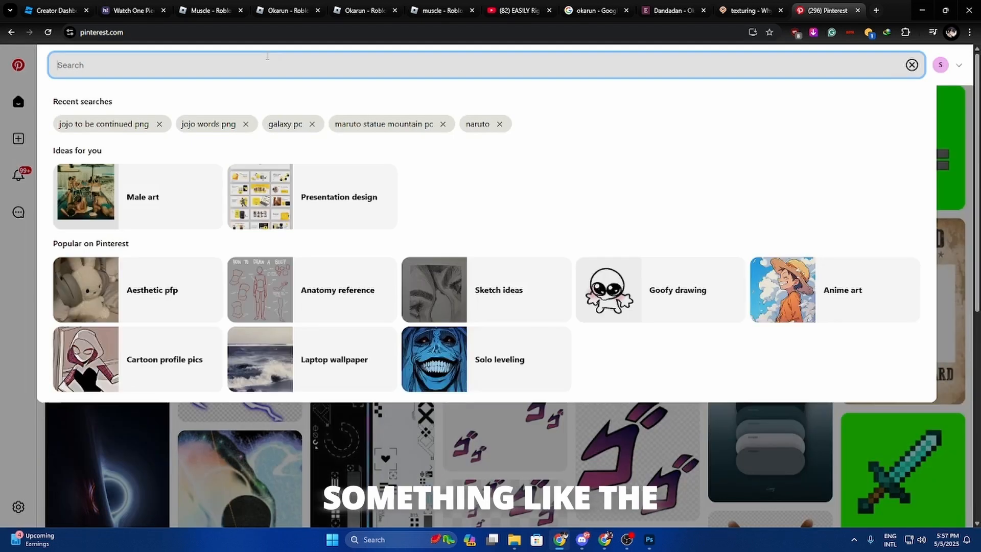
pyautogui.write('anime gr')
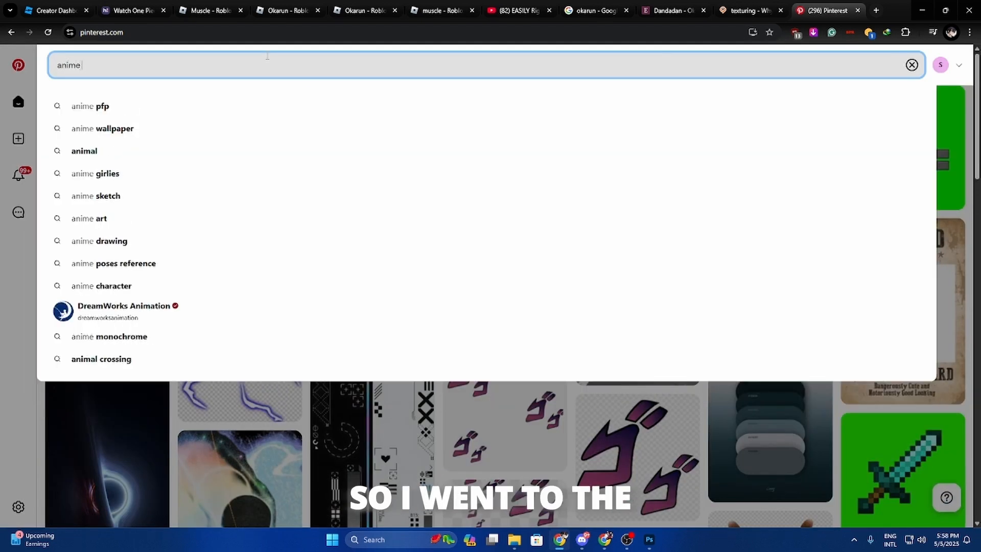
pyautogui.write('ound')
pyautogui.press('Return')
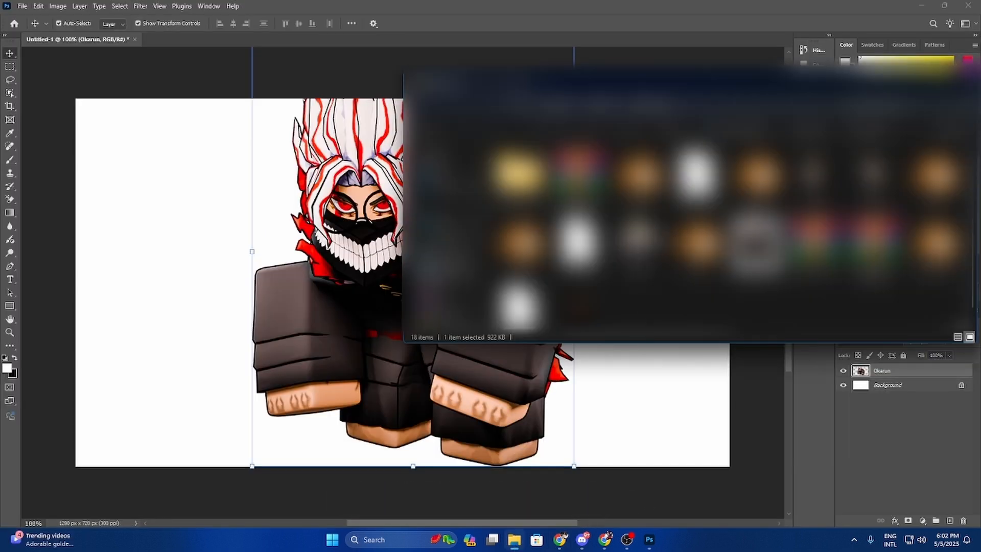
# Step: Place the ground image in the Photoshop document beneath the Okarun layer and shift it down to Y 333 px
pyautogui.click(441, 237)
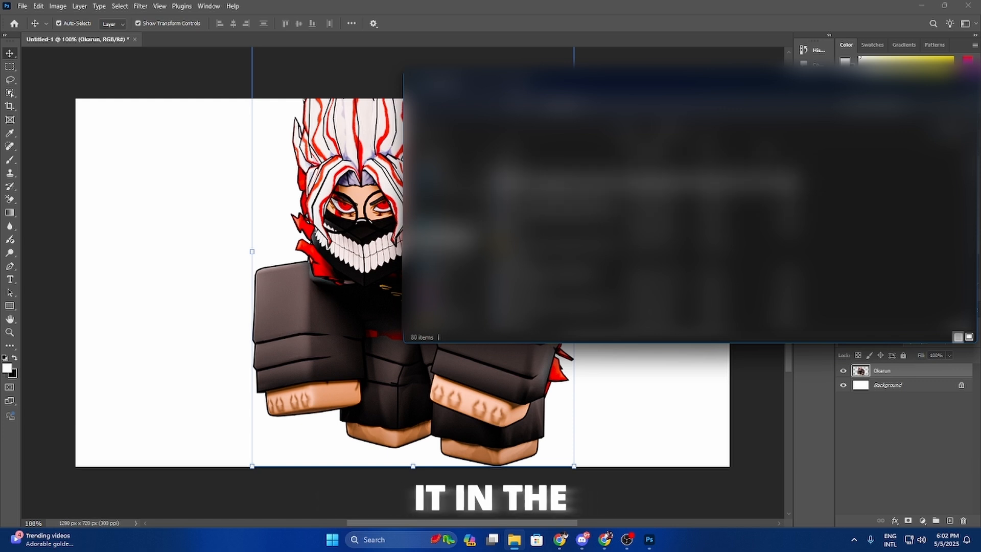
pyautogui.click(551, 182)
pyautogui.moveTo(284, 202); pyautogui.dragTo(197, 218)
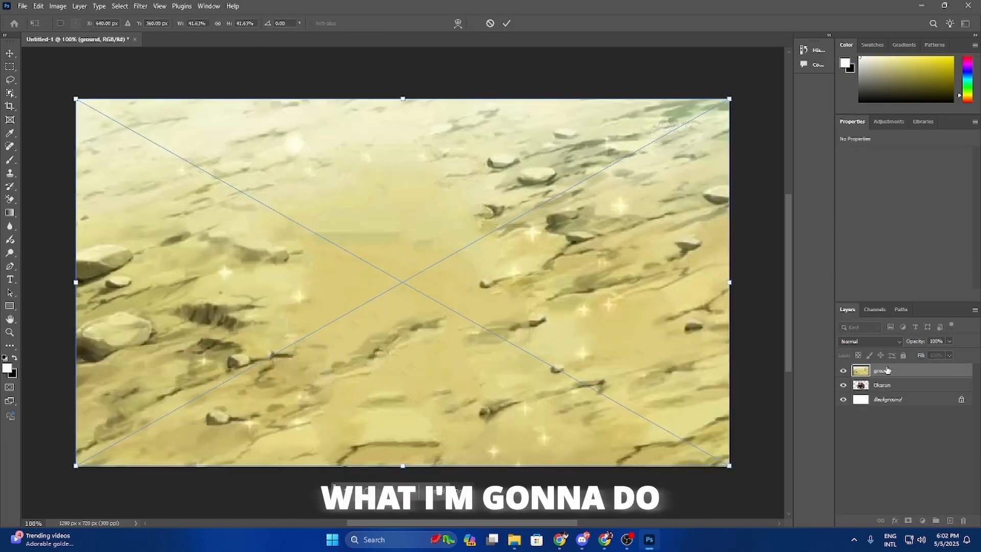
pyautogui.moveTo(887, 369); pyautogui.dragTo(896, 392)
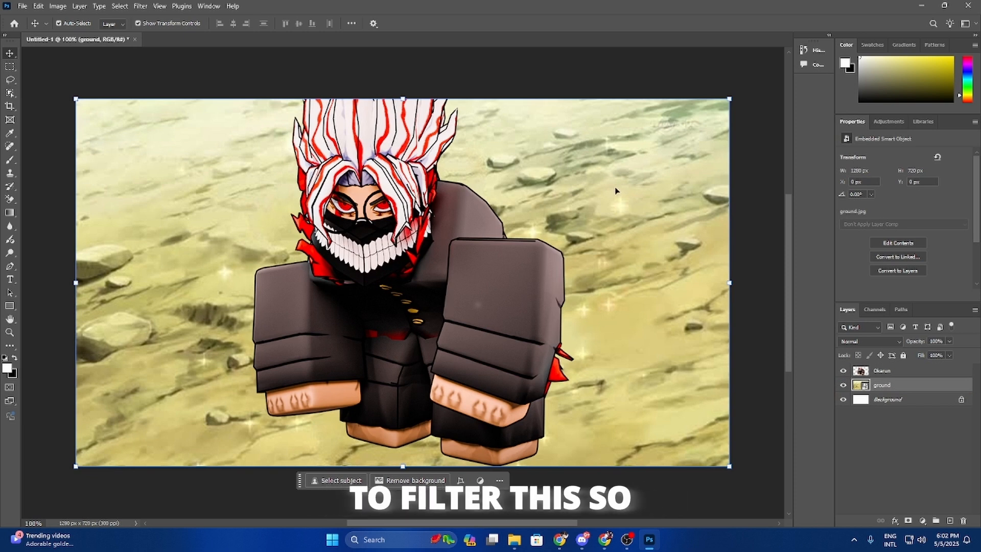
pyautogui.moveTo(602, 188); pyautogui.dragTo(614, 349)
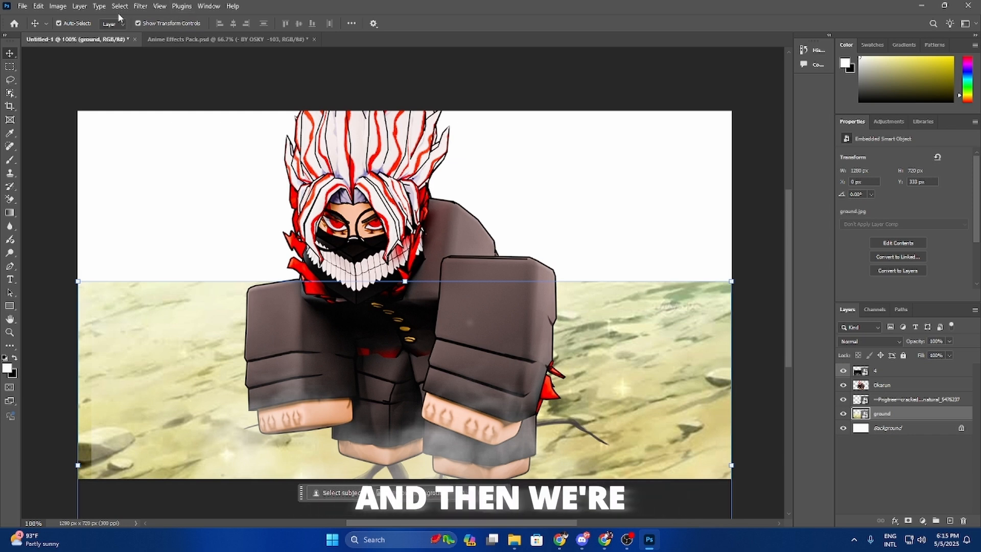
# Step: Start a Camera Raw Filter on the ground layer and enable Lens Blur with amount 50, cat eye 25 and bokeh boost 32
pyautogui.click(141, 6)
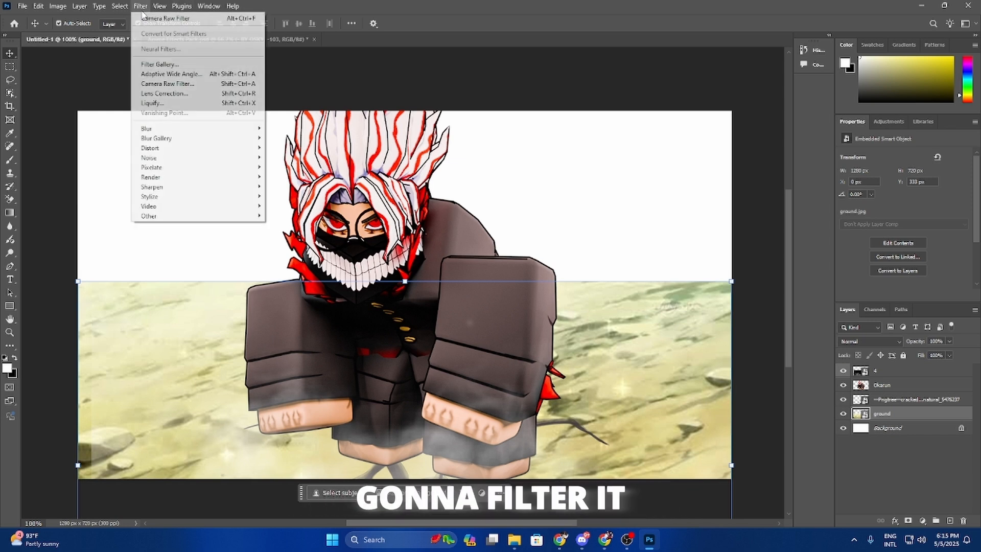
pyautogui.click(174, 84)
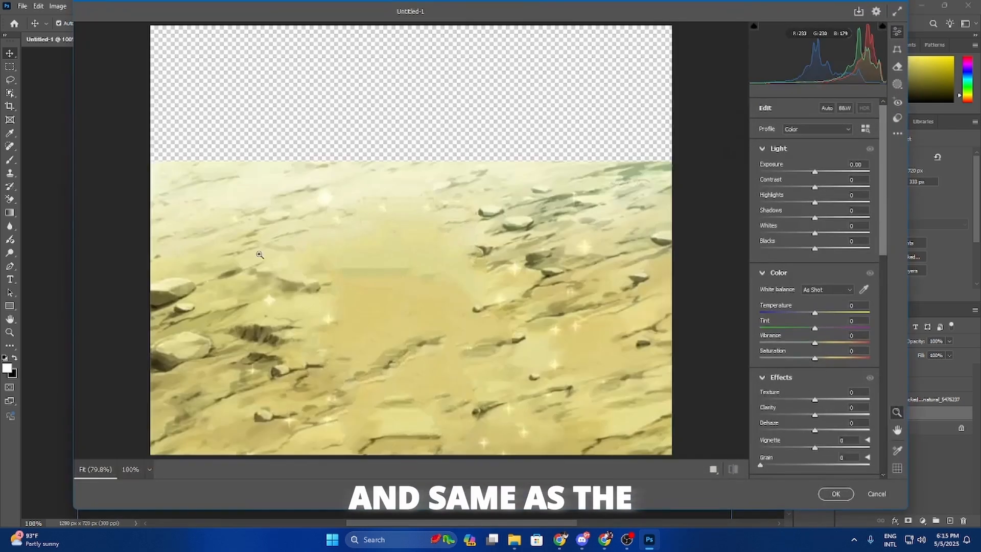
pyautogui.scroll(-8, 784, 387)
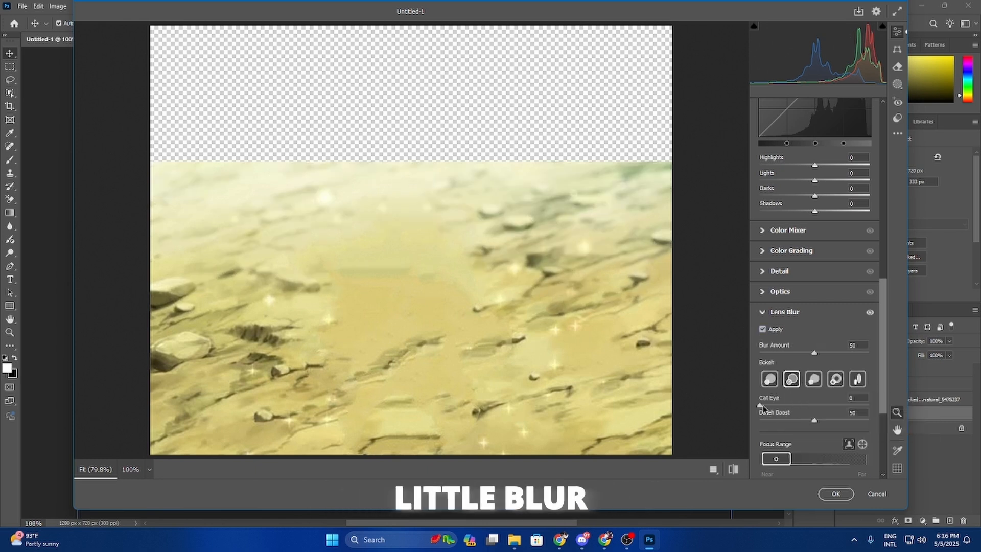
pyautogui.scroll(-1, 737, 418)
pyautogui.moveTo(814, 420); pyautogui.dragTo(770, 398)
pyautogui.scroll(-1, 776, 403)
pyautogui.moveTo(841, 400)
pyautogui.mouseDown()
pyautogui.moveTo(762, 400)
pyautogui.moveTo(791, 401)
pyautogui.mouseUp()
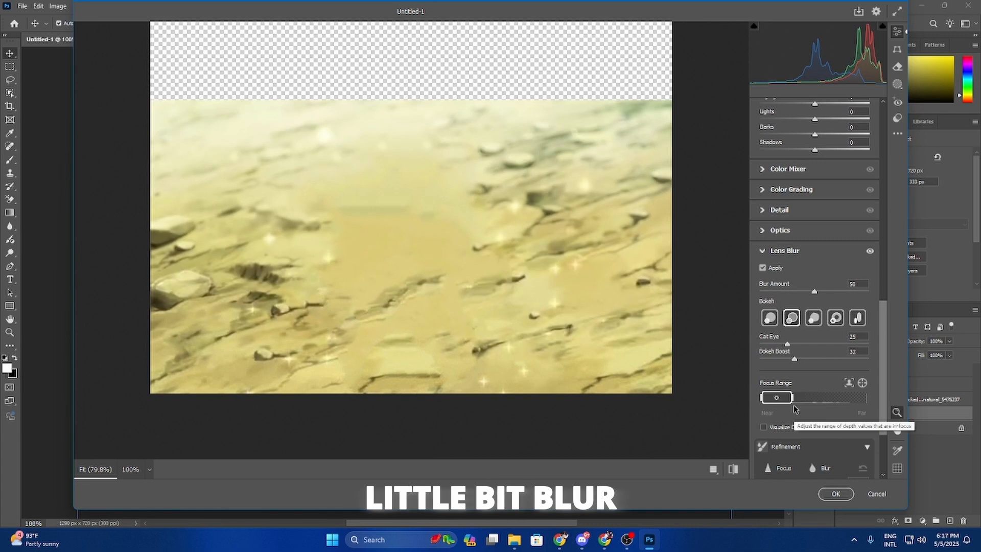
pyautogui.scroll(-3, 797, 399)
# Step: Set the ground's exposure to -1.45, contrast +55, highlights and shadows +100 and whites -100, adjust its color values and apply the filter
pyautogui.click(827, 364)
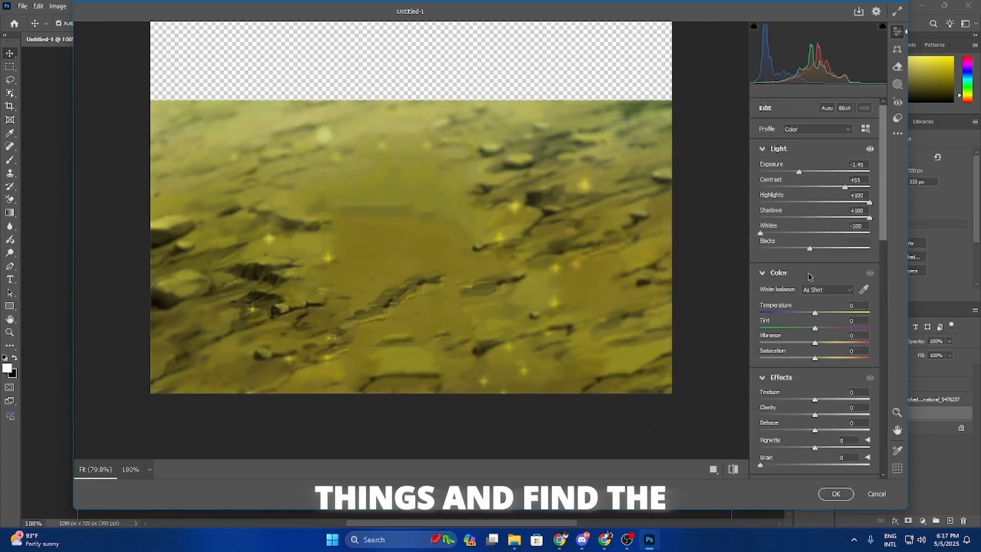
pyautogui.moveTo(809, 277); pyautogui.dragTo(780, 276)
pyautogui.moveTo(815, 312); pyautogui.dragTo(801, 312)
pyautogui.moveTo(814, 328); pyautogui.dragTo(870, 338)
pyautogui.scroll(-1, 817, 368)
pyautogui.moveTo(814, 353); pyautogui.dragTo(852, 353)
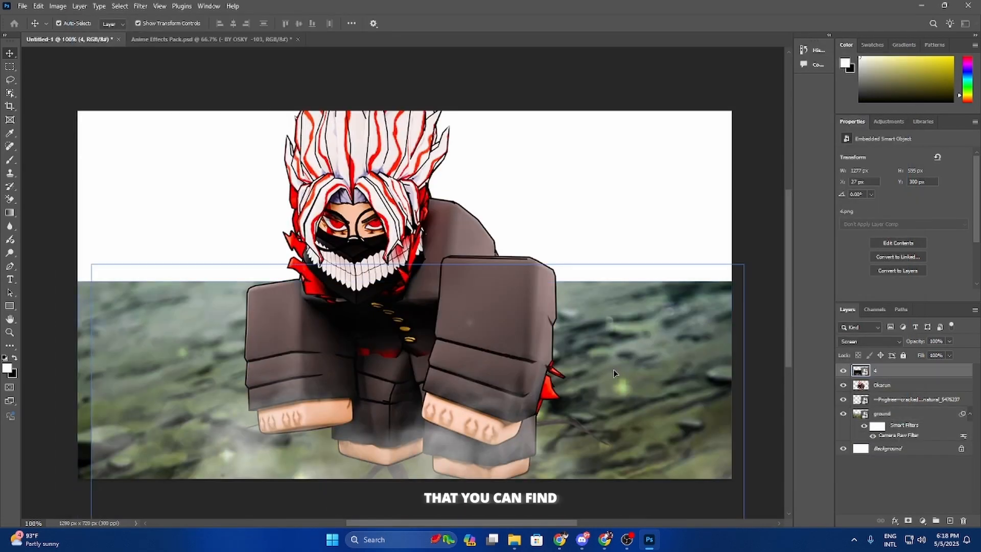
# Step: Transform the filtered ground layer to fill the whole 1280 x 720 px canvas behind the character and commit it
pyautogui.hotkey('ctrl', 't')
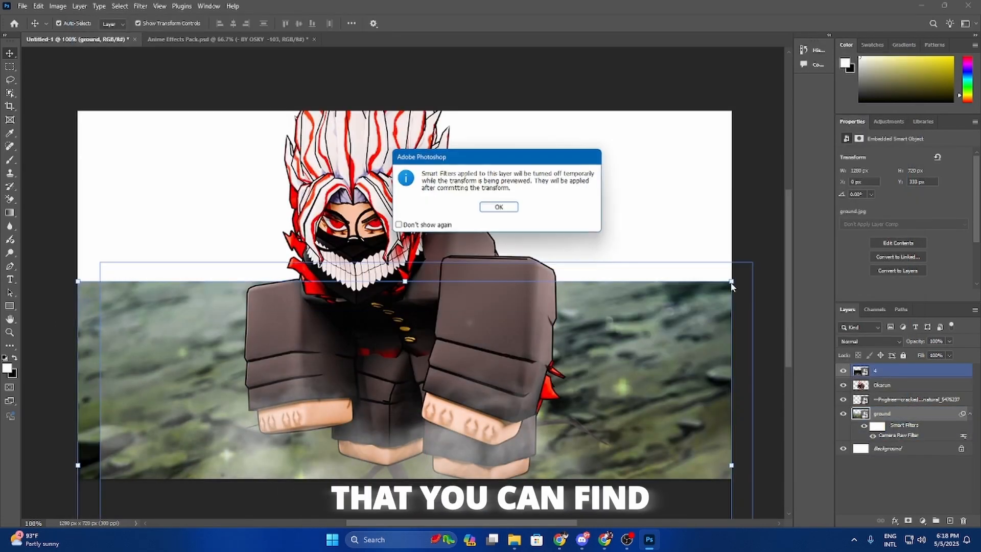
pyautogui.press('Return')
pyautogui.moveTo(673, 168); pyautogui.dragTo(586, 124)
pyautogui.press('Return')
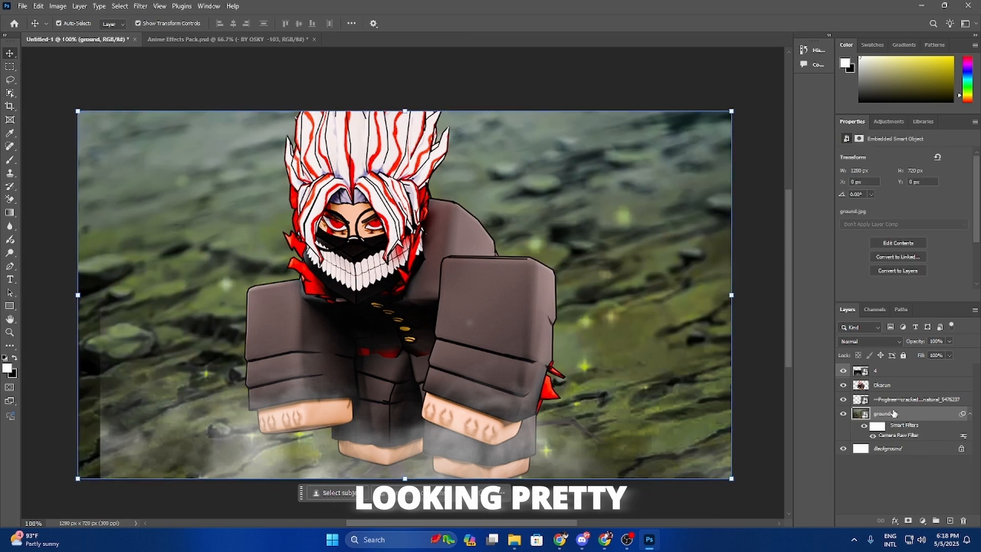
# Step: Clear the layer selection to review the composition and reselect the ground layer
pyautogui.click(754, 341)
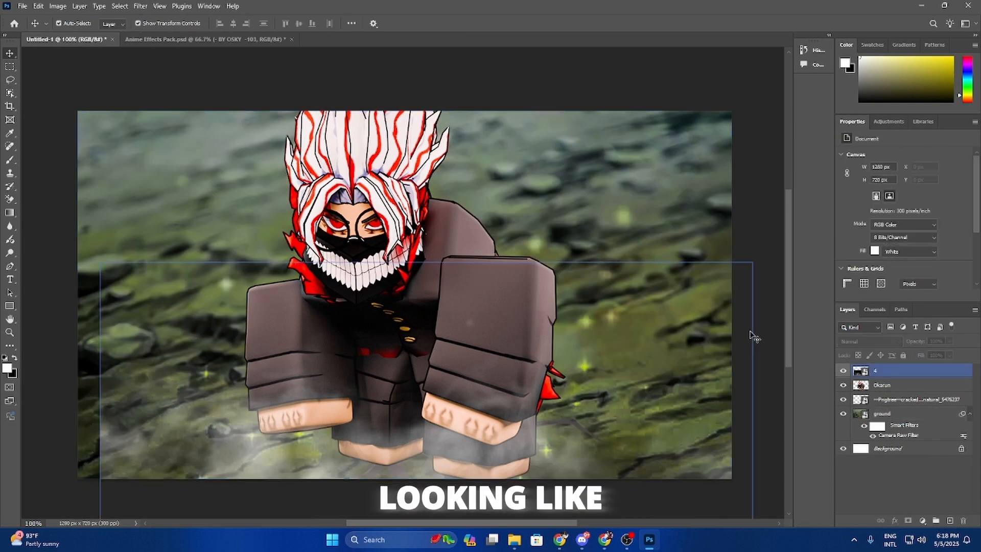
pyautogui.click(763, 231)
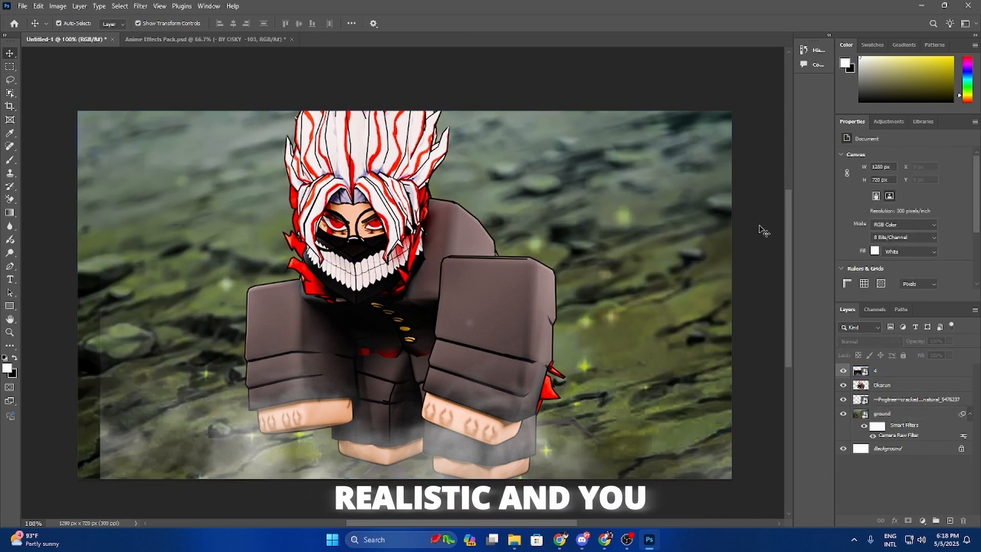
pyautogui.click(642, 306)
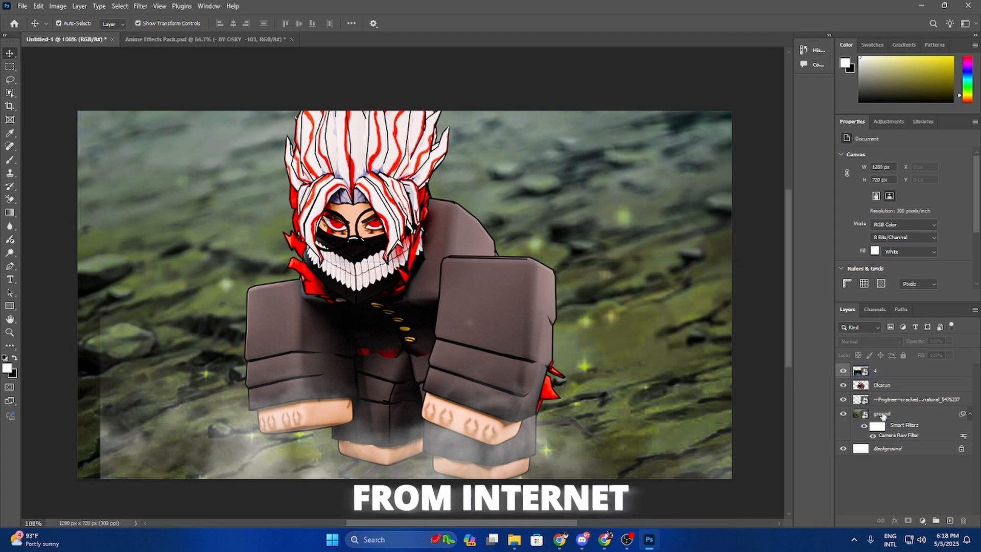
pyautogui.click(909, 417)
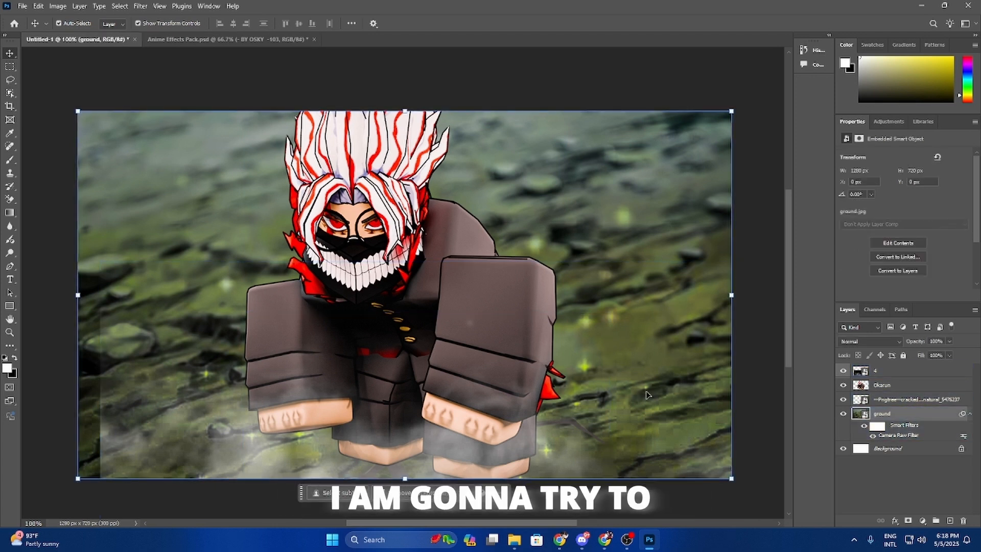